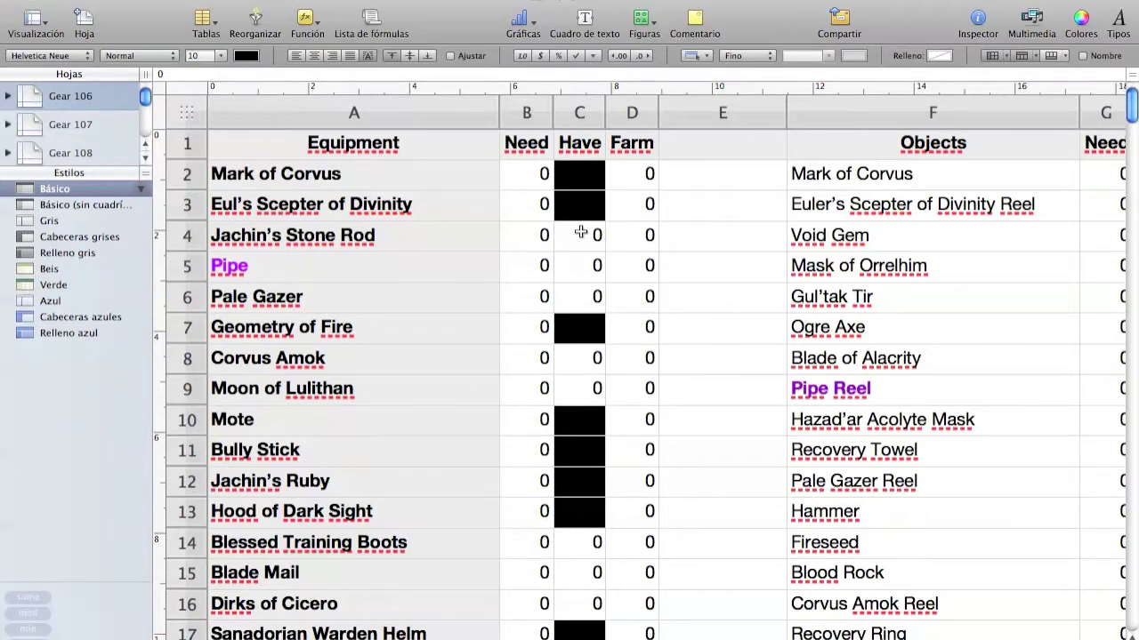
# Look through the Equipment list and its Need column on the Gear 106 sheet, from the first row to the last.
pyautogui.click(550, 233)
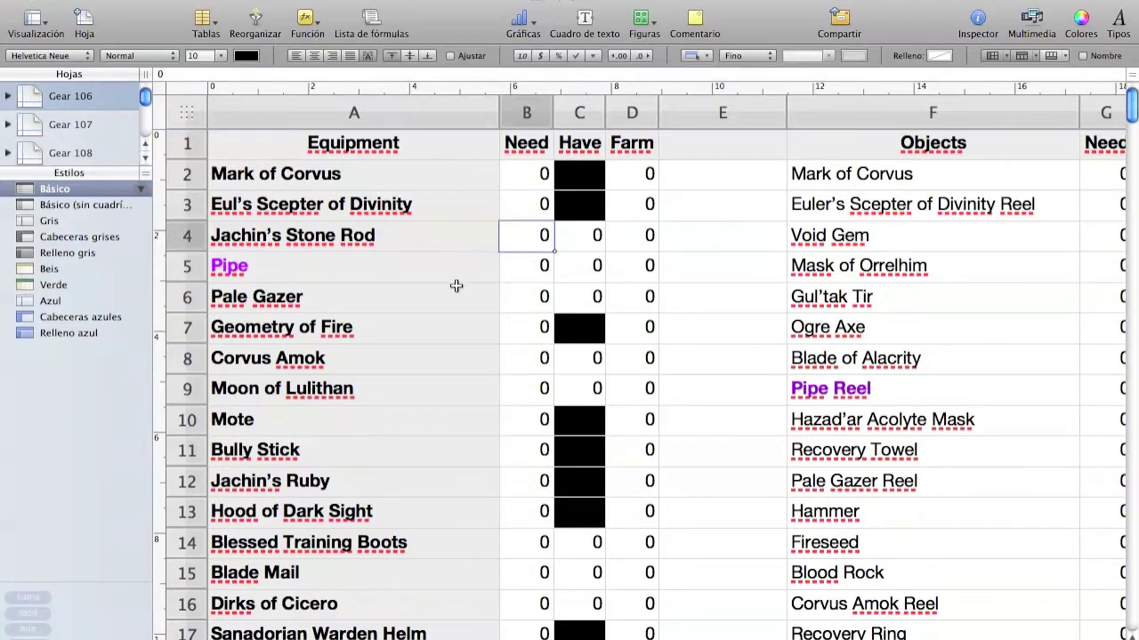
pyautogui.scroll(-15, 456, 286)
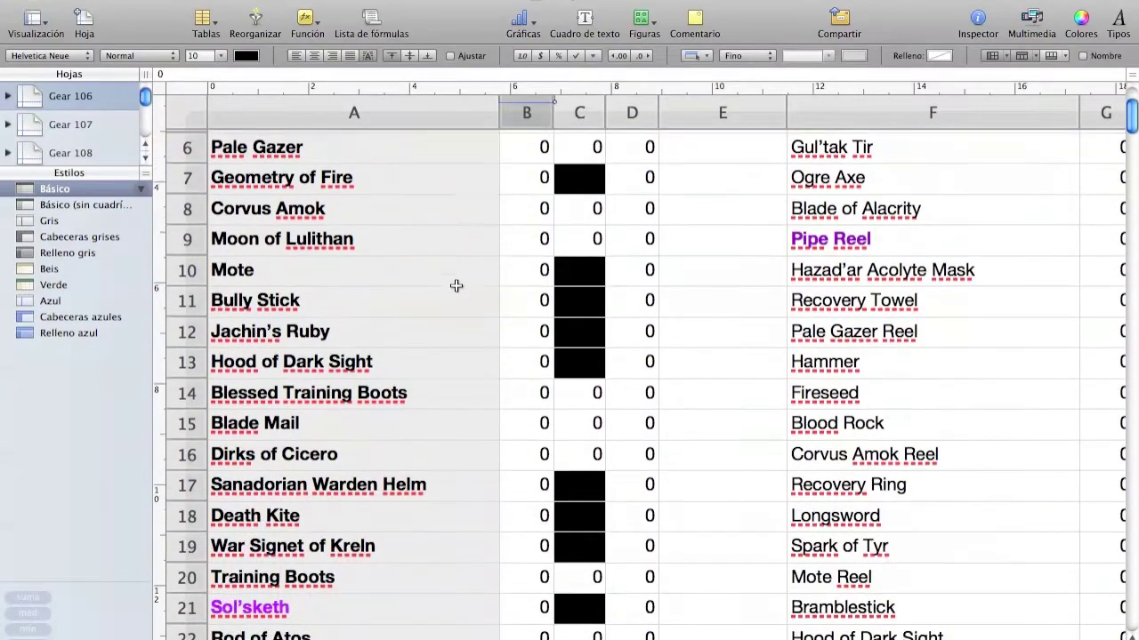
pyautogui.scroll(-10, 456, 286)
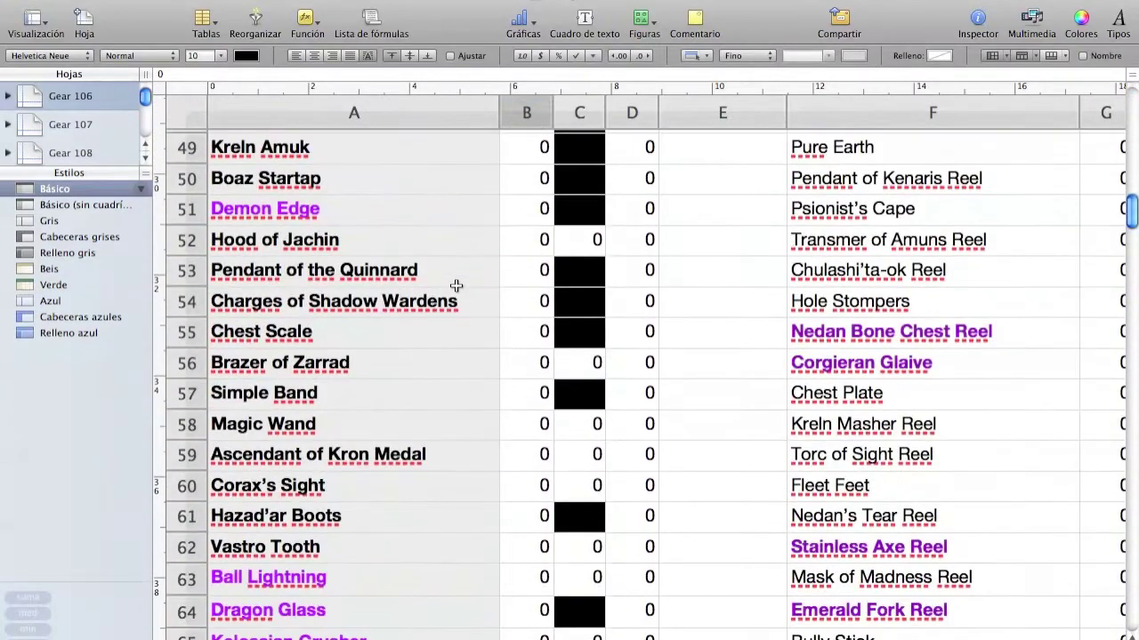
pyautogui.scroll(-11, 456, 286)
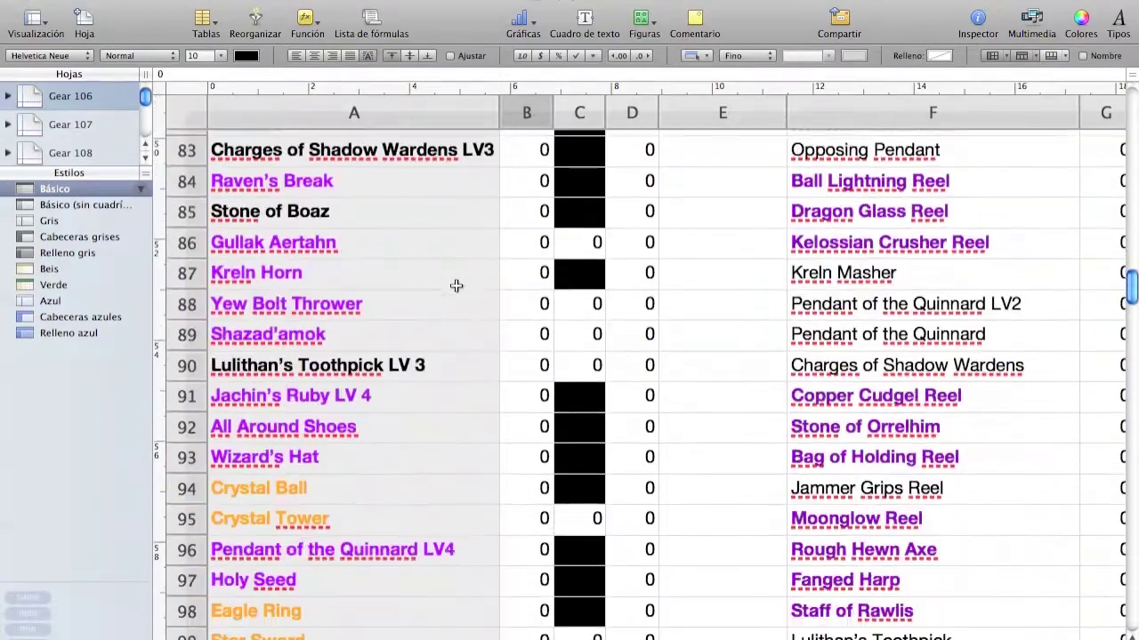
pyautogui.scroll(-7, 455, 286)
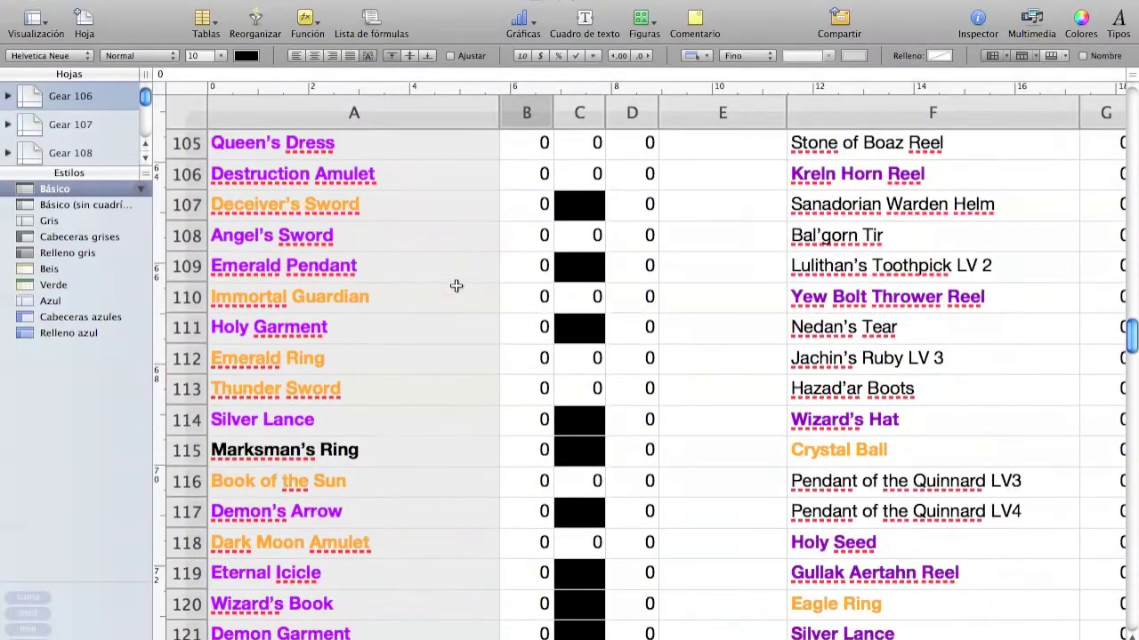
pyautogui.scroll(-7, 456, 286)
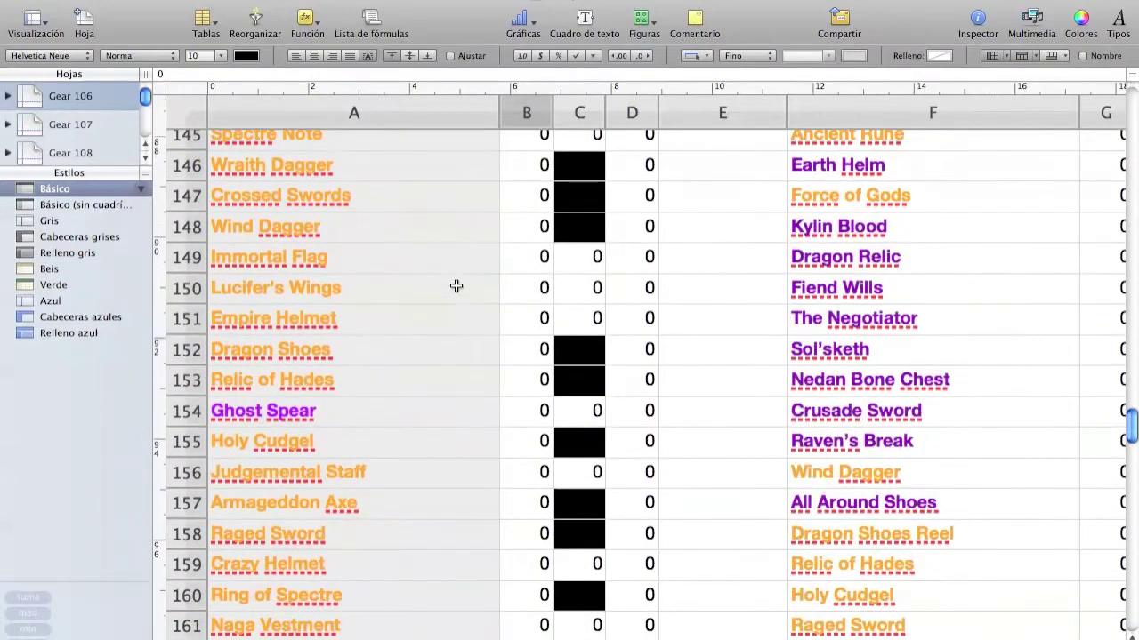
pyautogui.scroll(-1, 455, 285)
pyautogui.scroll(-2, 456, 285)
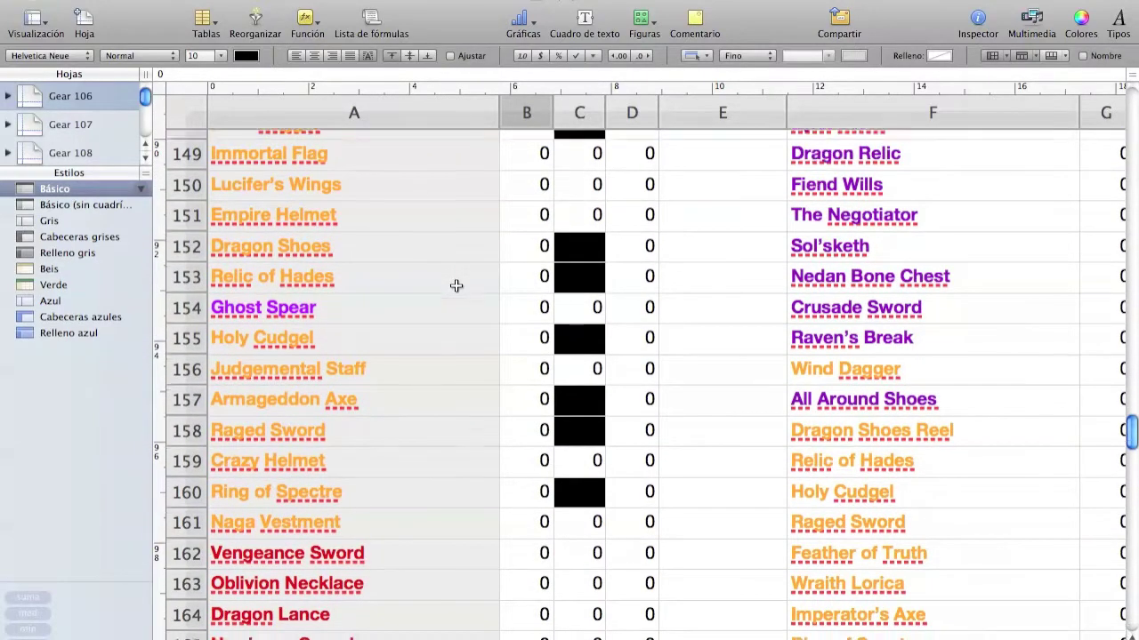
pyautogui.scroll(-1, 456, 286)
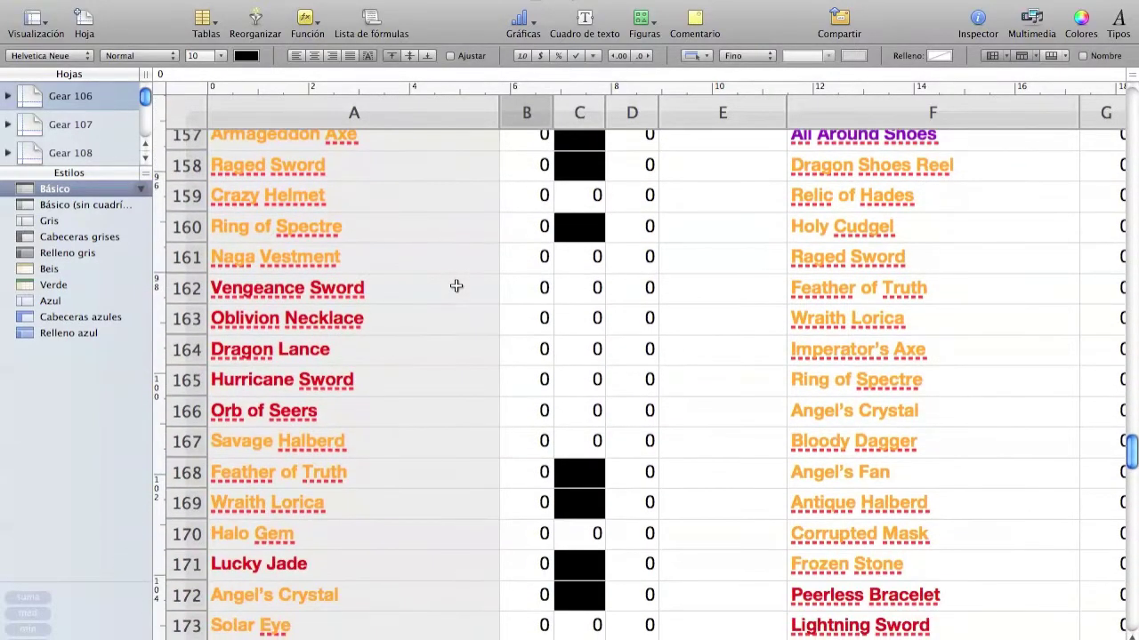
pyautogui.scroll(-8, 456, 285)
pyautogui.scroll(-10, 456, 285)
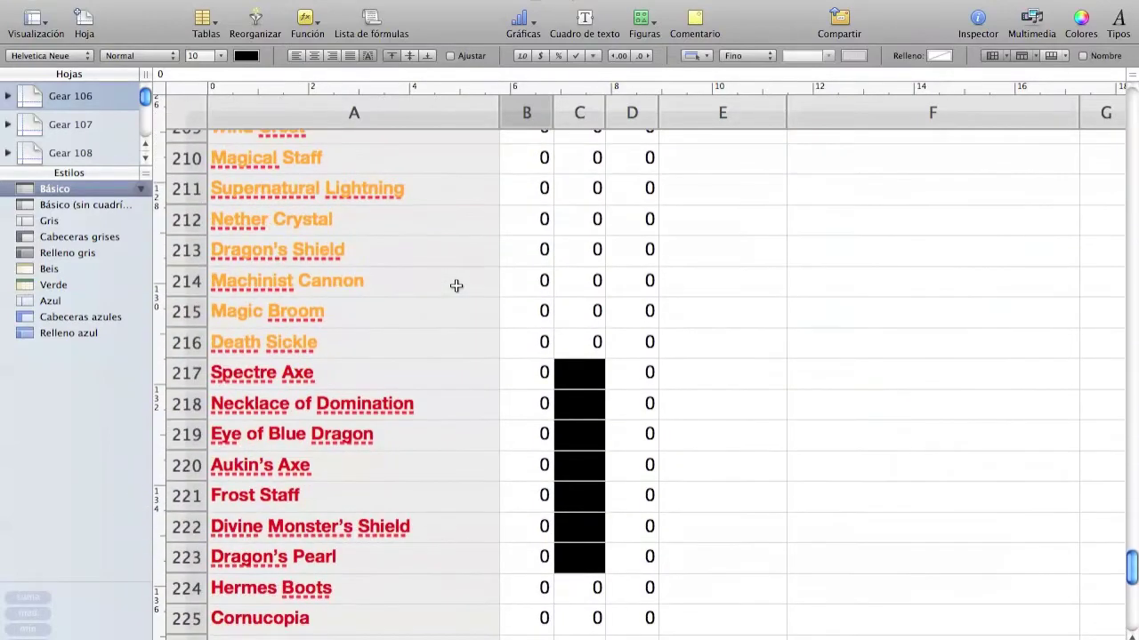
pyautogui.scroll(-3, 455, 285)
pyautogui.scroll(-2, 427, 383)
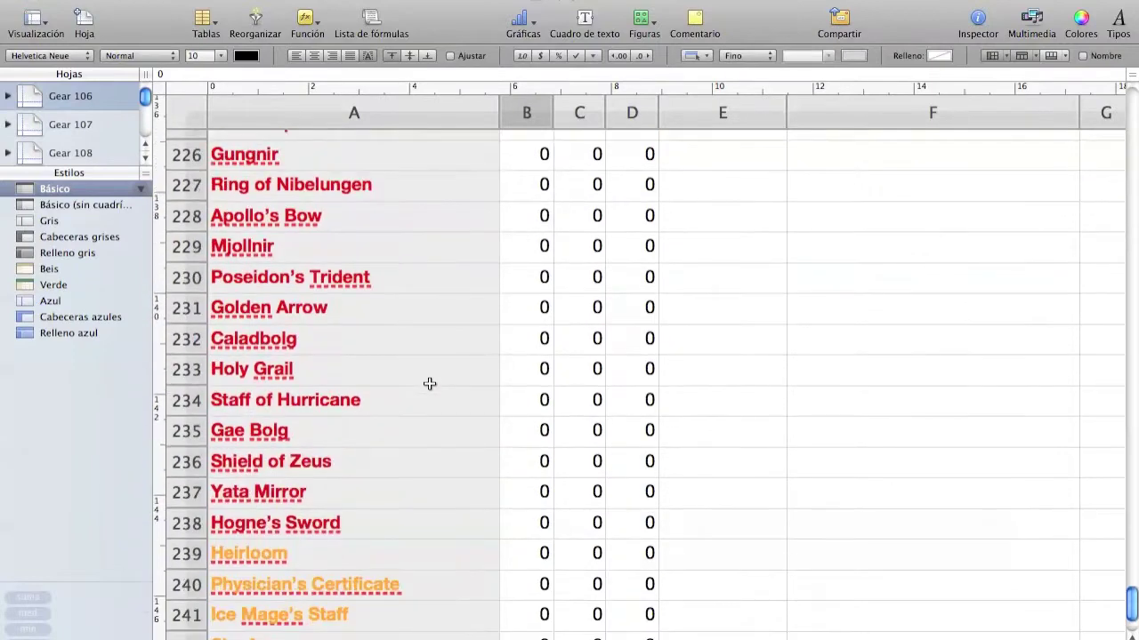
pyautogui.scroll(-1, 430, 384)
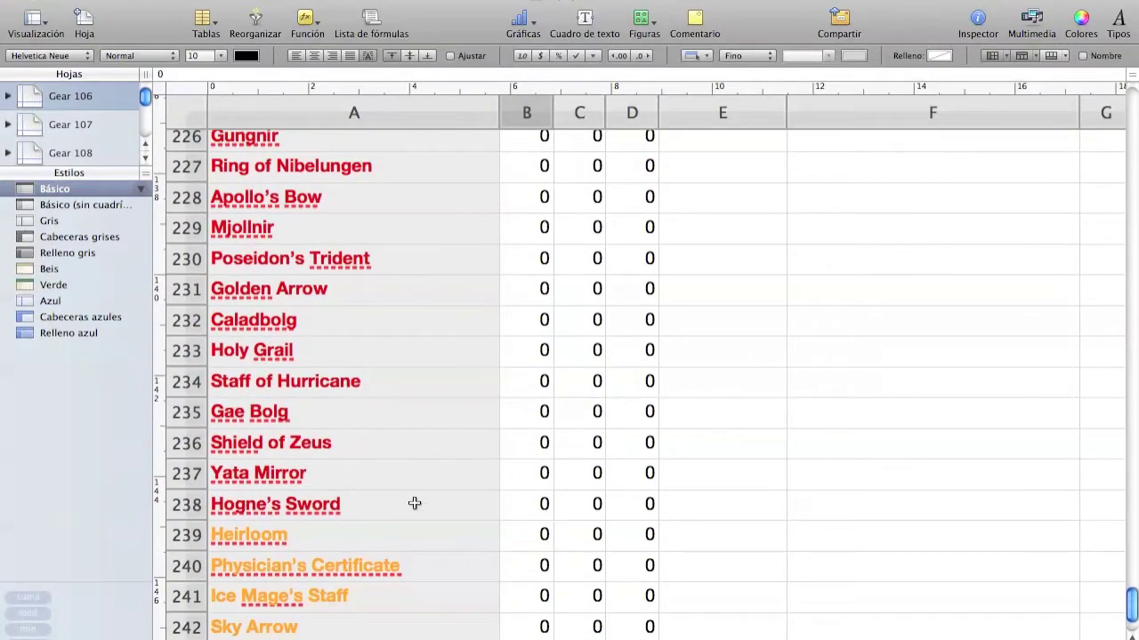
pyautogui.scroll(-2, 374, 484)
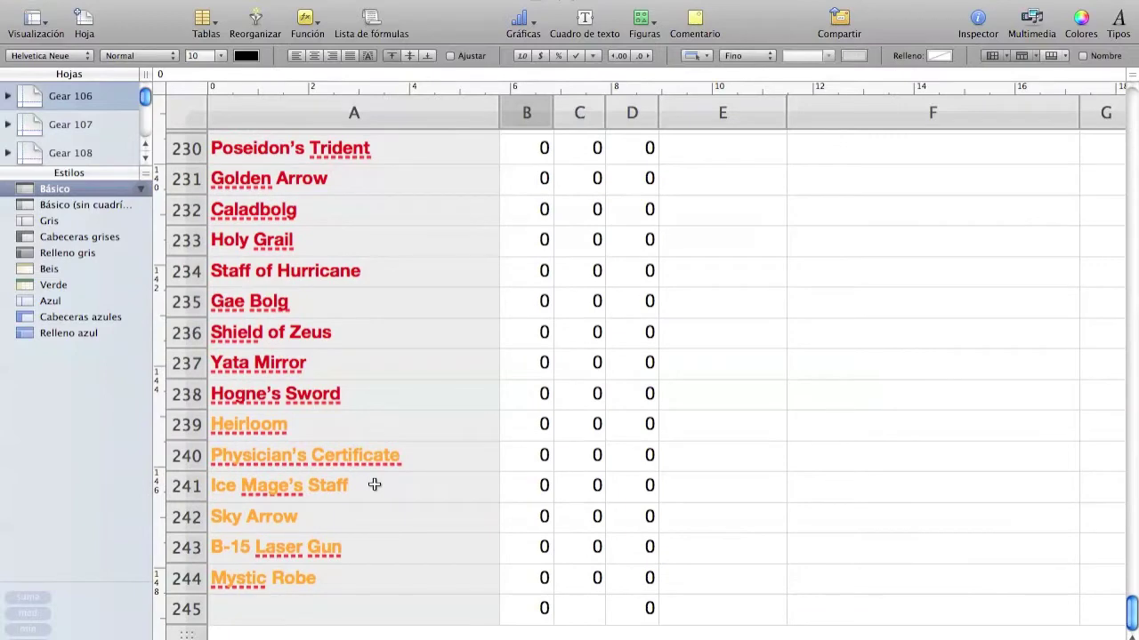
pyautogui.scroll(5, 473, 404)
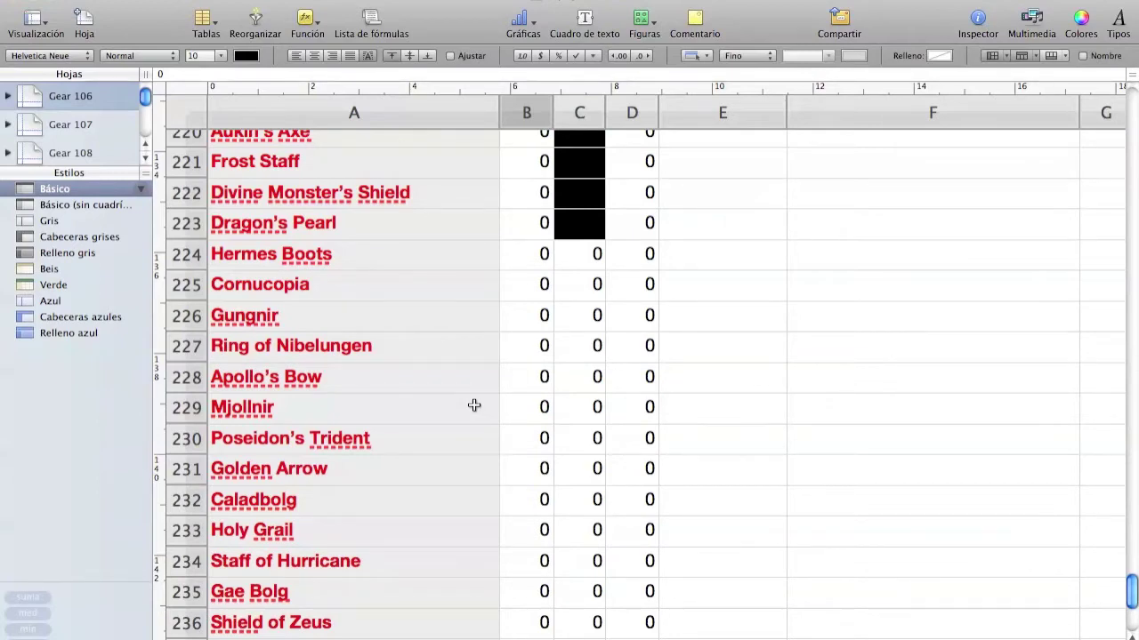
pyautogui.scroll(-5, 473, 405)
pyautogui.scroll(20, 474, 405)
pyautogui.scroll(20, 473, 405)
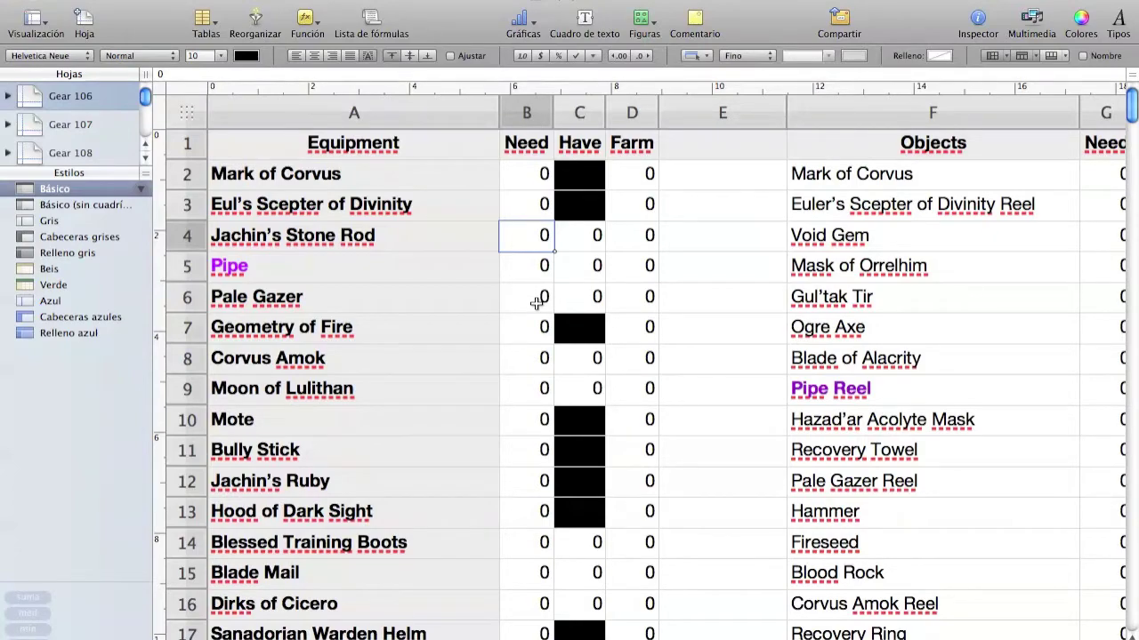
pyautogui.scroll(-15, 478, 385)
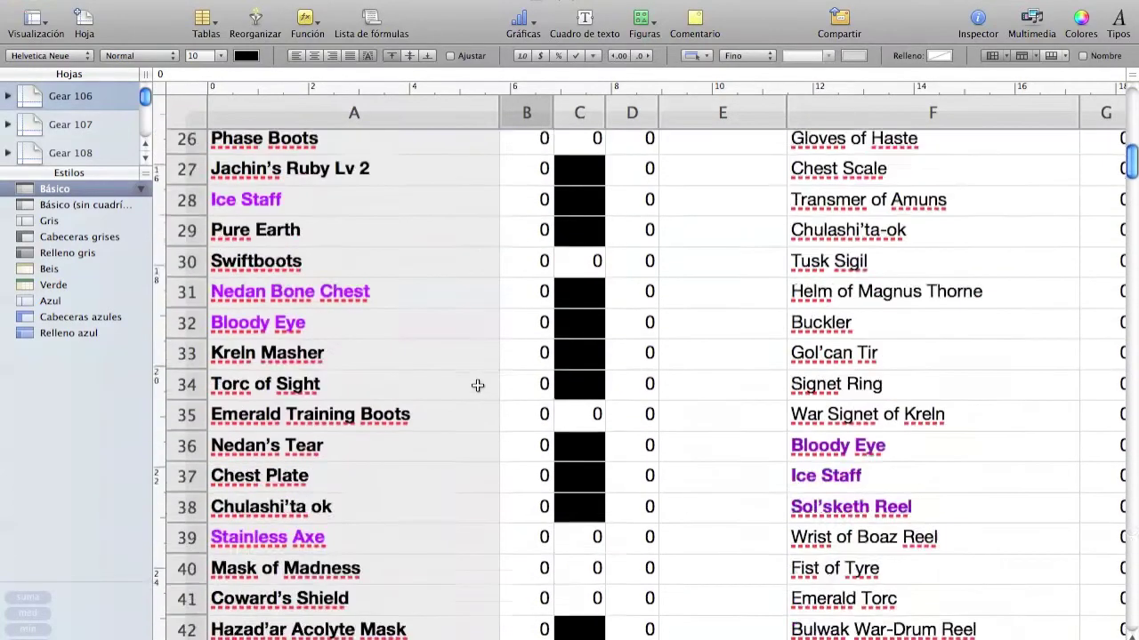
pyautogui.scroll(-20, 477, 386)
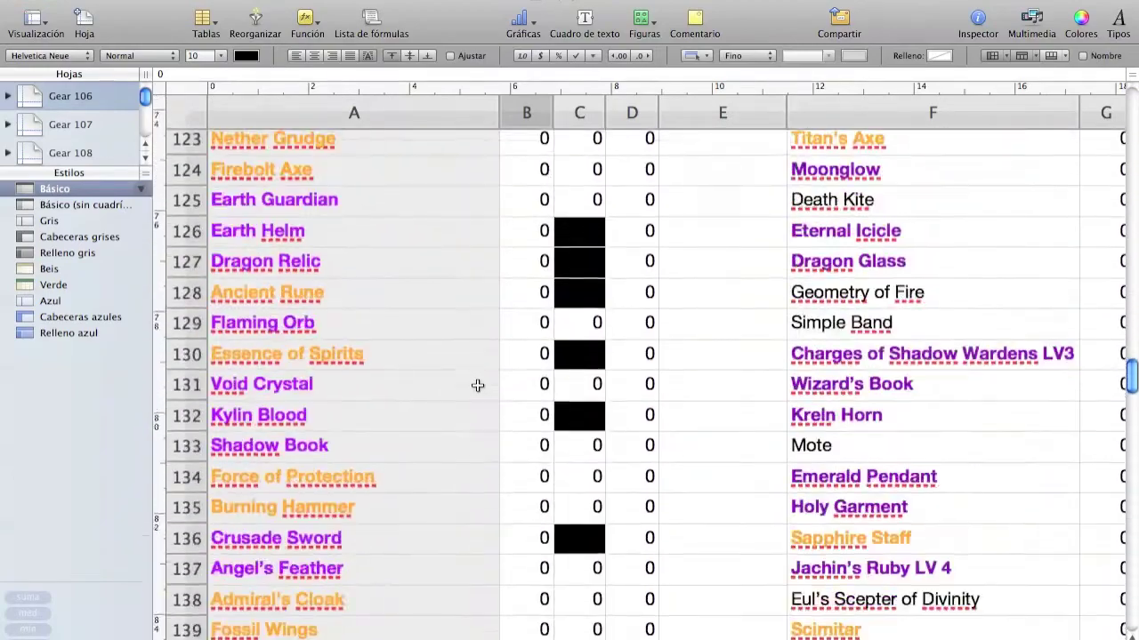
pyautogui.scroll(20, 478, 385)
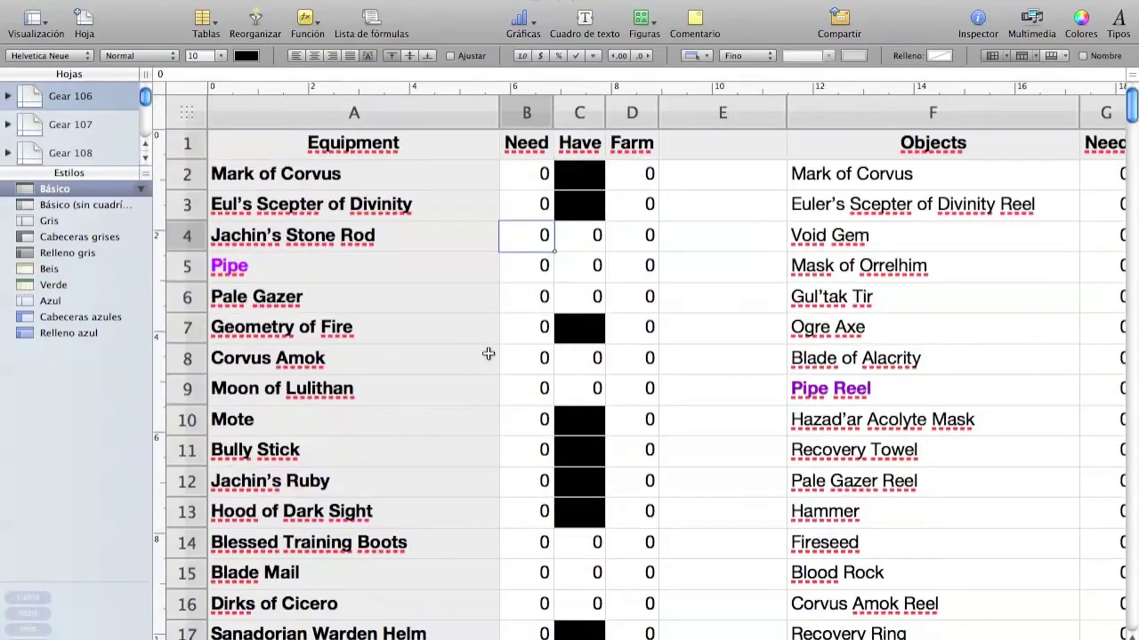
# Examine the Have column of the Equipment table, comparing the blacked-out cells with the fillable ones along the list.
pyautogui.click(581, 151)
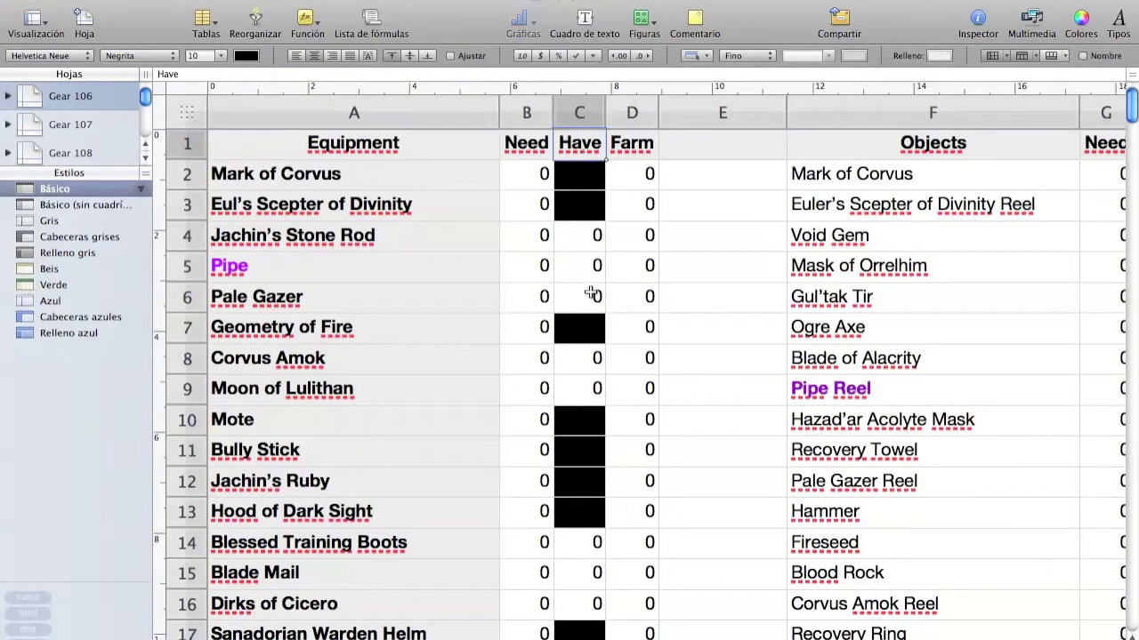
pyautogui.scroll(-10, 590, 294)
pyautogui.scroll(-20, 590, 291)
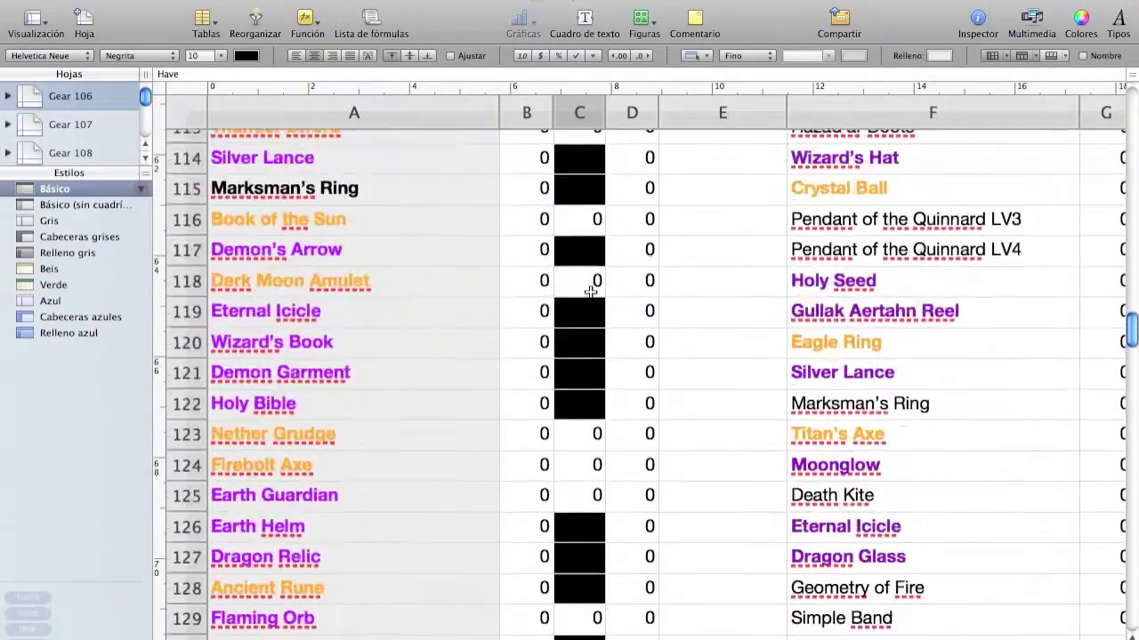
pyautogui.scroll(18, 589, 292)
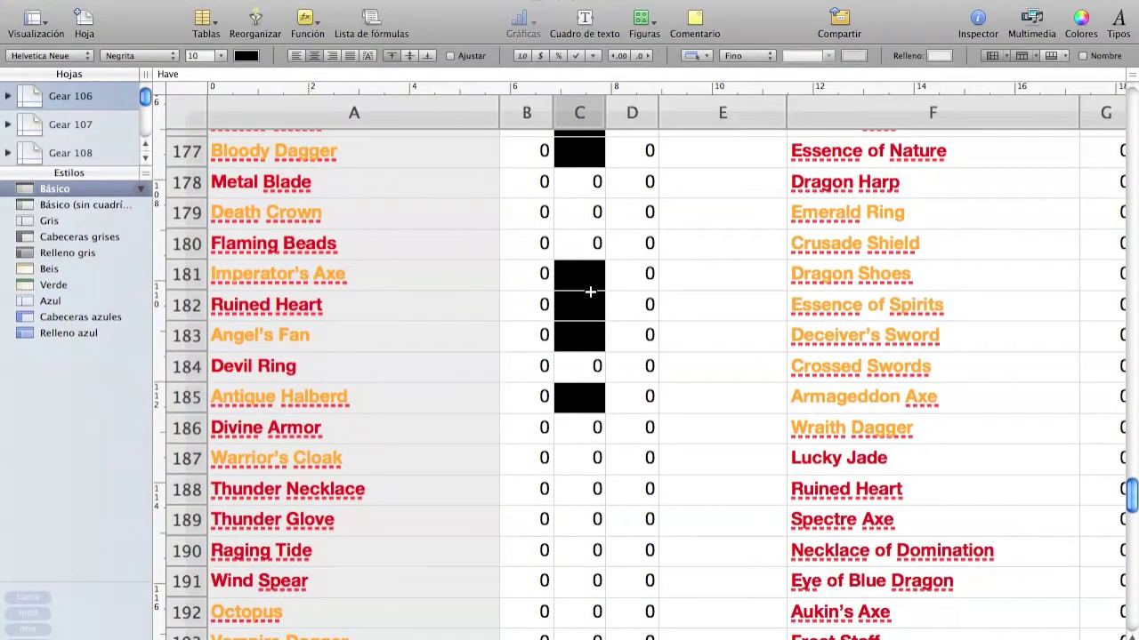
pyautogui.scroll(8, 590, 291)
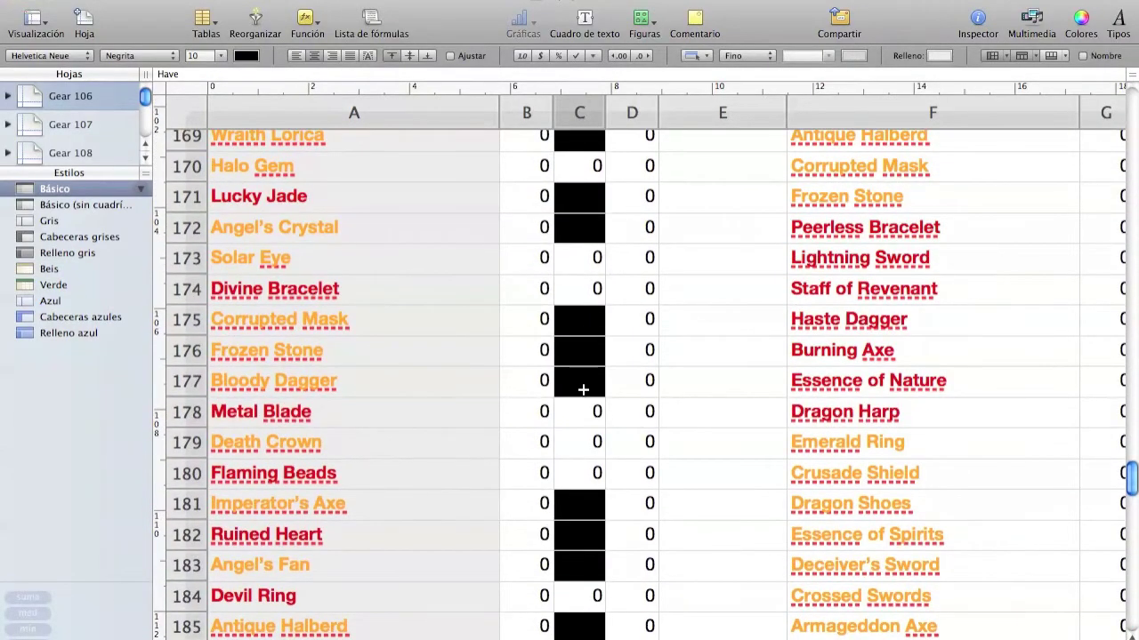
pyautogui.scroll(20, 583, 388)
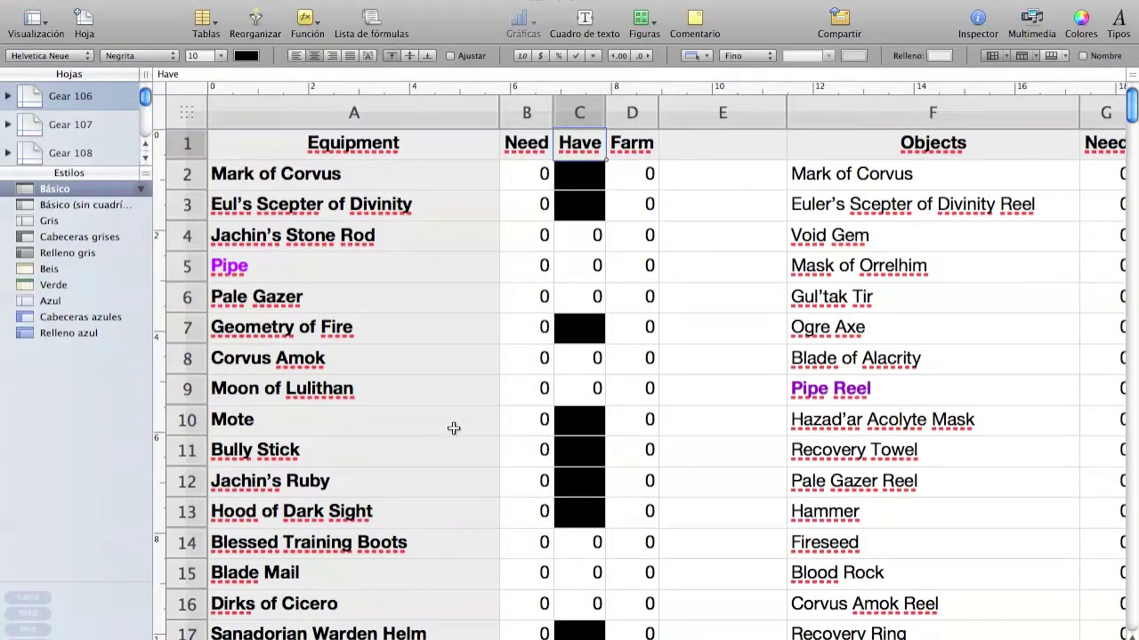
pyautogui.scroll(-10, 453, 429)
pyautogui.scroll(-5, 454, 428)
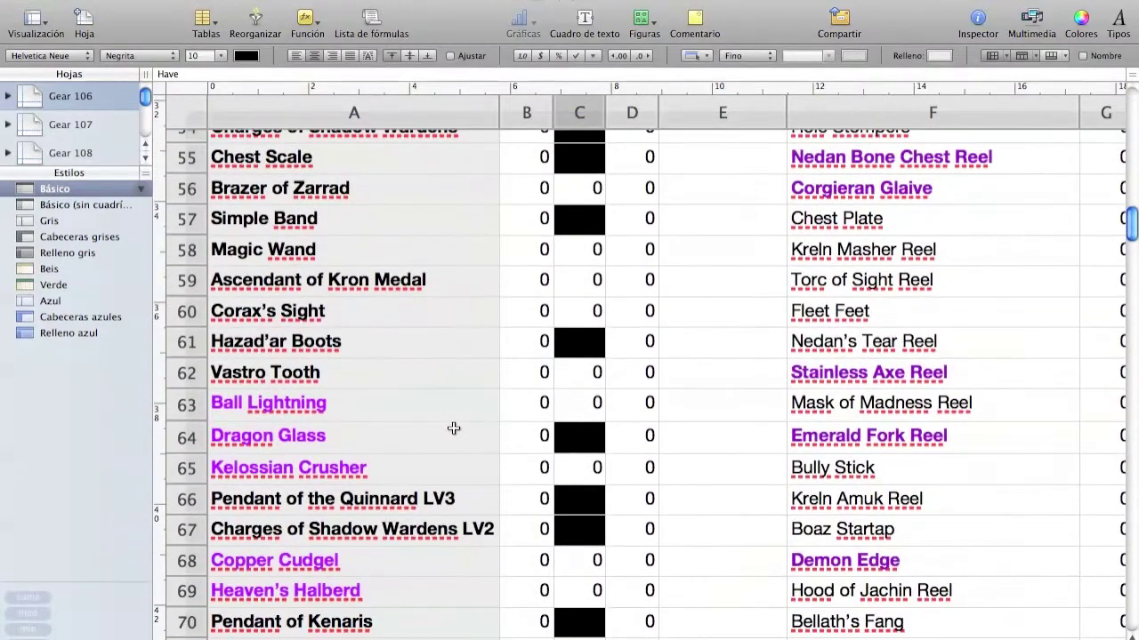
pyautogui.scroll(2, 453, 427)
pyautogui.scroll(-4, 454, 418)
pyautogui.scroll(-1, 454, 401)
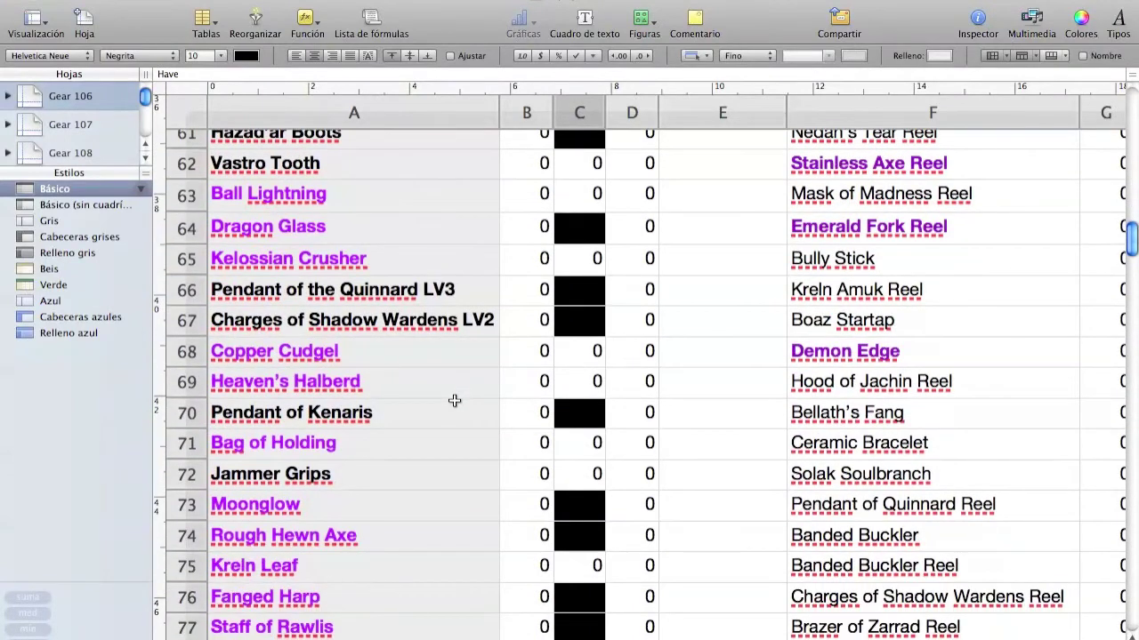
pyautogui.scroll(8, 454, 401)
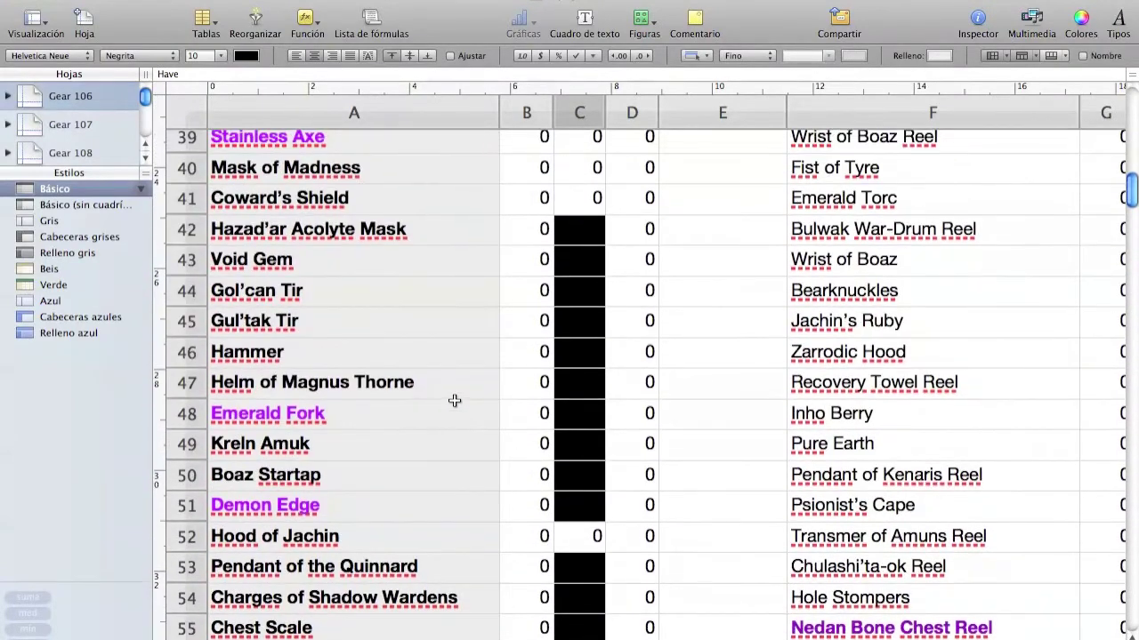
# Compare Demon Edge's Need and Have cells in the Equipment list with its Have cell in the Objects list.
pyautogui.click(403, 512)
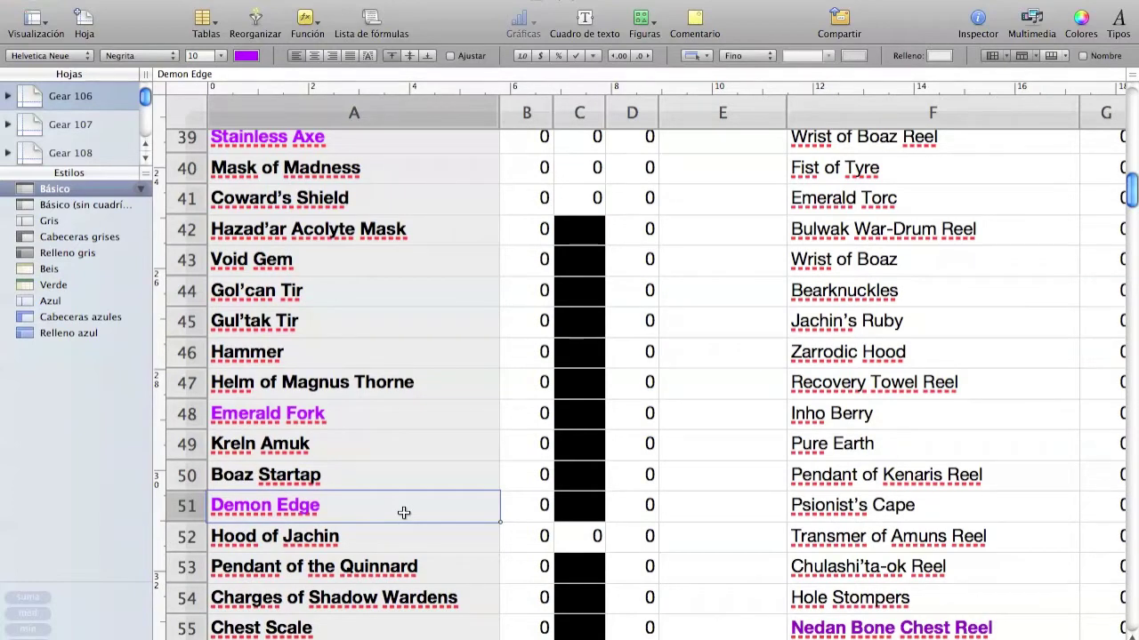
pyautogui.press('Tab')
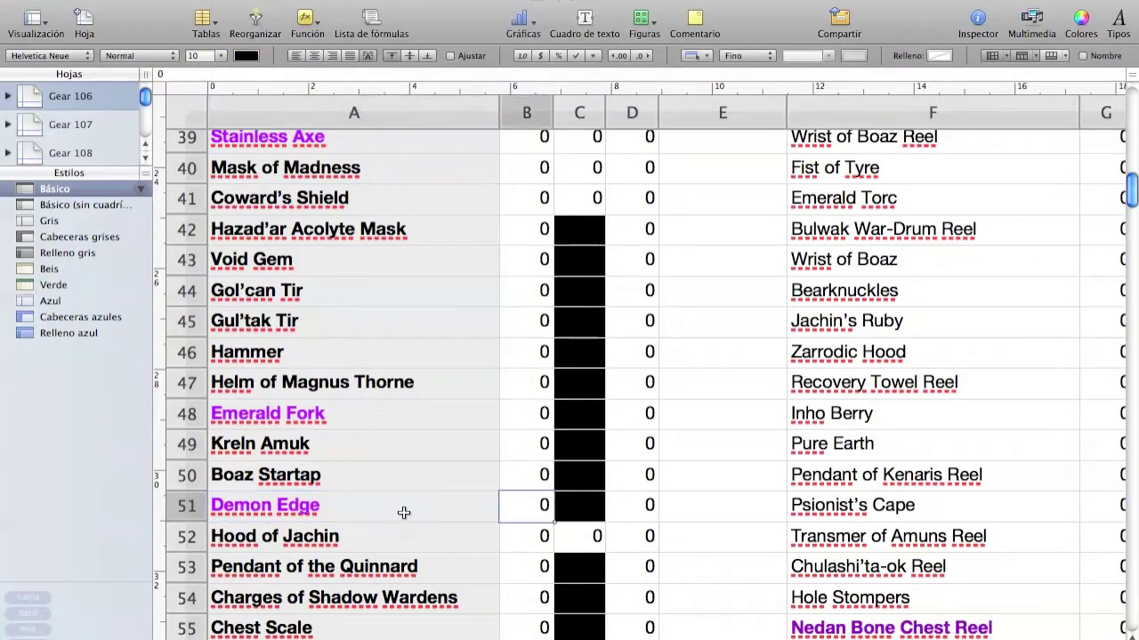
pyautogui.click(584, 513)
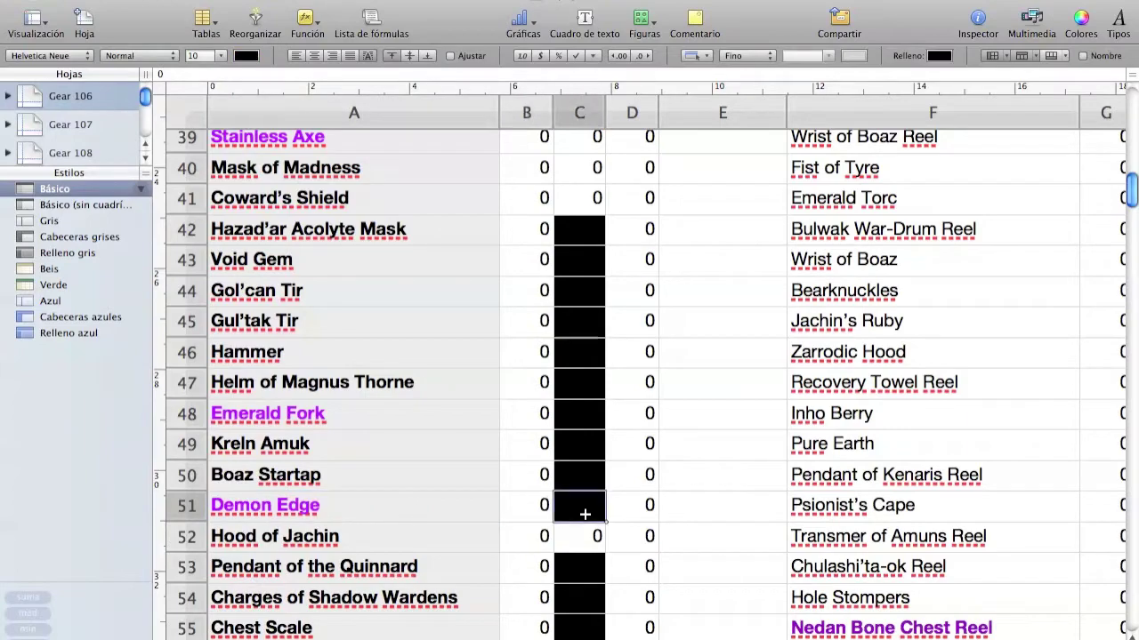
pyautogui.hscroll(5, 732, 547)
pyautogui.scroll(3, 732, 547)
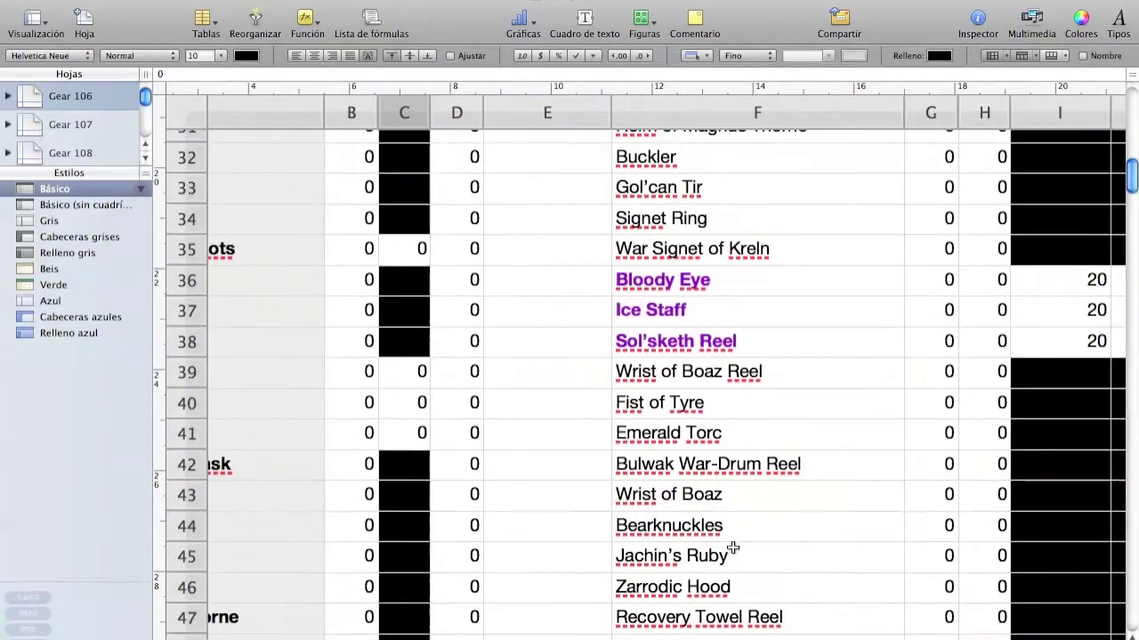
pyautogui.scroll(-6, 732, 547)
pyautogui.scroll(-5, 732, 547)
pyautogui.hscroll(2, 732, 547)
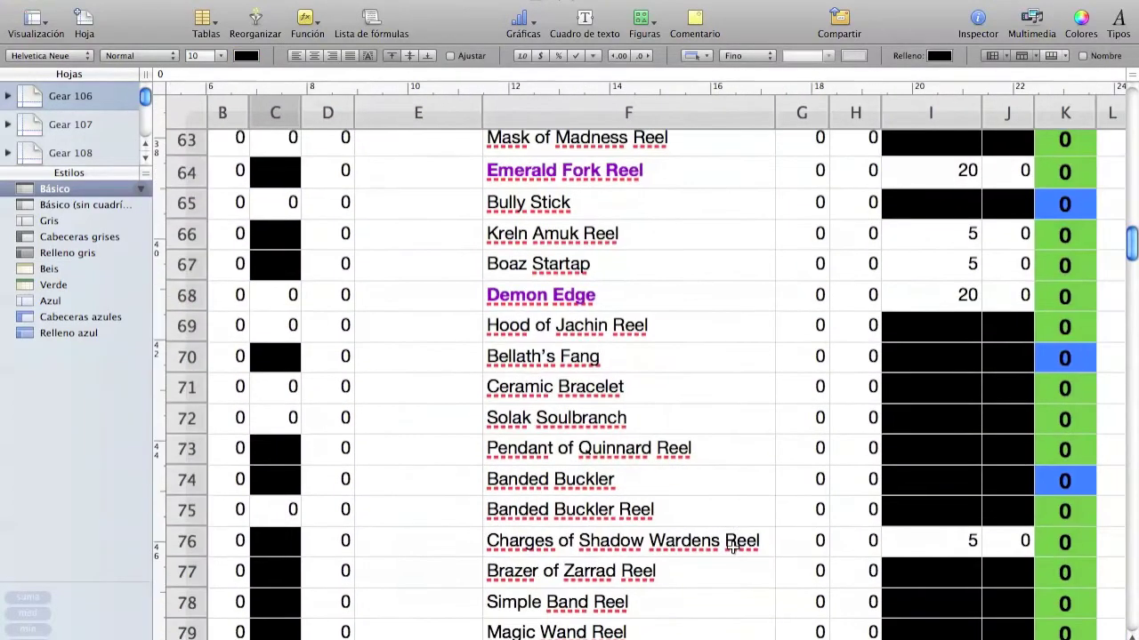
pyautogui.scroll(1, 800, 462)
pyautogui.click(862, 368)
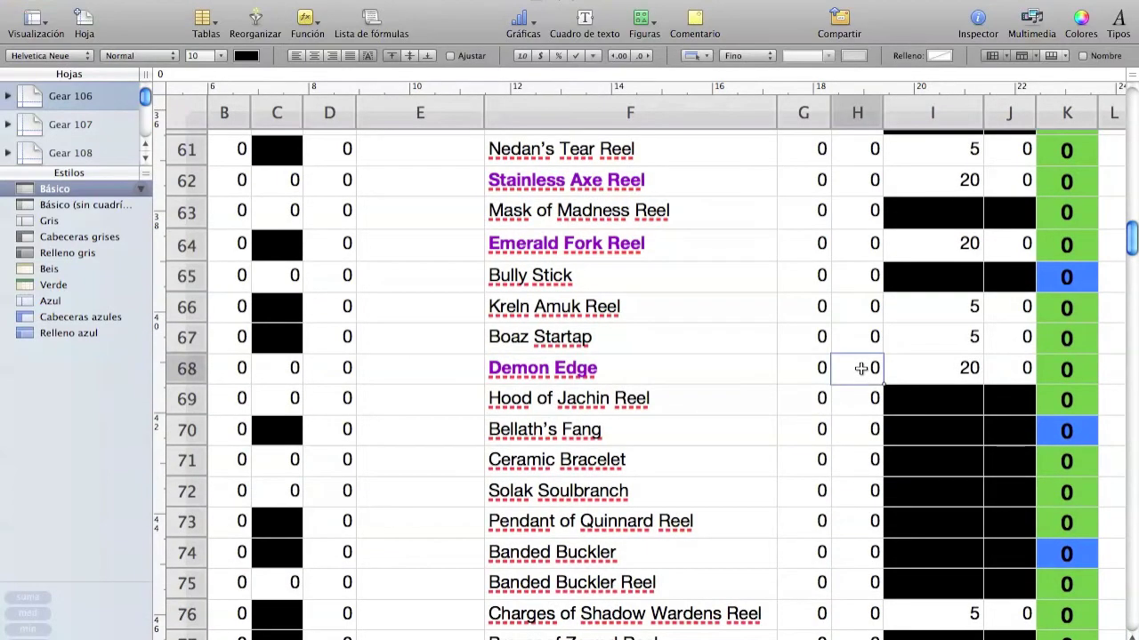
# Review the Have column of the Equipment table once more and select the Farm column heading.
pyautogui.hscroll(-6, 401, 386)
pyautogui.scroll(15, 402, 383)
pyautogui.scroll(4, 402, 383)
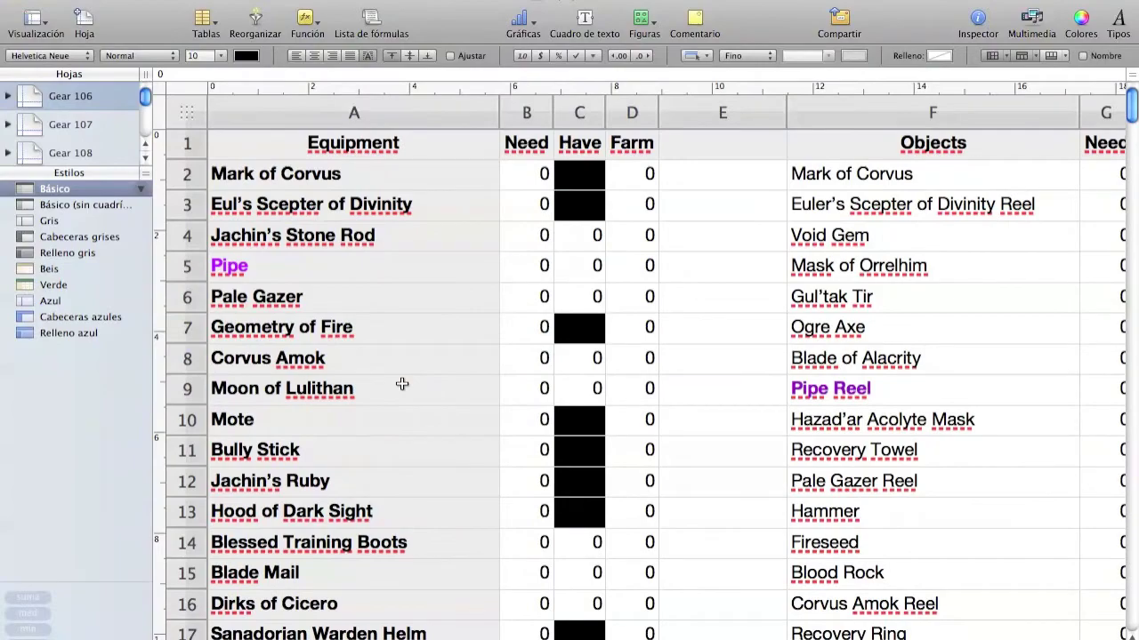
pyautogui.click(595, 143)
pyautogui.scroll(-20, 592, 143)
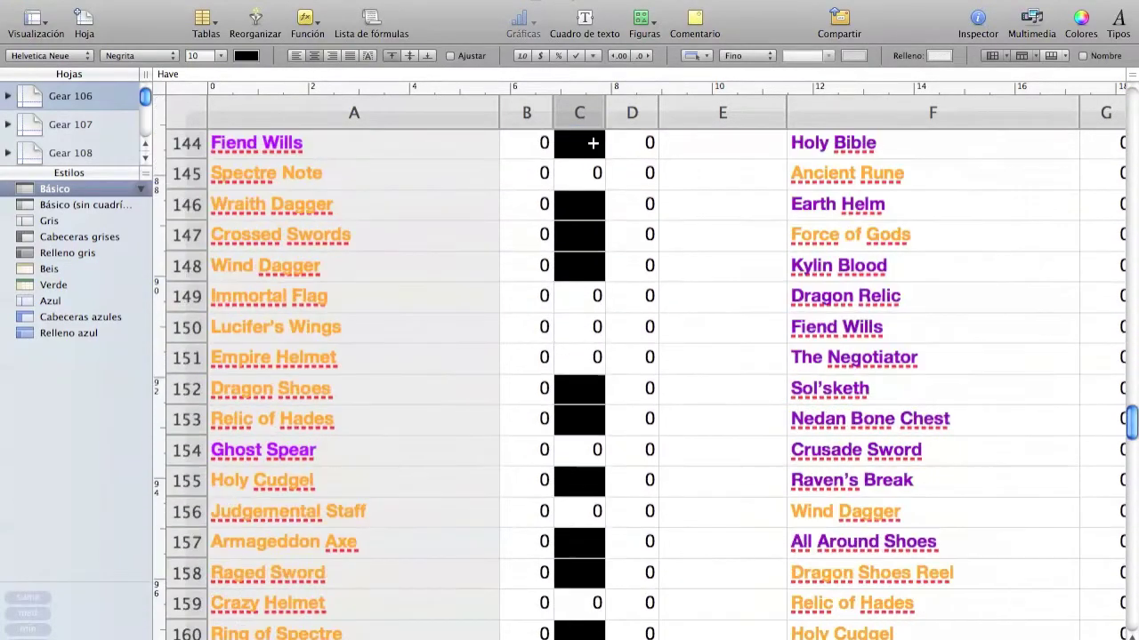
pyautogui.scroll(10, 592, 144)
pyautogui.scroll(15, 593, 143)
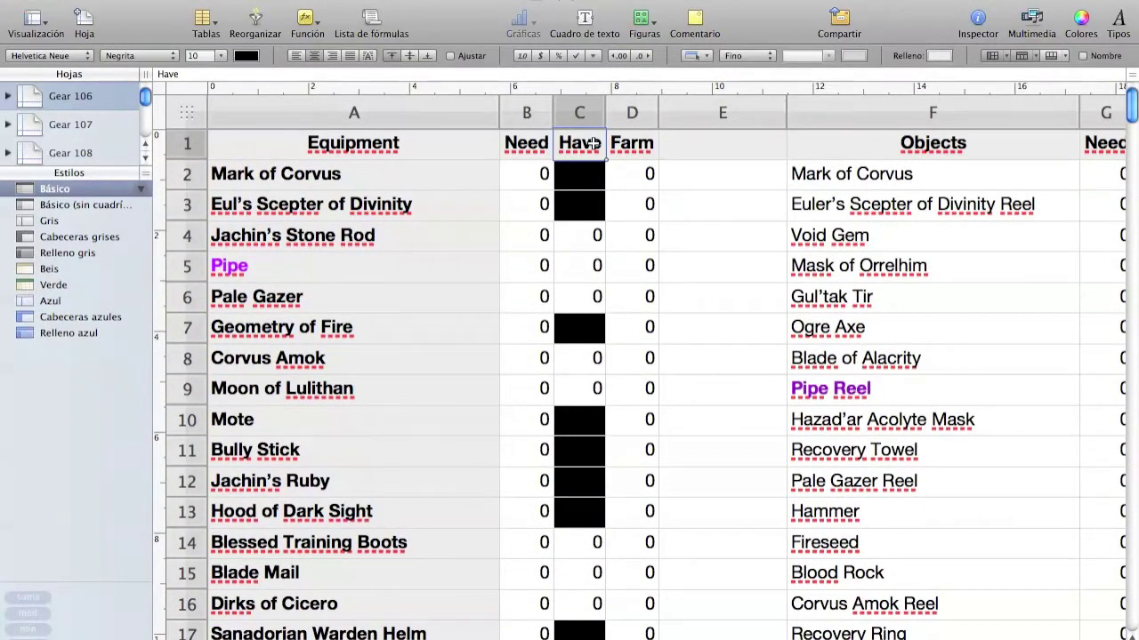
pyautogui.click(645, 153)
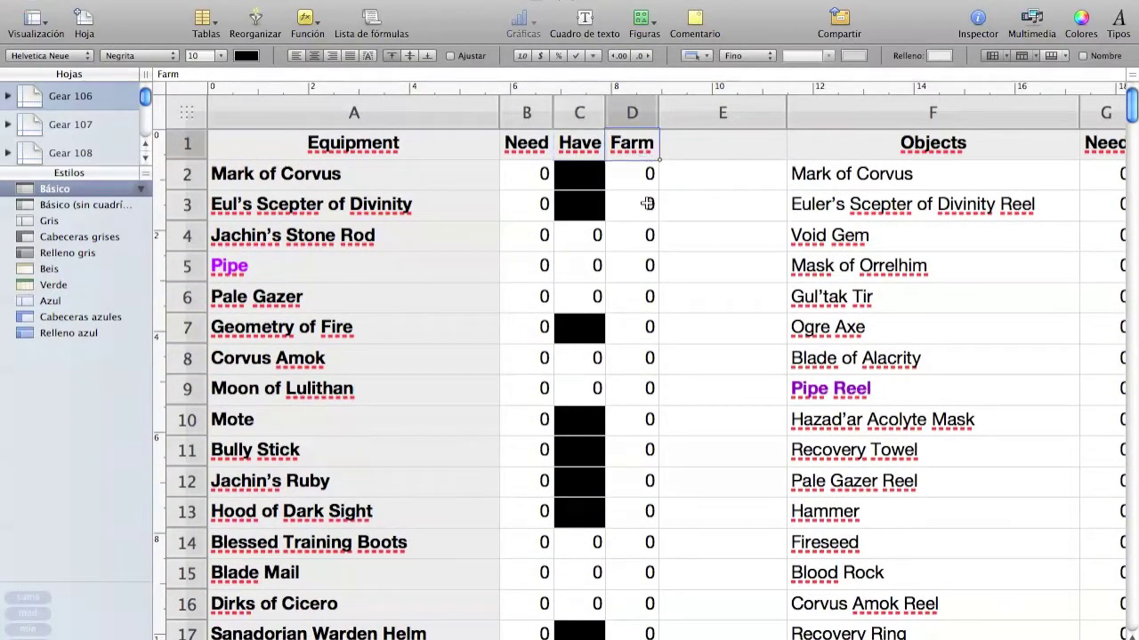
# Look through the Farm column of the Equipment list from the first row to the last.
pyautogui.click(649, 176)
pyautogui.scroll(-1, 668, 314)
pyautogui.scroll(-20, 668, 314)
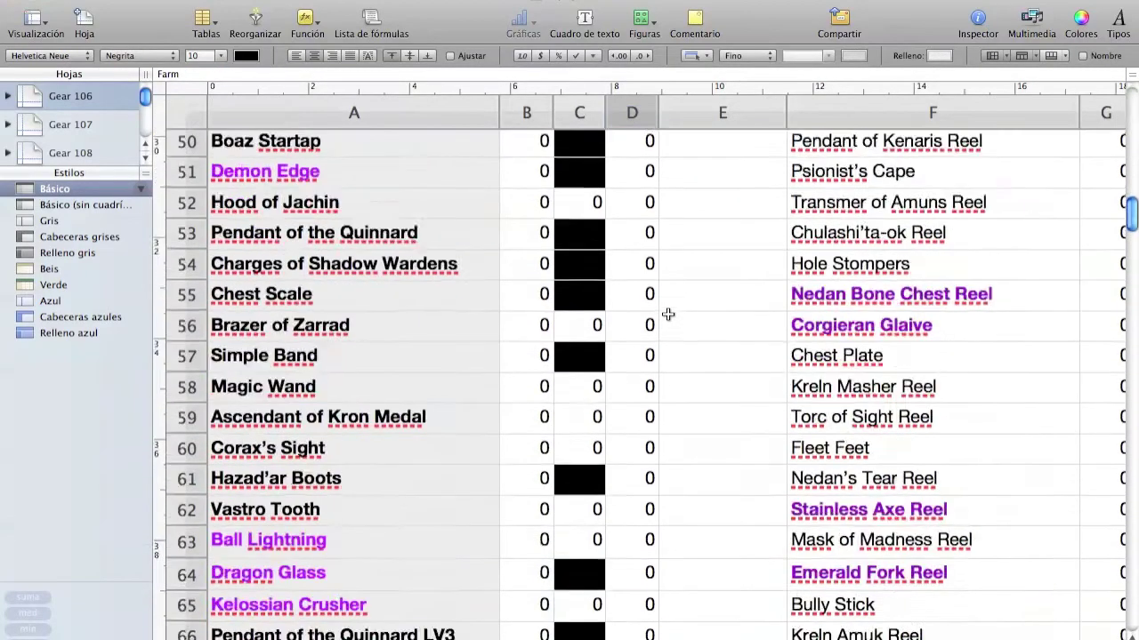
pyautogui.scroll(-6, 668, 314)
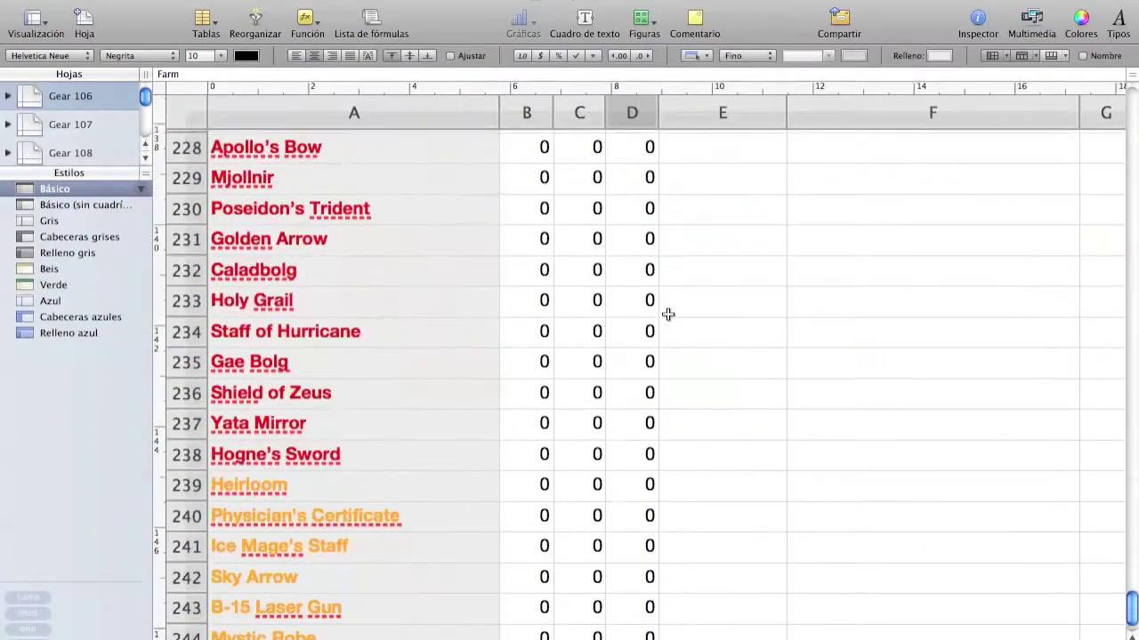
pyautogui.scroll(20, 668, 314)
pyautogui.scroll(20, 668, 314)
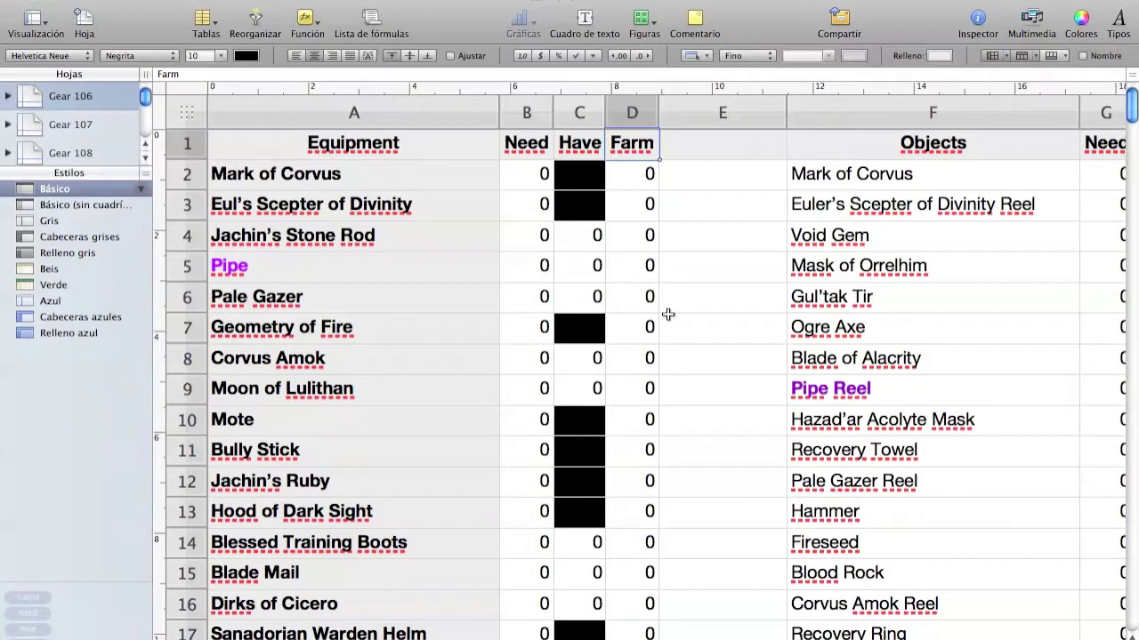
# Inspect the formula in Mark of Corvus's Farm cell in the Equipment list and review that column along all rows.
pyautogui.click(629, 173)
pyautogui.press('Up')
pyautogui.click(630, 173)
pyautogui.scroll(-20, 650, 478)
pyautogui.scroll(-20, 652, 479)
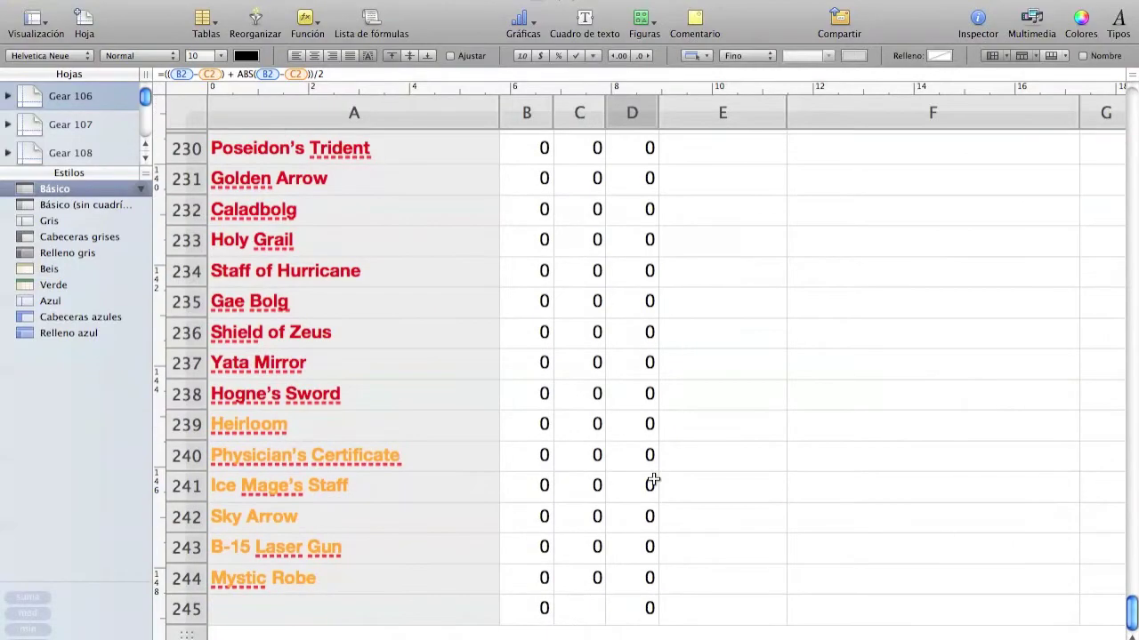
pyautogui.scroll(20, 652, 480)
pyautogui.scroll(20, 652, 480)
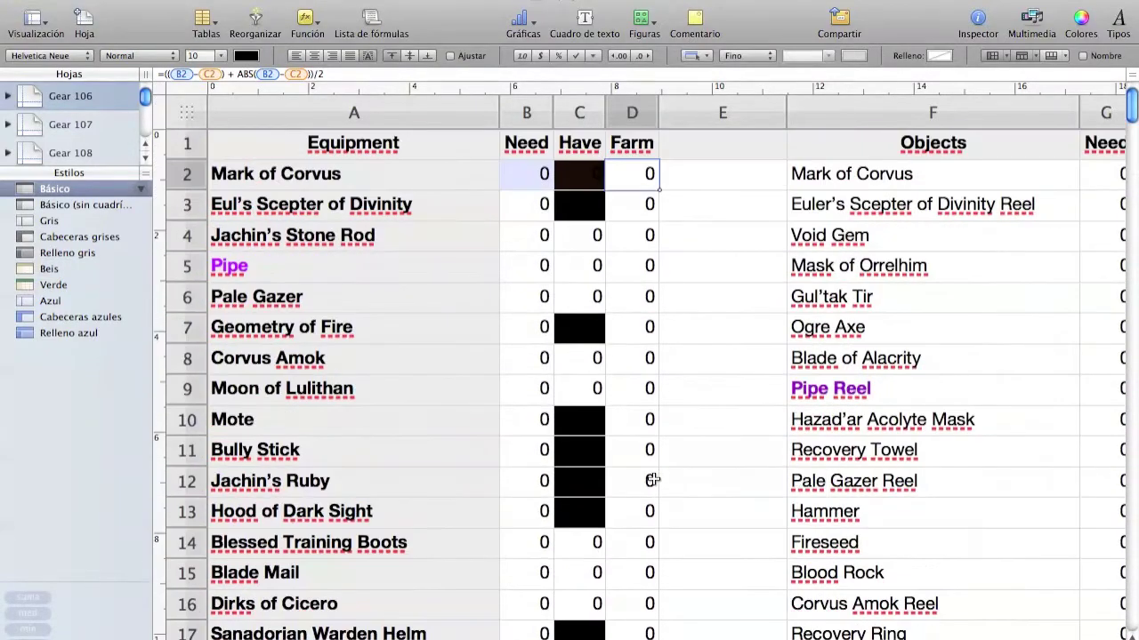
# Examine the Objects table beside the Equipment list, checking its Objects heading, first entry Mark of Corvus and Need heading.
pyautogui.hscroll(5, 739, 497)
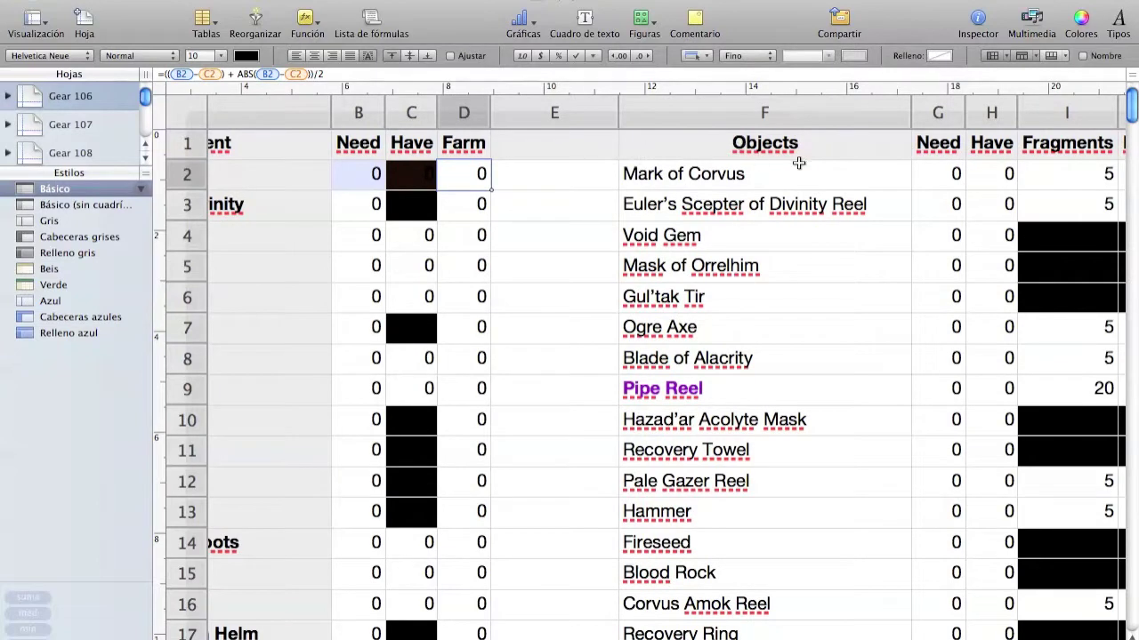
pyautogui.hscroll(6, 799, 163)
pyautogui.click(699, 153)
pyautogui.hscroll(-11, 633, 298)
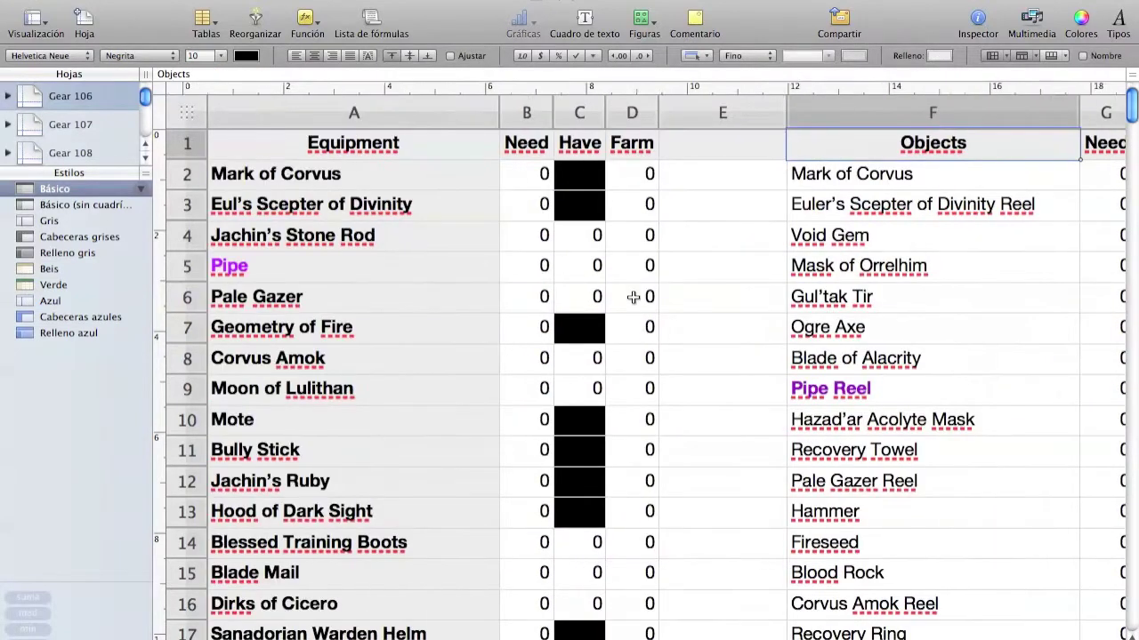
pyautogui.hscroll(7, 991, 229)
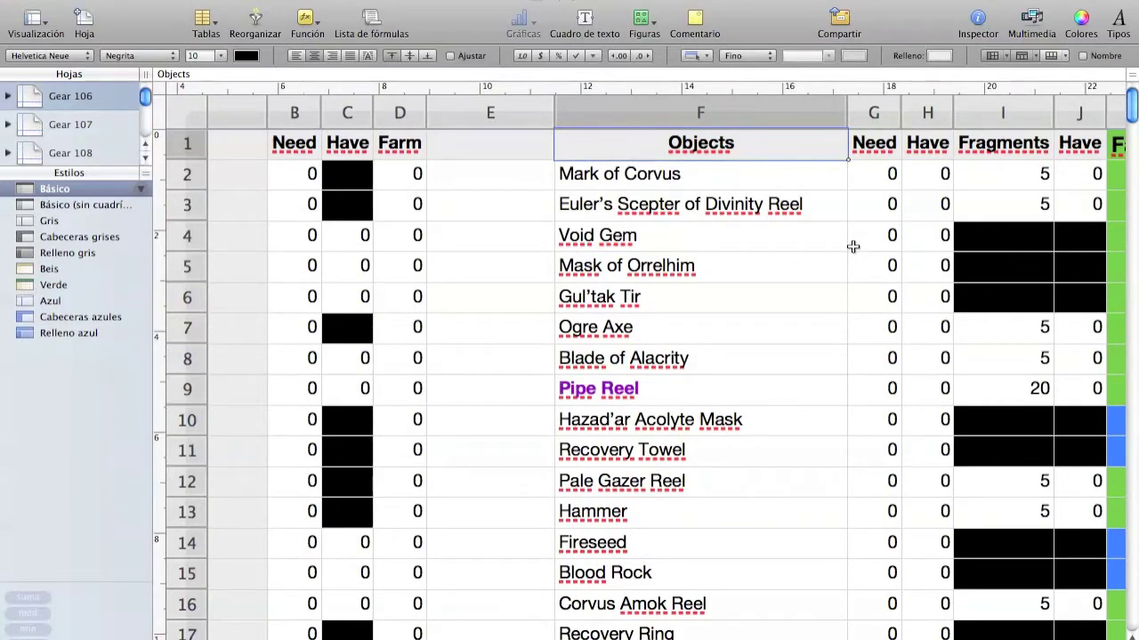
pyautogui.hscroll(2, 827, 209)
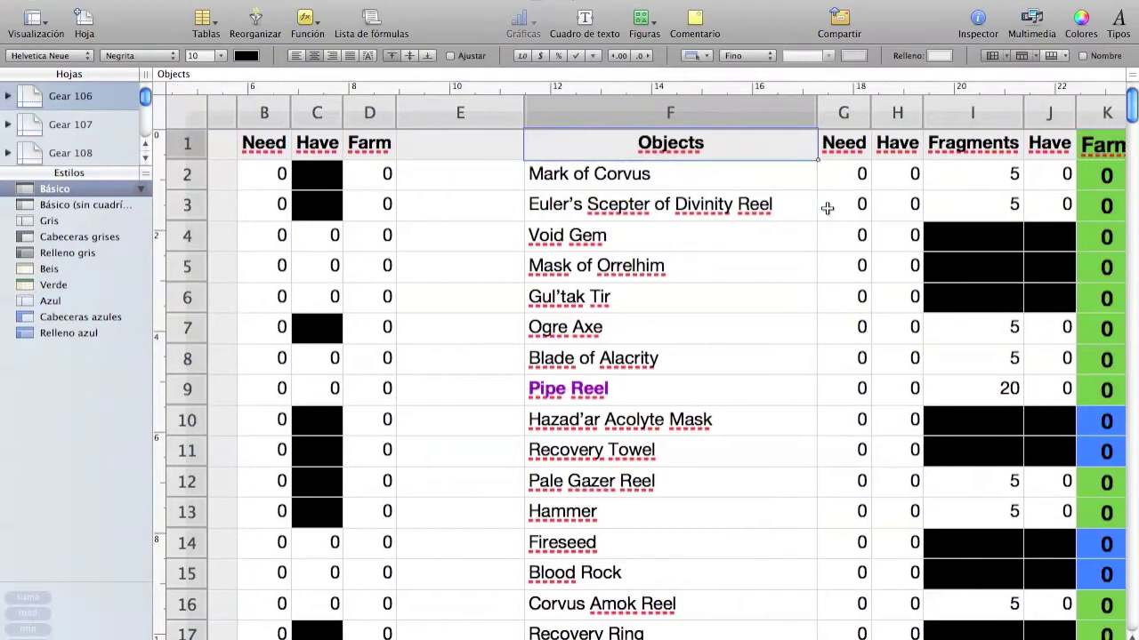
pyautogui.click(733, 187)
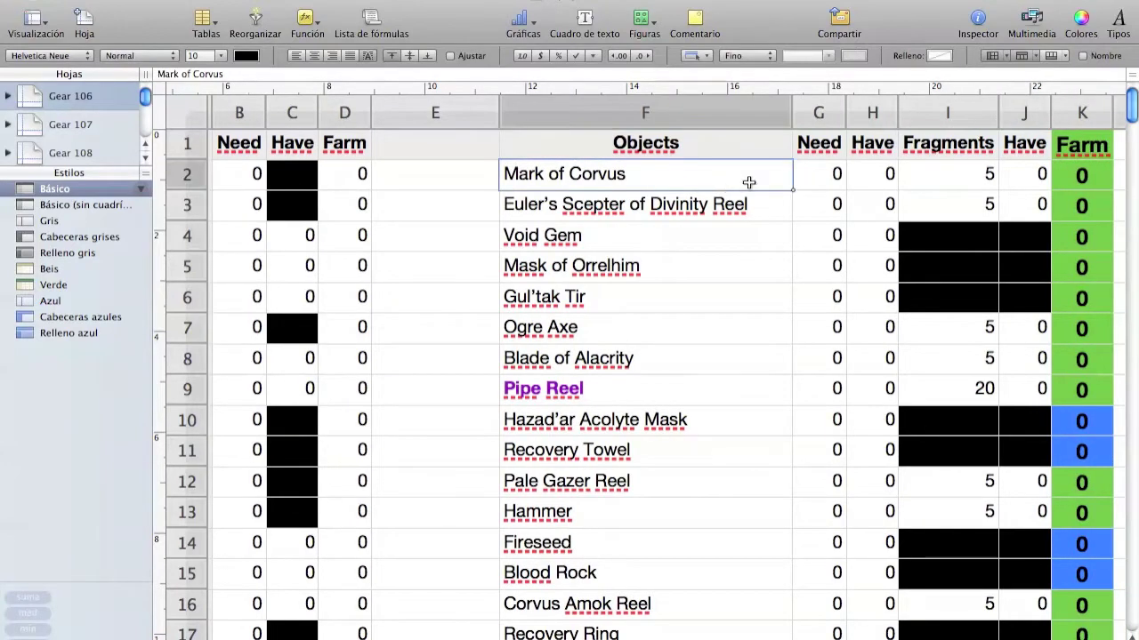
pyautogui.click(819, 143)
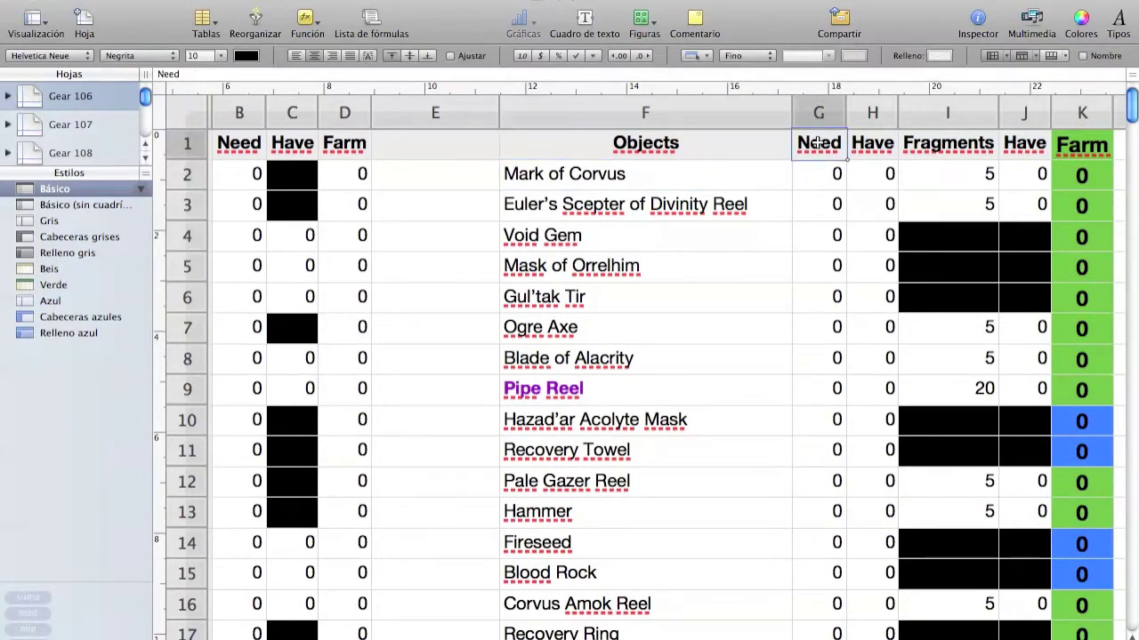
# Compare Mark of Corvus's Farm formula in the Equipment list with the neighbouring Need and Have columns.
pyautogui.hscroll(-10, 813, 219)
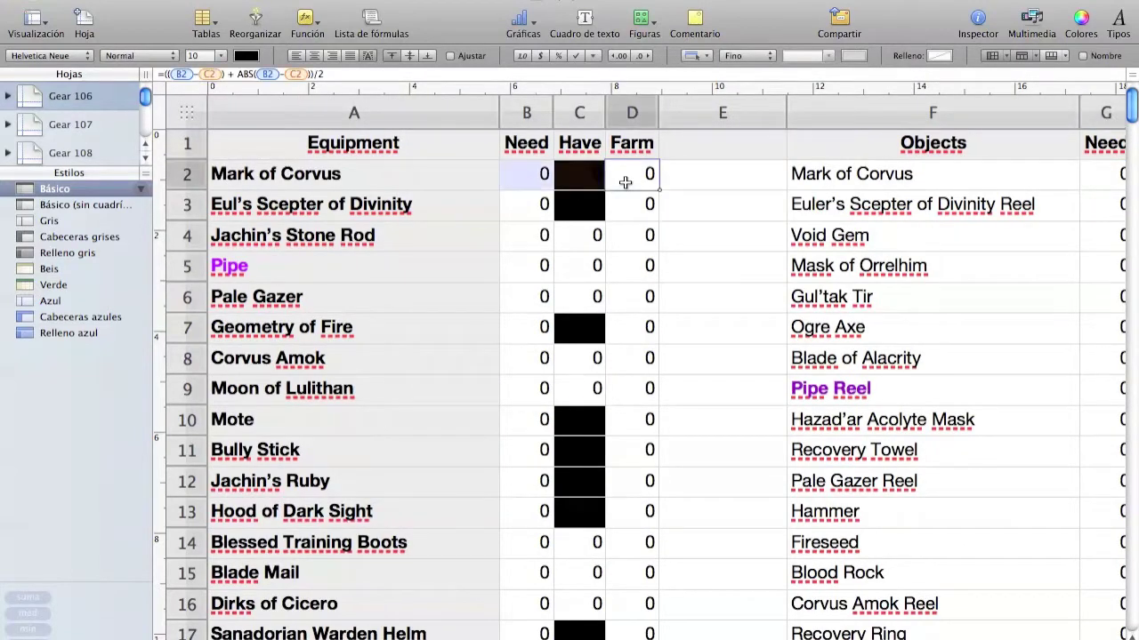
pyautogui.hscroll(2, 646, 299)
pyautogui.hscroll(-2, 552, 258)
pyautogui.scroll(-8, 498, 406)
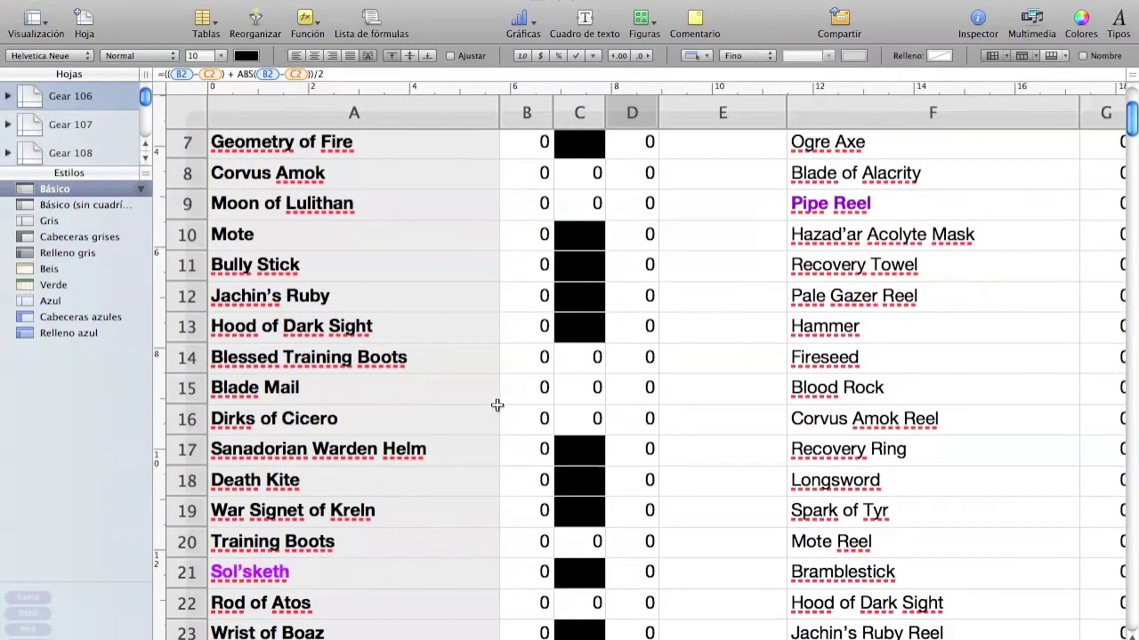
pyautogui.scroll(8, 497, 405)
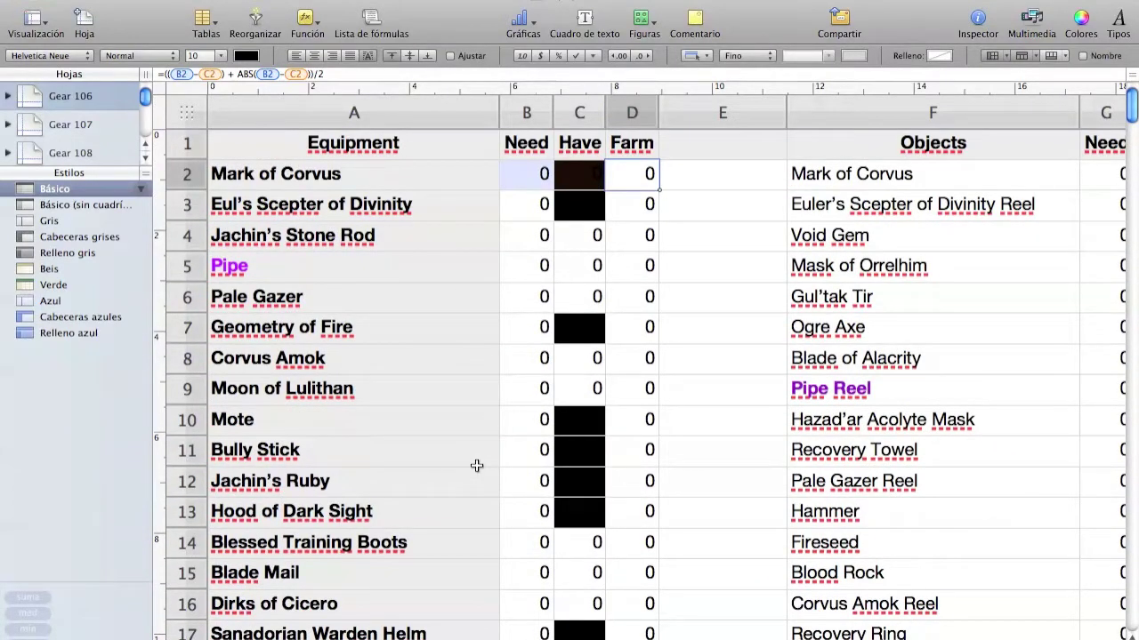
# Set Mark of Corvus's Need value in the Equipment list to 1.
pyautogui.click(525, 171)
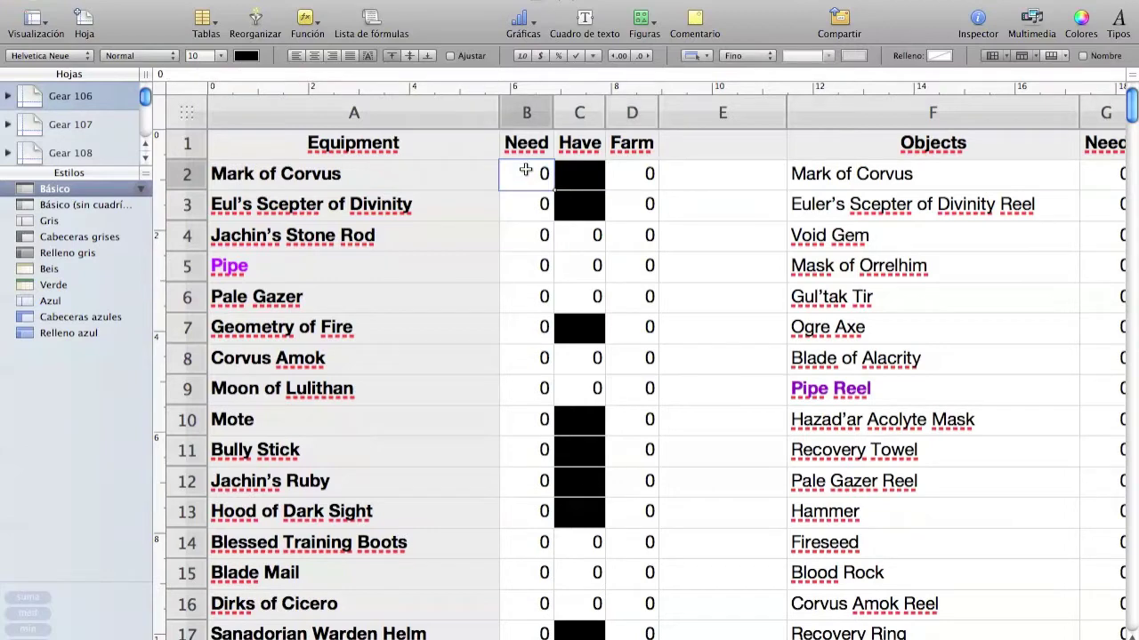
pyautogui.write('1')
pyautogui.press('Return')
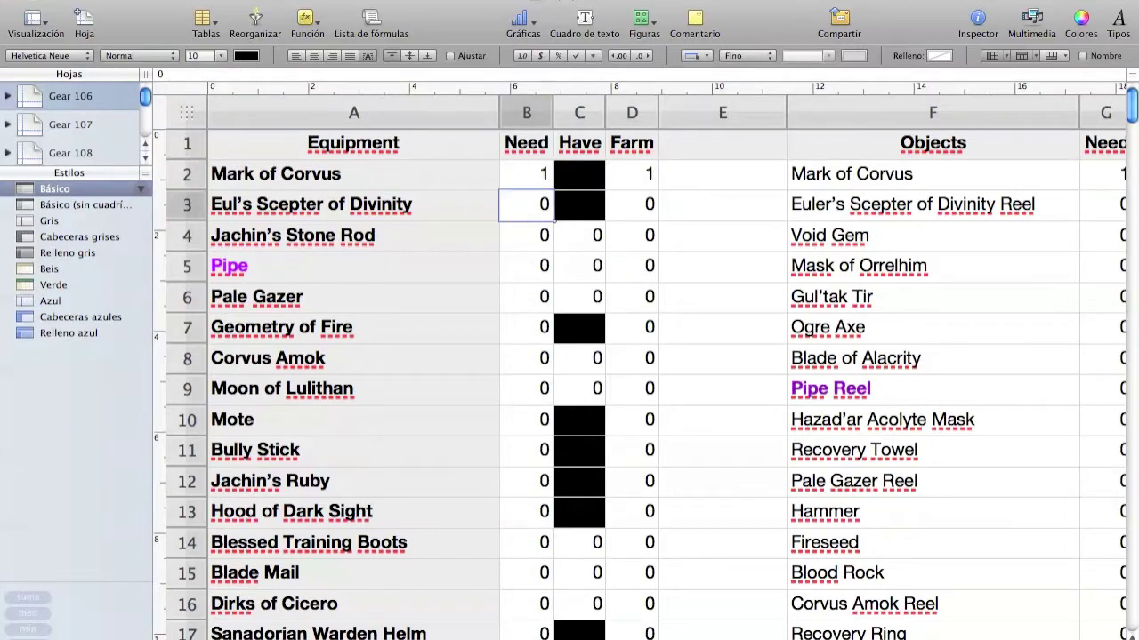
# Examine the formula in Mark of Corvus's Need cell in the Objects table.
pyautogui.hscroll(4, 559, 234)
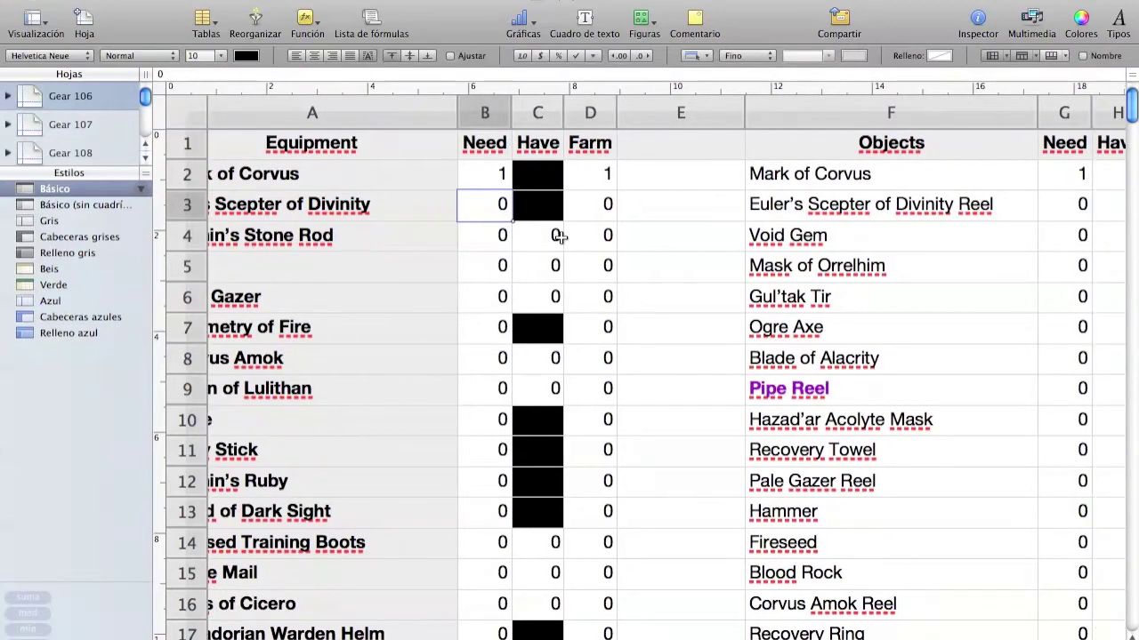
pyautogui.click(980, 173)
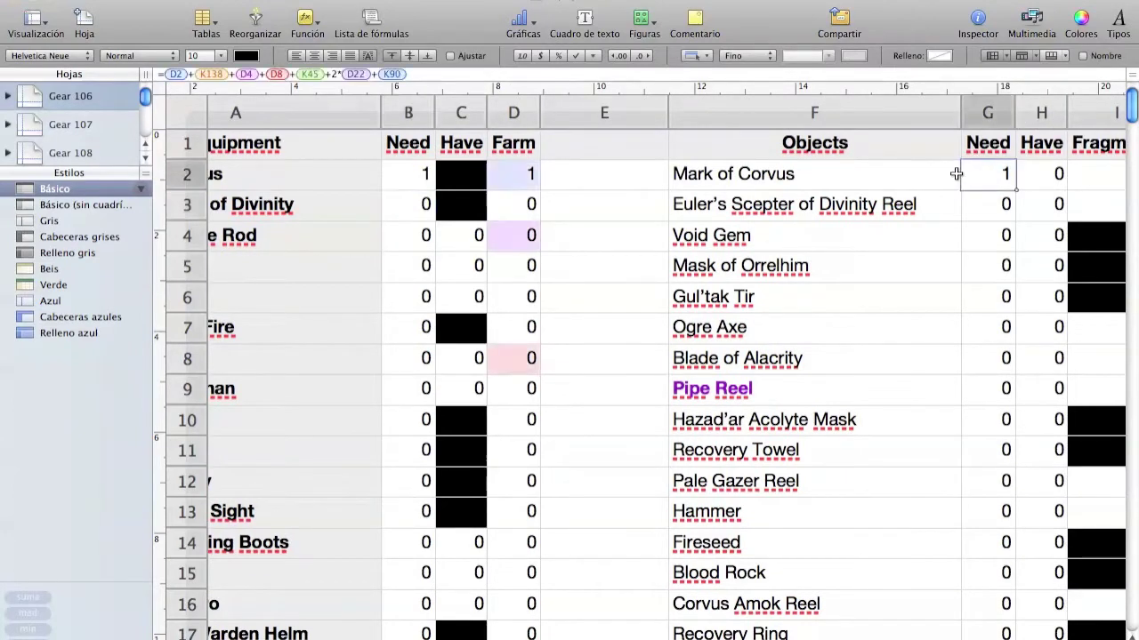
pyautogui.click(898, 180)
pyautogui.press('Tab')
pyautogui.hscroll(6, 898, 180)
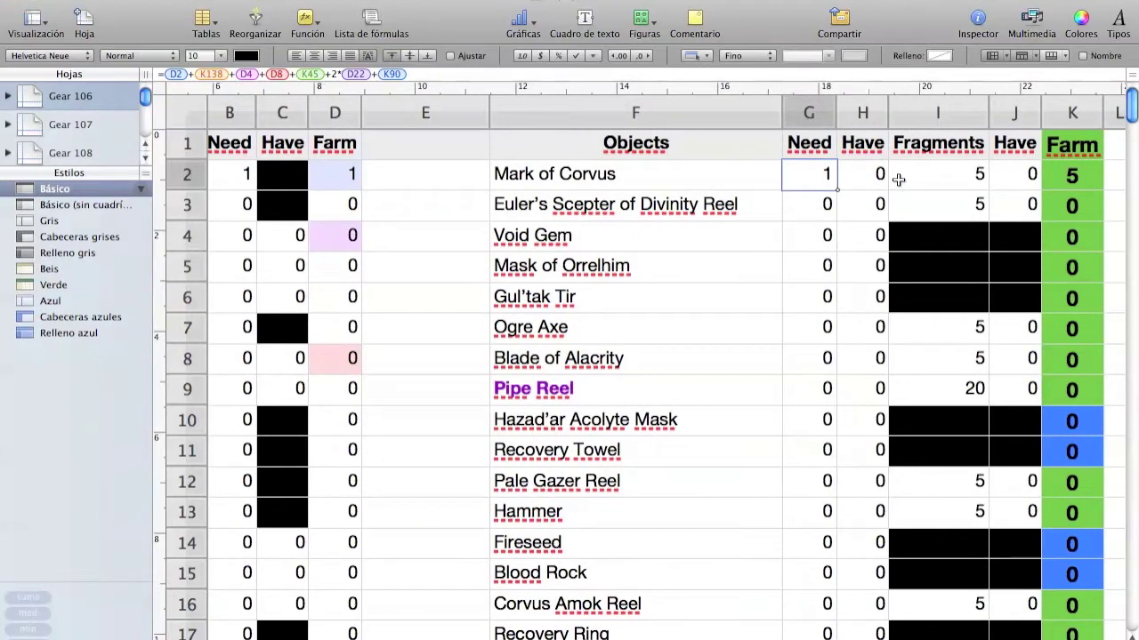
# Check Mark of Corvus's Have and Fragments cells in the Objects table and inspect the formula in its Farm cell.
pyautogui.click(940, 184)
pyautogui.press('Left')
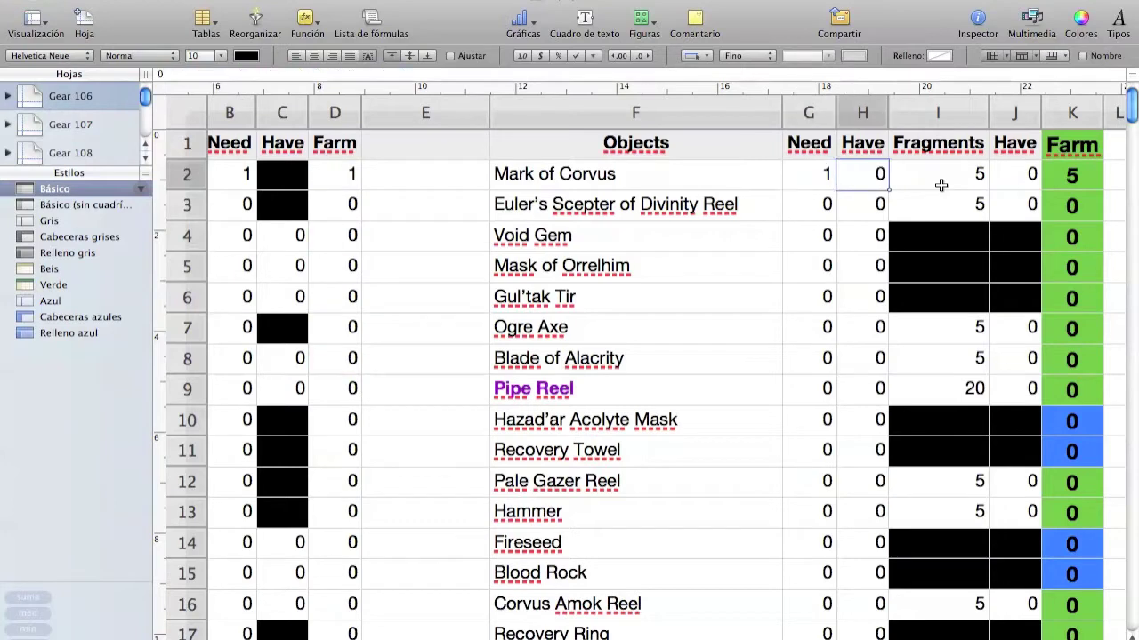
pyautogui.click(941, 184)
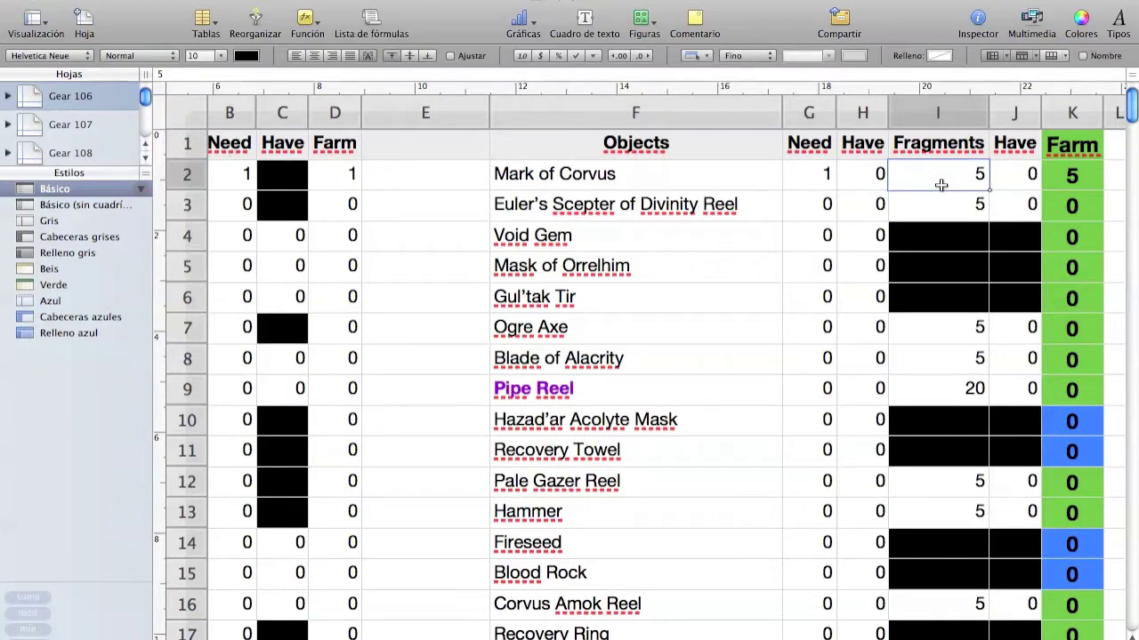
pyautogui.press('Right')
pyautogui.press('Right')
pyautogui.hscroll(1, 940, 185)
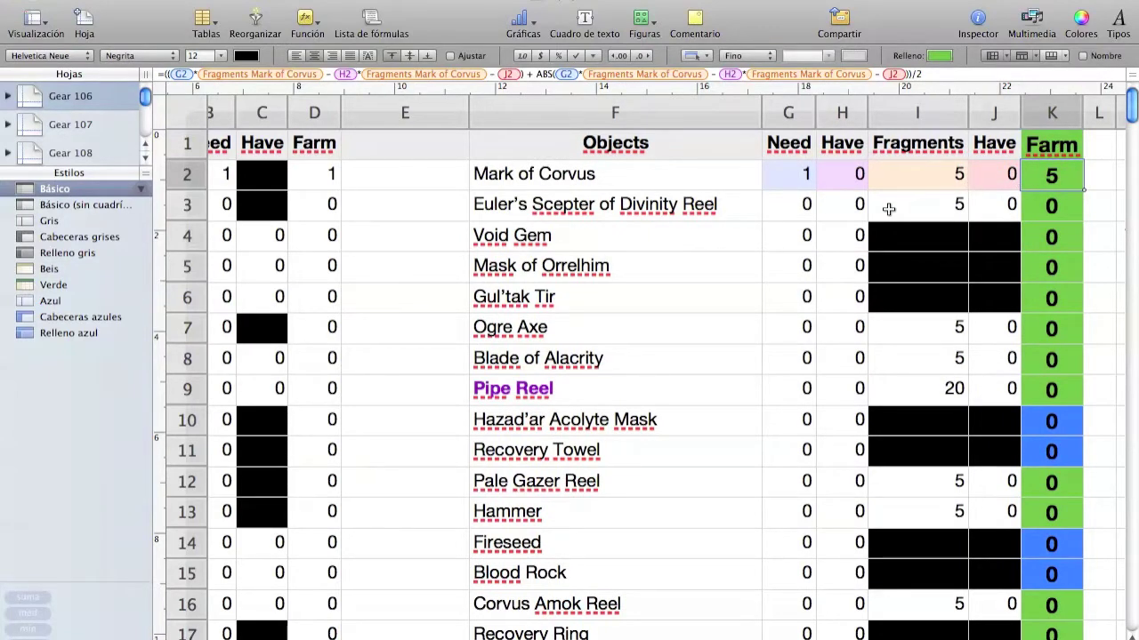
# Reset Mark of Corvus's Need value in the Equipment list to 0.
pyautogui.hscroll(-1, 888, 209)
pyautogui.hscroll(-15, 809, 207)
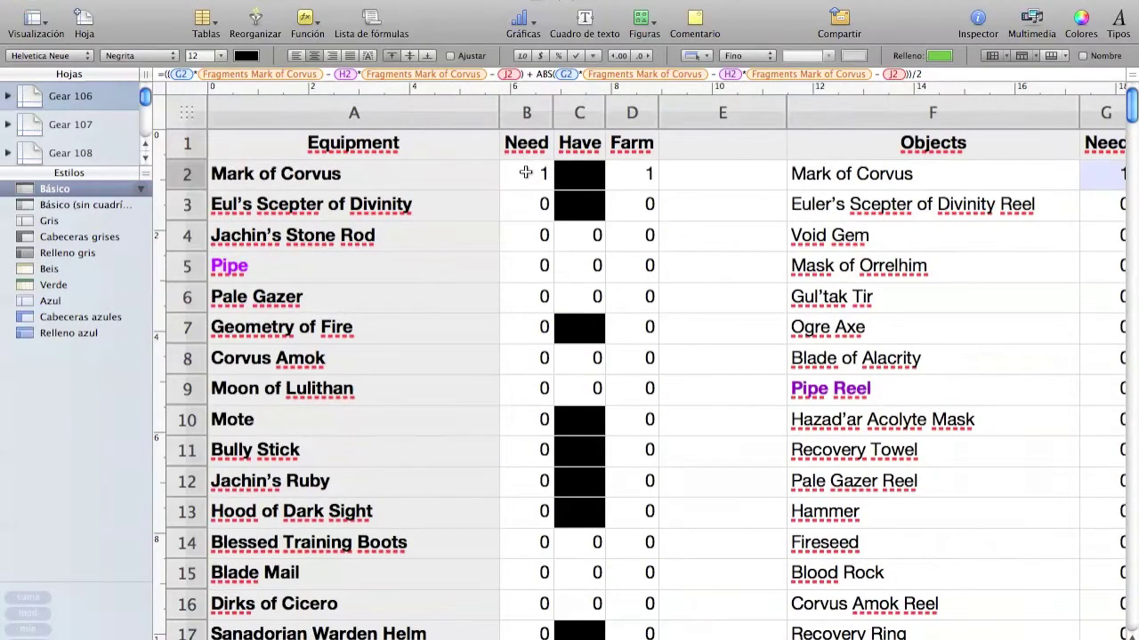
pyautogui.click(526, 172)
pyautogui.write('0')
pyautogui.click(503, 333)
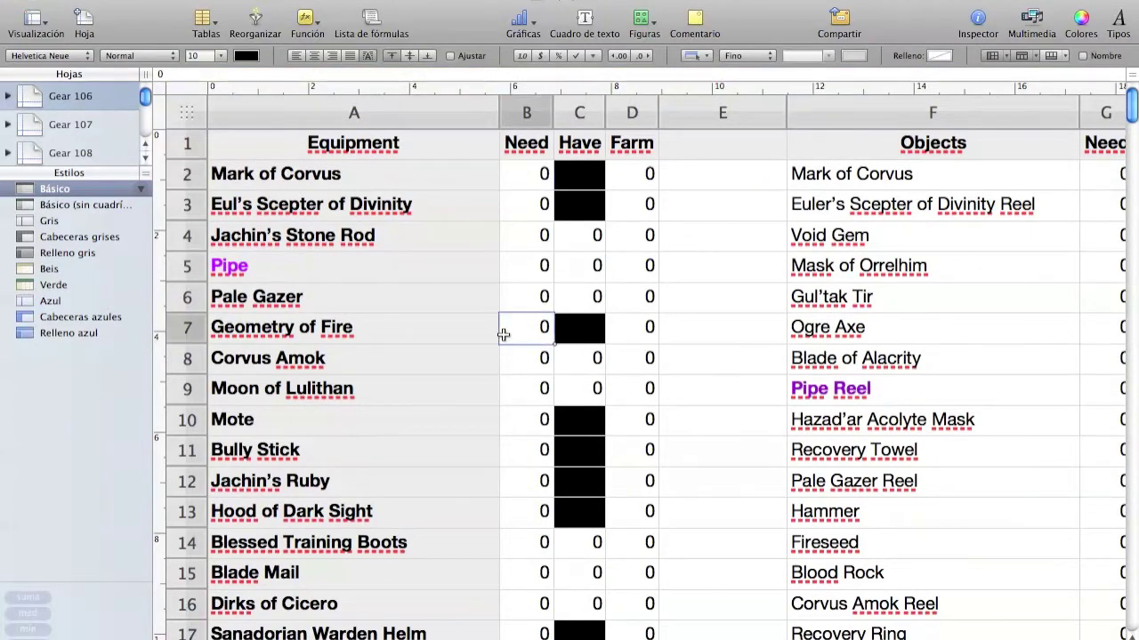
# Set the Need value of All Around Shoes in the Equipment list to 1.
pyautogui.scroll(-20, 503, 335)
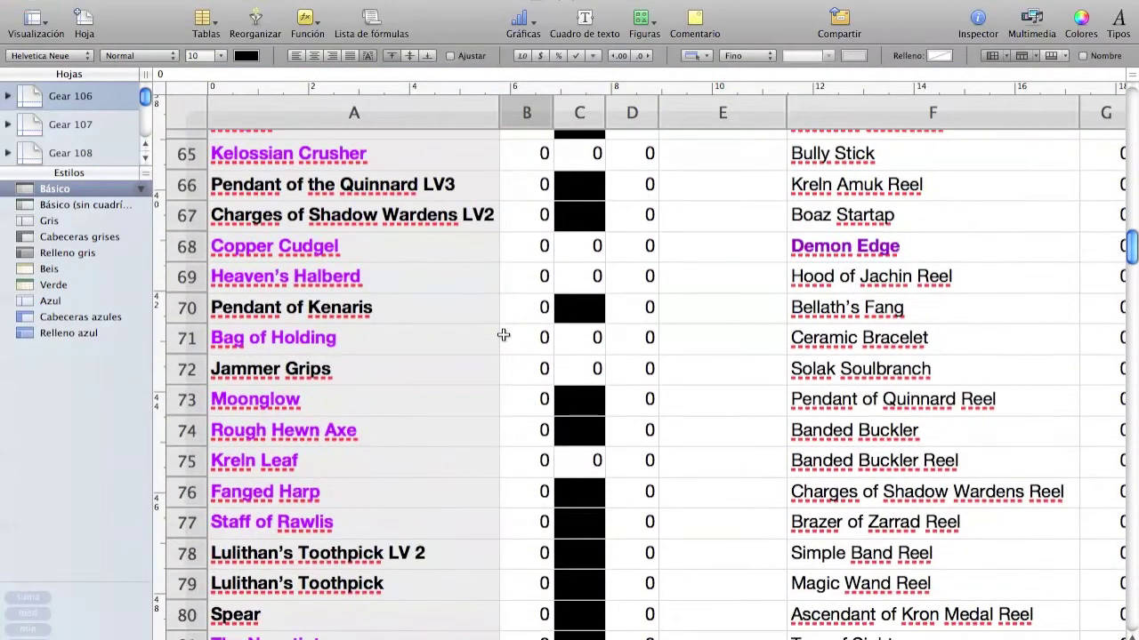
pyautogui.scroll(-8, 503, 334)
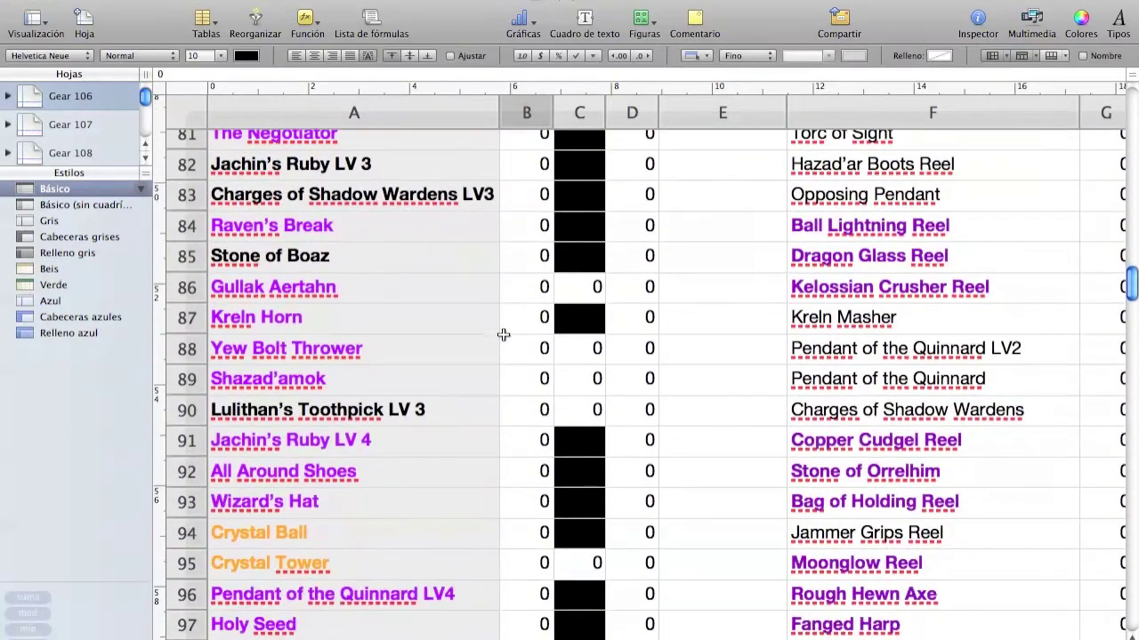
pyautogui.click(535, 474)
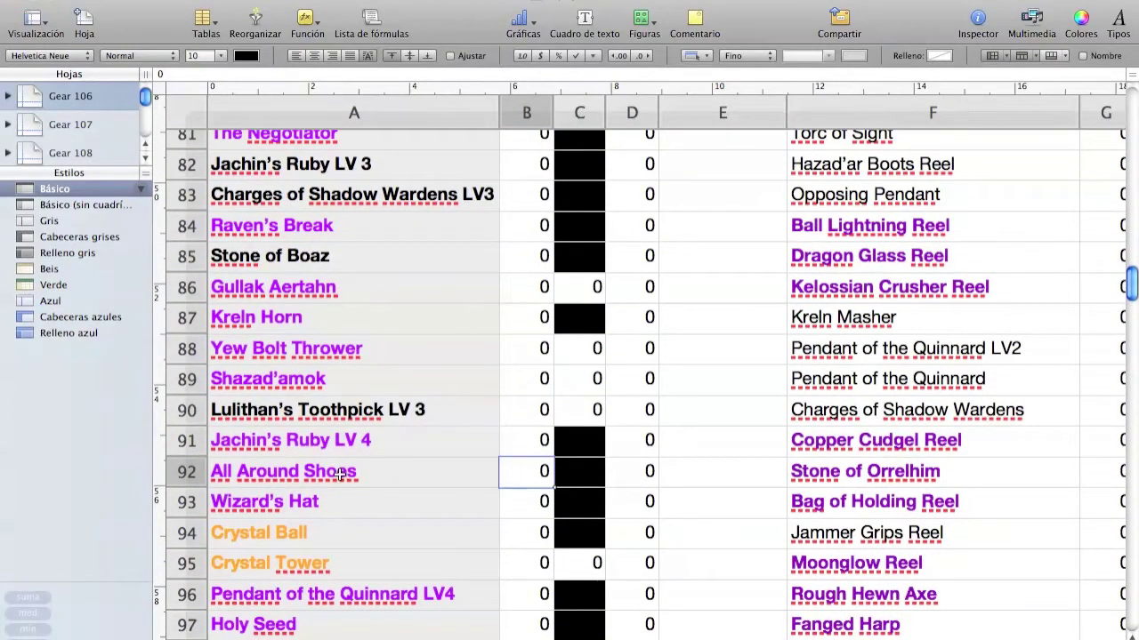
pyautogui.write('1')
# Examine the Farm column of the Objects table from the first row down to the Shoes row, including its green and blue cells.
pyautogui.scroll(15, 407, 498)
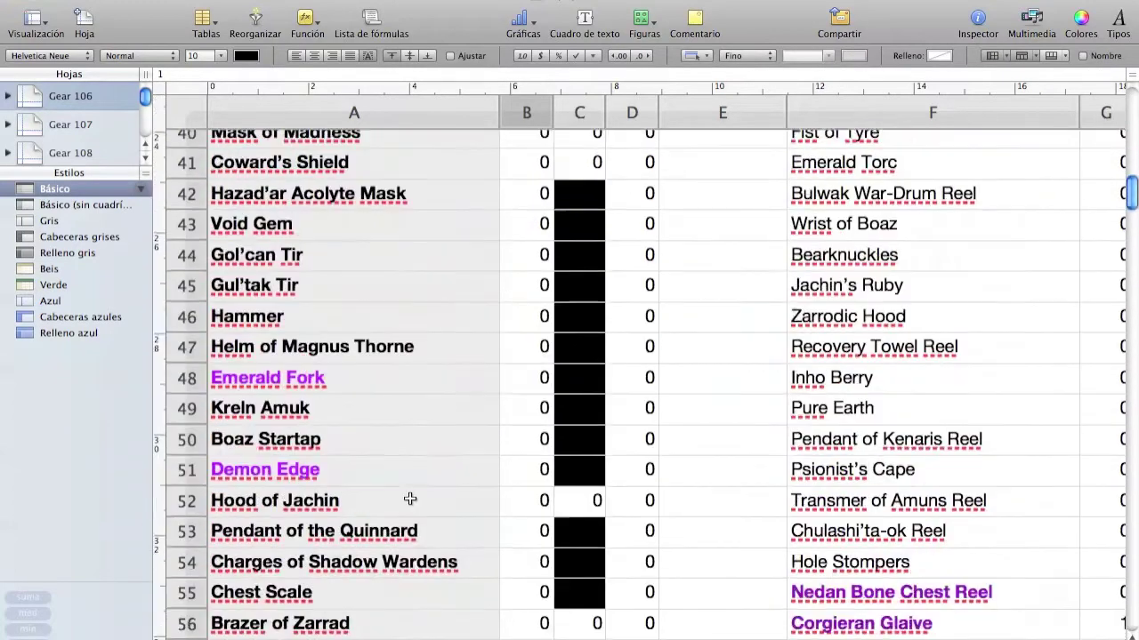
pyautogui.scroll(13, 410, 499)
pyautogui.hscroll(10, 409, 499)
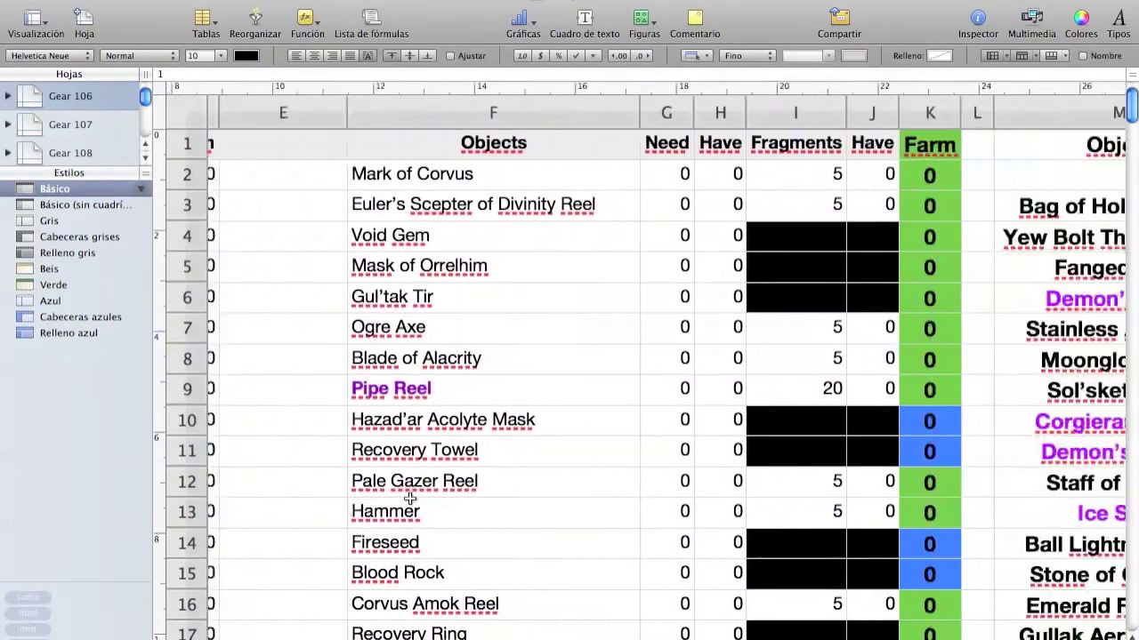
pyautogui.hscroll(2, 409, 499)
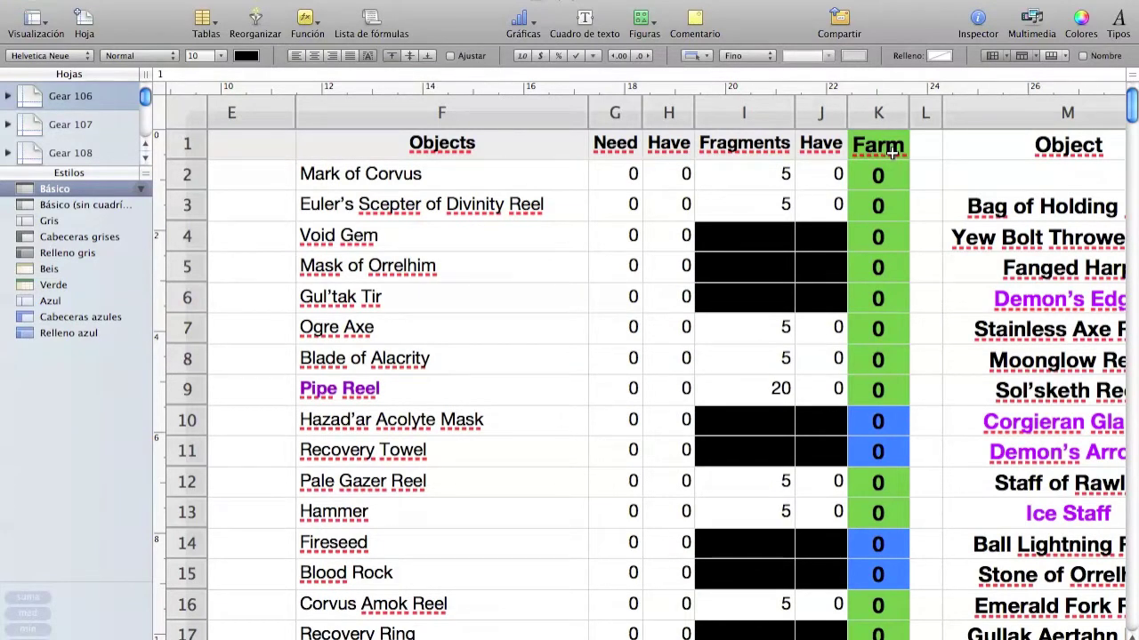
pyautogui.scroll(-3, 877, 327)
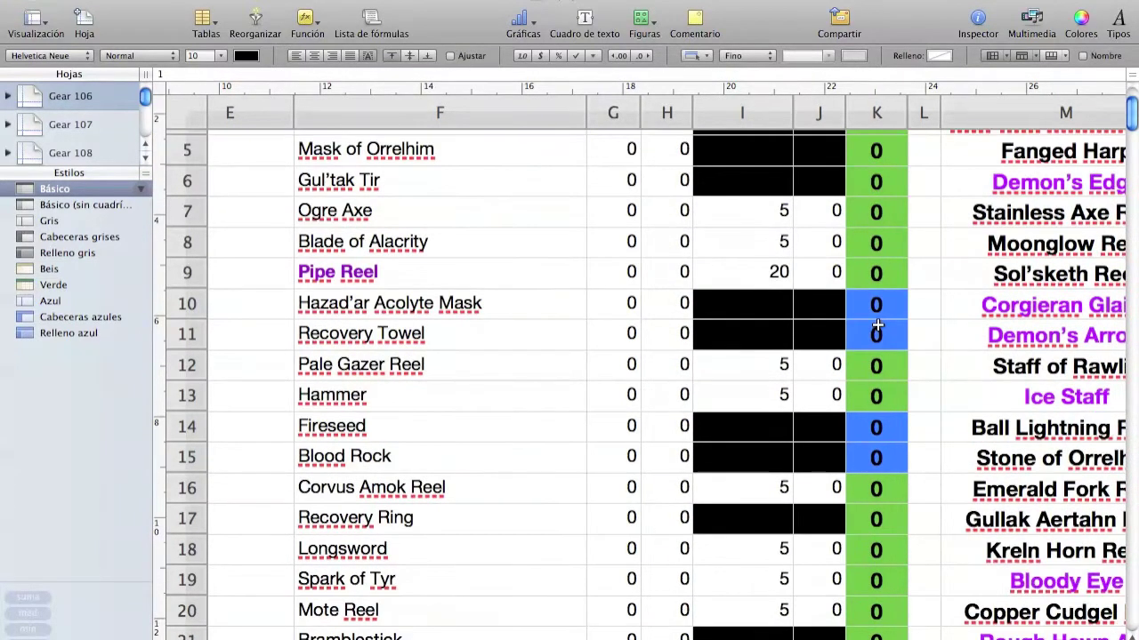
pyautogui.press('Down')
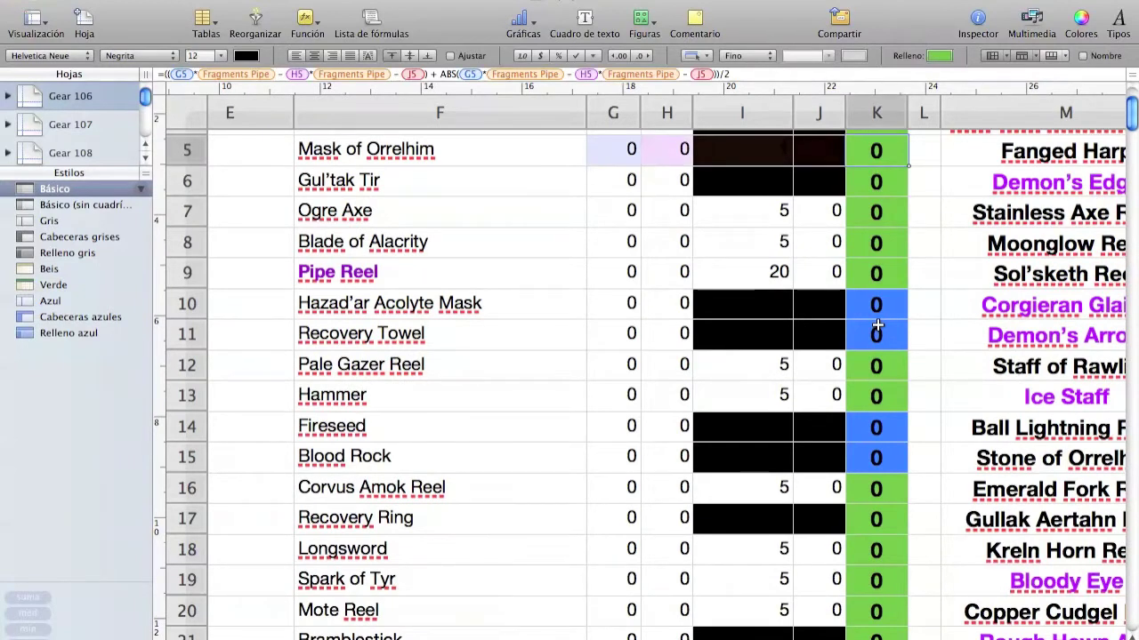
pyautogui.scroll(3, 877, 326)
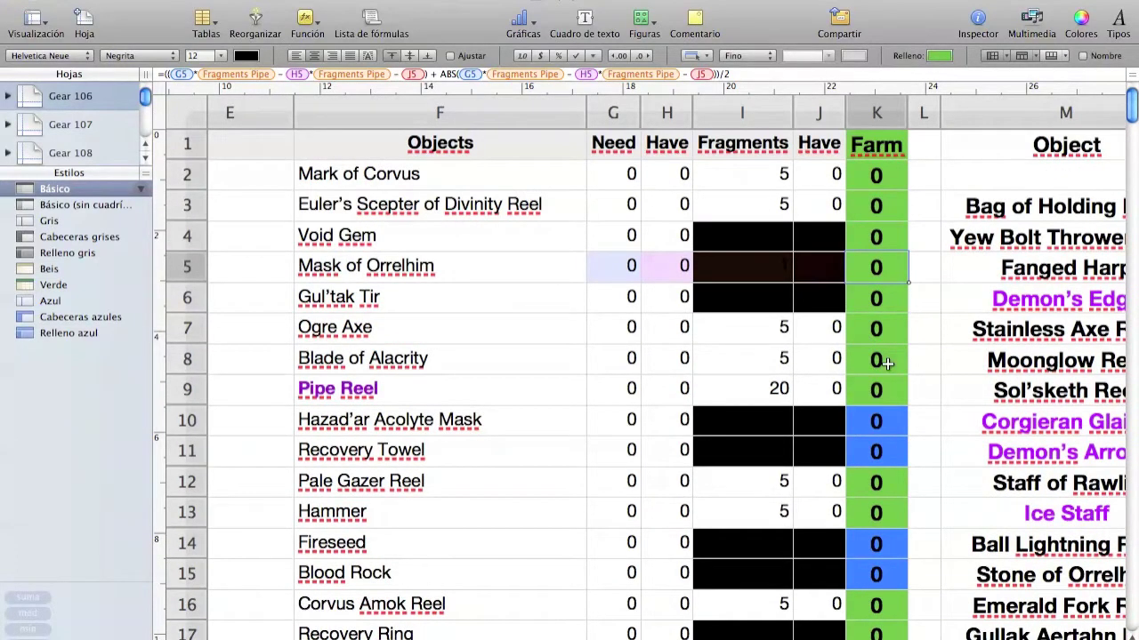
pyautogui.scroll(-8, 889, 391)
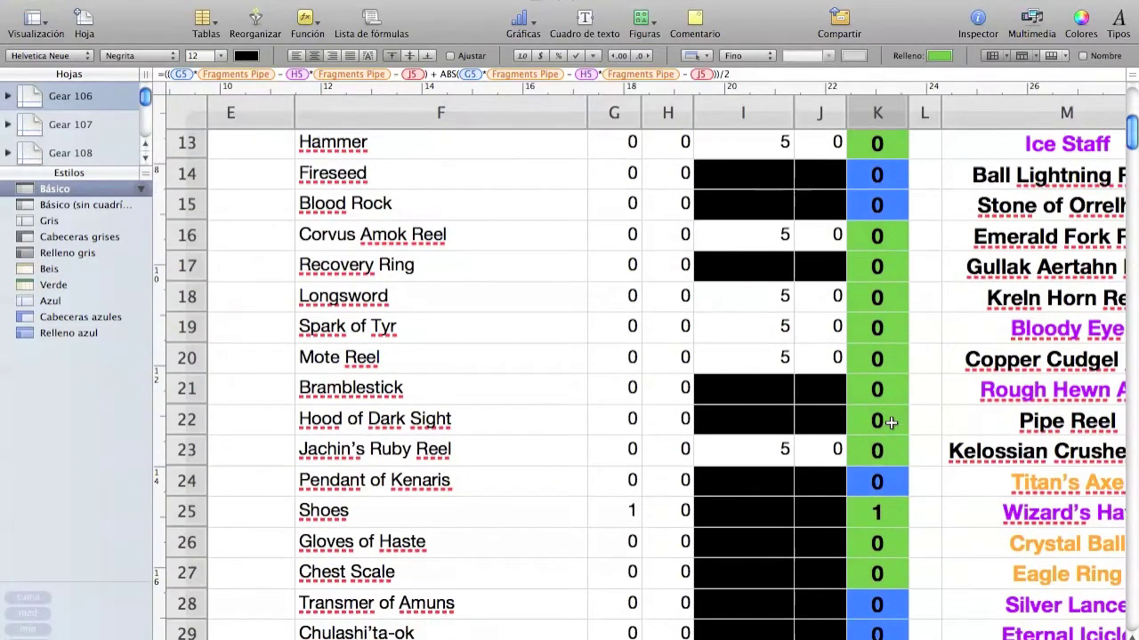
pyautogui.scroll(-2, 891, 424)
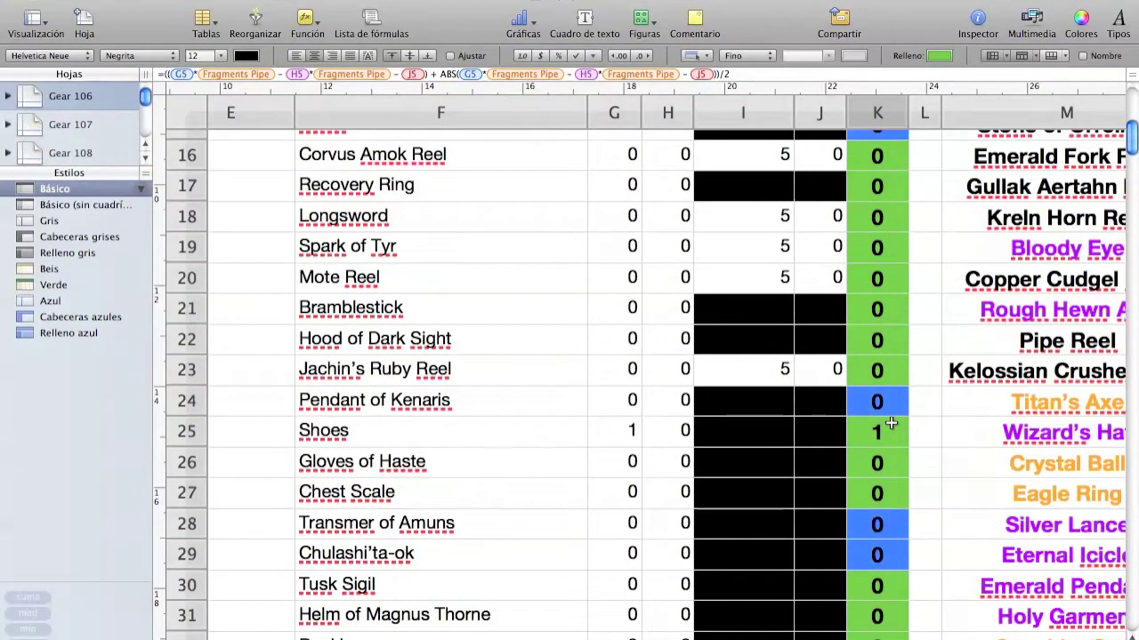
# Inspect the Farm cells of Shoes, Ice Staff, Corgieran Glaive and Demon Edge in the Objects table.
pyautogui.scroll(-2, 891, 424)
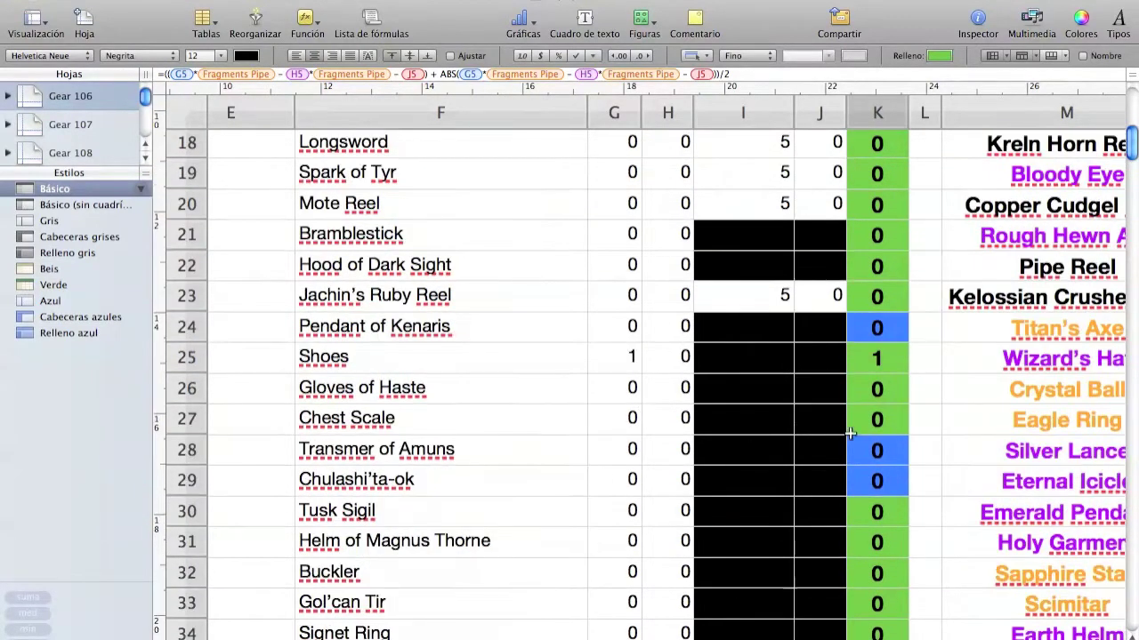
pyautogui.click(898, 357)
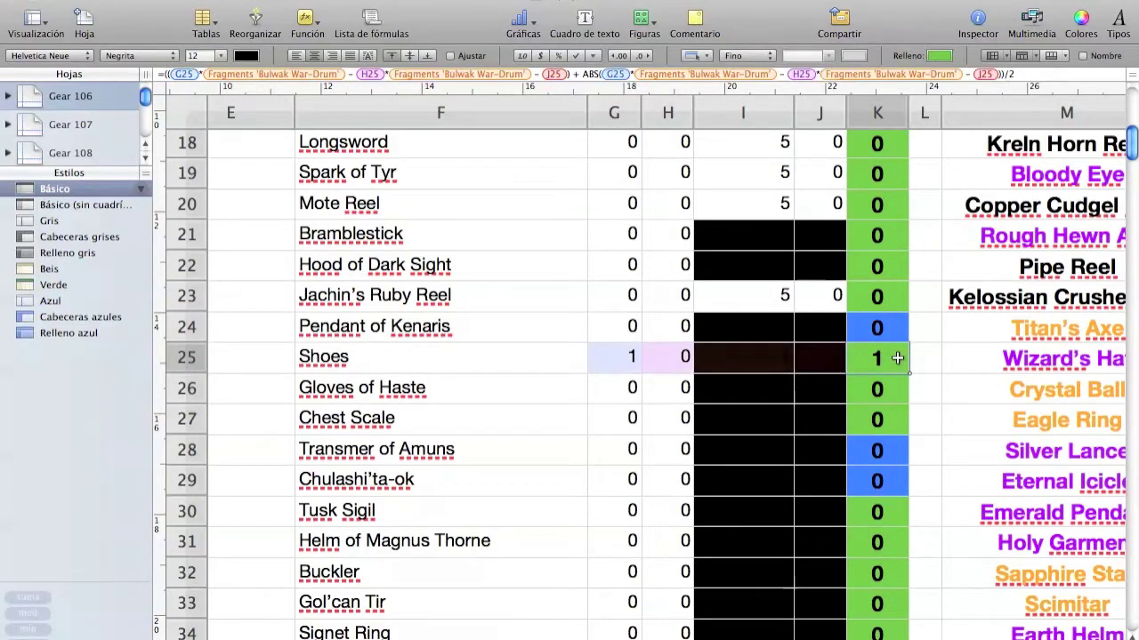
pyautogui.scroll(-5, 901, 416)
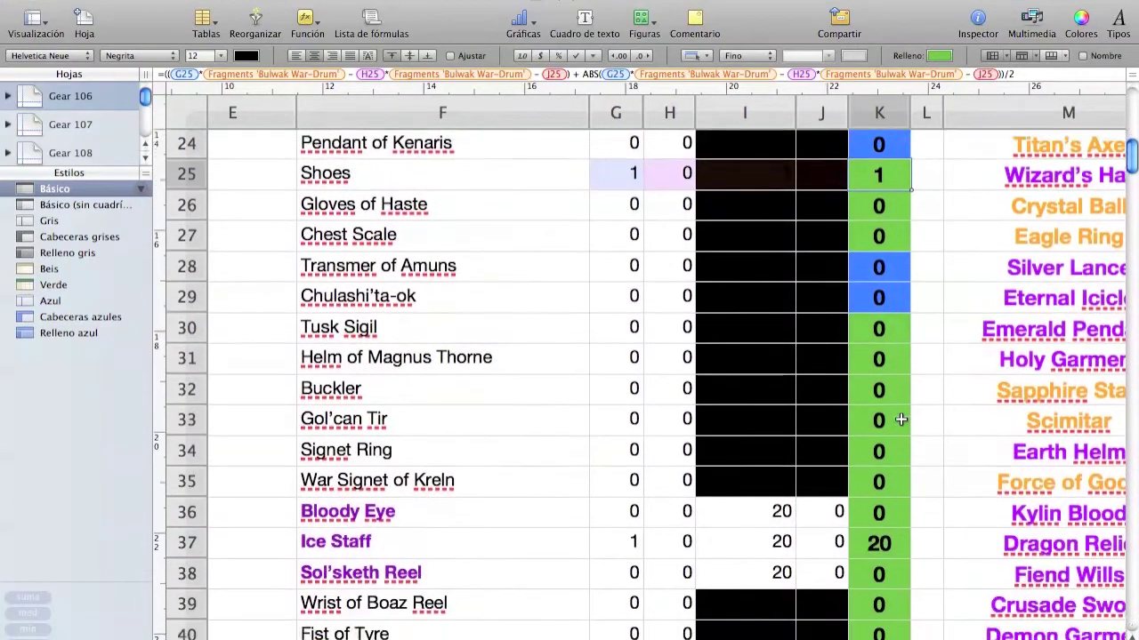
pyautogui.click(901, 418)
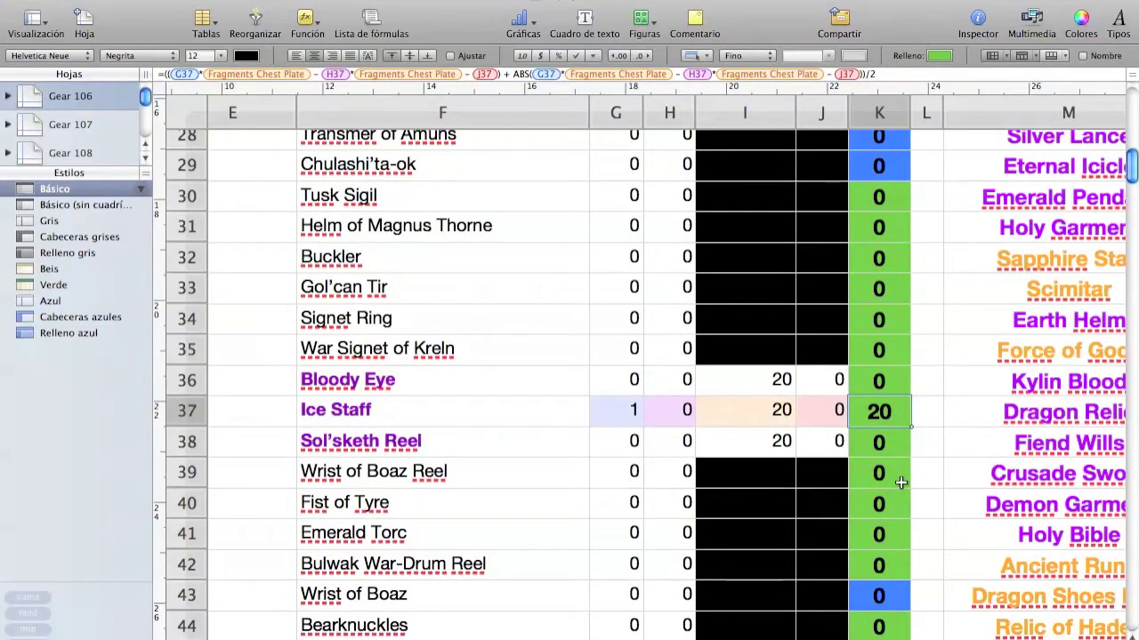
pyautogui.scroll(-9, 901, 480)
pyautogui.click(887, 455)
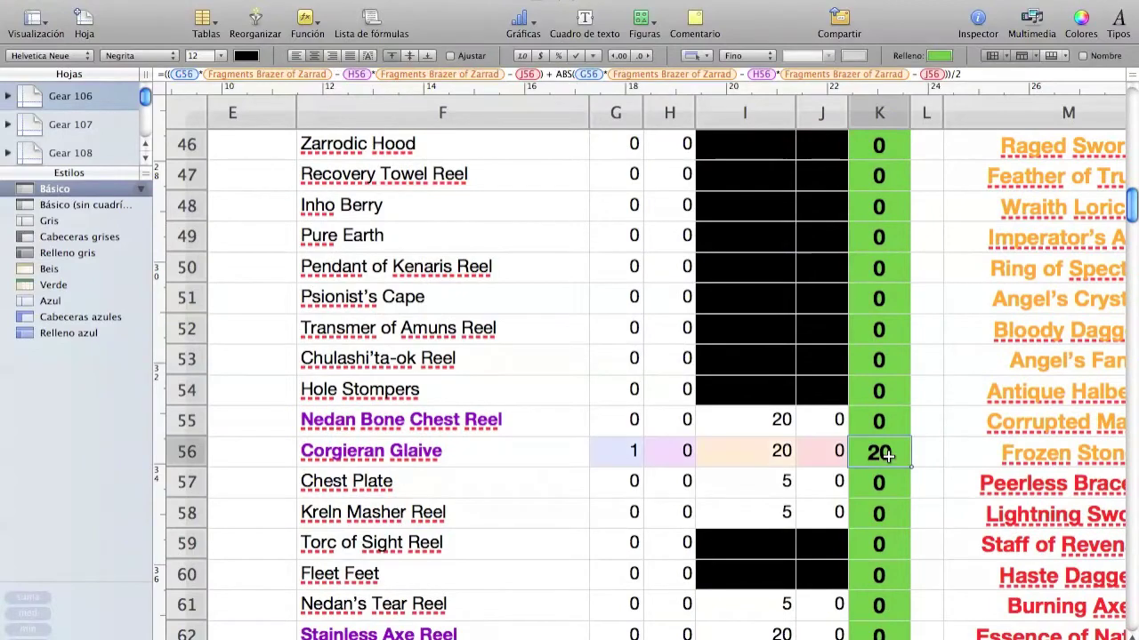
pyautogui.scroll(-5, 887, 520)
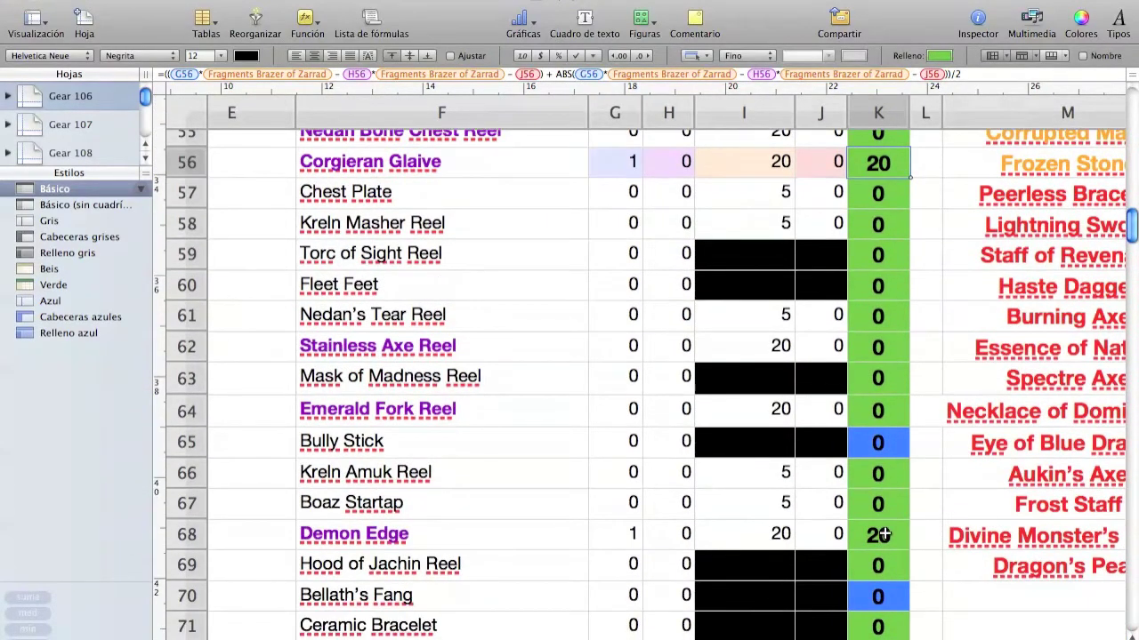
pyautogui.click(884, 535)
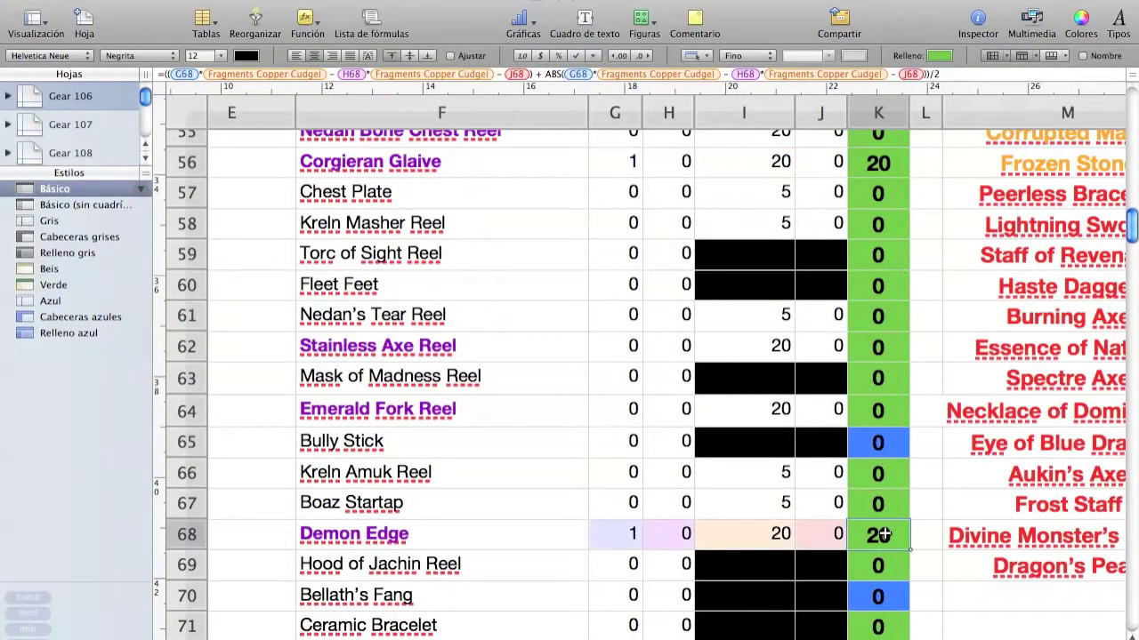
# Check the formula in Hazad'ar Boots Reel's Need cell and review the Farm column in the surrounding rows of the Objects table.
pyautogui.scroll(-6, 884, 412)
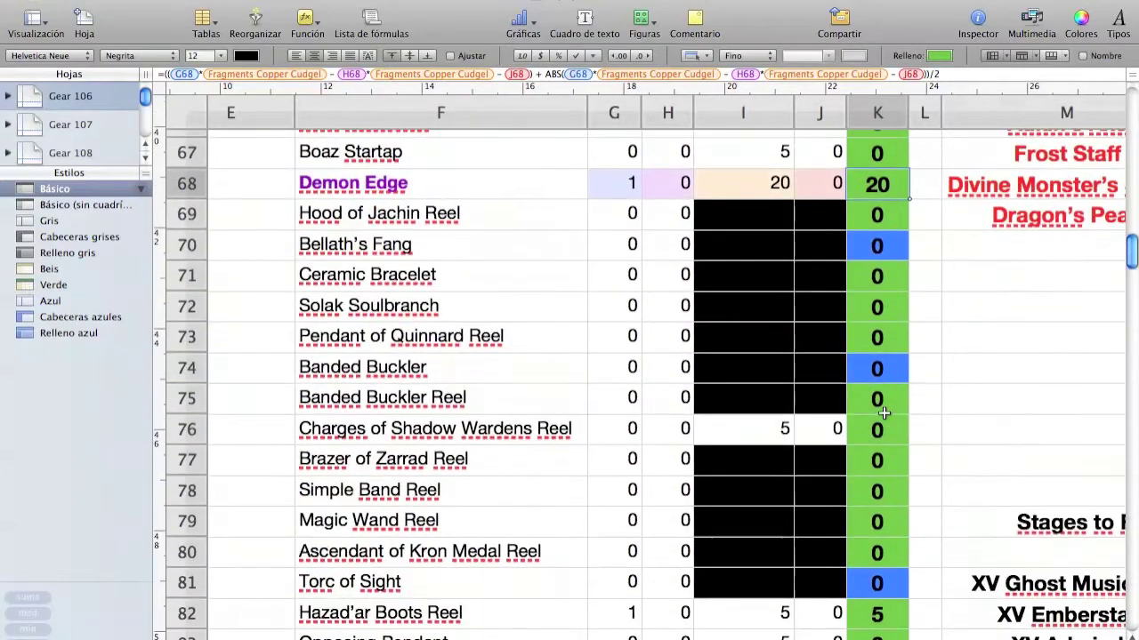
pyautogui.scroll(3, 884, 411)
pyautogui.scroll(-5, 884, 412)
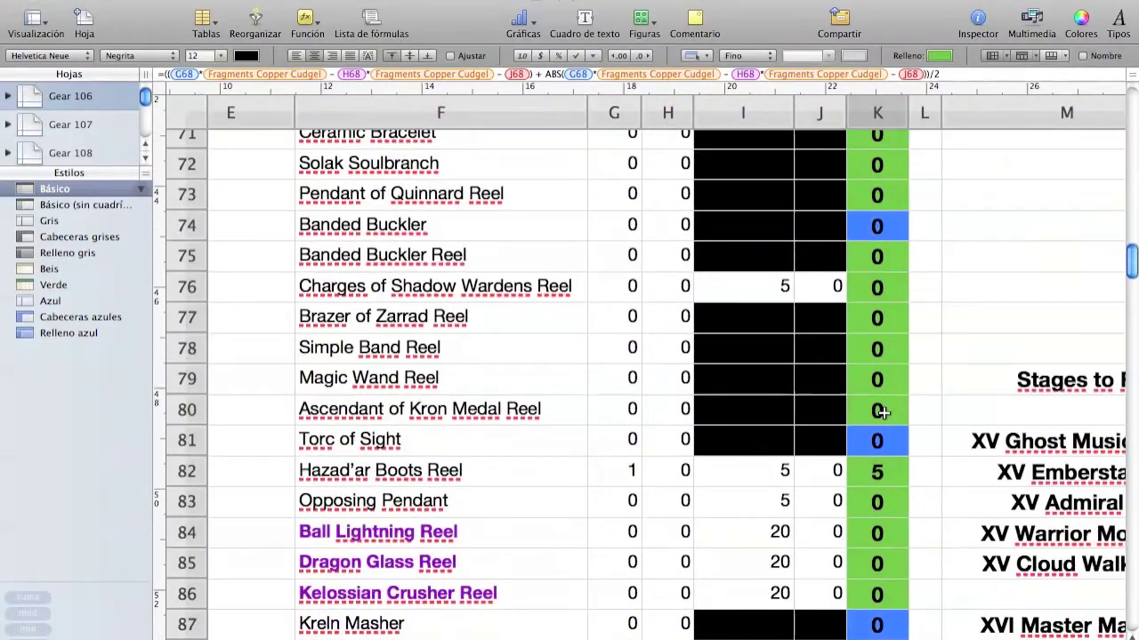
pyautogui.click(629, 474)
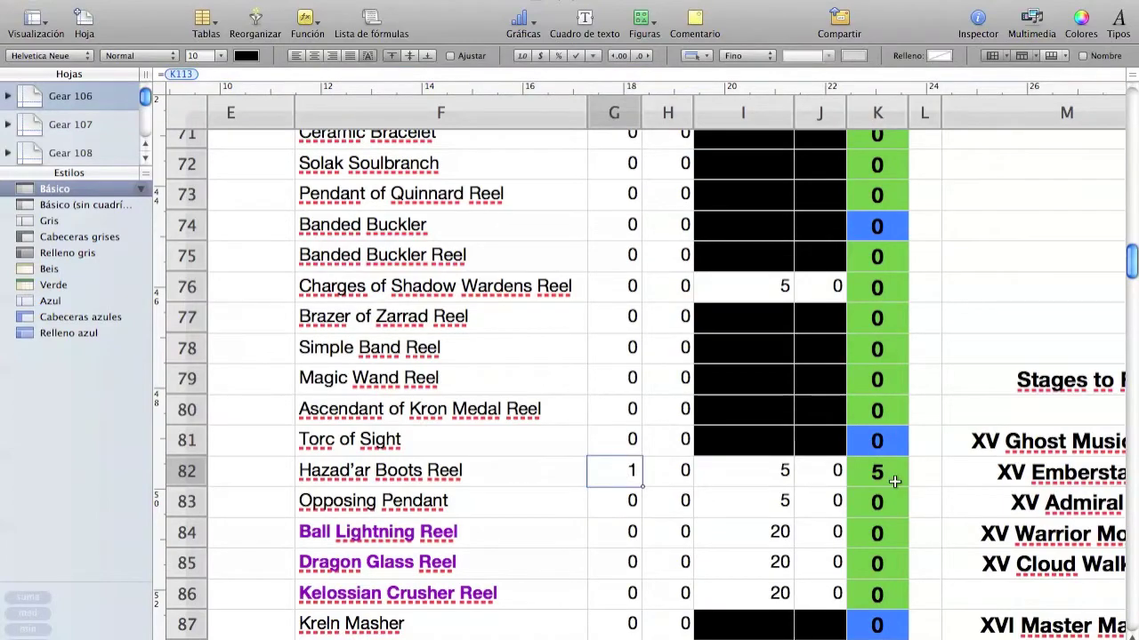
pyautogui.scroll(-3, 869, 530)
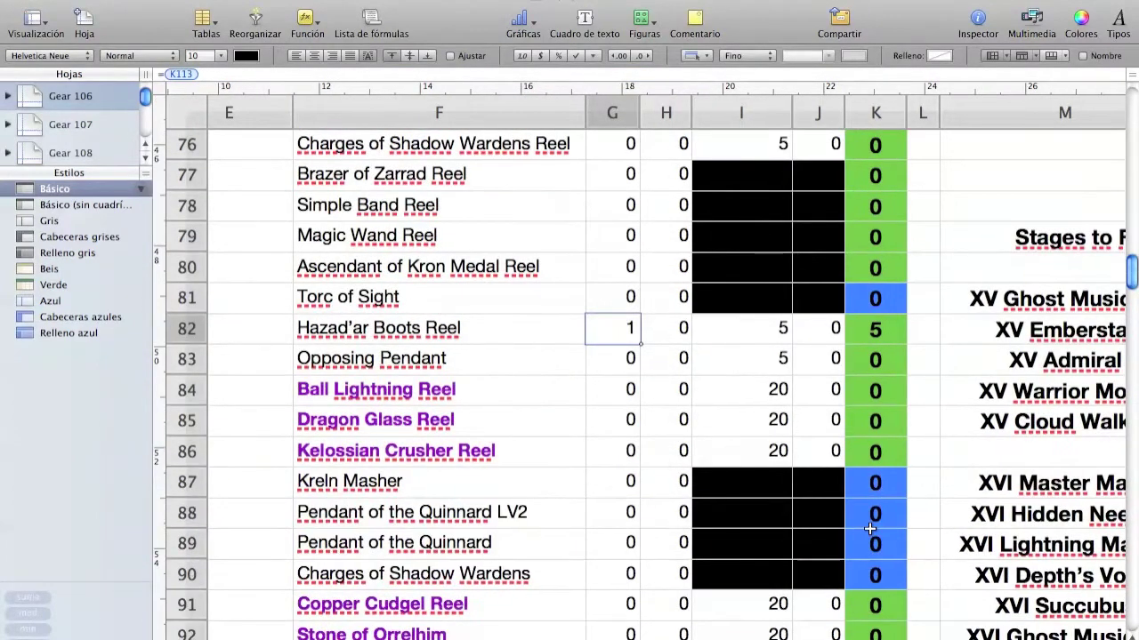
pyautogui.scroll(-5, 870, 529)
pyautogui.scroll(-4, 870, 529)
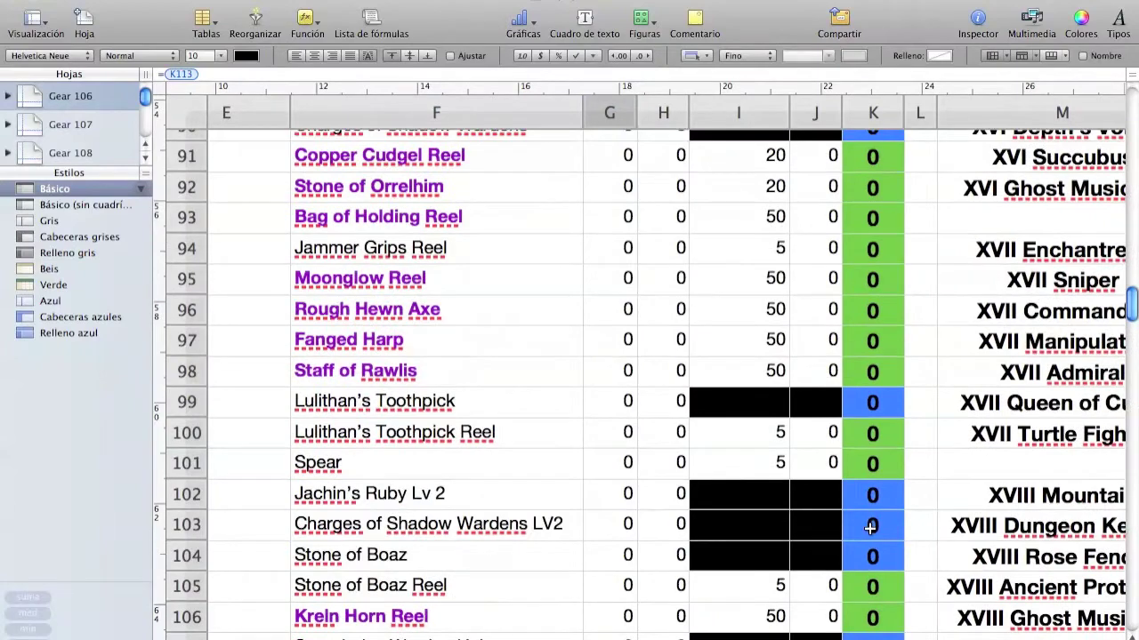
pyautogui.scroll(7, 870, 529)
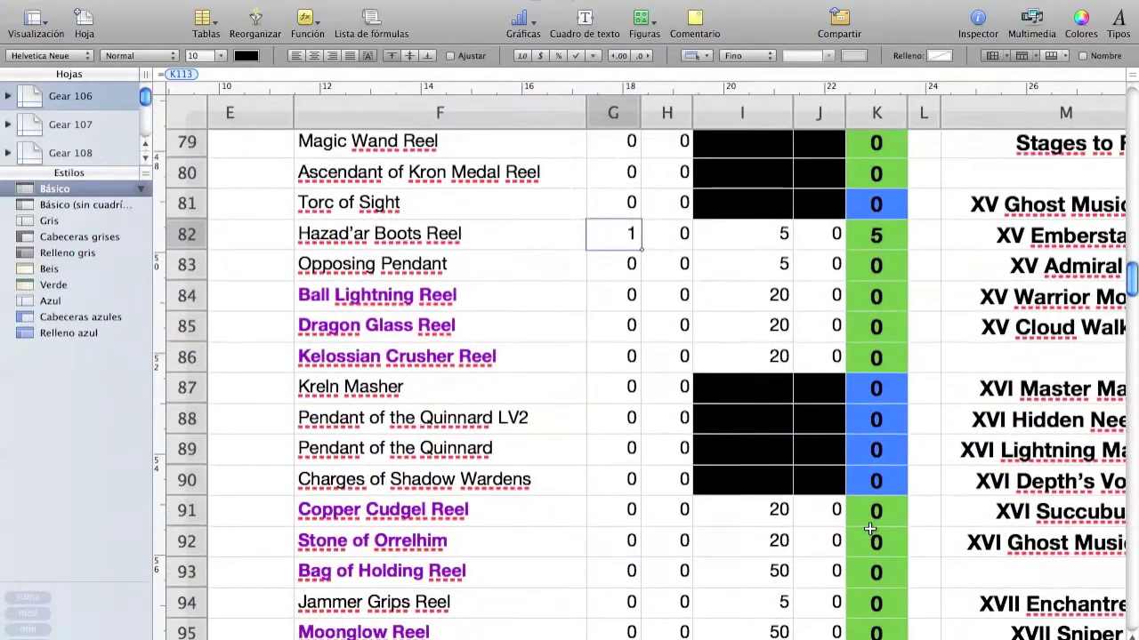
pyautogui.scroll(2, 870, 529)
pyautogui.scroll(2, 827, 414)
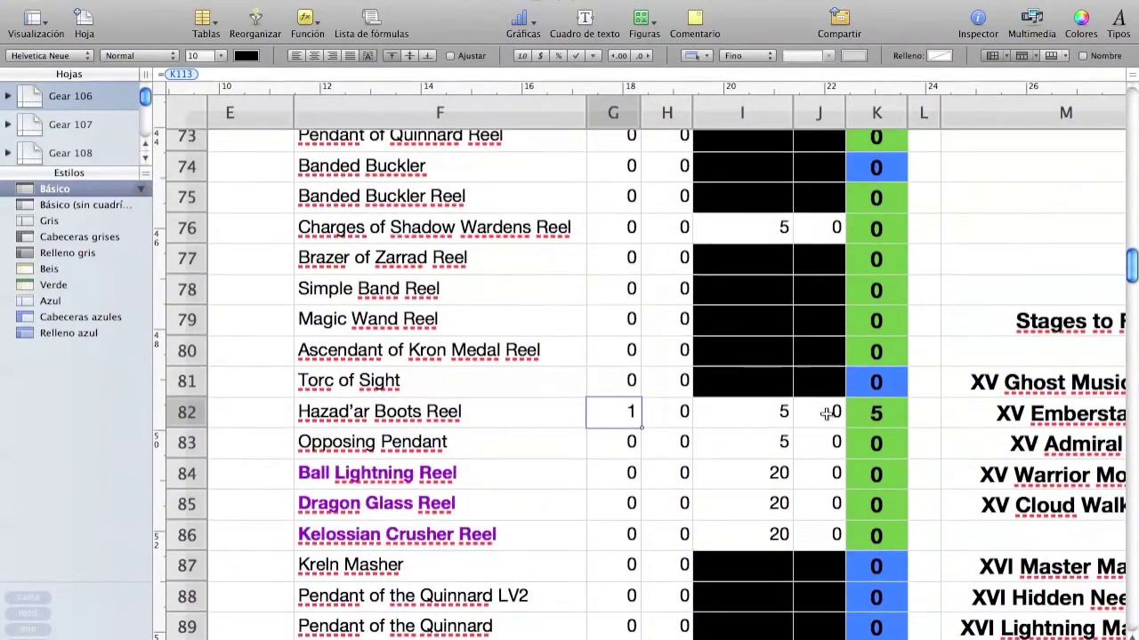
# Reset the Need value of All Around Shoes in the Equipment list to 0.
pyautogui.scroll(20, 801, 414)
pyautogui.hscroll(-5, 864, 419)
pyautogui.hscroll(-2, 865, 420)
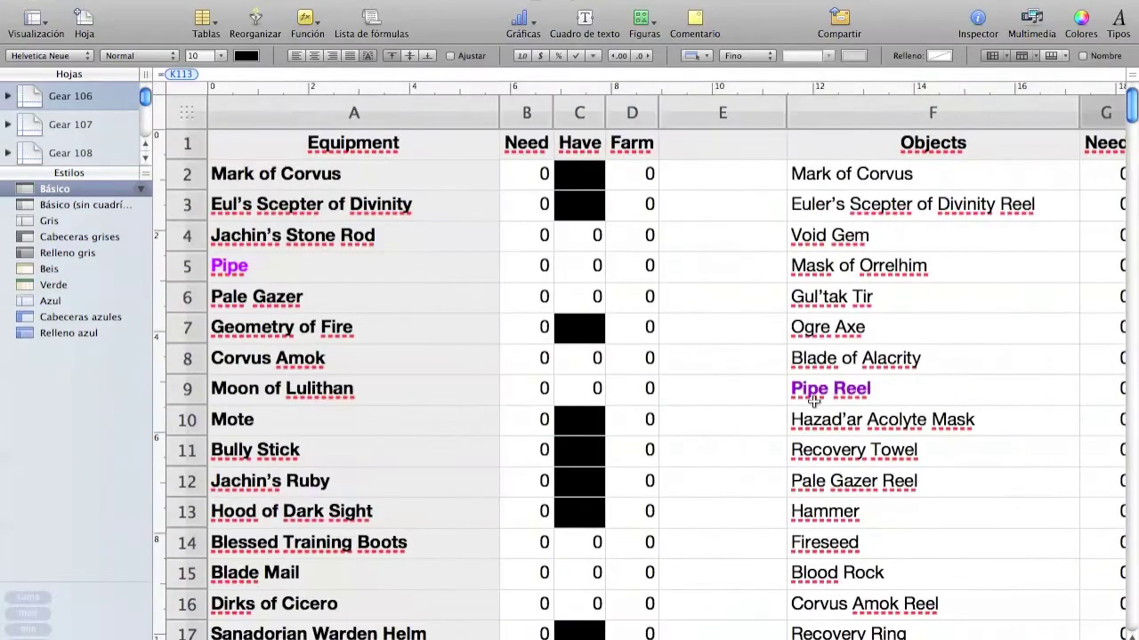
pyautogui.scroll(-20, 513, 336)
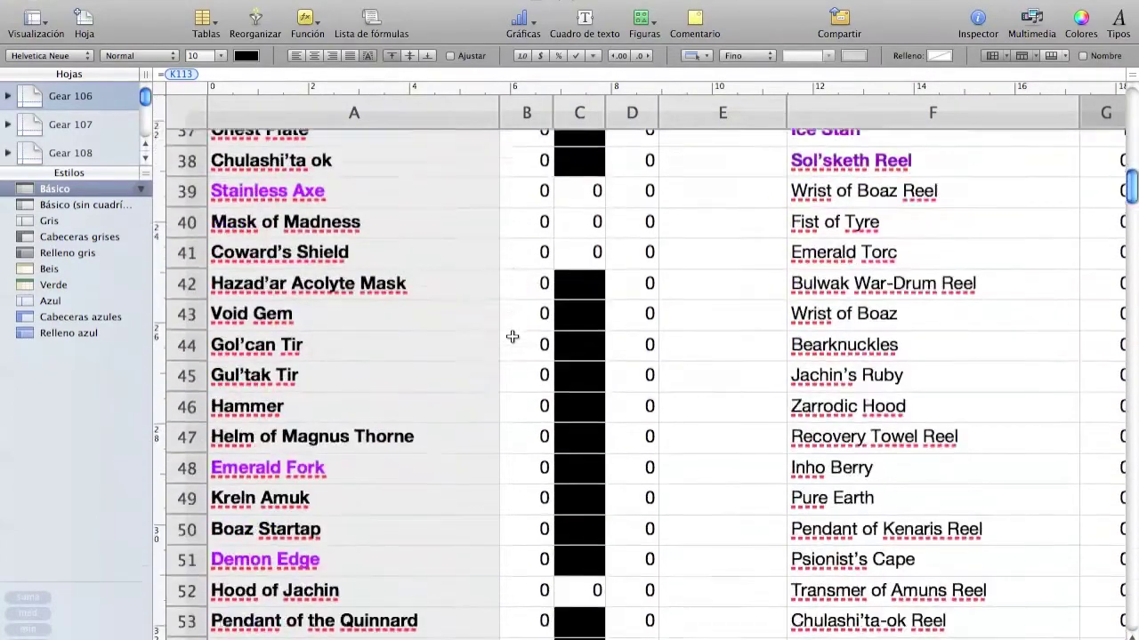
pyautogui.scroll(-9, 513, 336)
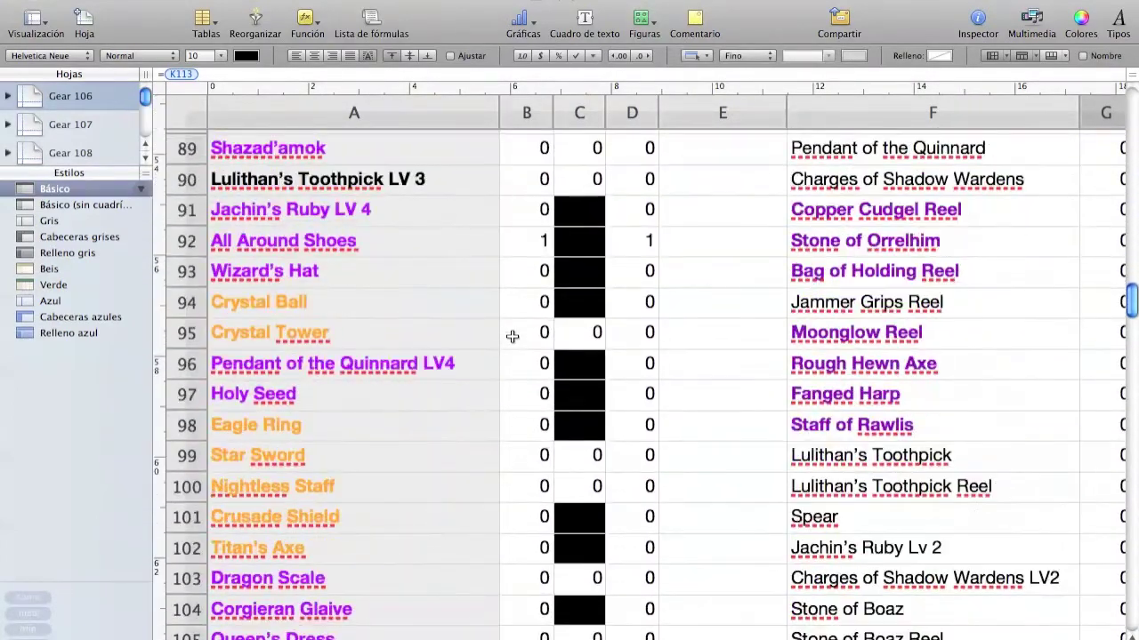
pyautogui.click(533, 228)
pyautogui.write('0')
pyautogui.click(752, 262)
# Review the Objects table from Mark of Corvus down to the red items and inspect the formula in Lucky Jade's Need cell.
pyautogui.scroll(20, 752, 261)
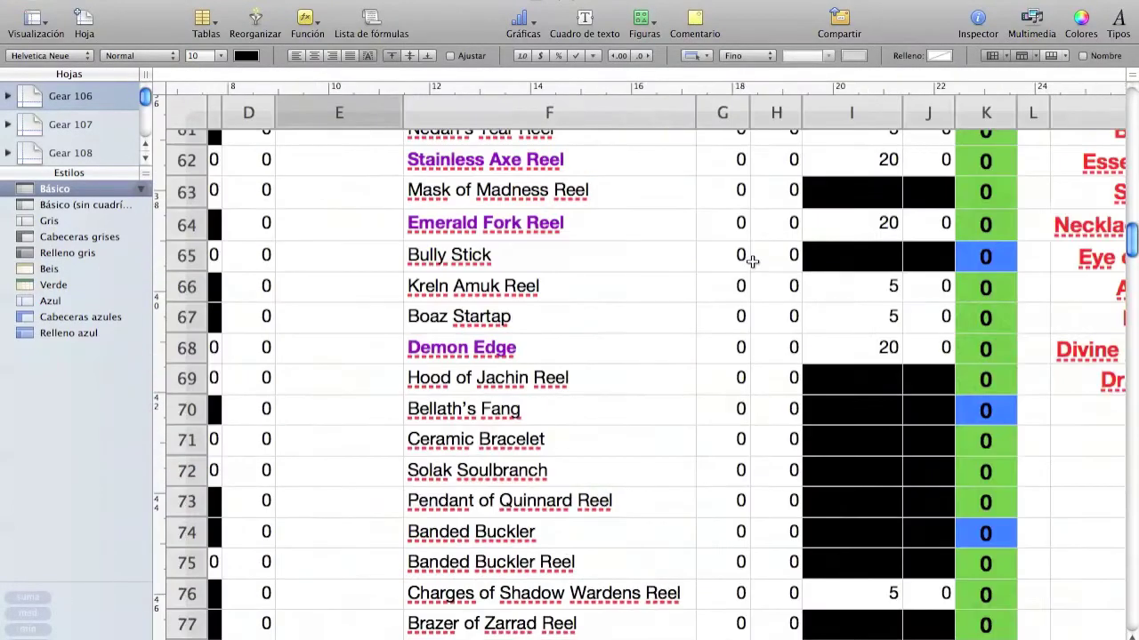
pyautogui.hscroll(5, 752, 261)
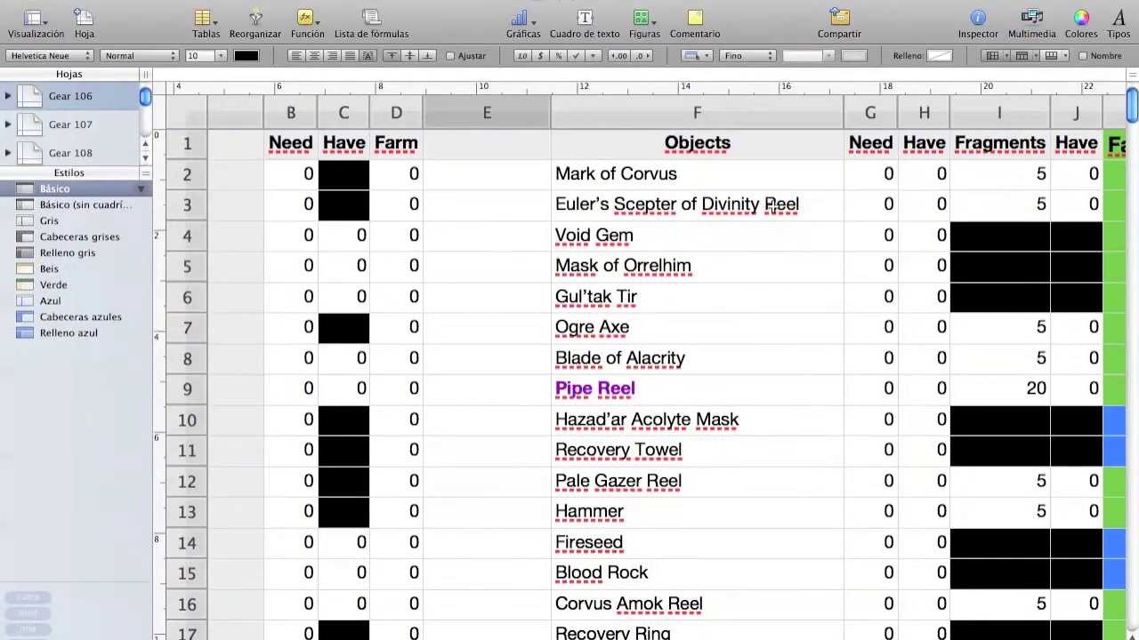
pyautogui.click(790, 169)
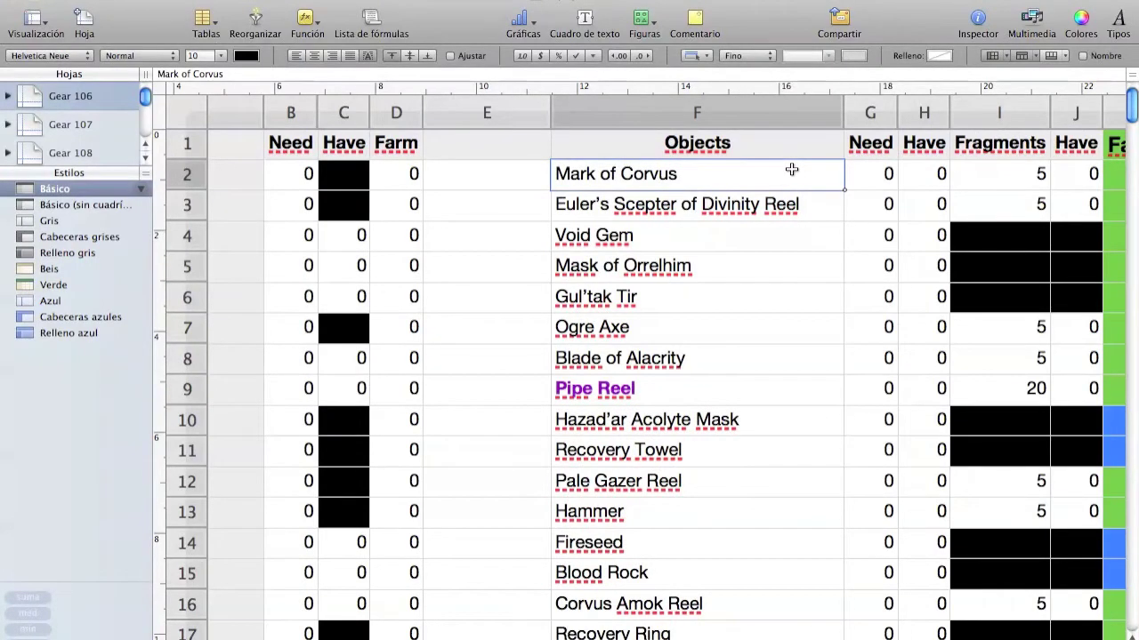
pyautogui.scroll(-20, 821, 498)
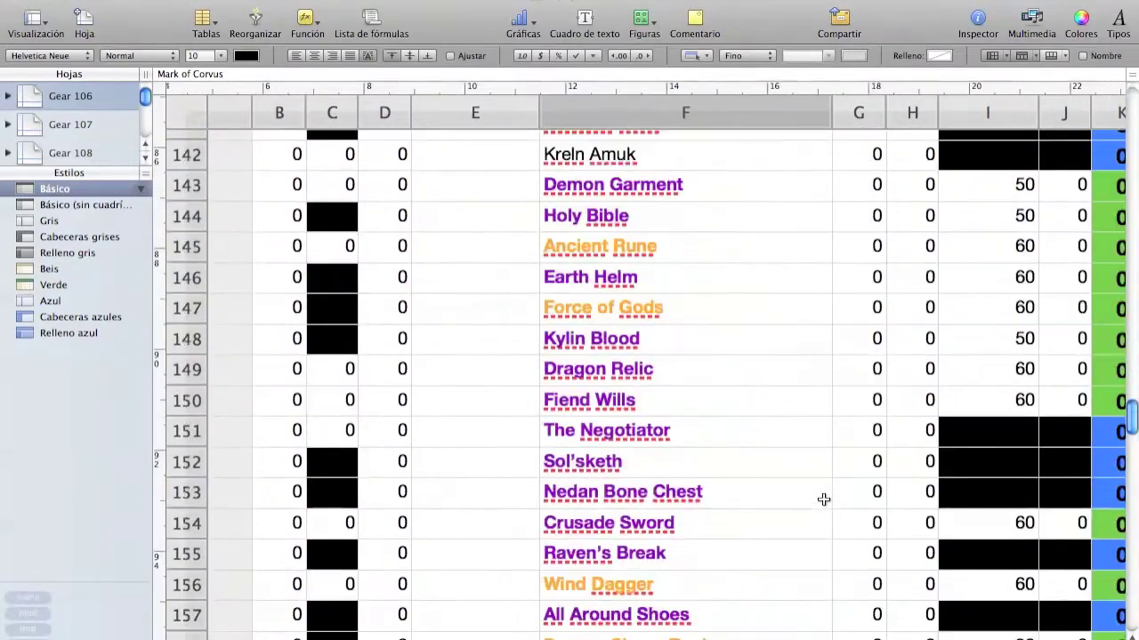
pyautogui.scroll(5, 823, 500)
pyautogui.scroll(-1, 822, 500)
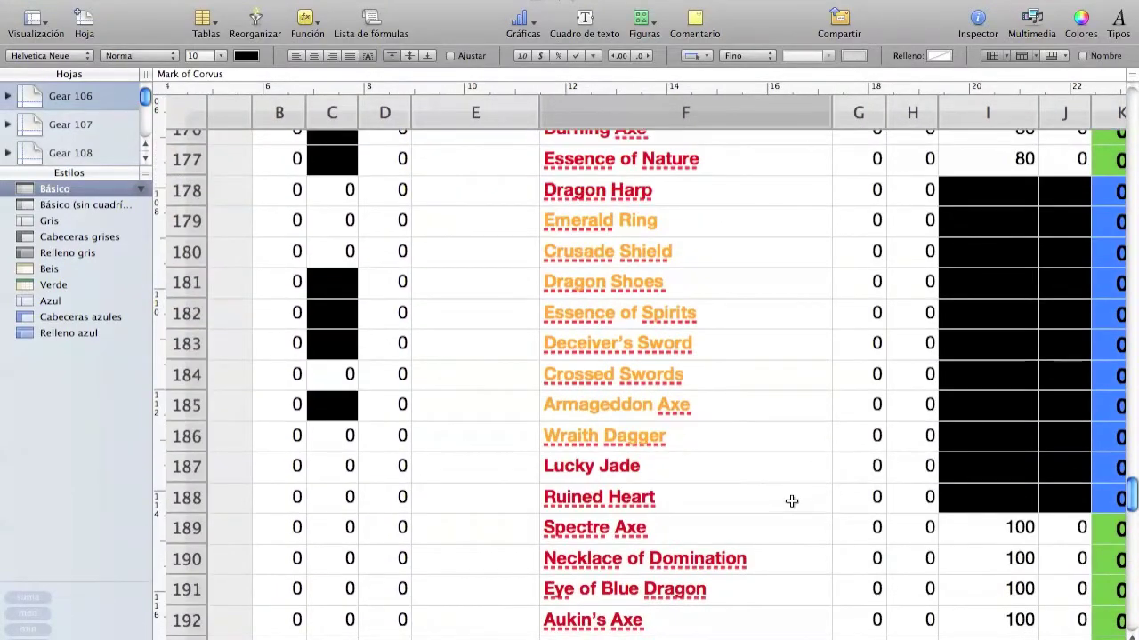
pyautogui.click(859, 501)
pyautogui.press('Up')
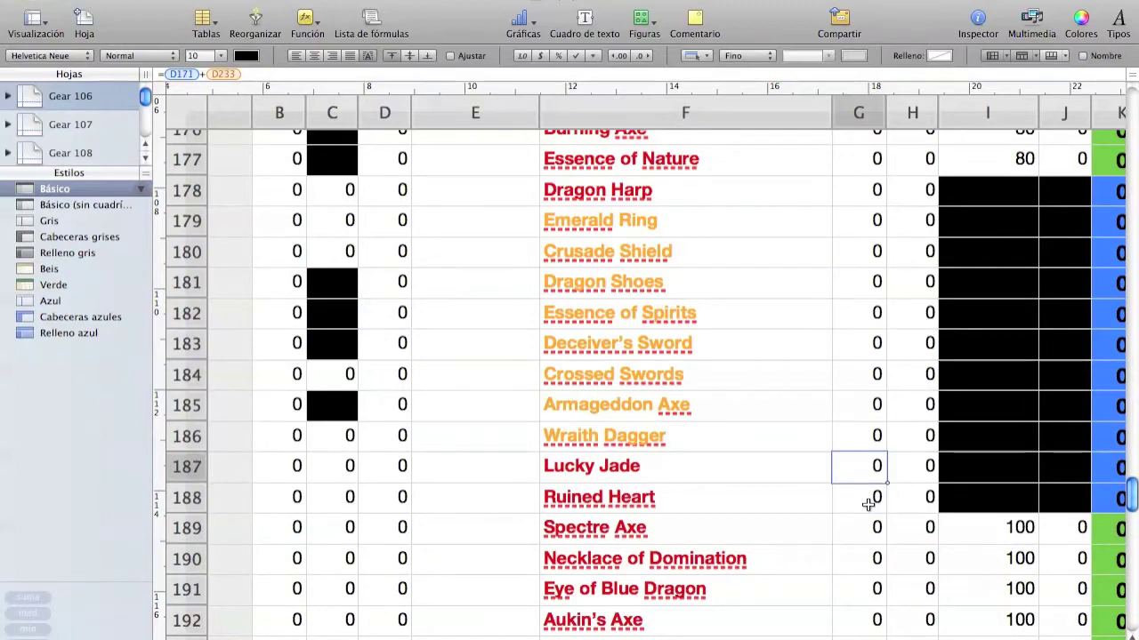
# Trace the D233 reference in Lucky Jade's Need formula to Holy Grail's Farm cell in the Equipment list.
pyautogui.hscroll(-5, 602, 522)
pyautogui.scroll(-1, 602, 522)
pyautogui.scroll(-15, 602, 522)
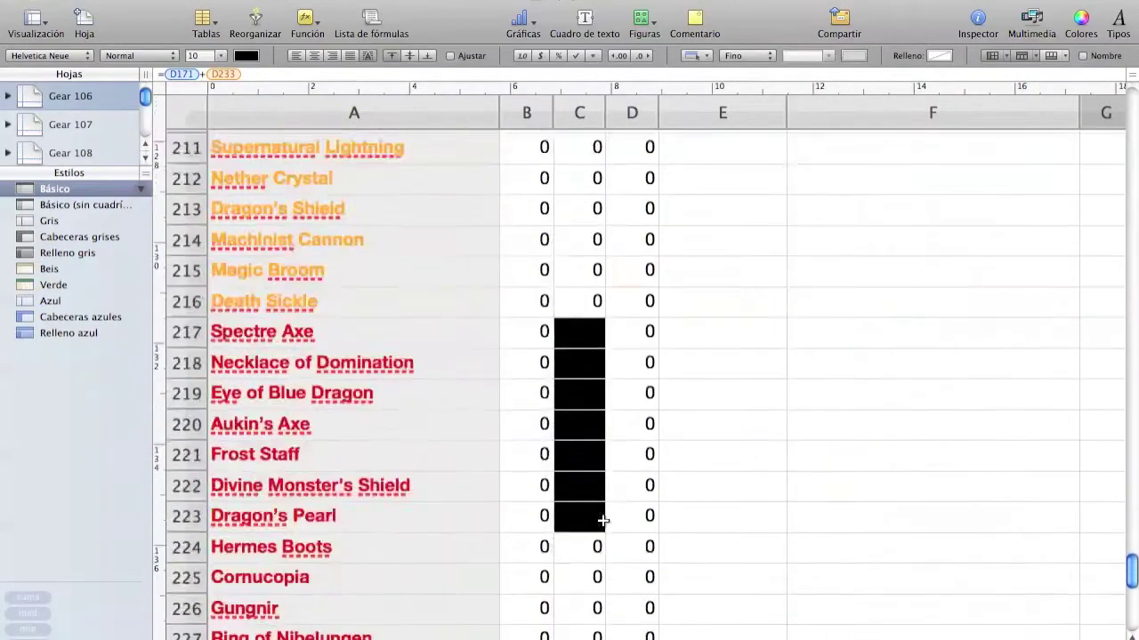
pyautogui.scroll(1, 602, 522)
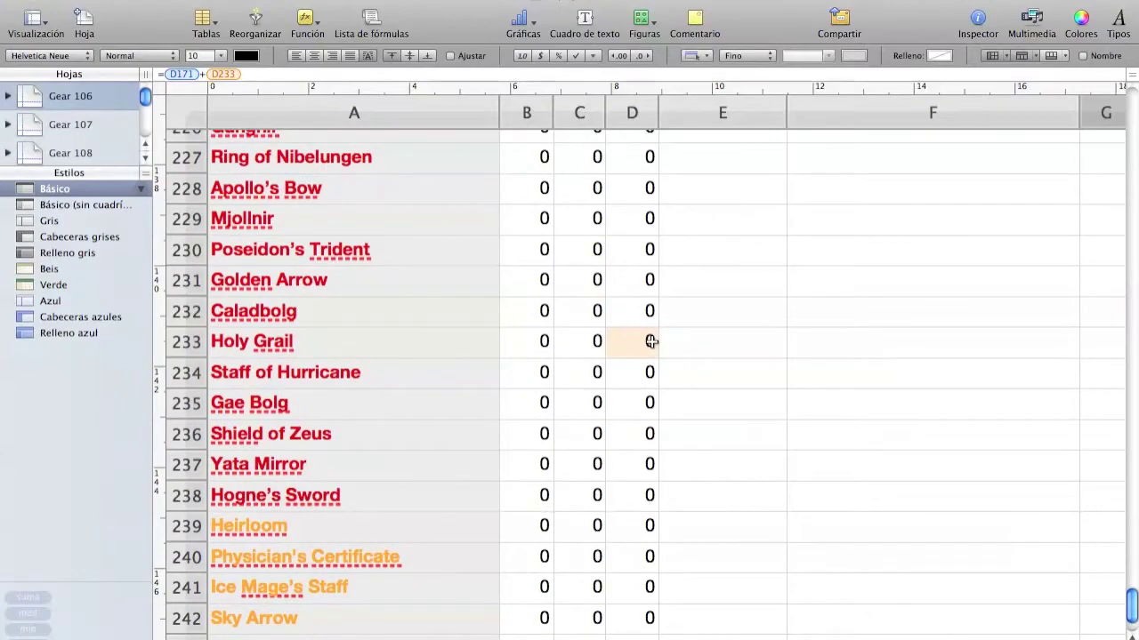
pyautogui.scroll(10, 701, 364)
pyautogui.hscroll(3, 701, 364)
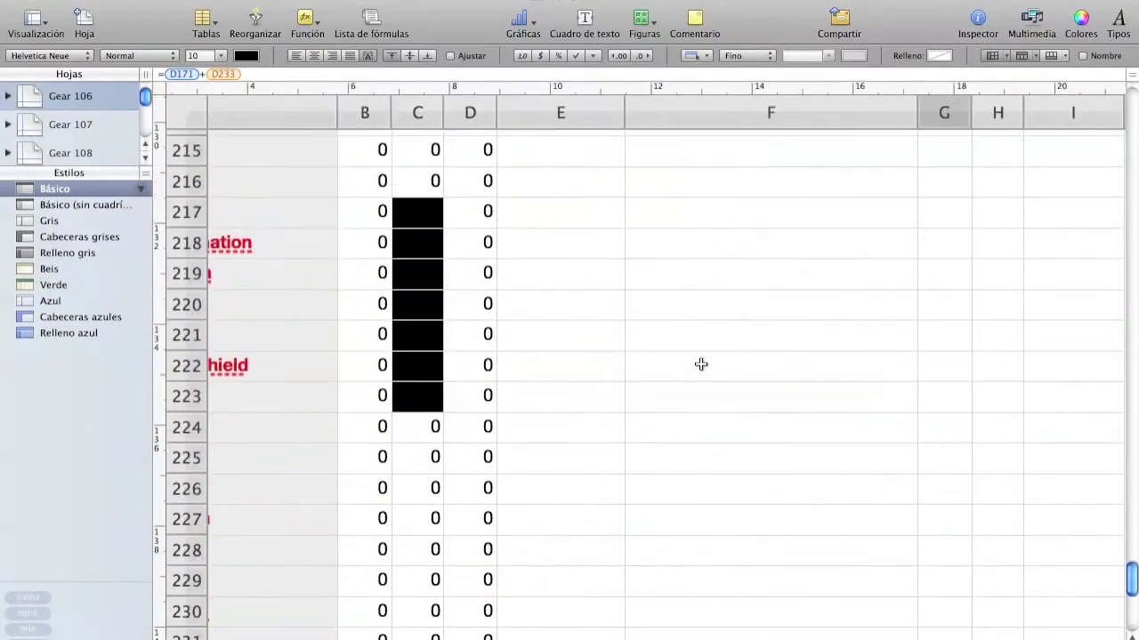
pyautogui.scroll(6, 701, 364)
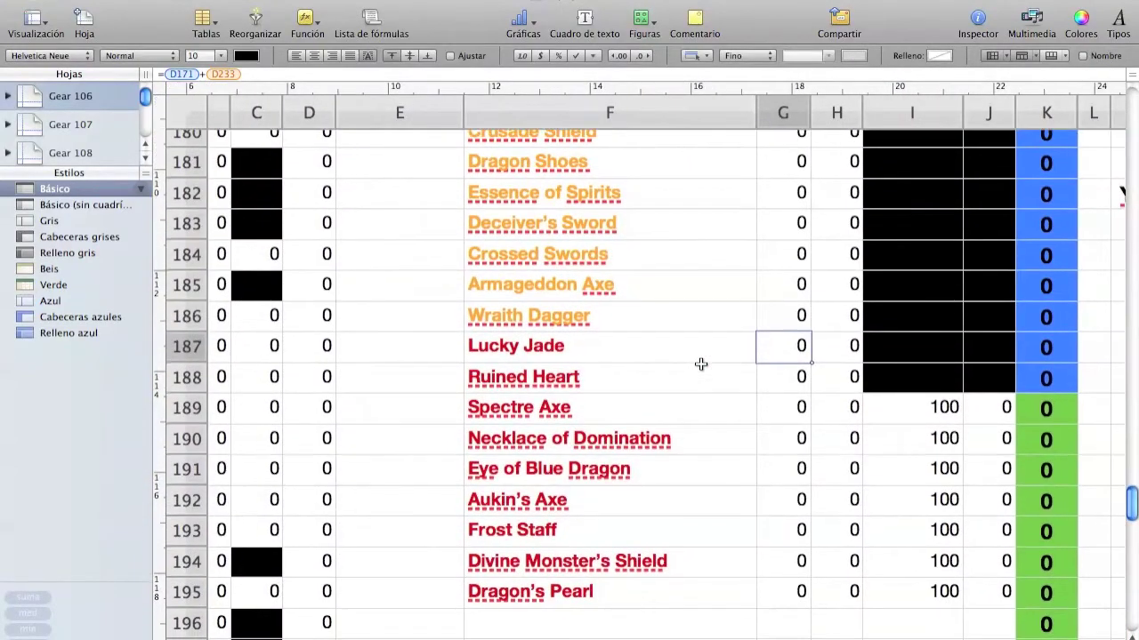
pyautogui.hscroll(-4, 701, 364)
pyautogui.scroll(-13, 701, 363)
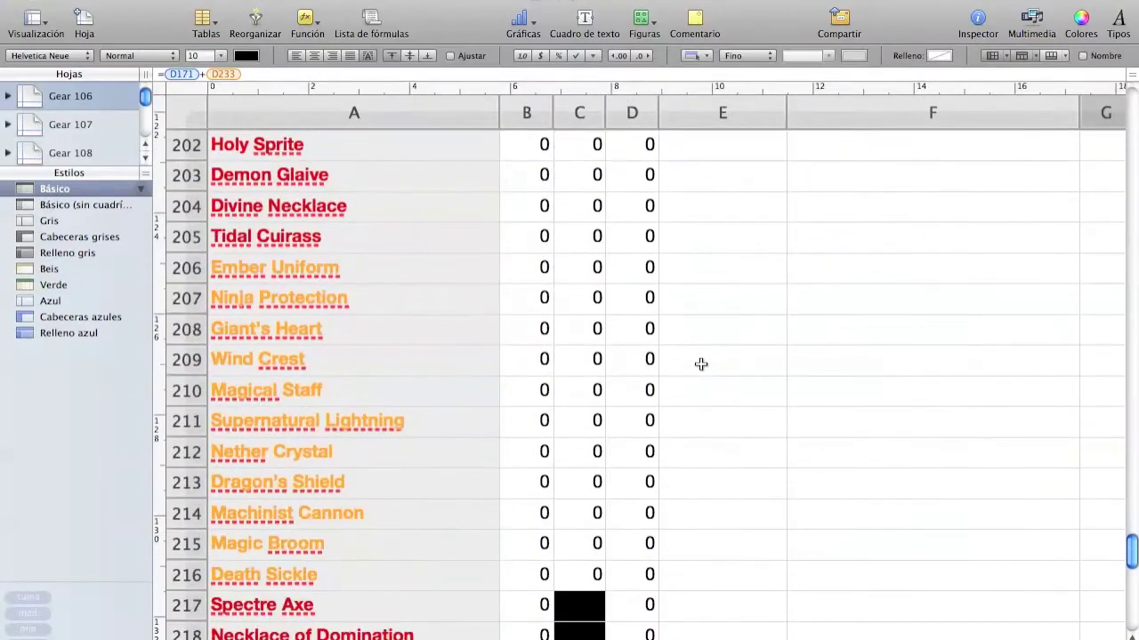
pyautogui.scroll(-1, 701, 364)
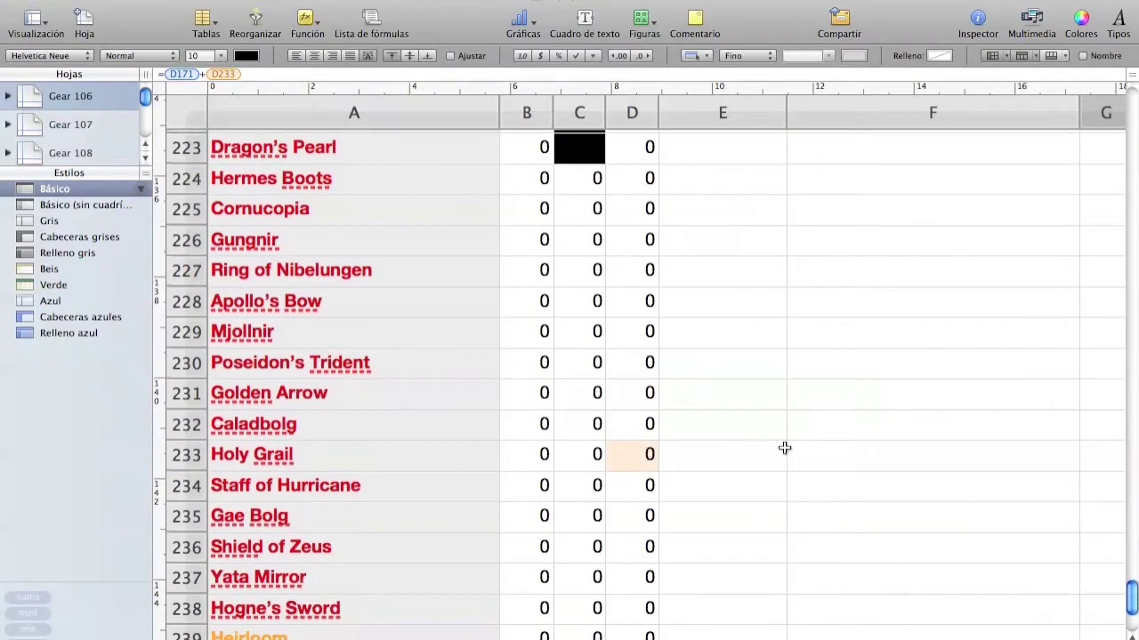
pyautogui.scroll(15, 783, 448)
pyautogui.hscroll(3, 783, 448)
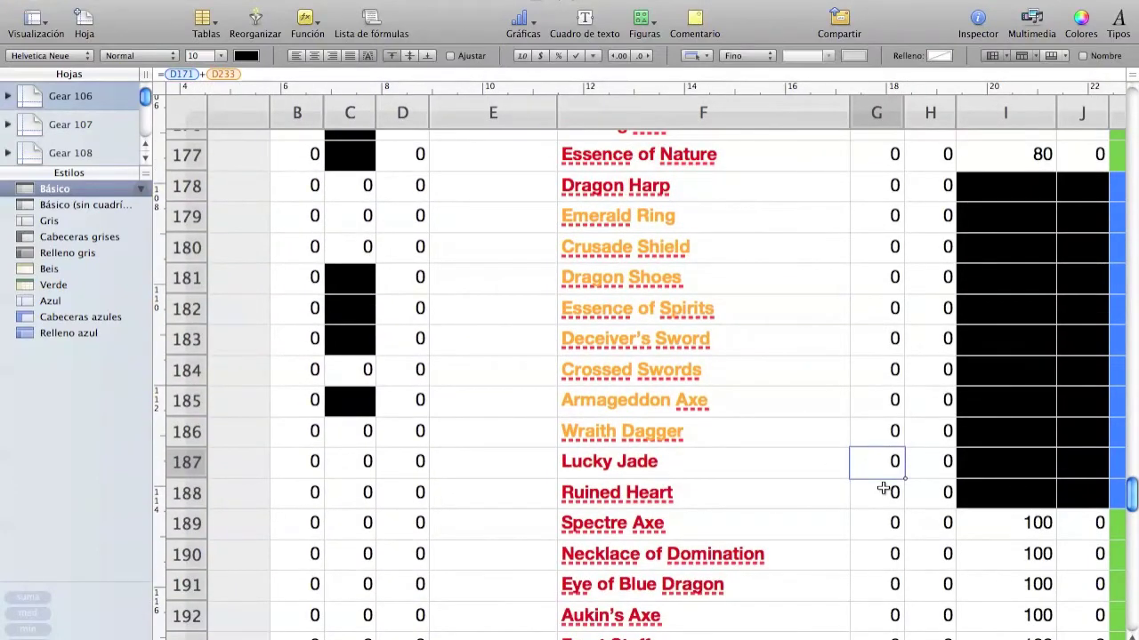
# Set the Need value of Lucky Jade in the Equipment list to 1.
pyautogui.hscroll(-3, 882, 488)
pyautogui.scroll(1, 882, 488)
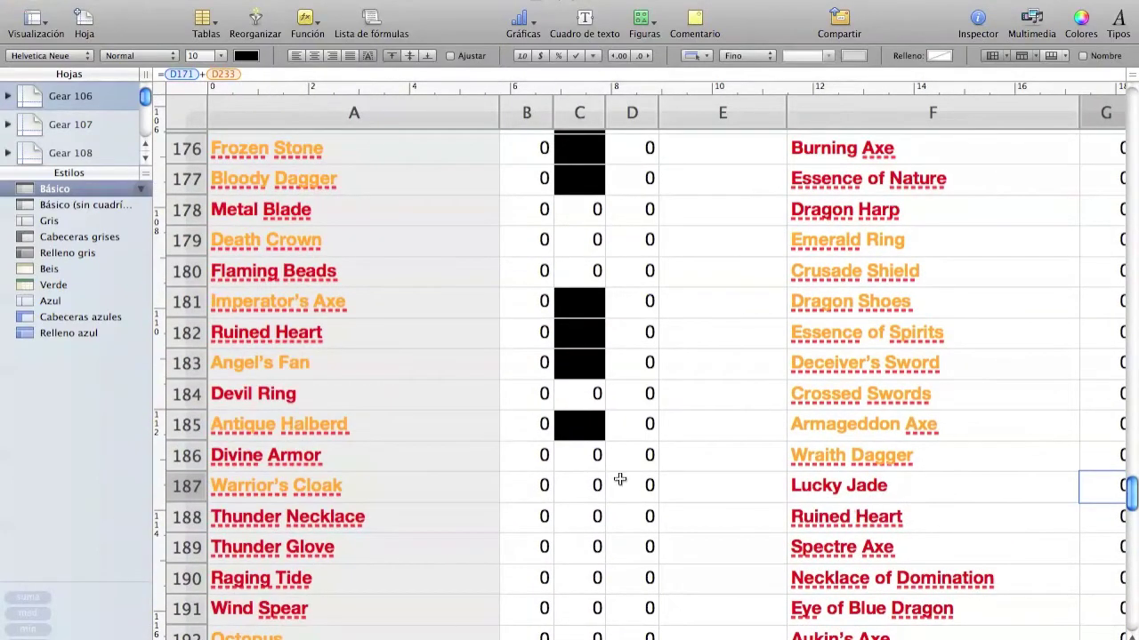
pyautogui.scroll(-3, 486, 457)
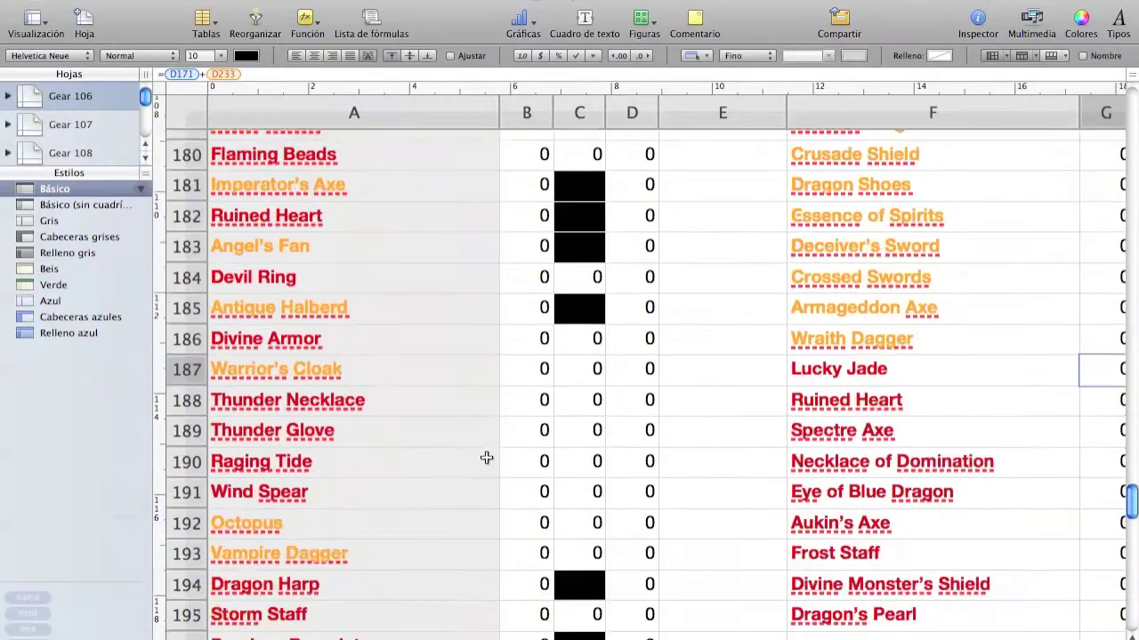
pyautogui.scroll(4, 486, 457)
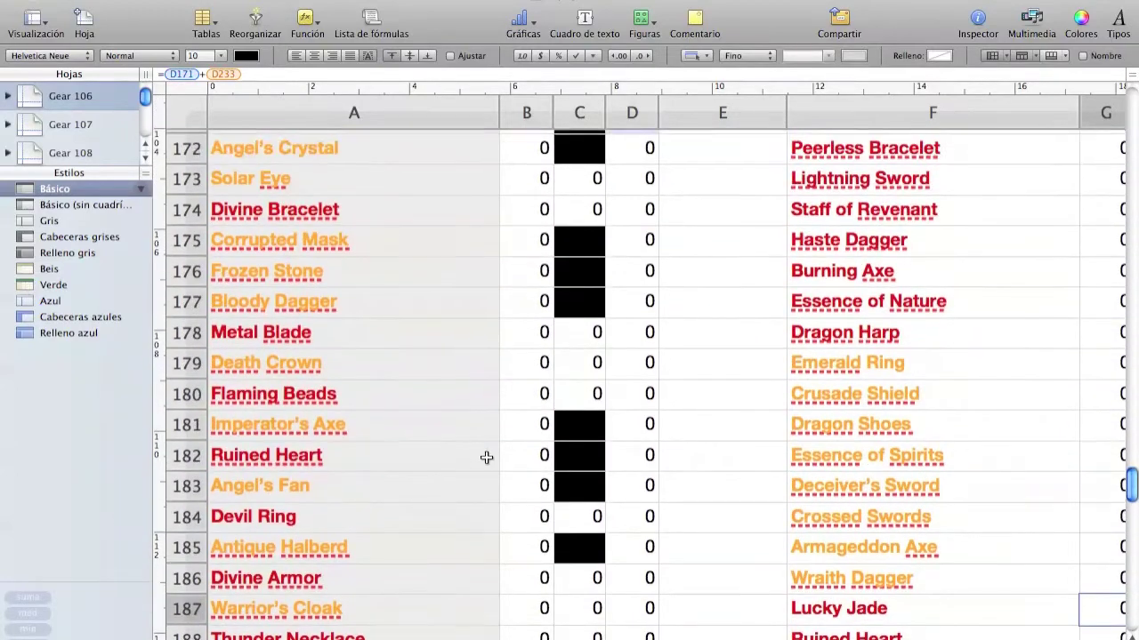
pyautogui.scroll(3, 488, 457)
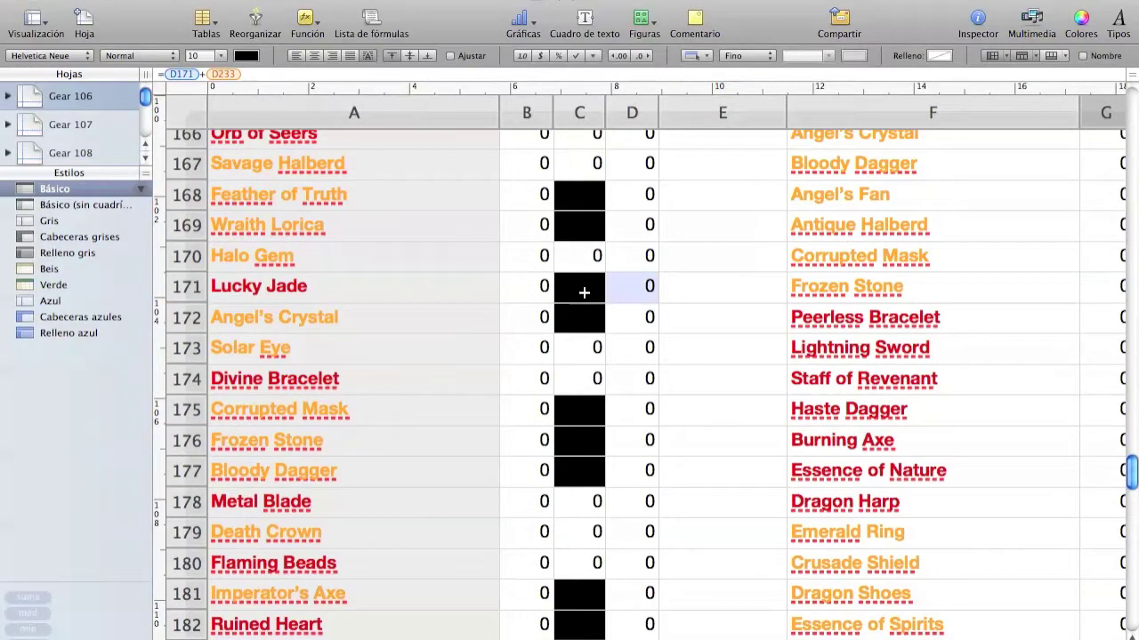
pyautogui.click(531, 292)
pyautogui.write('1')
pyautogui.press('Return')
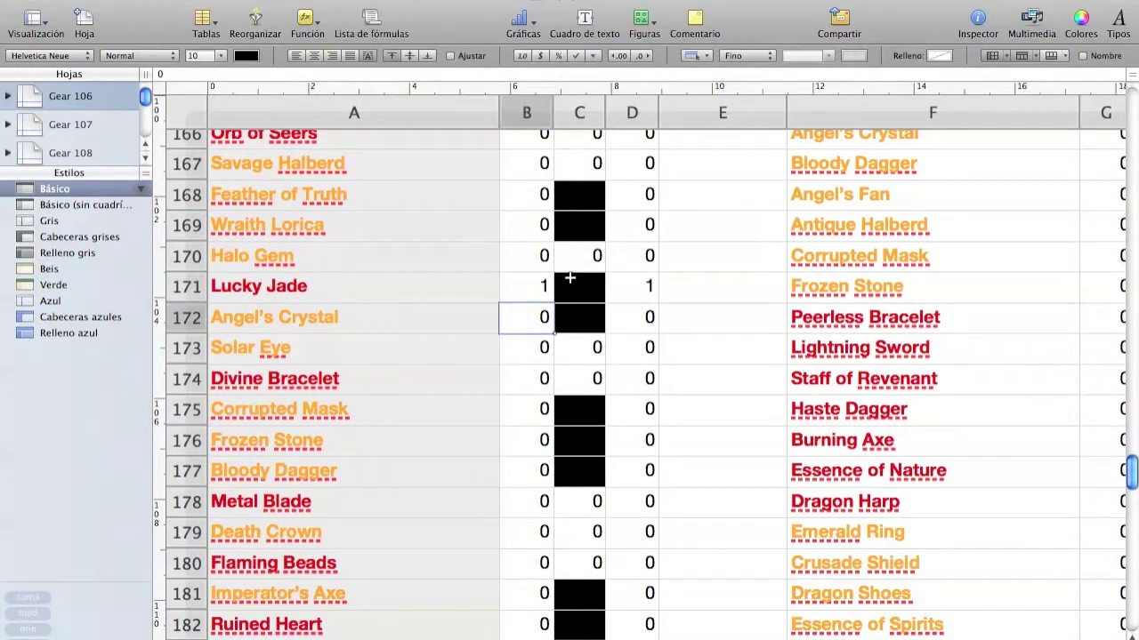
# Examine Lucky Jade's row in the Objects table and the orange items around Ring of Spectre.
pyautogui.hscroll(5, 817, 565)
pyautogui.scroll(-8, 817, 565)
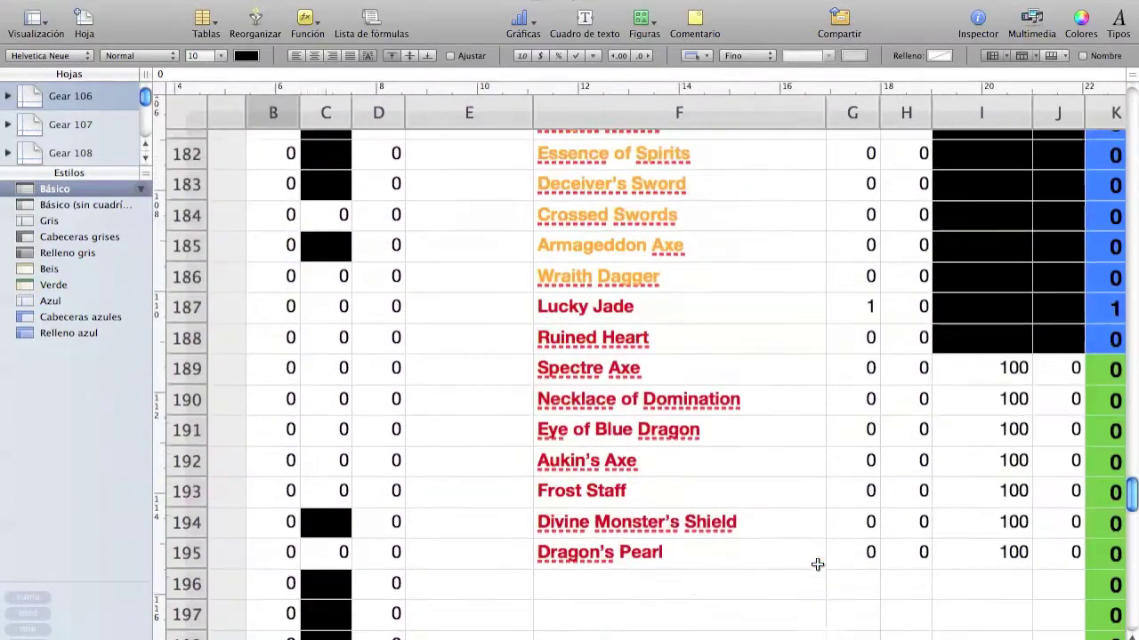
pyautogui.scroll(4, 816, 565)
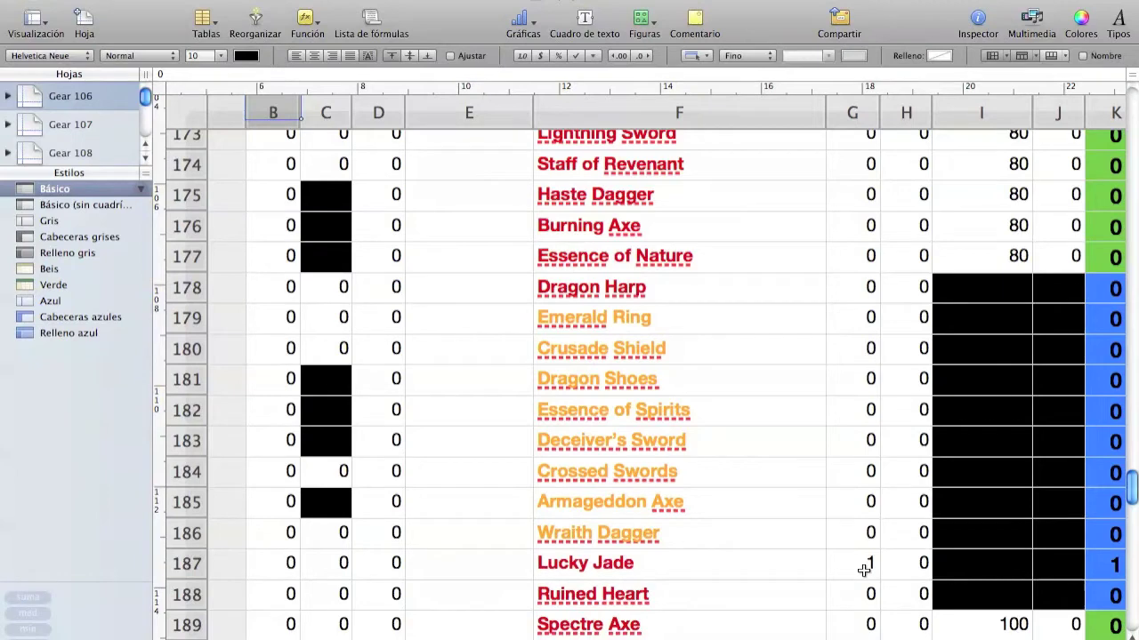
pyautogui.hscroll(1, 858, 562)
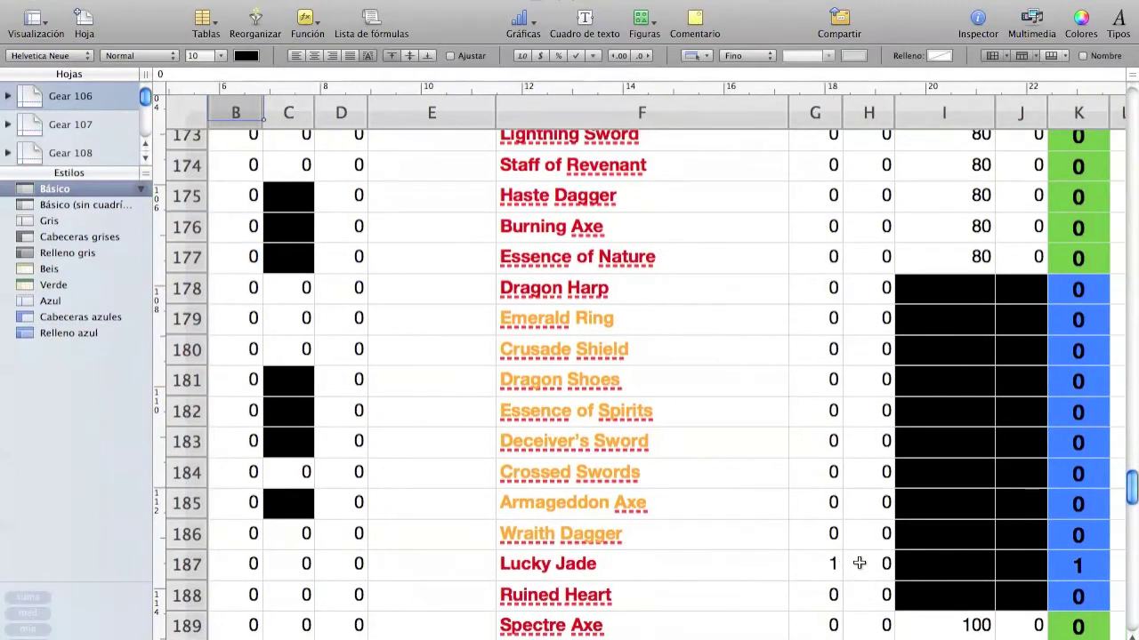
pyautogui.scroll(4, 856, 561)
pyautogui.scroll(2, 968, 484)
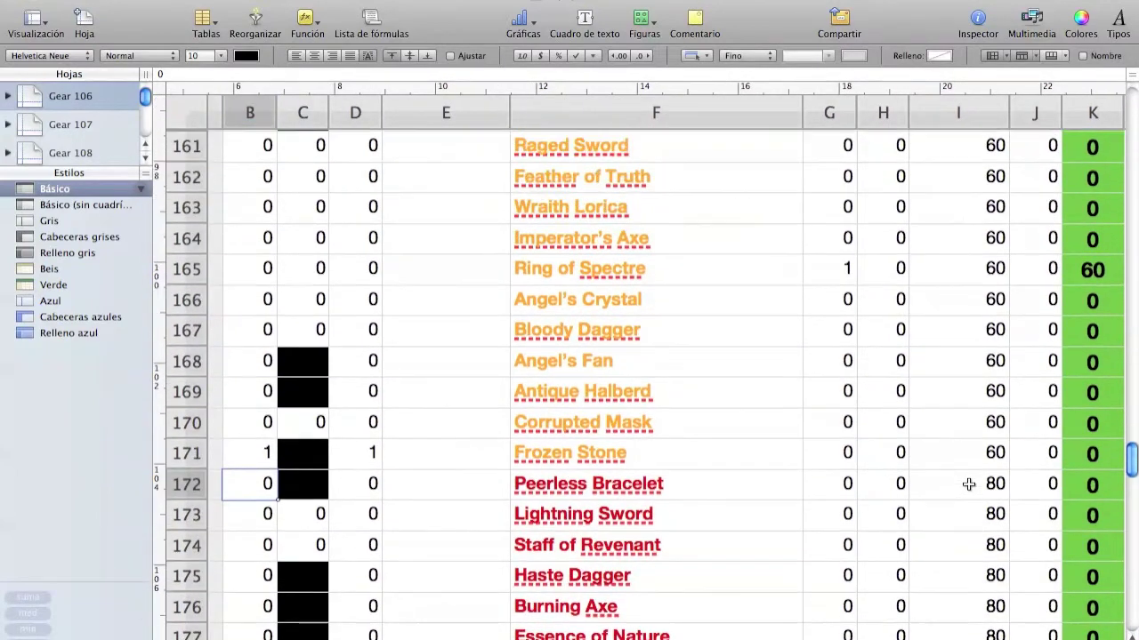
pyautogui.click(770, 290)
pyautogui.scroll(1, 770, 290)
pyautogui.press('Down')
pyautogui.press('Down')
pyautogui.press('Down')
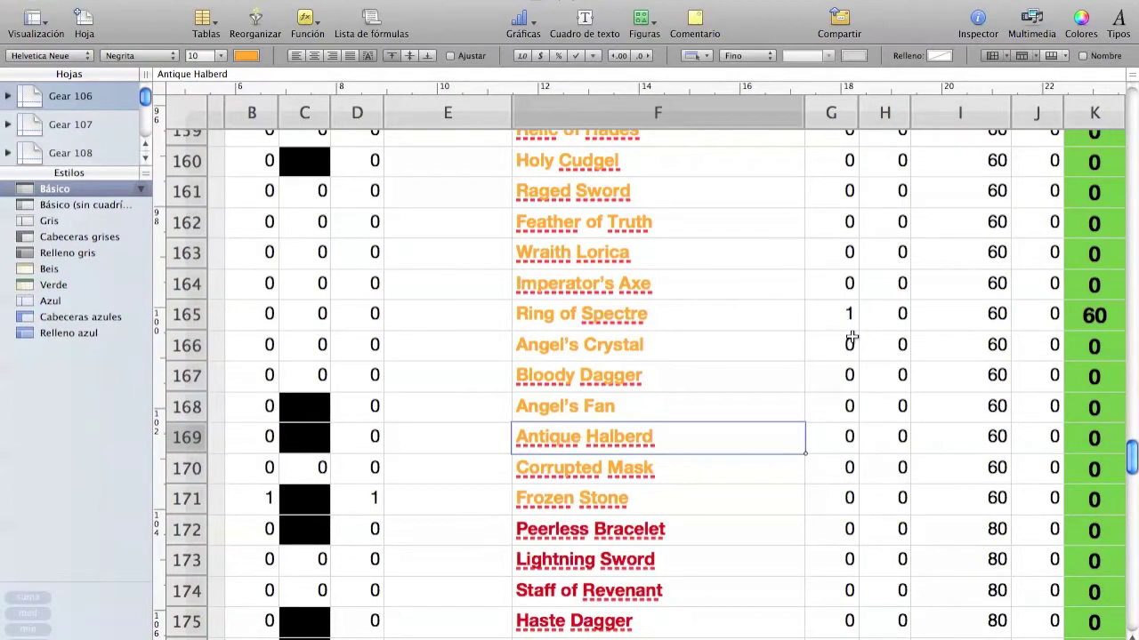
# Go through the Fragments values in the Objects table from the orange items down to Burning Axe.
pyautogui.scroll(1, 849, 338)
pyautogui.hscroll(1, 849, 338)
pyautogui.click(972, 317)
pyautogui.press('Down')
pyautogui.press('Down')
pyautogui.press('Down')
pyautogui.press('Down')
pyautogui.press('Down')
pyautogui.press('Down')
pyautogui.press('Down')
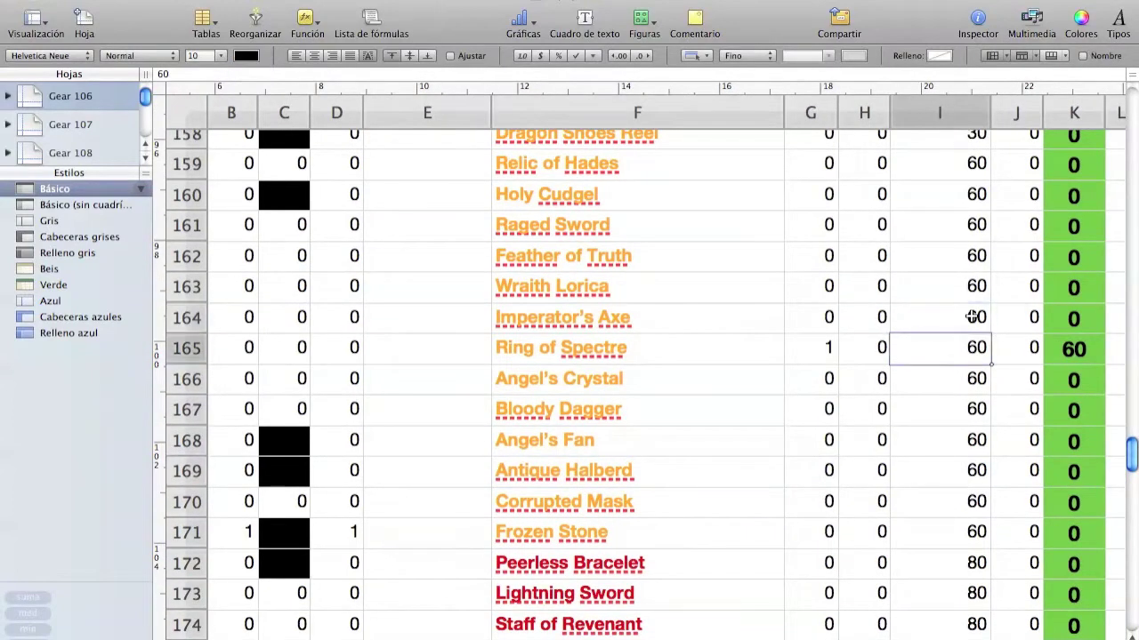
pyautogui.press('Down')
pyautogui.press('Down')
pyautogui.press('Down')
pyautogui.press('Down')
pyautogui.press('Down')
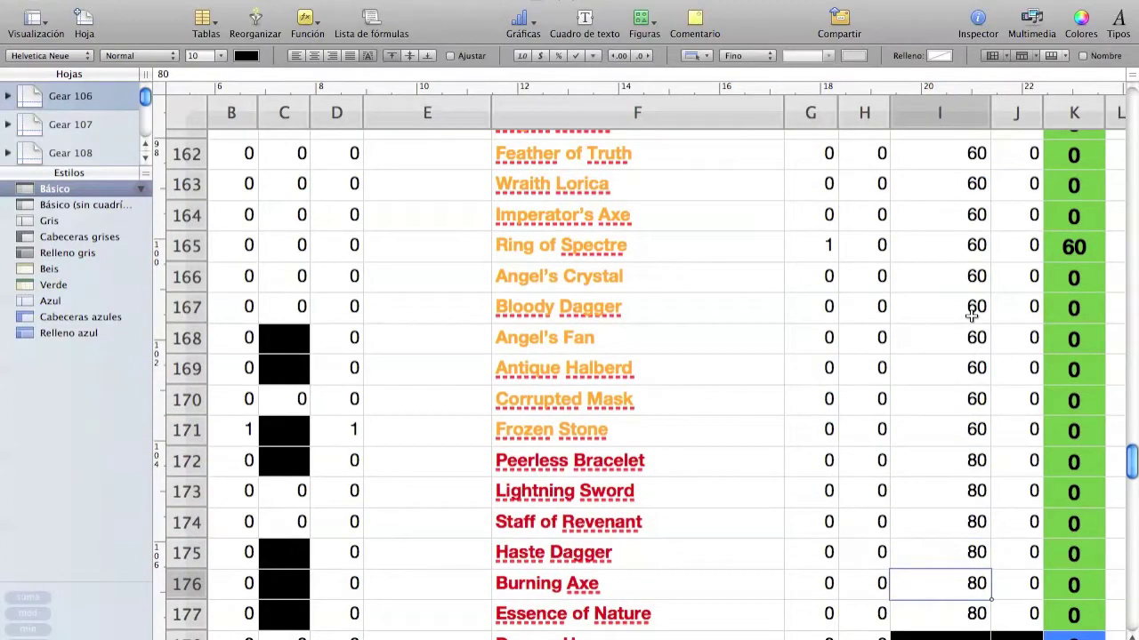
# Examine the blacked-out Fragments and fragment Have cells for the Objects rows between Dragon Harp and Lucky Jade.
pyautogui.scroll(-3, 953, 408)
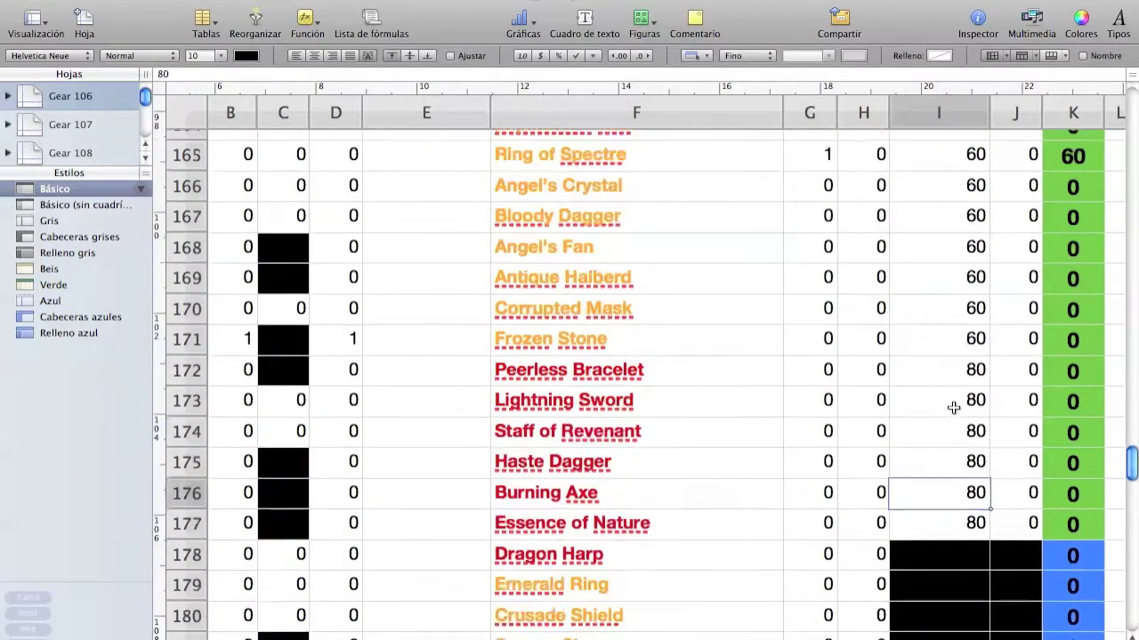
pyautogui.scroll(-5, 953, 407)
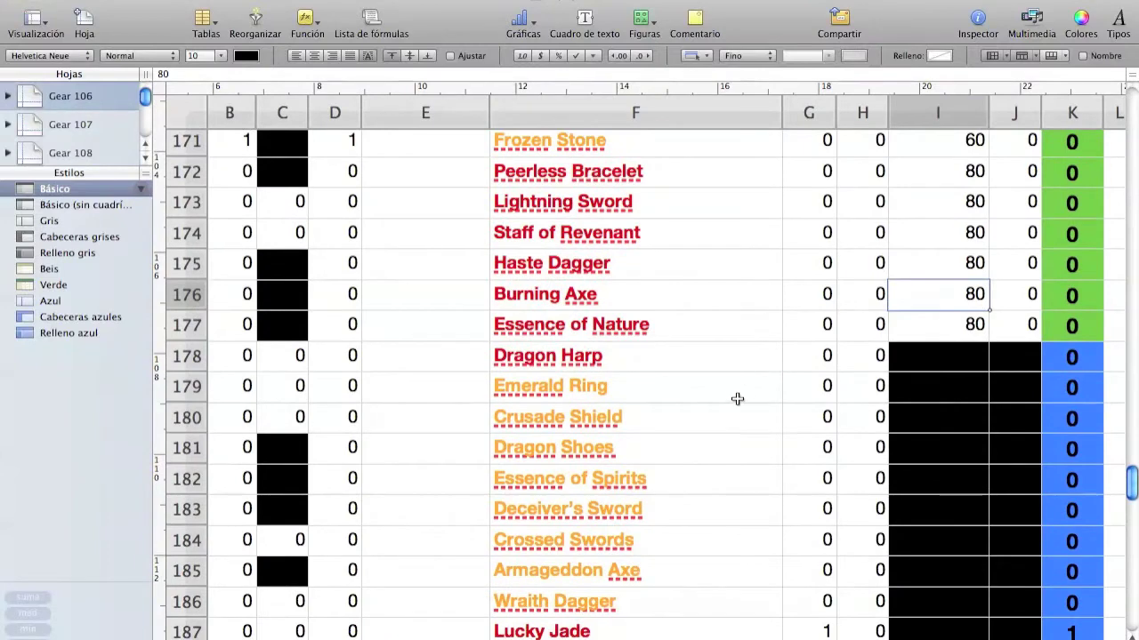
pyautogui.click(748, 631)
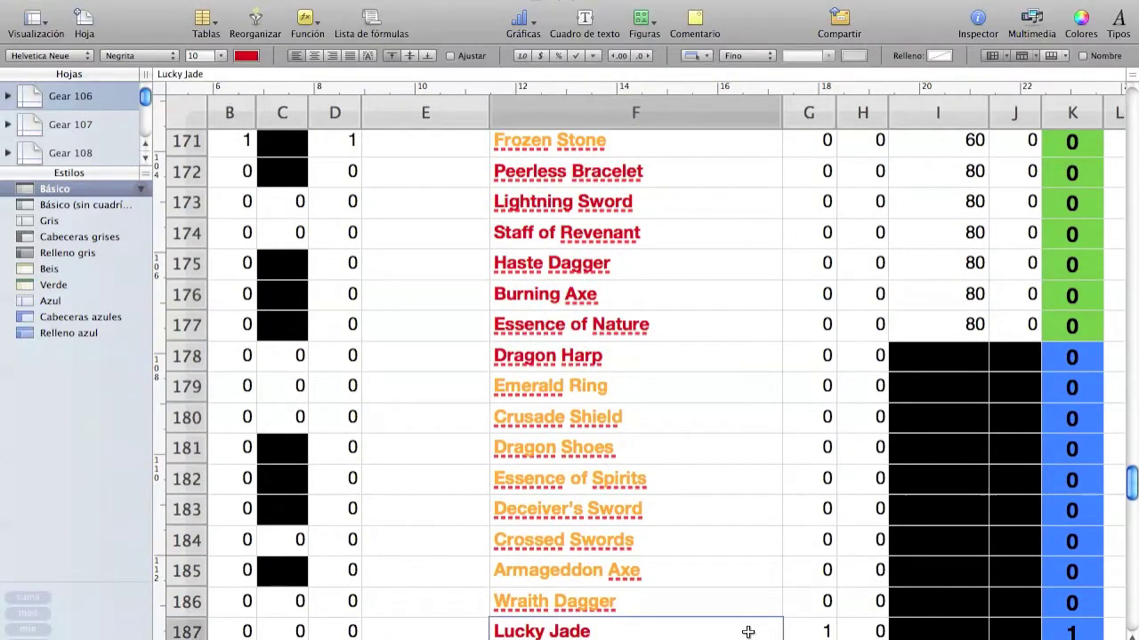
pyautogui.hscroll(1, 872, 620)
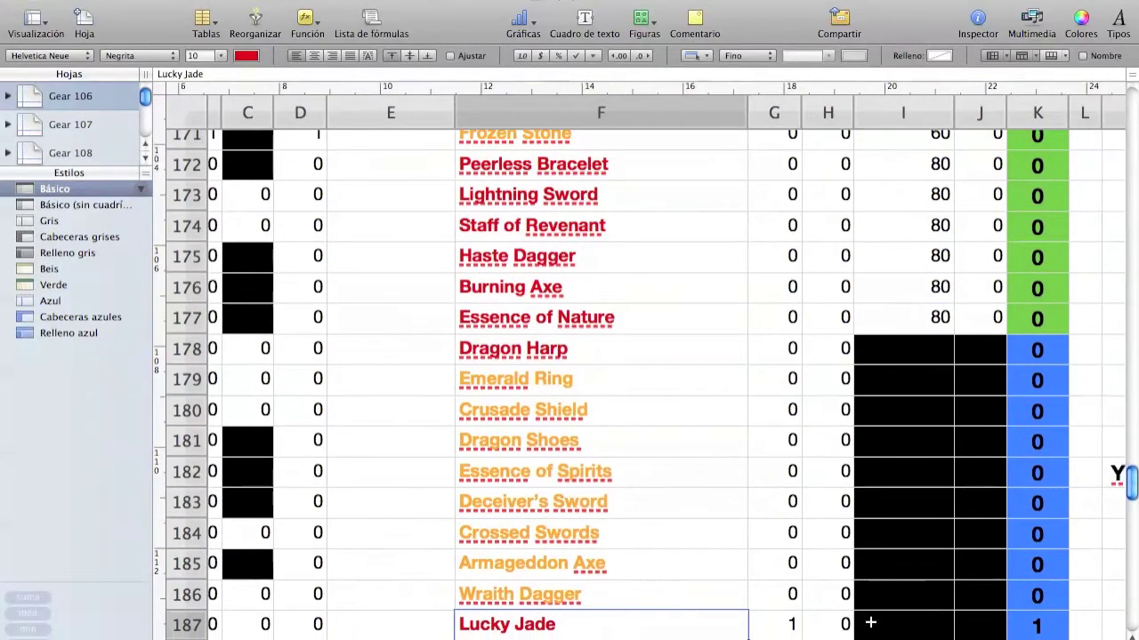
pyautogui.click(934, 380)
pyautogui.press('Right')
pyautogui.press('Down')
pyautogui.press('Down')
pyautogui.press('Down')
pyautogui.press('Down')
pyautogui.press('Down')
pyautogui.press('Down')
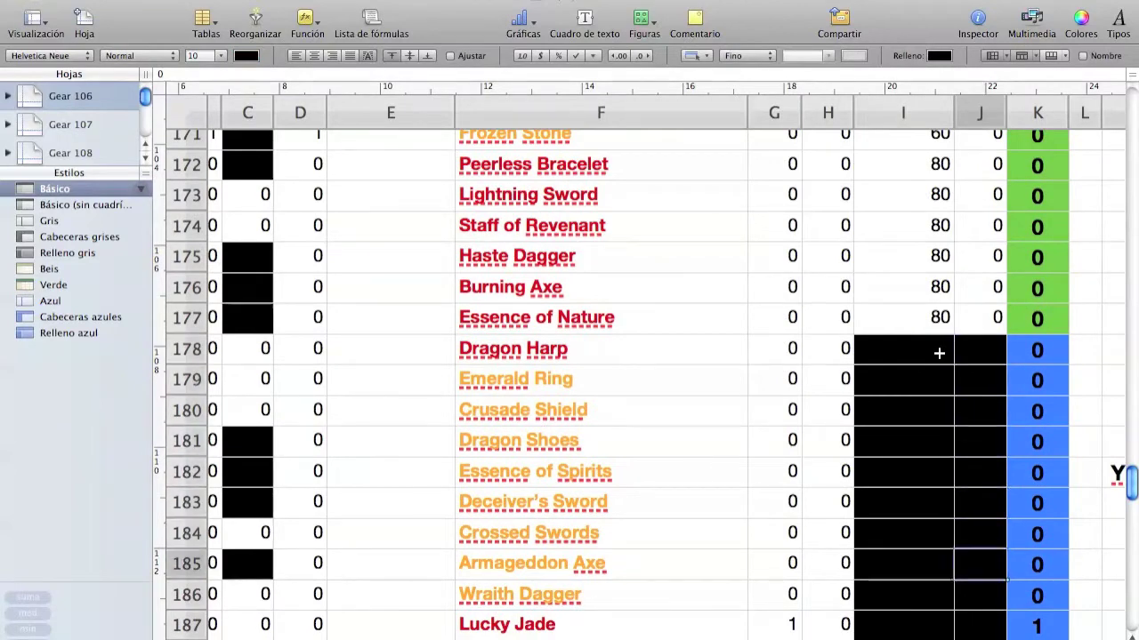
pyautogui.press('Left')
# Inspect the Farm formulas of the blue cells in the Objects table from Dragon Harp to Ruined Heart.
pyautogui.click(1051, 341)
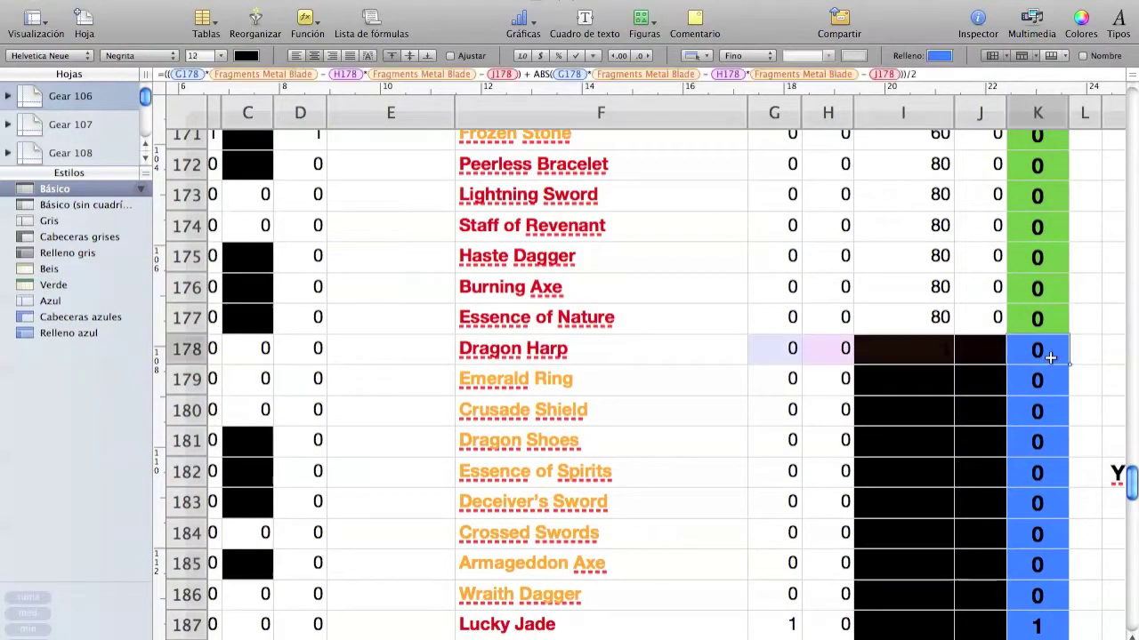
pyautogui.scroll(-3, 1051, 534)
pyautogui.click(1047, 572)
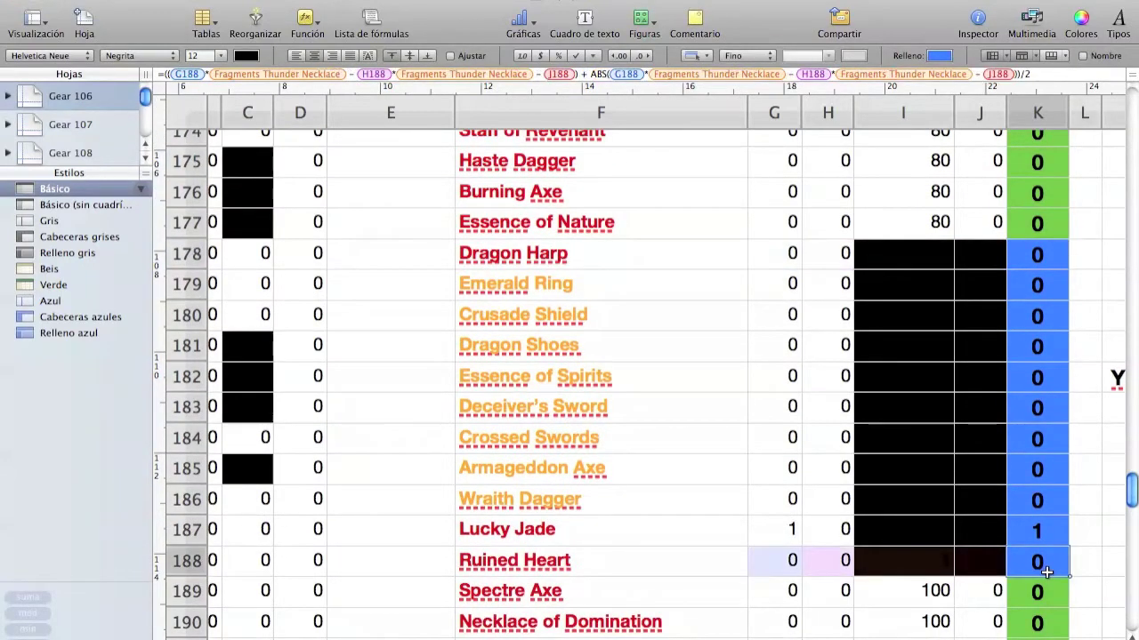
pyautogui.press('Up')
pyautogui.press('Down')
pyautogui.press('Up')
pyautogui.press('Up')
pyautogui.press('Up')
pyautogui.press('Up')
pyautogui.press('Up')
pyautogui.press('Up')
pyautogui.press('Up')
pyautogui.press('Up')
pyautogui.press('Up')
pyautogui.press('Up')
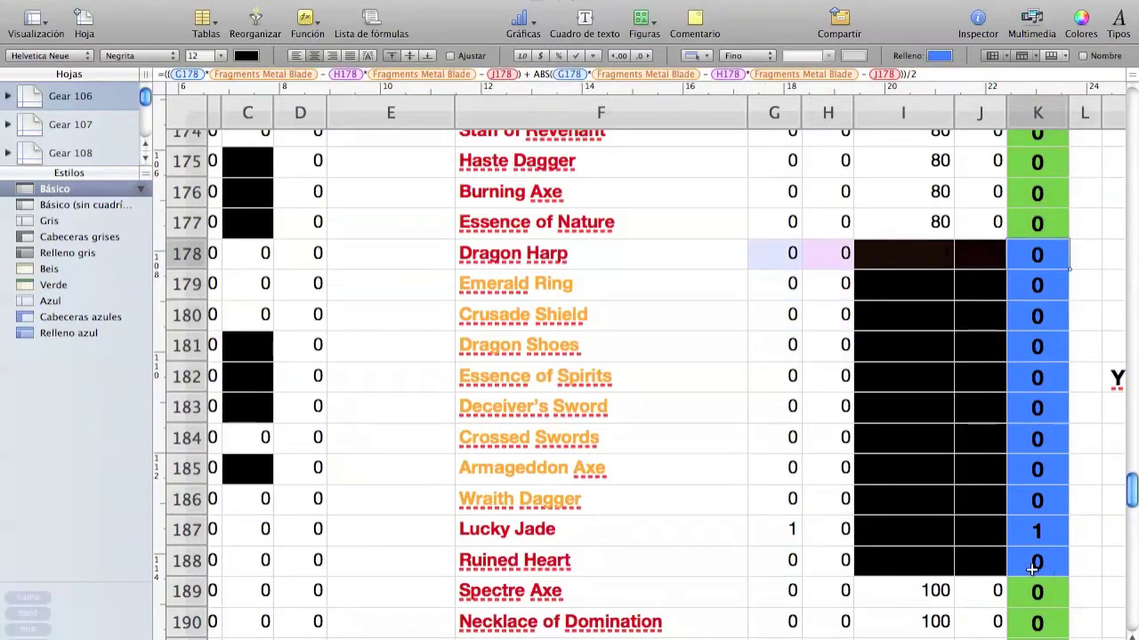
# Review the green and blue Farm amounts in the Objects table between Rough Hewn Axe and Lucky Jade.
pyautogui.scroll(5, 1026, 472)
pyautogui.hscroll(2, 1026, 472)
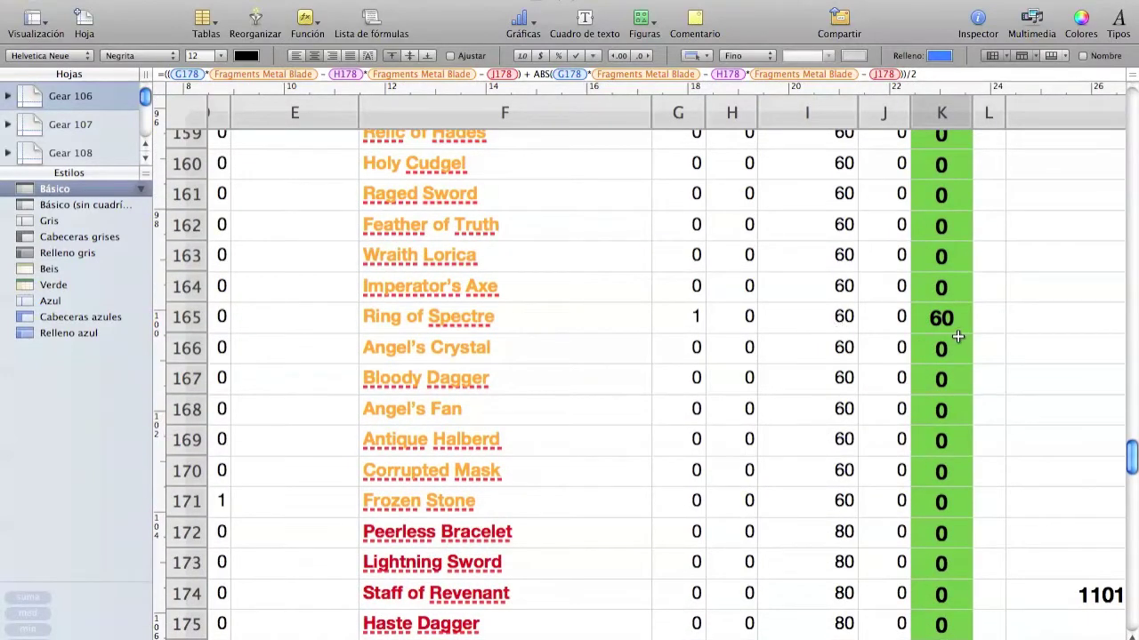
pyautogui.scroll(-6, 959, 444)
pyautogui.hscroll(-1, 959, 445)
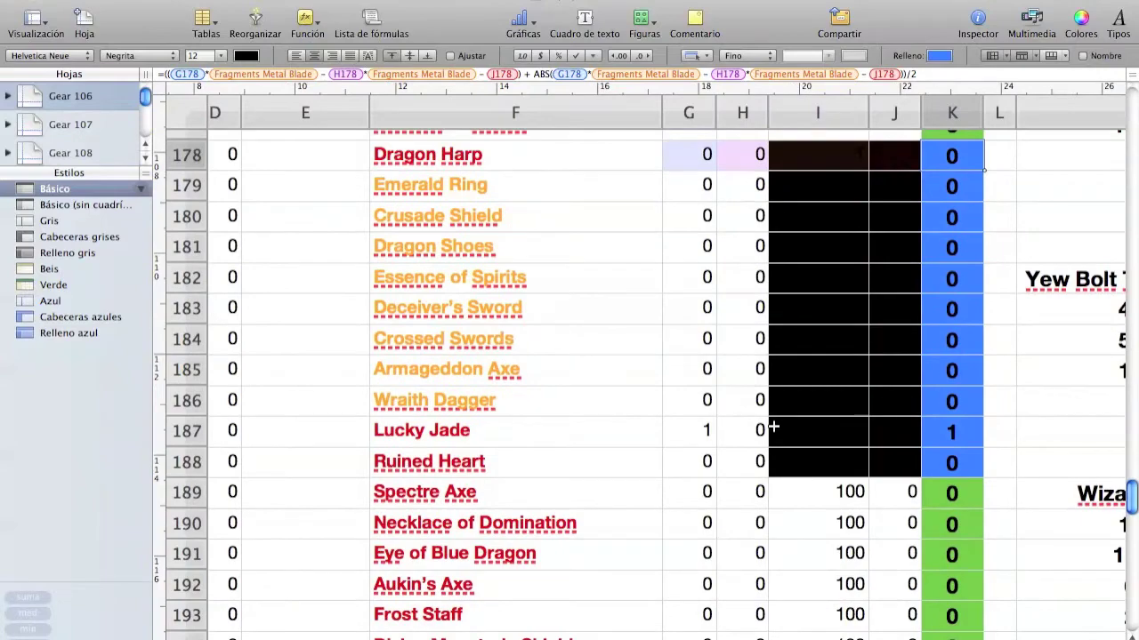
pyautogui.scroll(10, 944, 394)
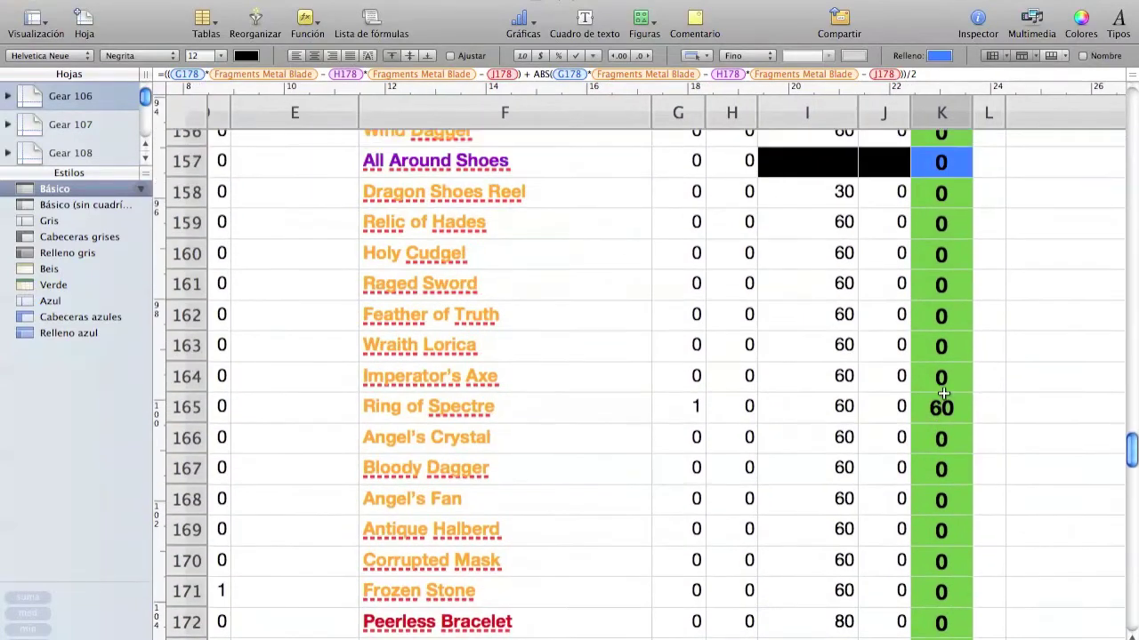
pyautogui.scroll(4, 943, 394)
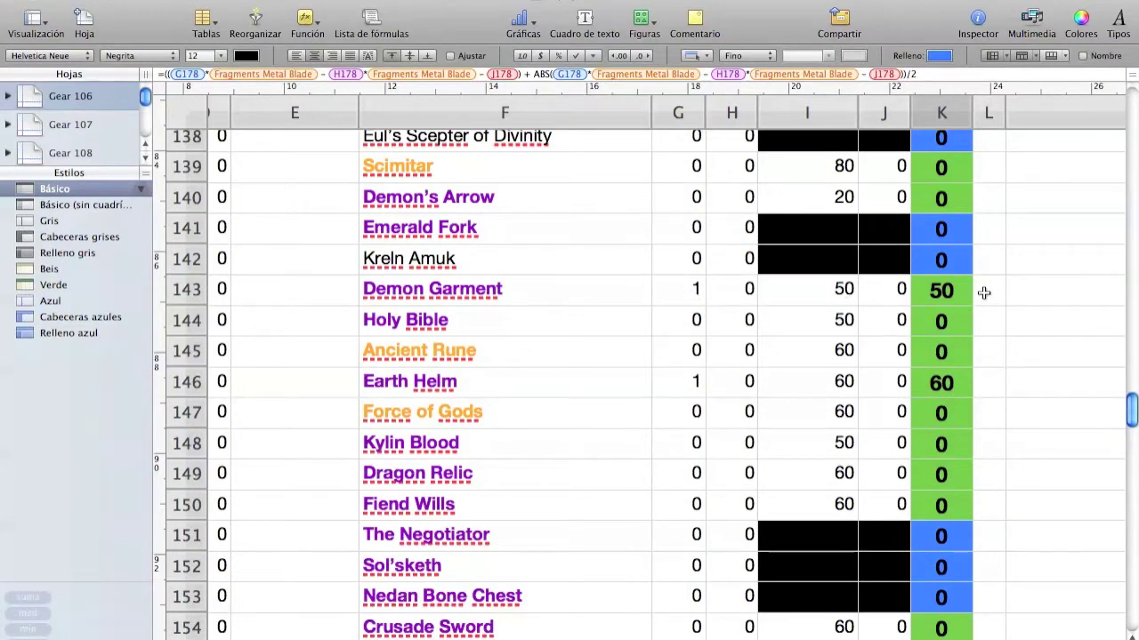
pyautogui.scroll(10, 984, 292)
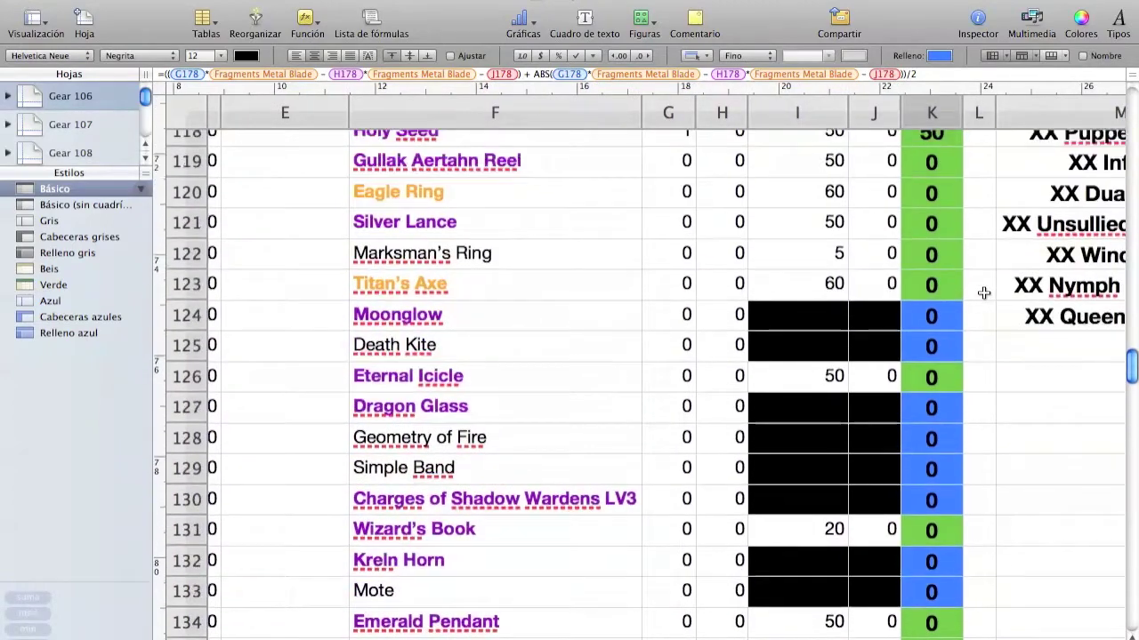
pyautogui.scroll(7, 984, 293)
pyautogui.scroll(-3, 984, 293)
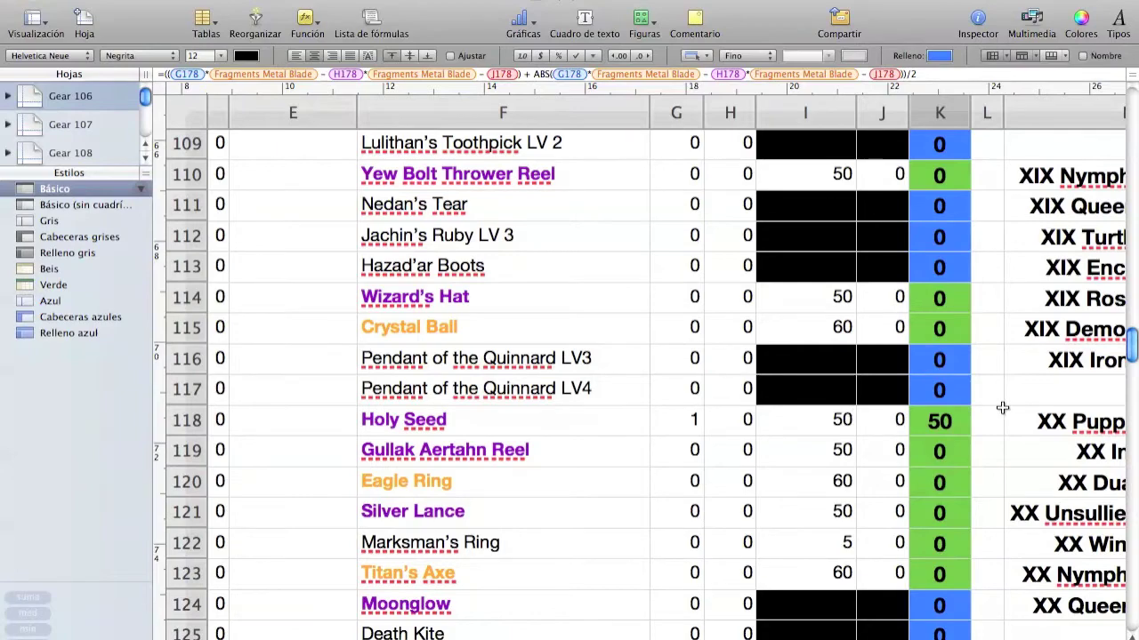
pyautogui.scroll(5, 1002, 407)
pyautogui.scroll(2, 1003, 405)
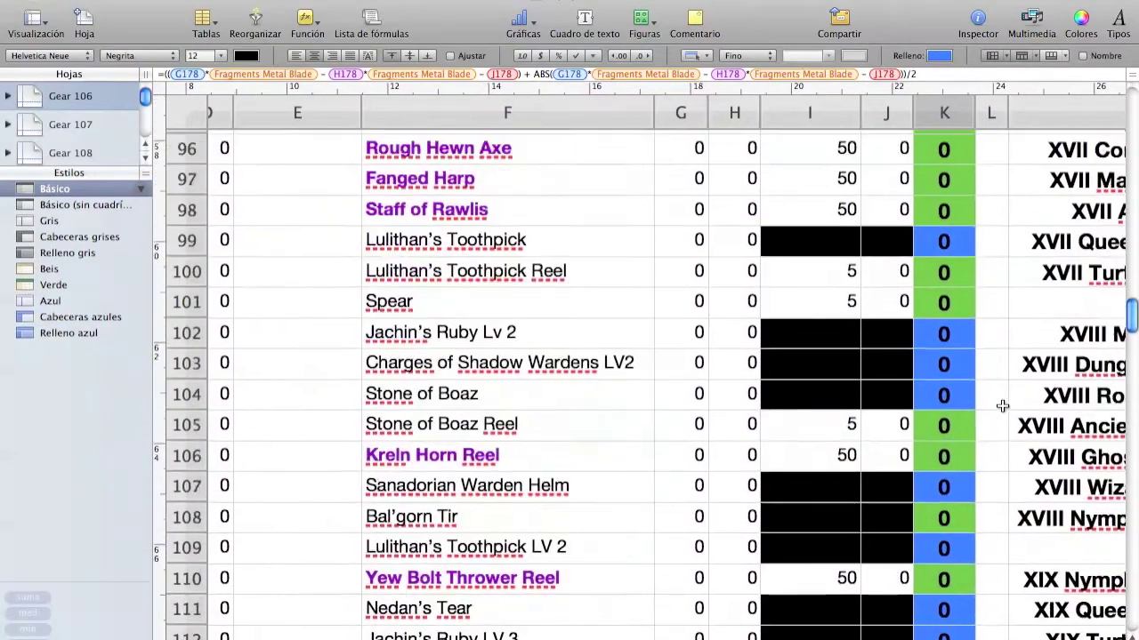
pyautogui.scroll(-6, 1004, 405)
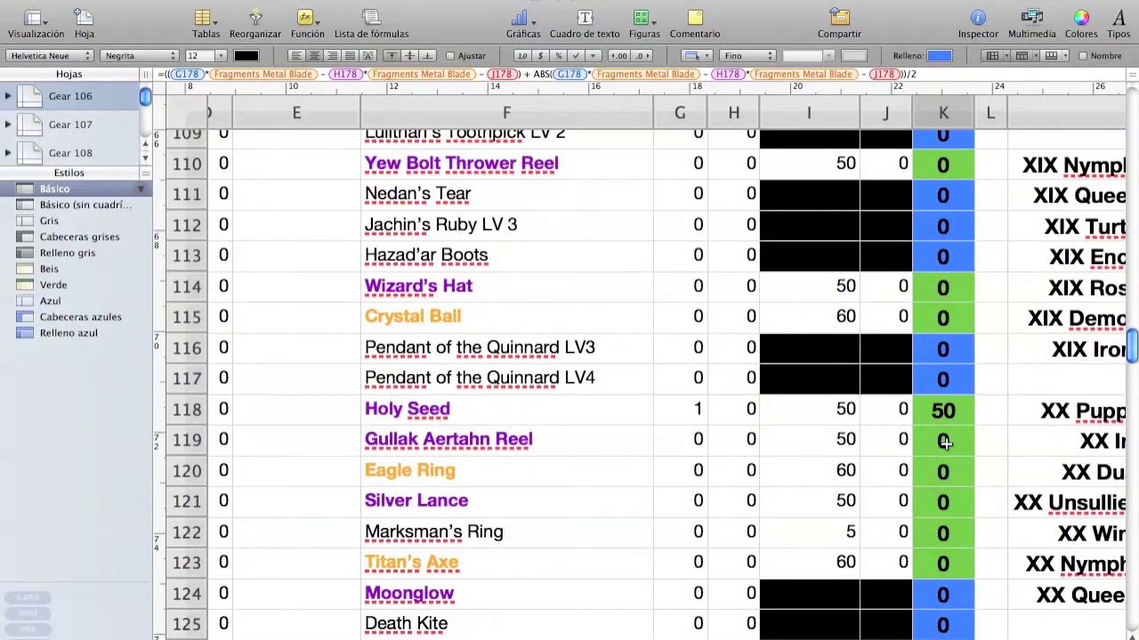
pyautogui.scroll(-10, 946, 443)
pyautogui.scroll(-10, 946, 443)
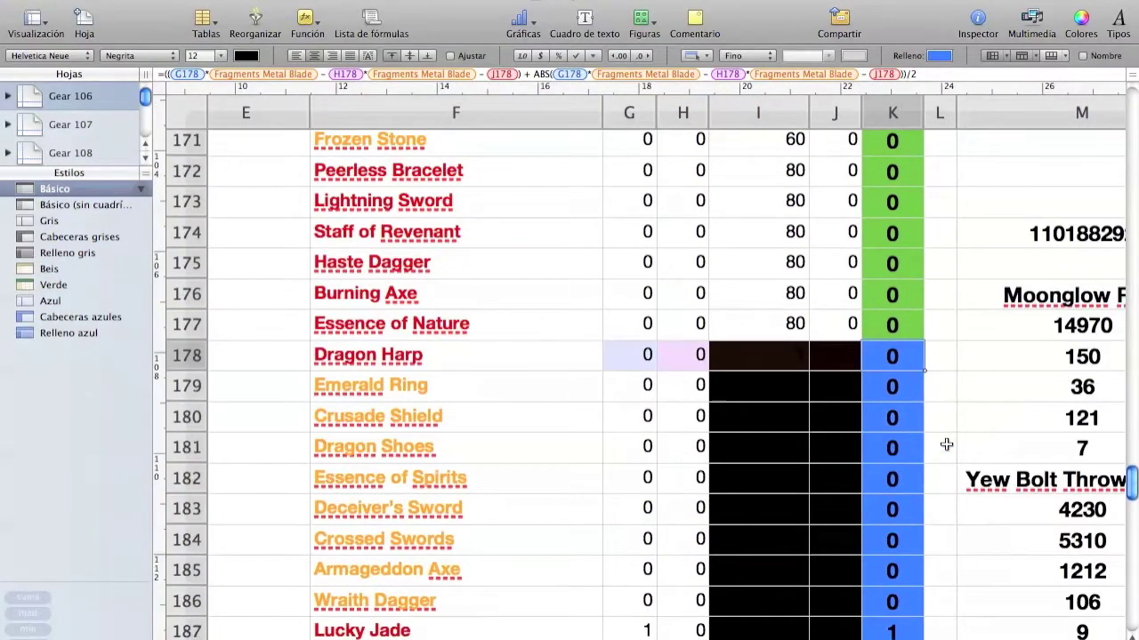
pyautogui.scroll(-3, 946, 443)
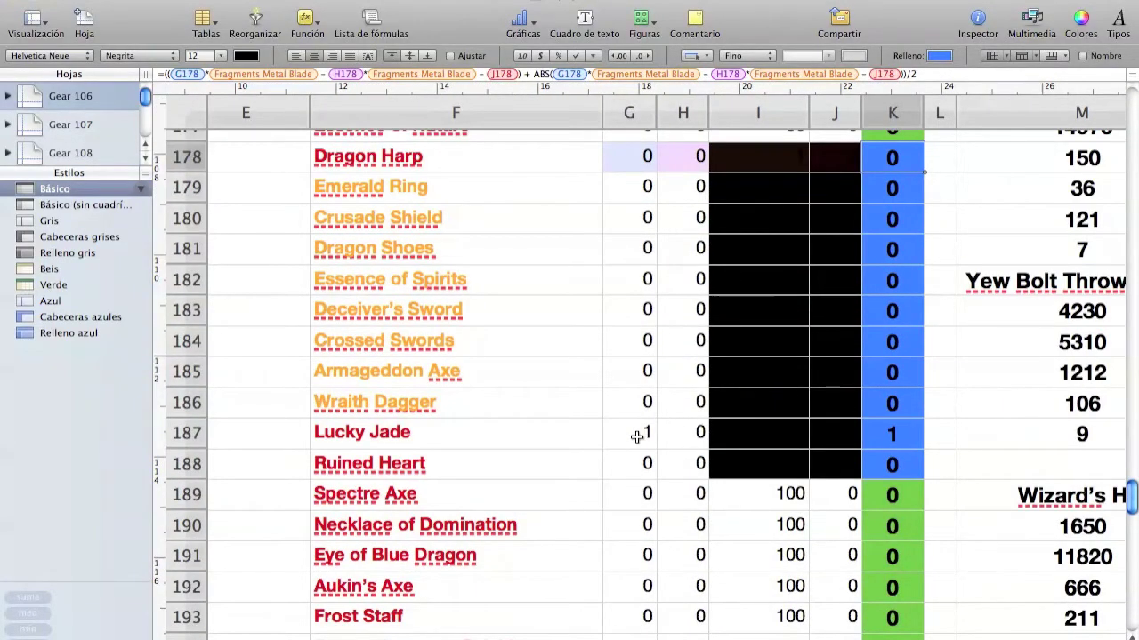
# Reset the Need value of Lucky Jade in the Equipment list to 0.
pyautogui.hscroll(-5, 654, 432)
pyautogui.scroll(4, 455, 364)
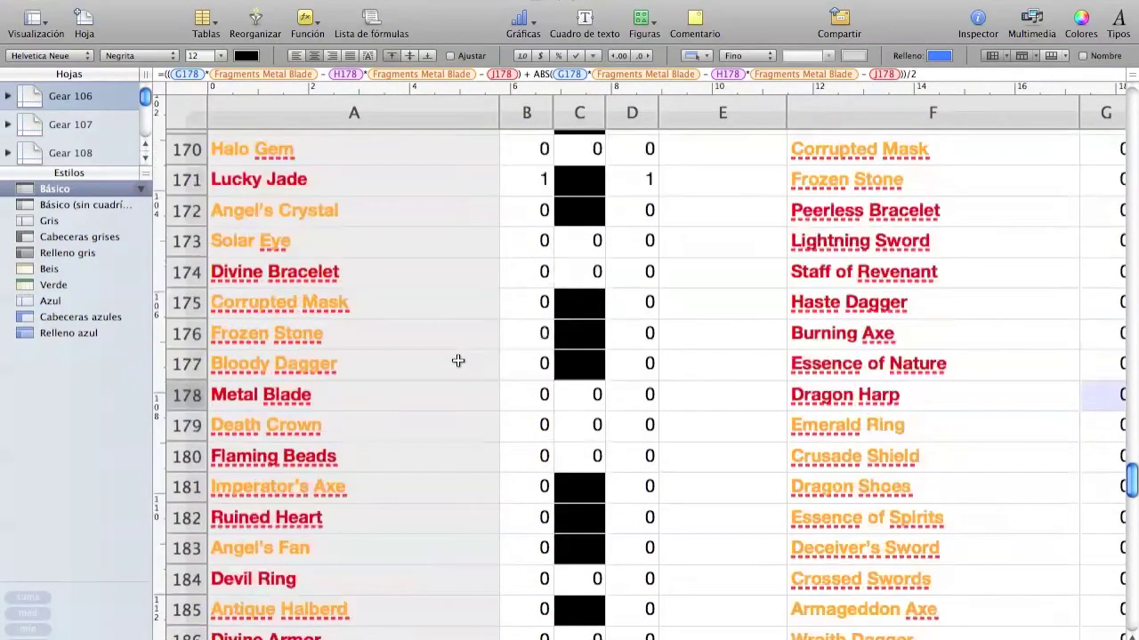
pyautogui.click(517, 213)
pyautogui.write('0')
pyautogui.press('Return')
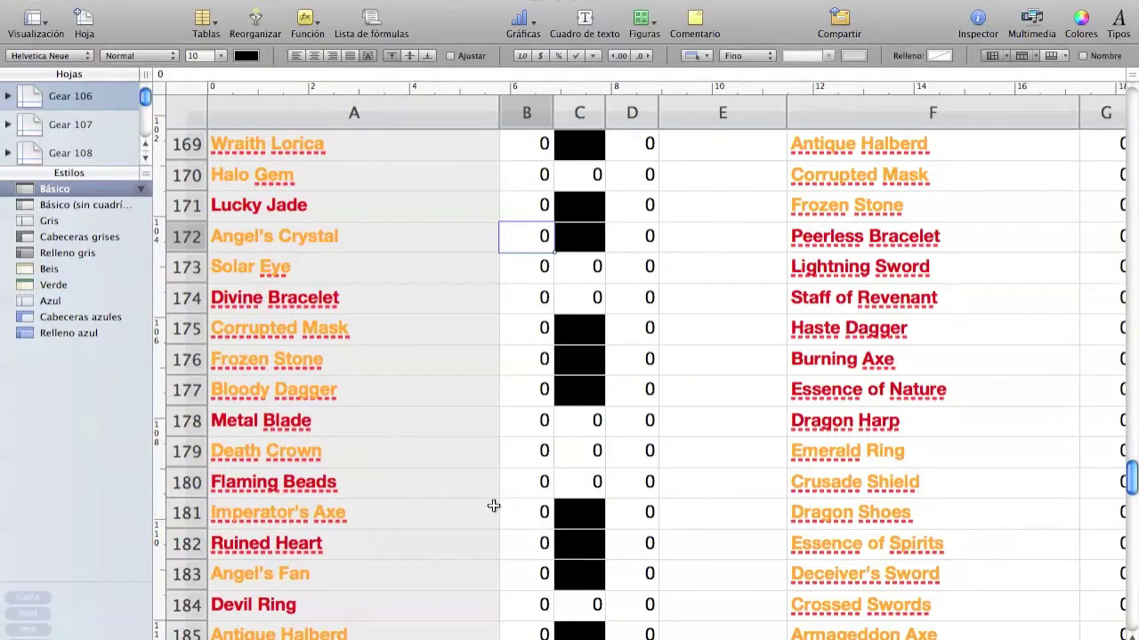
# Examine the Have columns of the Equipment list and the Objects table, starting from their headers.
pyautogui.scroll(20, 507, 471)
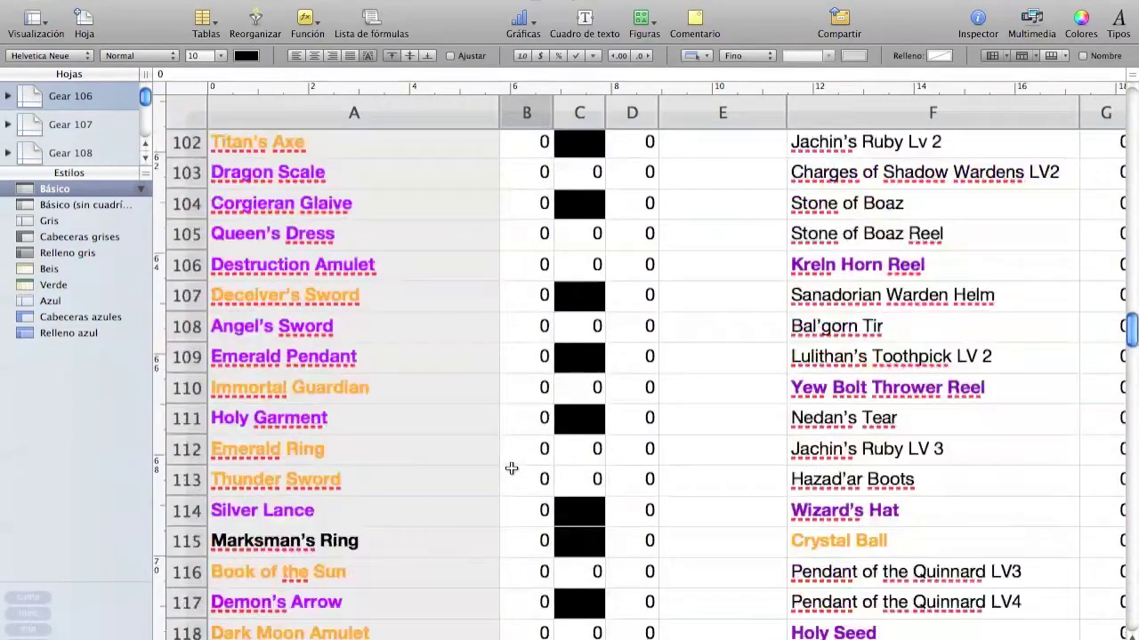
pyautogui.click(572, 148)
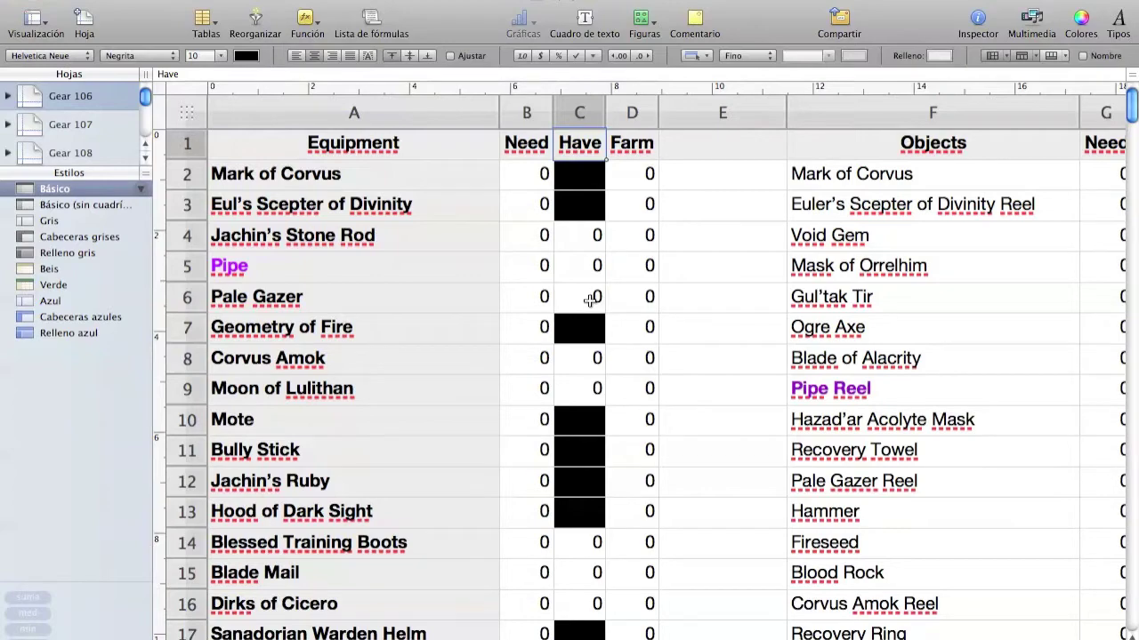
pyautogui.hscroll(5, 585, 351)
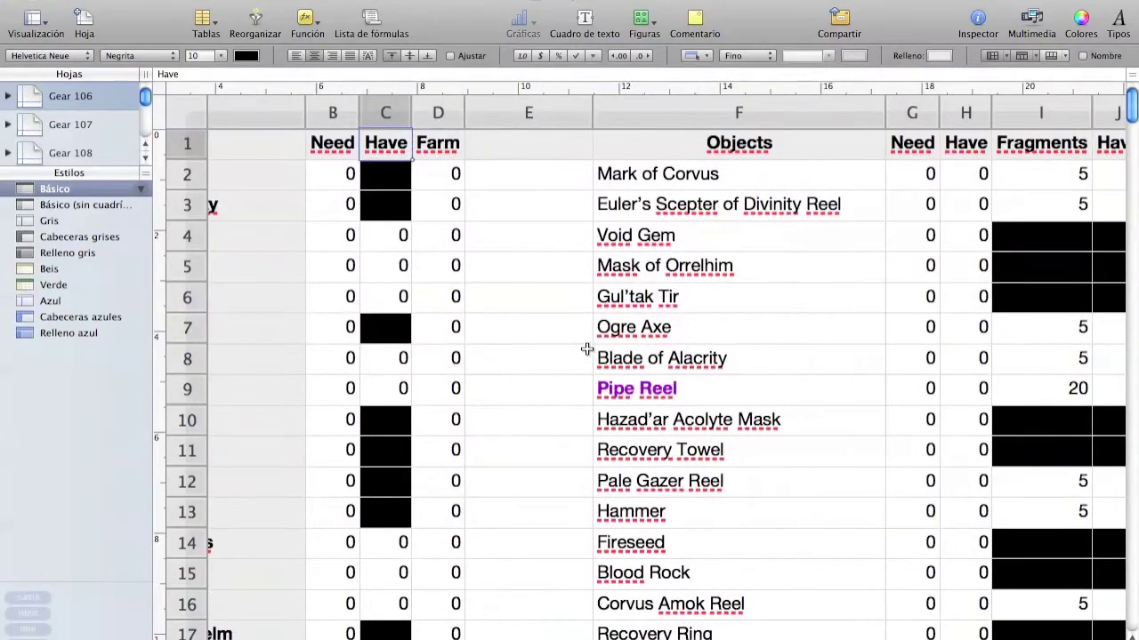
pyautogui.click(973, 174)
pyautogui.scroll(-12, 1003, 374)
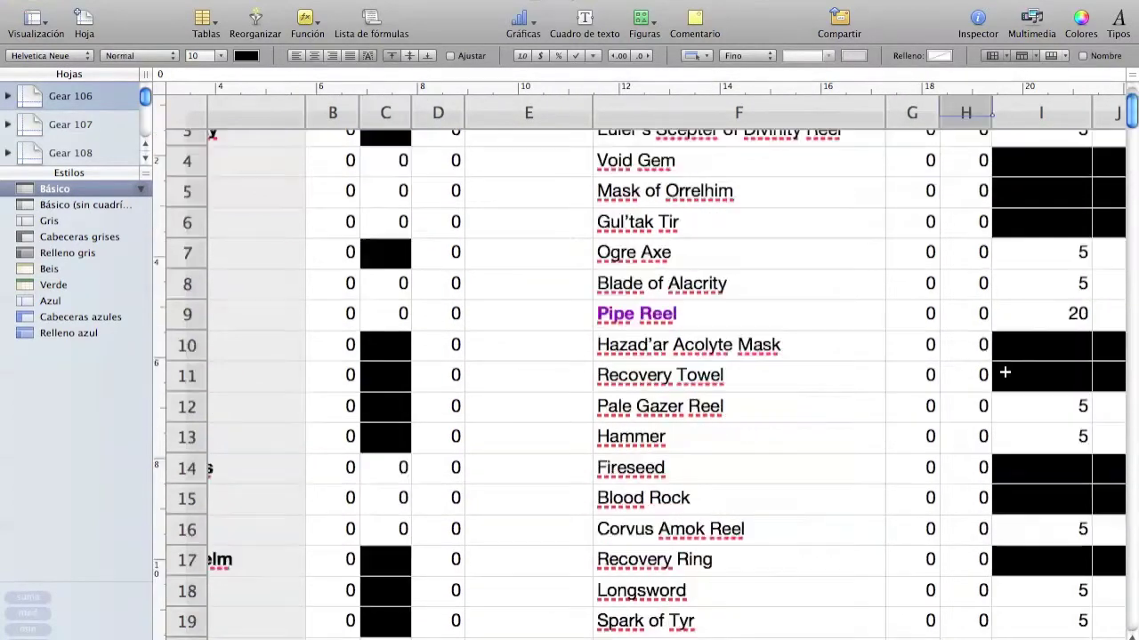
pyautogui.scroll(-6, 1004, 371)
pyautogui.hscroll(1, 935, 396)
pyautogui.scroll(-5, 934, 398)
pyautogui.scroll(20, 934, 398)
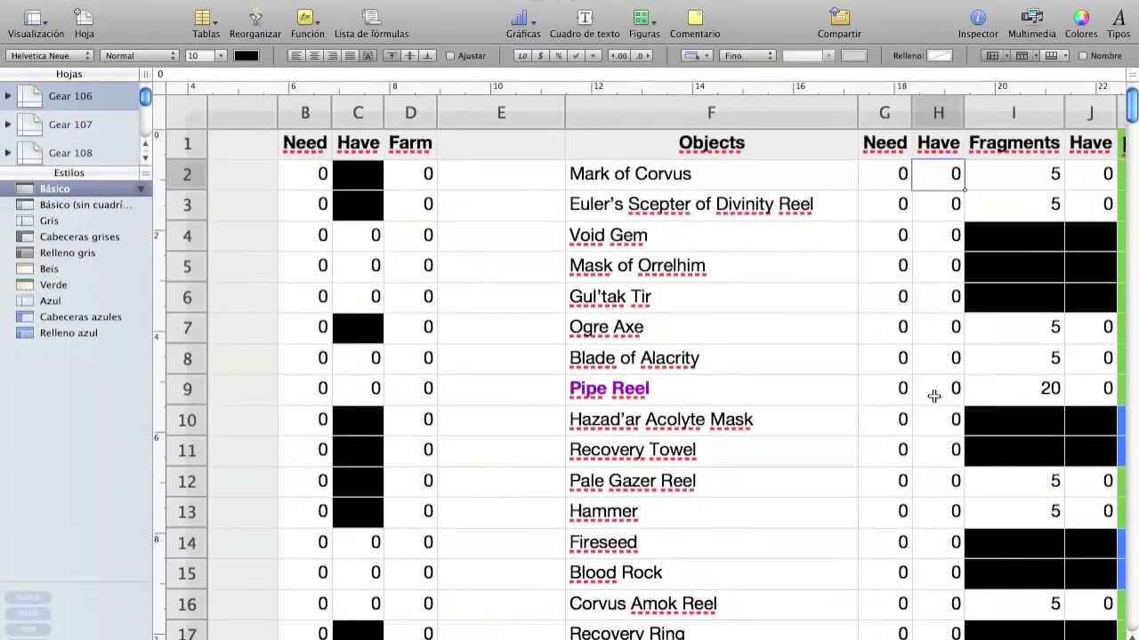
# Examine the Pipe Reel and Ogre Axe entries in the Objects table.
pyautogui.hscroll(-1, 934, 397)
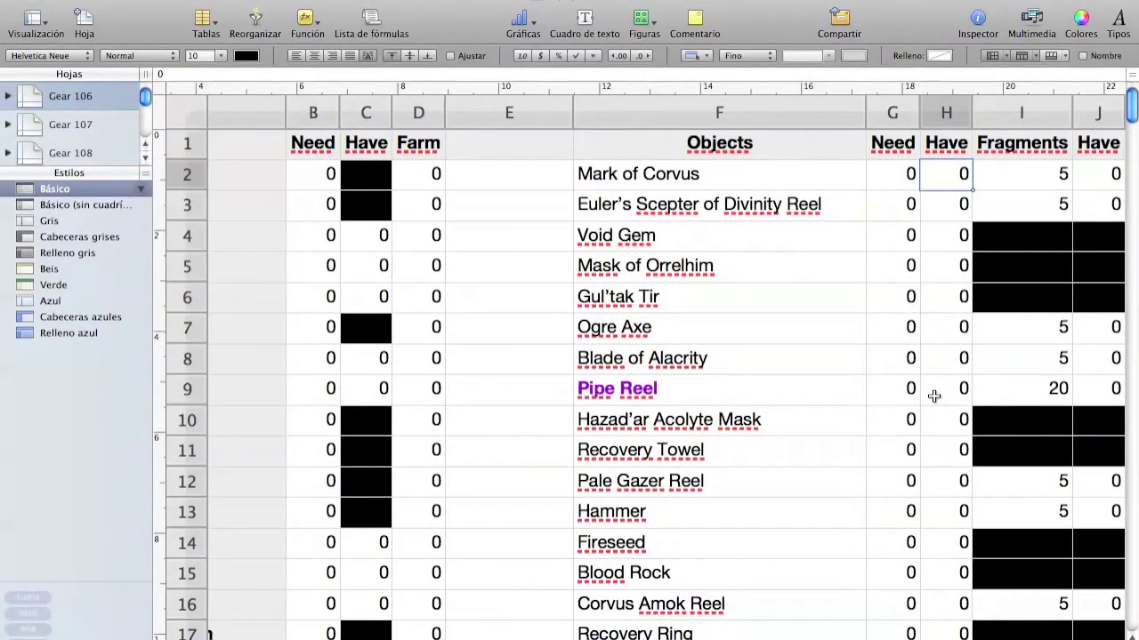
pyautogui.click(835, 393)
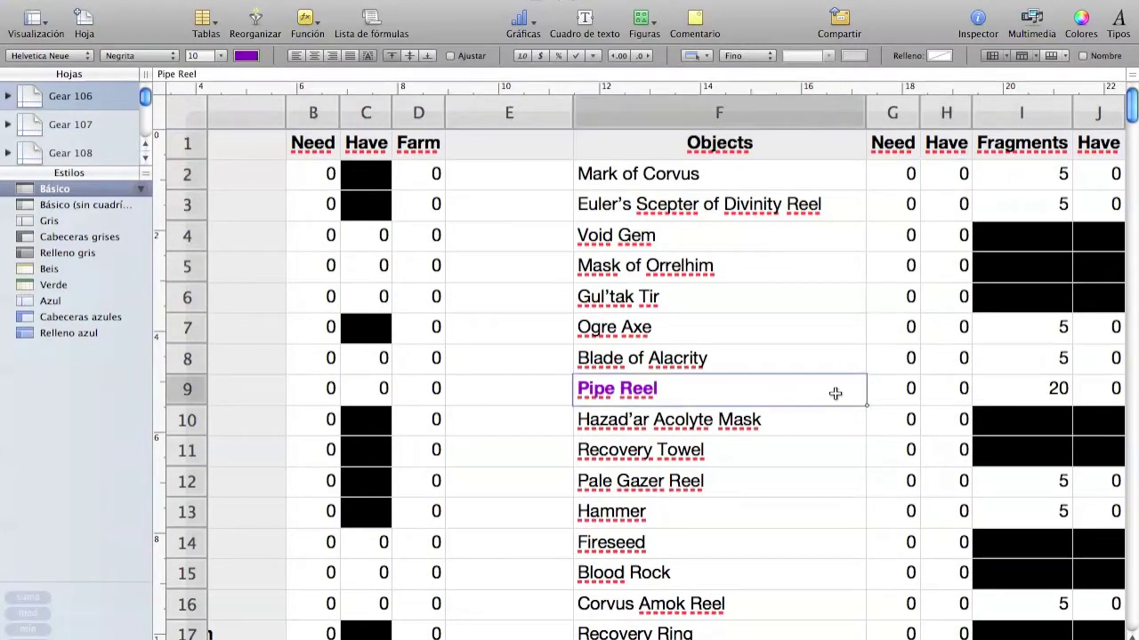
pyautogui.click(829, 331)
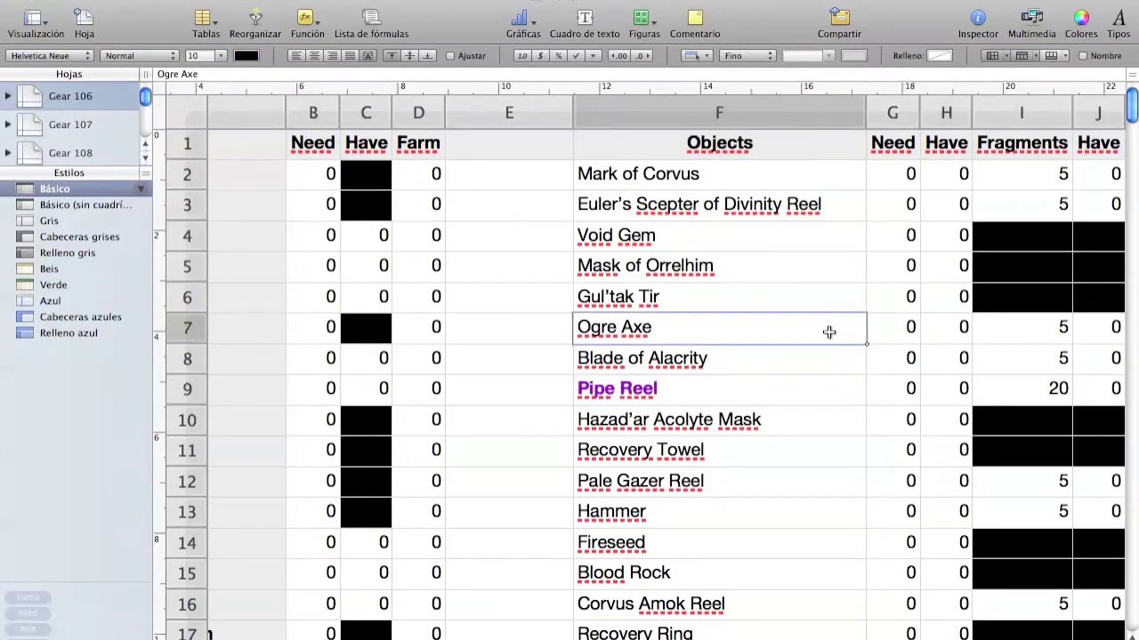
# Examine the Have column of the Objects table around Pipe Reel and the rows down to Pendant of Kenaris Reel.
pyautogui.scroll(-1, 914, 449)
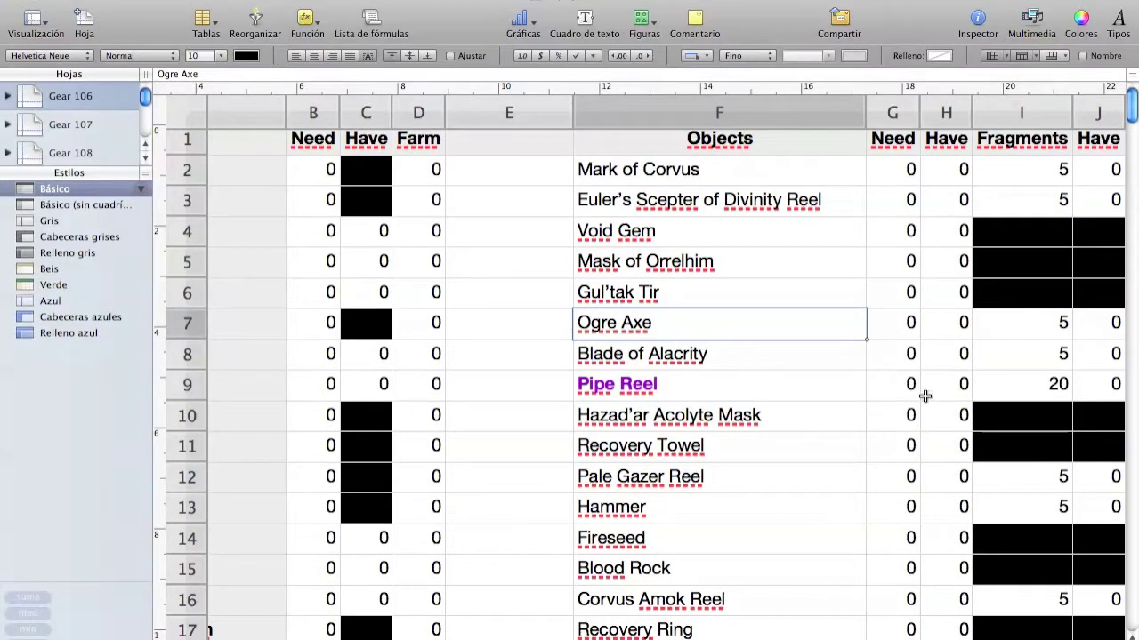
pyautogui.hscroll(2, 925, 395)
pyautogui.scroll(1, 925, 395)
pyautogui.scroll(-5, 941, 490)
pyautogui.scroll(5, 941, 490)
pyautogui.scroll(-3, 941, 490)
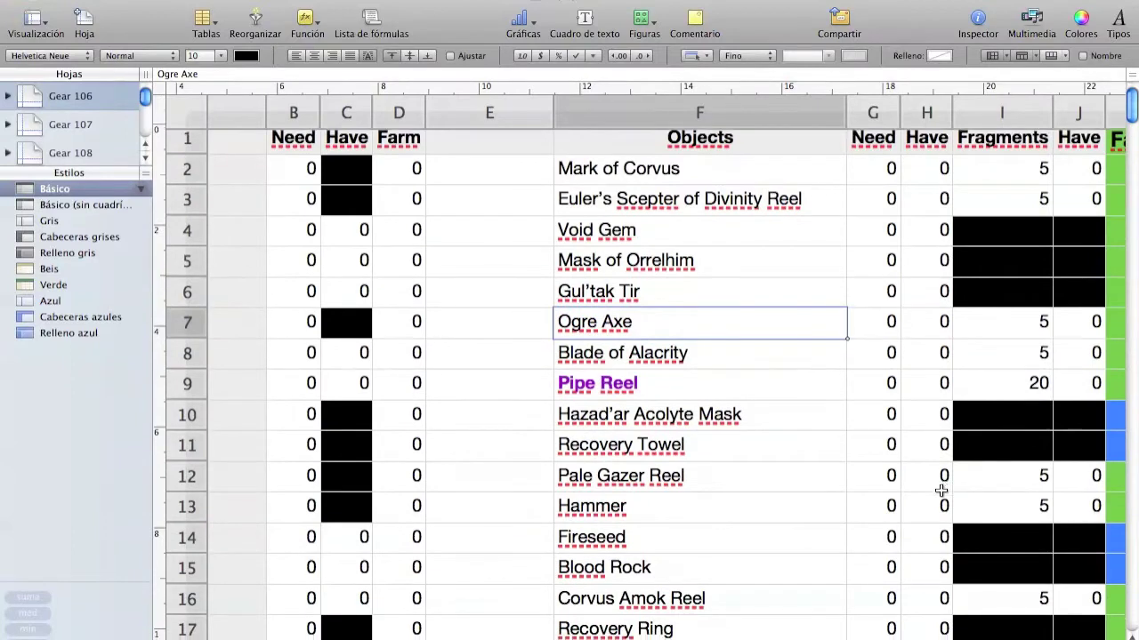
pyautogui.click(805, 337)
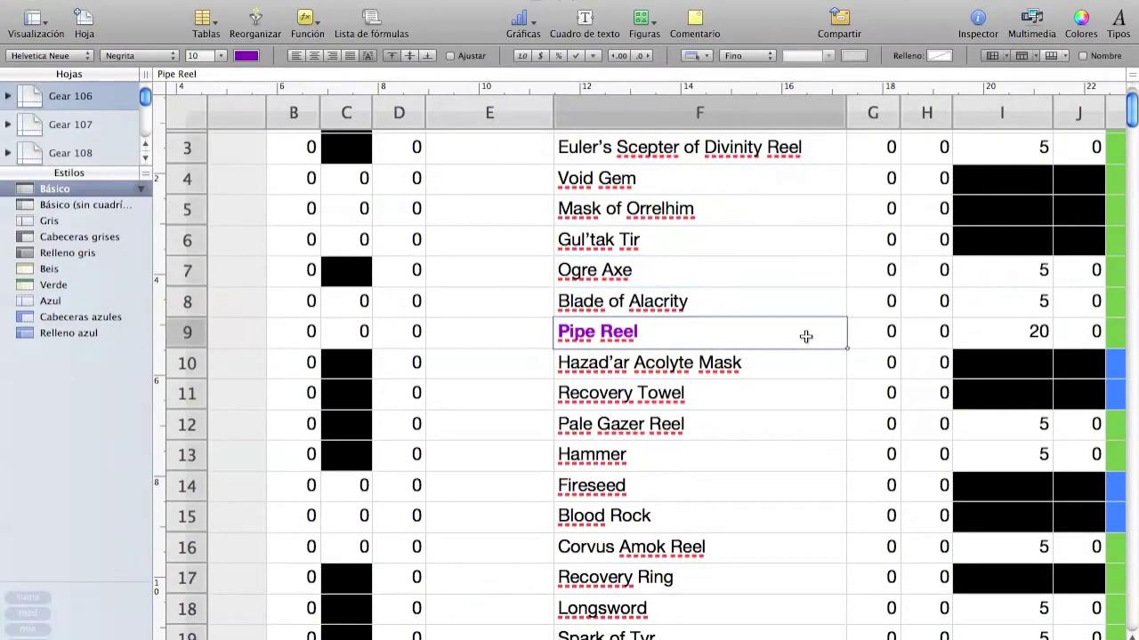
pyautogui.scroll(-15, 805, 336)
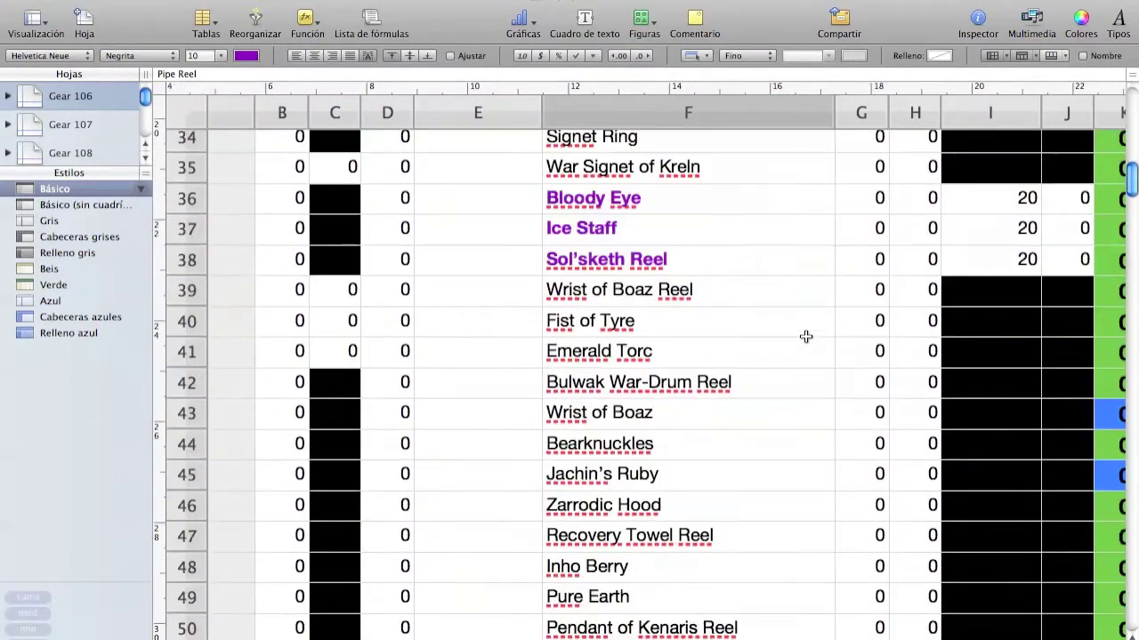
pyautogui.scroll(16, 879, 258)
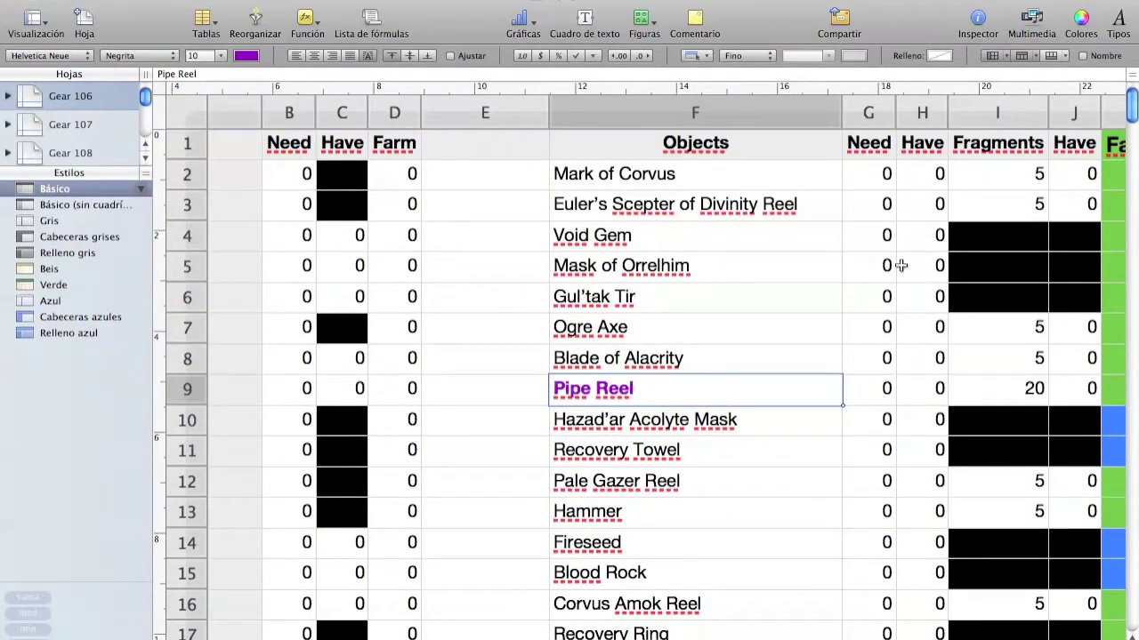
# Set the Have value of Pipe Reel in the Objects table to 200.
pyautogui.click(922, 414)
pyautogui.click(922, 401)
pyautogui.write('200')
pyautogui.press('Return')
pyautogui.press('Up')
pyautogui.press('Up')
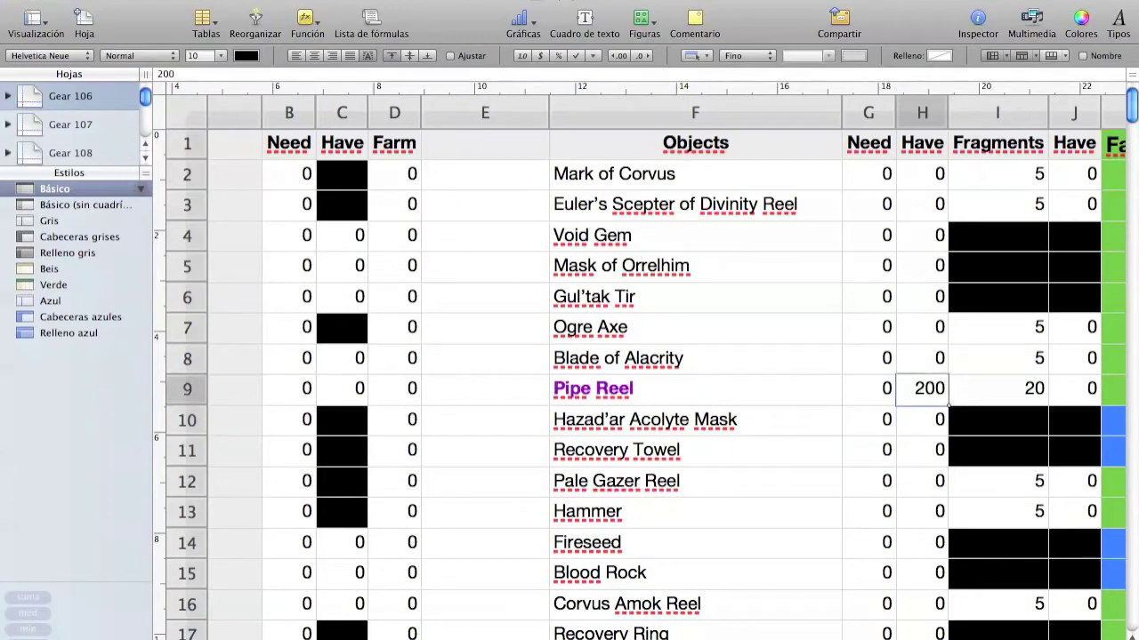
pyautogui.write('200')
pyautogui.press('Up')
pyautogui.write('200')
pyautogui.press('Return')
# Reset the Have values of Pipe Reel and its neighbouring rows in the Objects table to 0.
pyautogui.click(922, 389)
pyautogui.write('0')
pyautogui.press('Up')
pyautogui.press('Up')
pyautogui.write('0')
pyautogui.press('Return')
pyautogui.write('0')
pyautogui.press('Return')
pyautogui.press('Up')
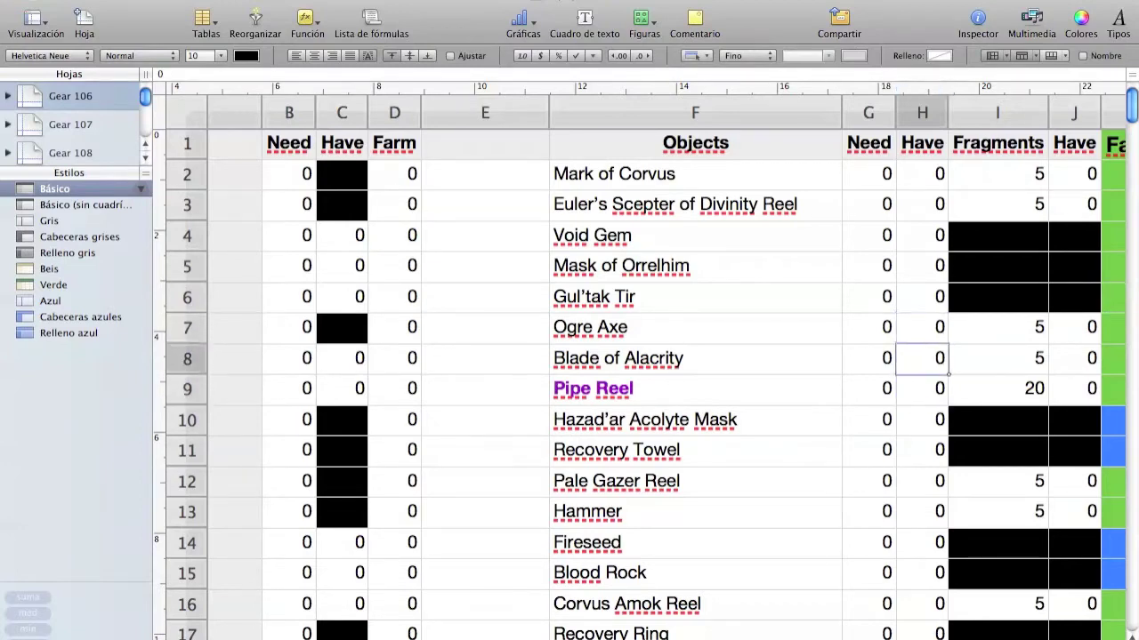
# Review the Have, Fragments and Farm columns of the Objects table from Blade of Alacrity down to Titan's Axe.
pyautogui.scroll(-15, 811, 471)
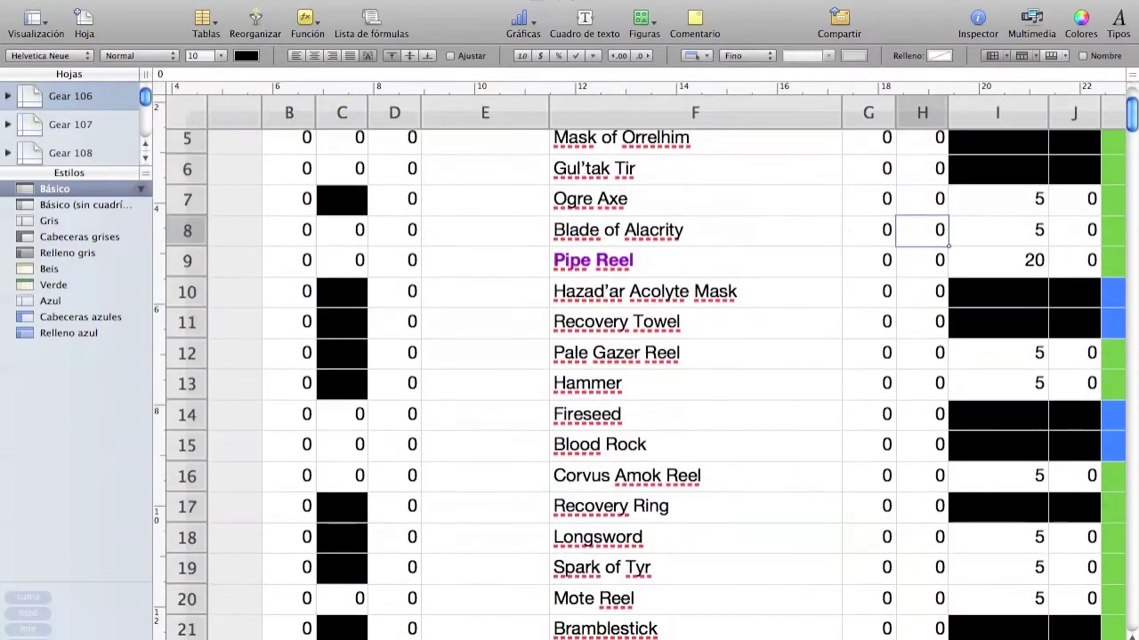
pyautogui.hscroll(4, 811, 472)
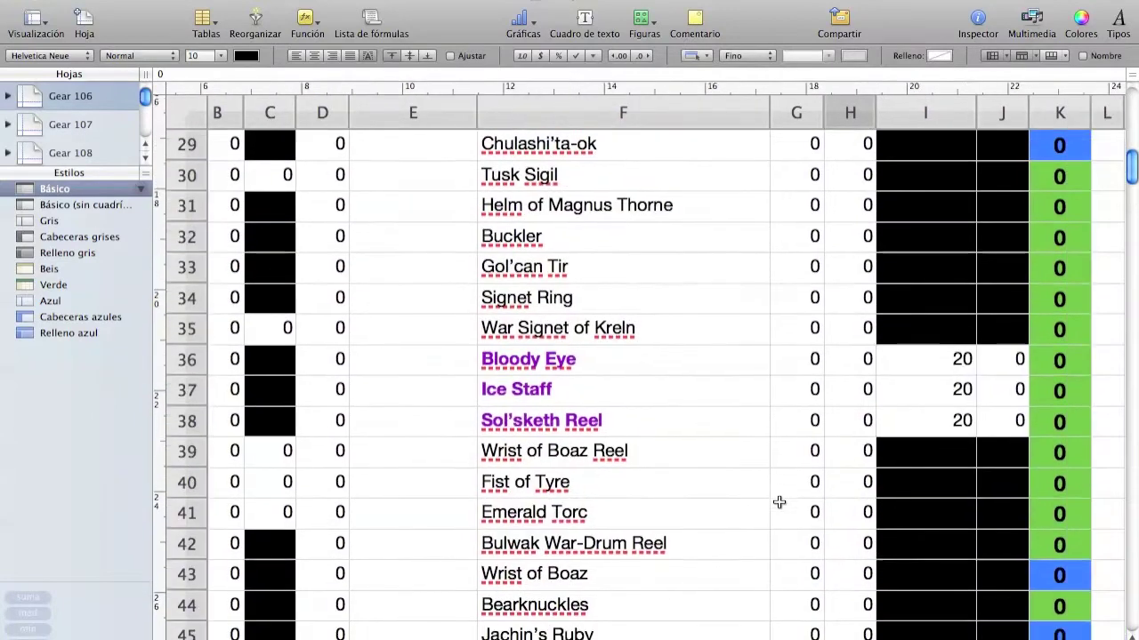
pyautogui.scroll(-3, 778, 398)
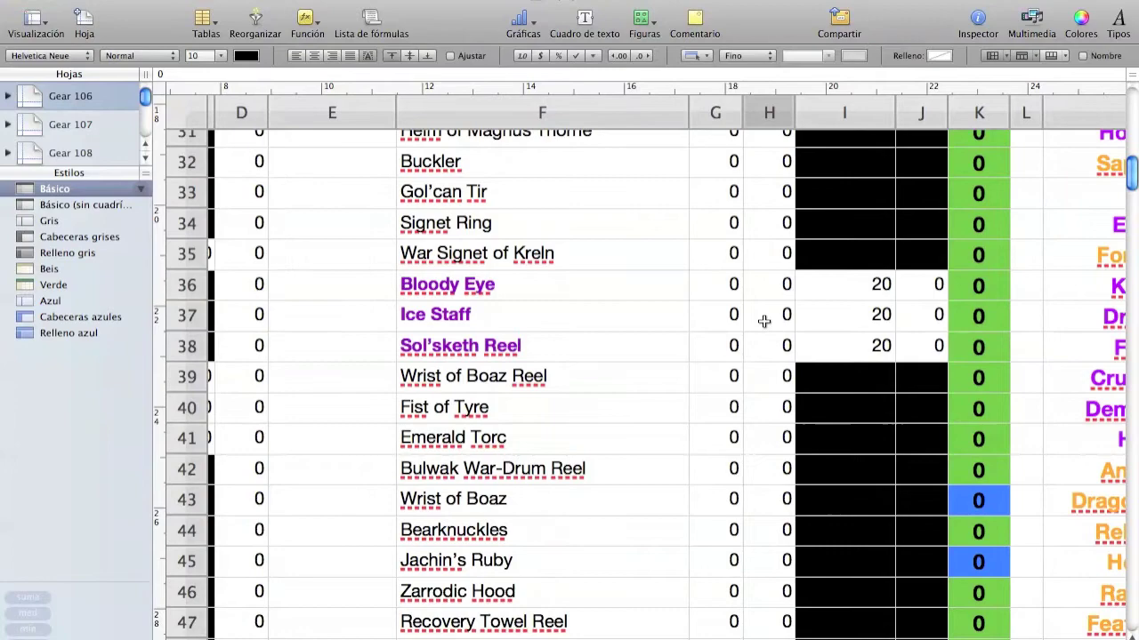
pyautogui.scroll(-10, 764, 321)
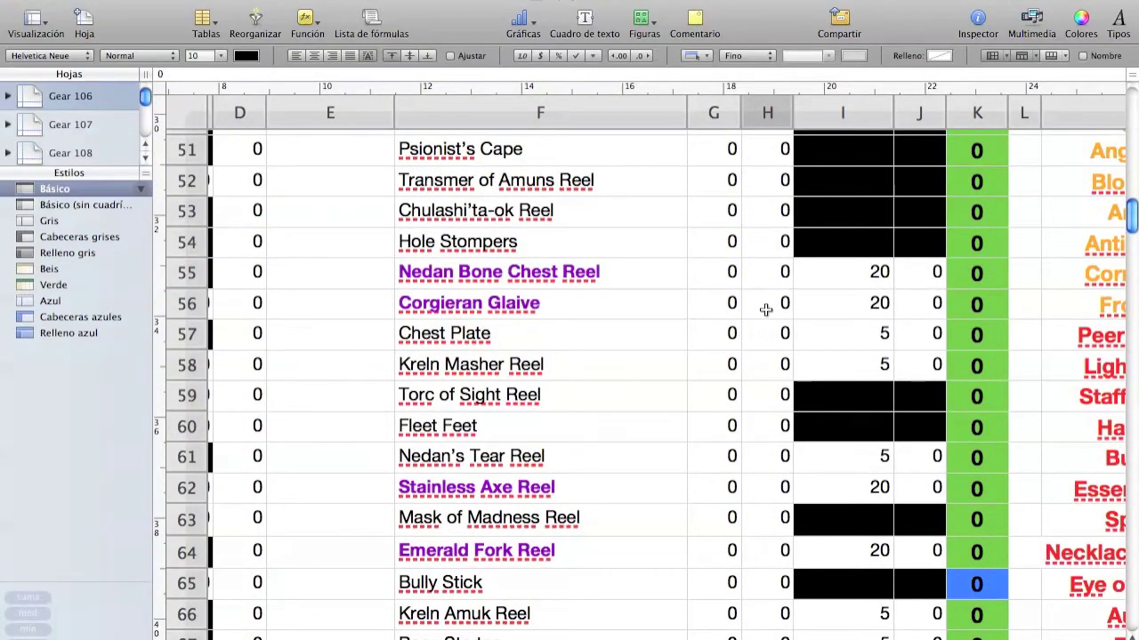
pyautogui.scroll(-3, 765, 311)
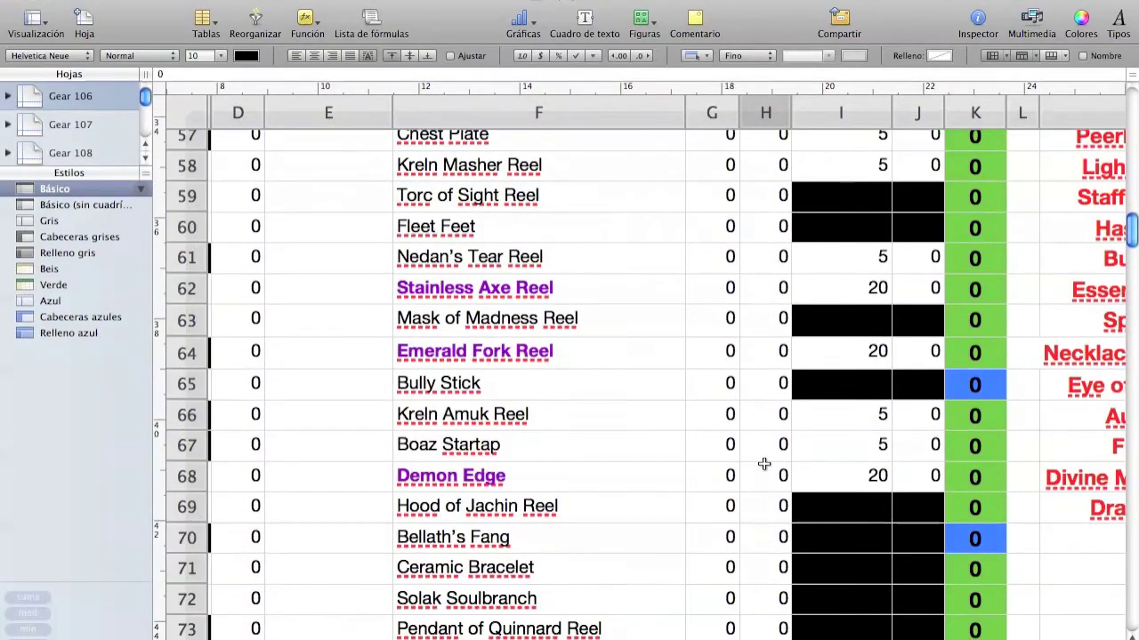
pyautogui.scroll(-14, 763, 464)
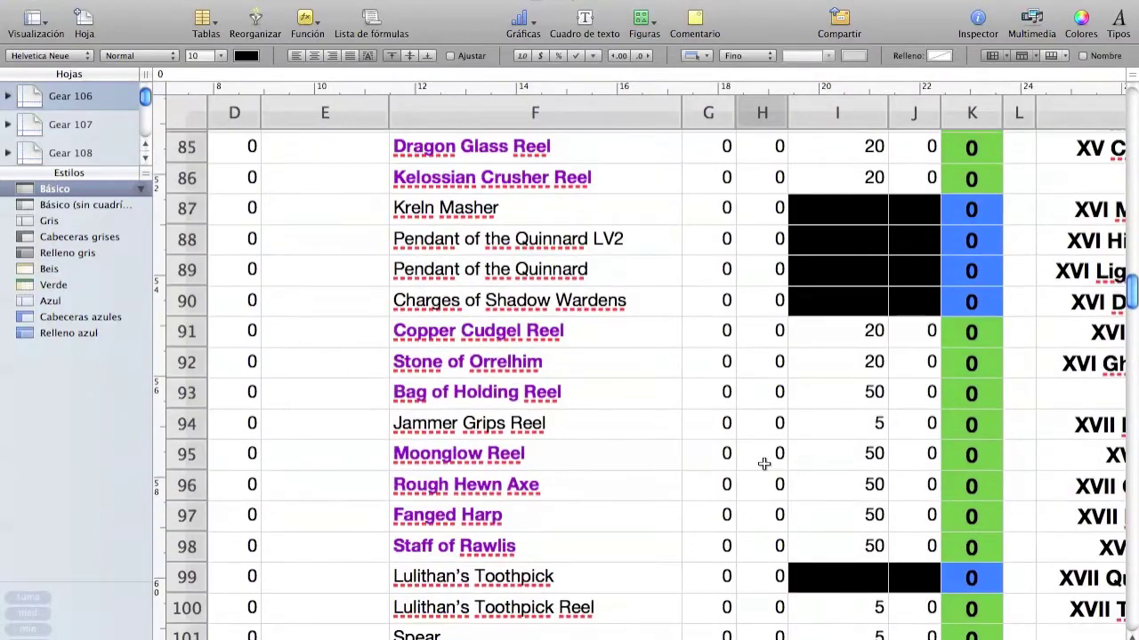
pyautogui.scroll(-3, 786, 506)
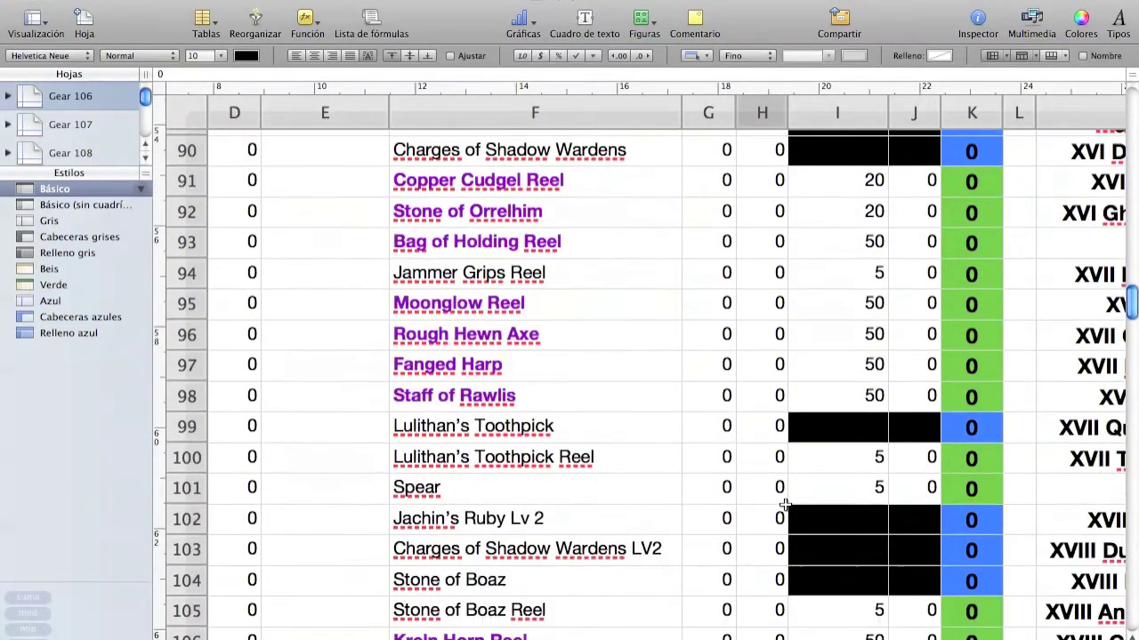
pyautogui.scroll(-8, 787, 505)
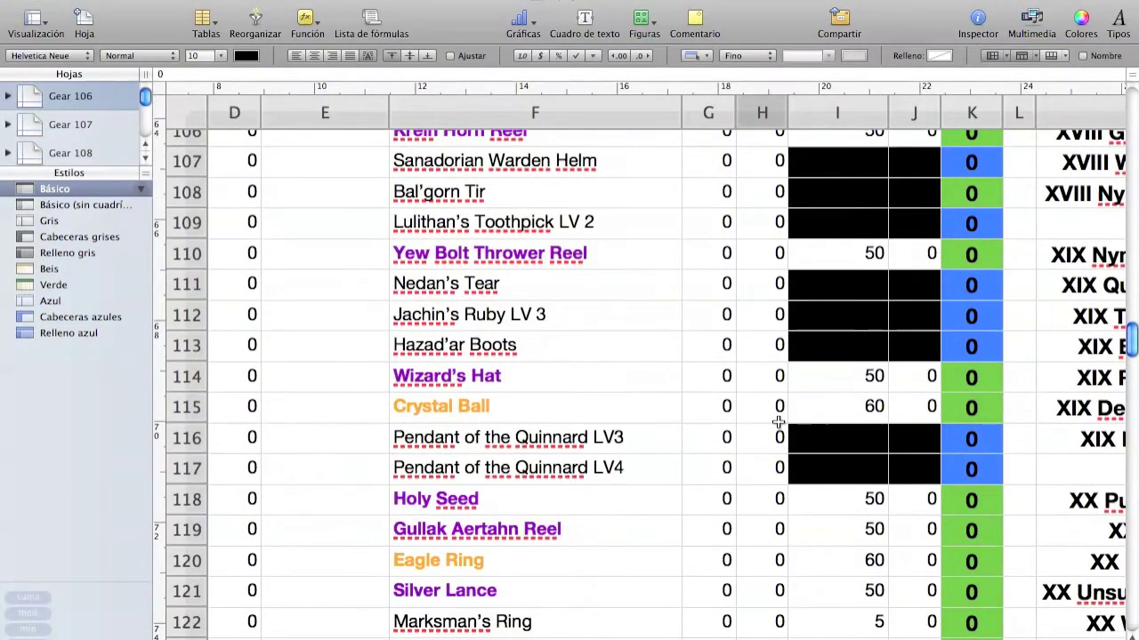
pyautogui.scroll(-3, 769, 551)
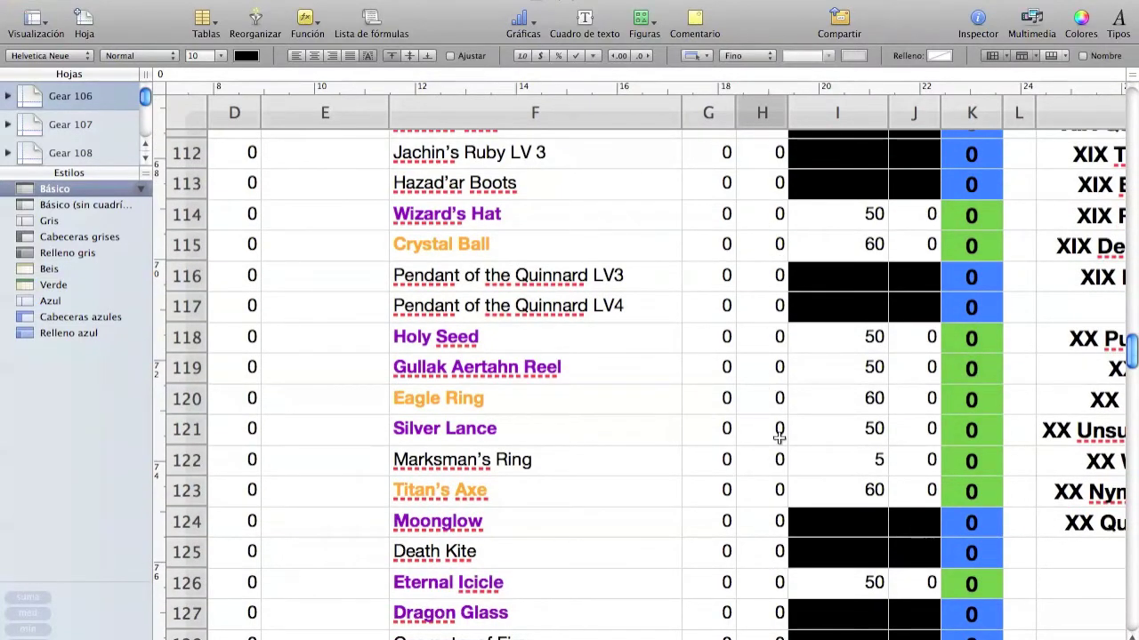
pyautogui.scroll(-2, 776, 436)
pyautogui.scroll(-1, 779, 440)
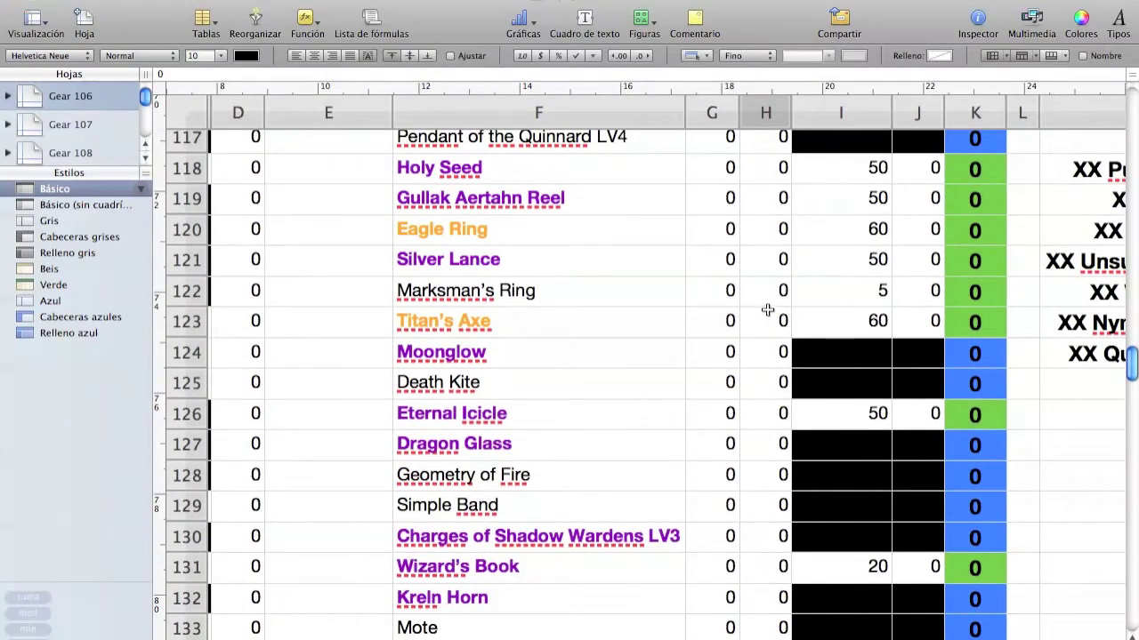
pyautogui.scroll(-2, 769, 420)
# Examine the Have entries of Eternal Icicle, Emerald Pendant and Holy Garment and the rows down to Kylin Blood.
pyautogui.click(746, 334)
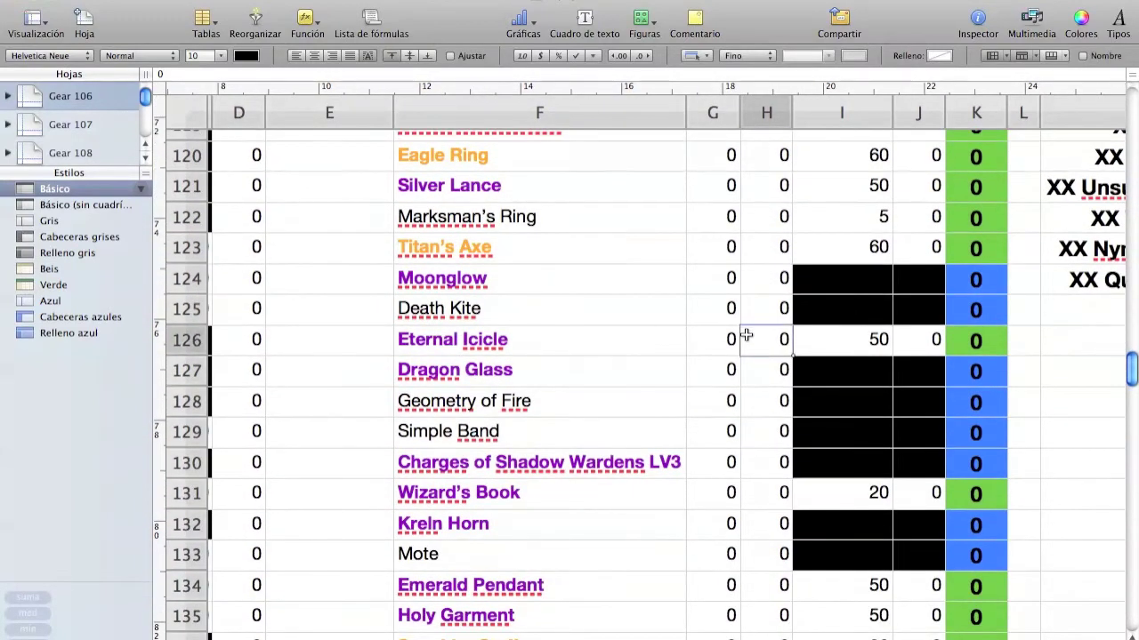
pyautogui.scroll(-2, 770, 458)
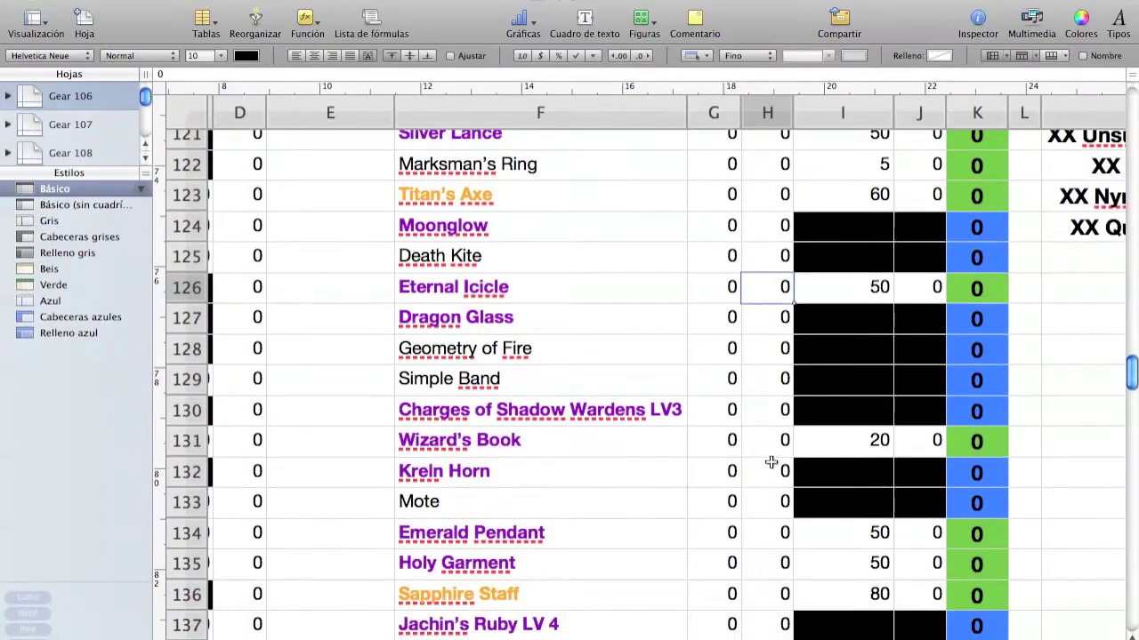
pyautogui.scroll(-2, 771, 461)
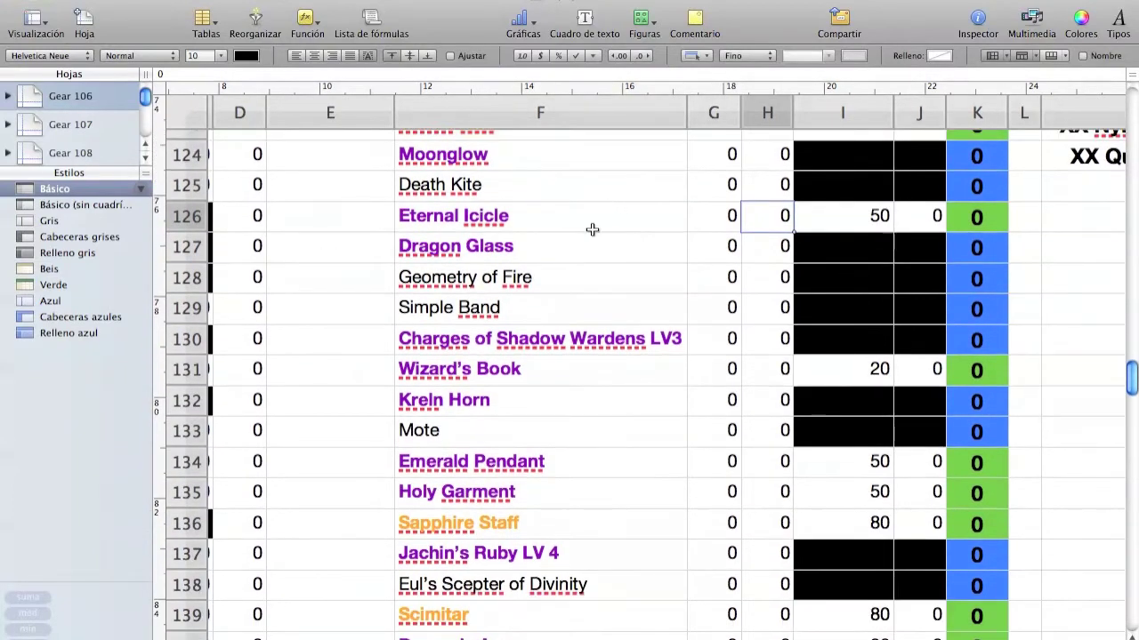
pyautogui.scroll(-3, 775, 381)
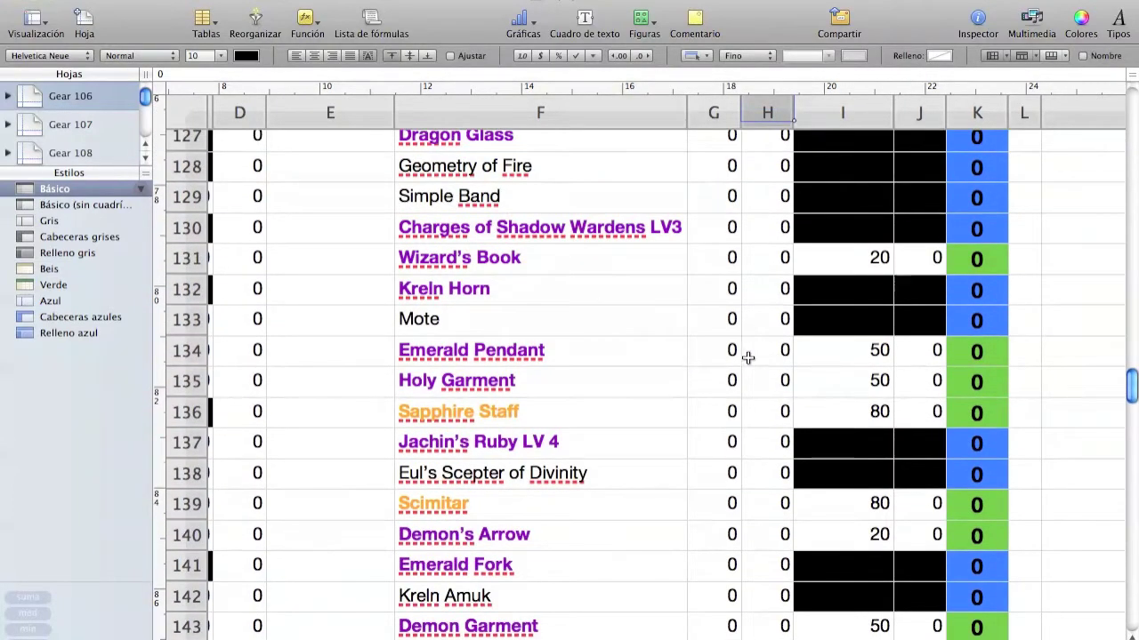
pyautogui.click(764, 357)
pyautogui.press('Down')
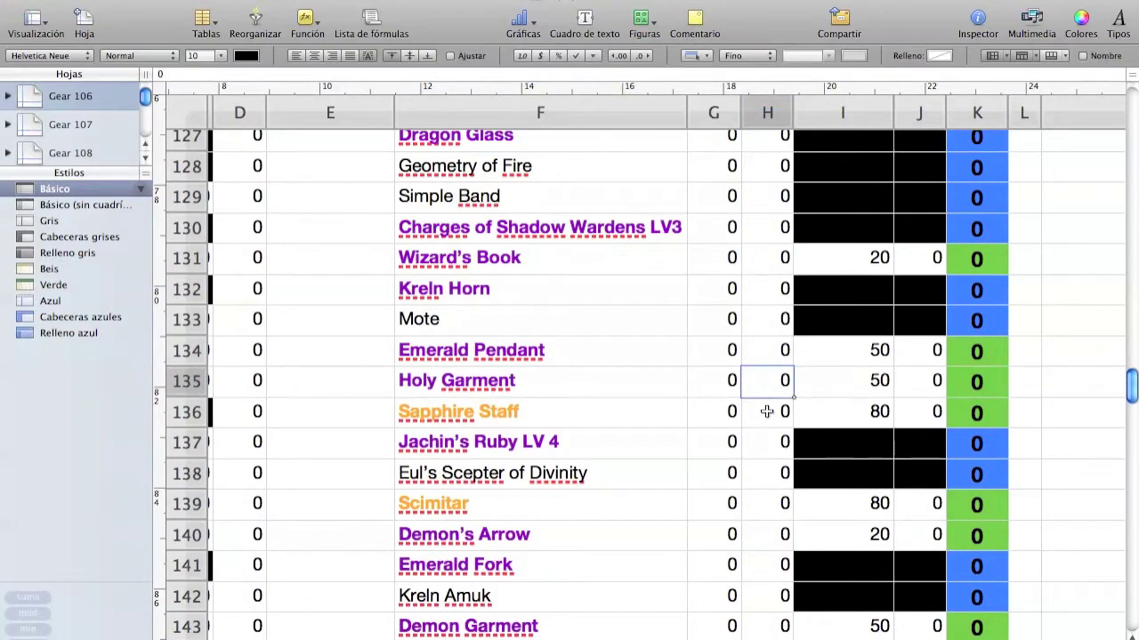
pyautogui.scroll(-5, 767, 410)
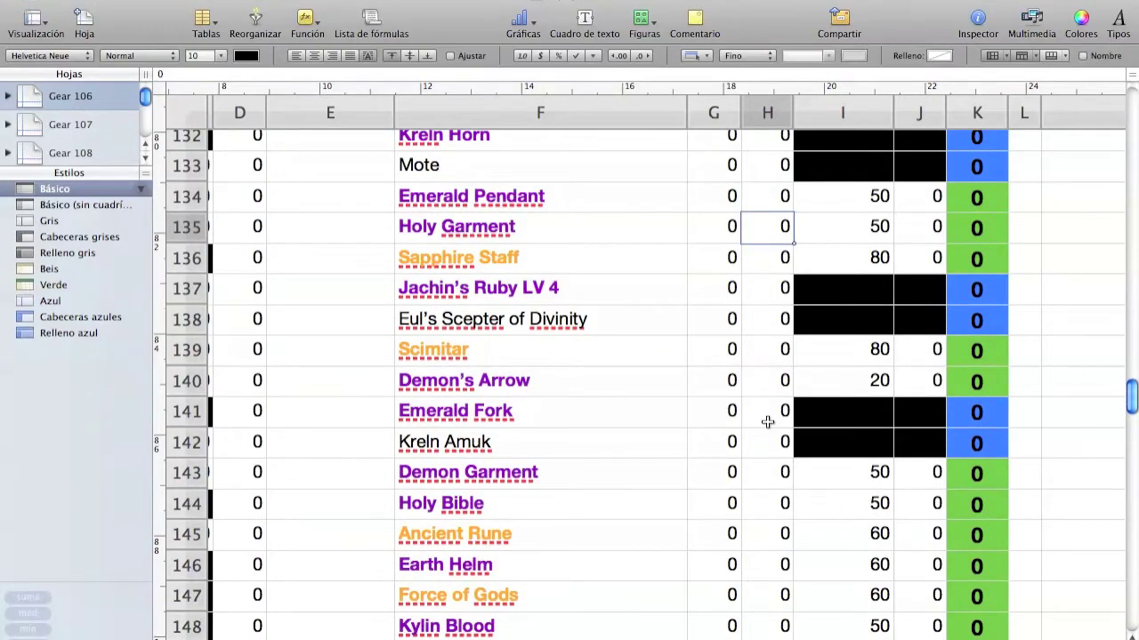
pyautogui.scroll(20, 767, 421)
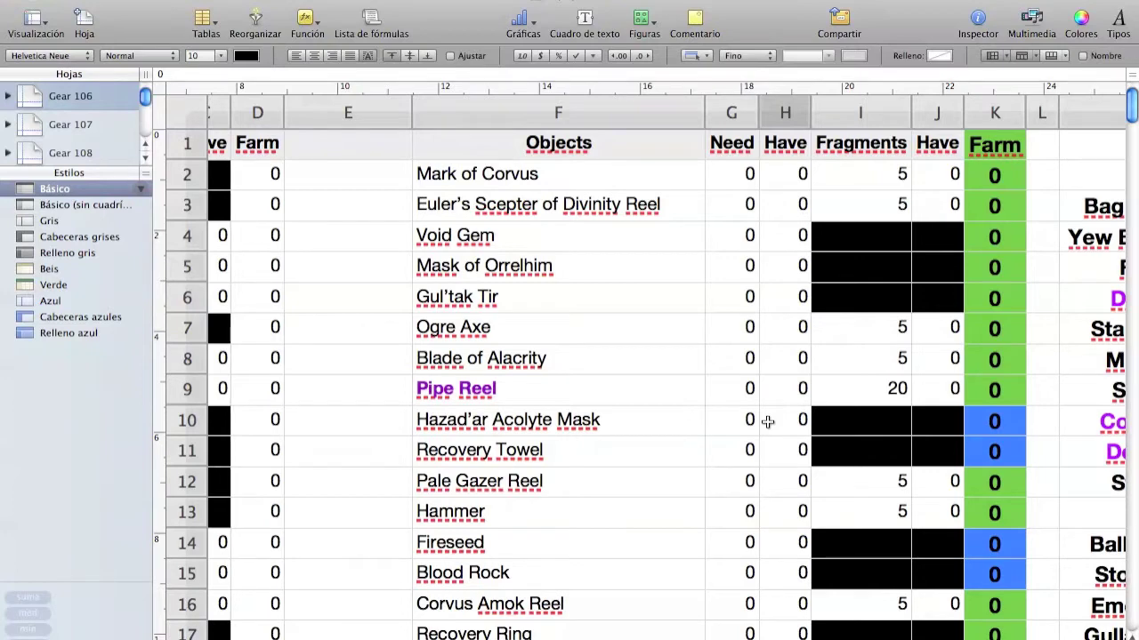
# Examine the Fragments column of the Objects table, from its header down to the purple reels such as Stainless Axe Reel.
pyautogui.click(874, 156)
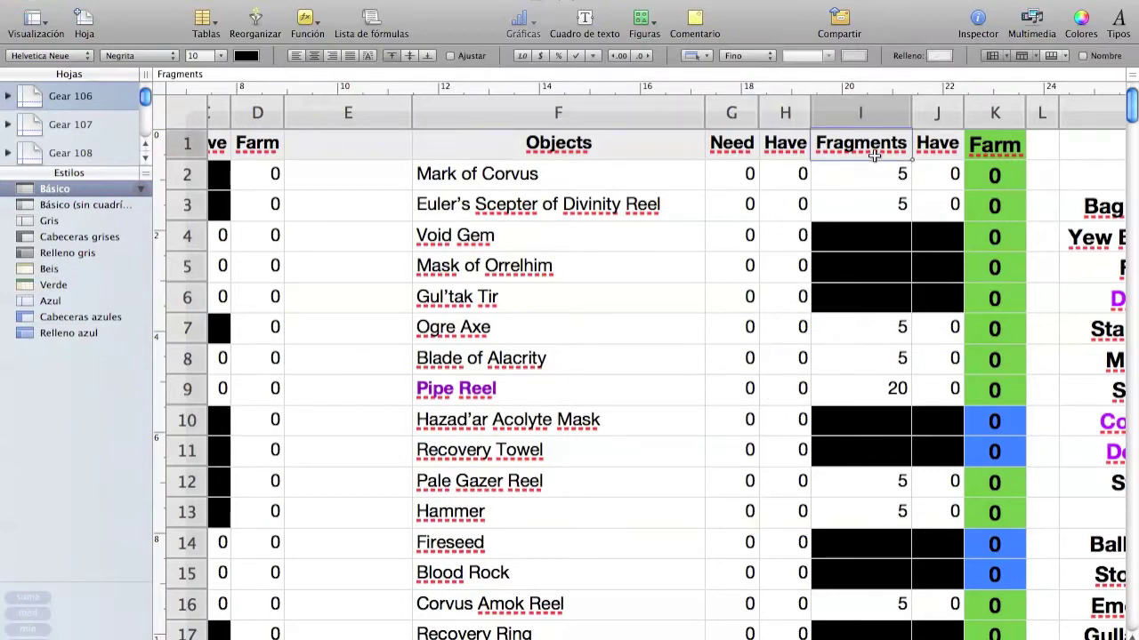
pyautogui.click(887, 213)
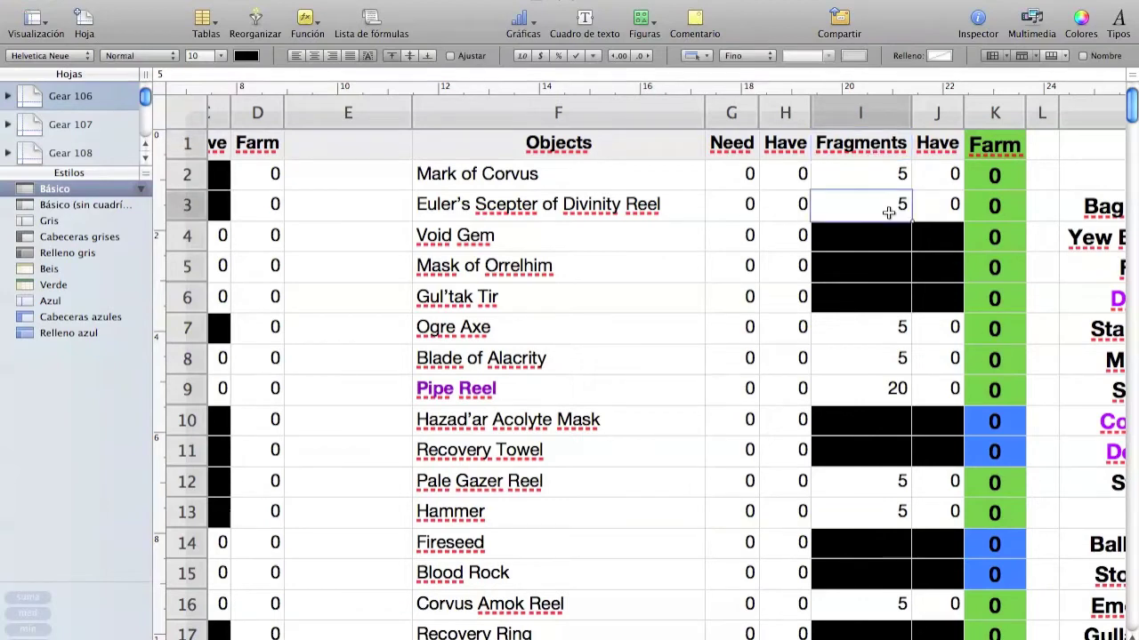
pyautogui.press('Up')
pyautogui.press('Up')
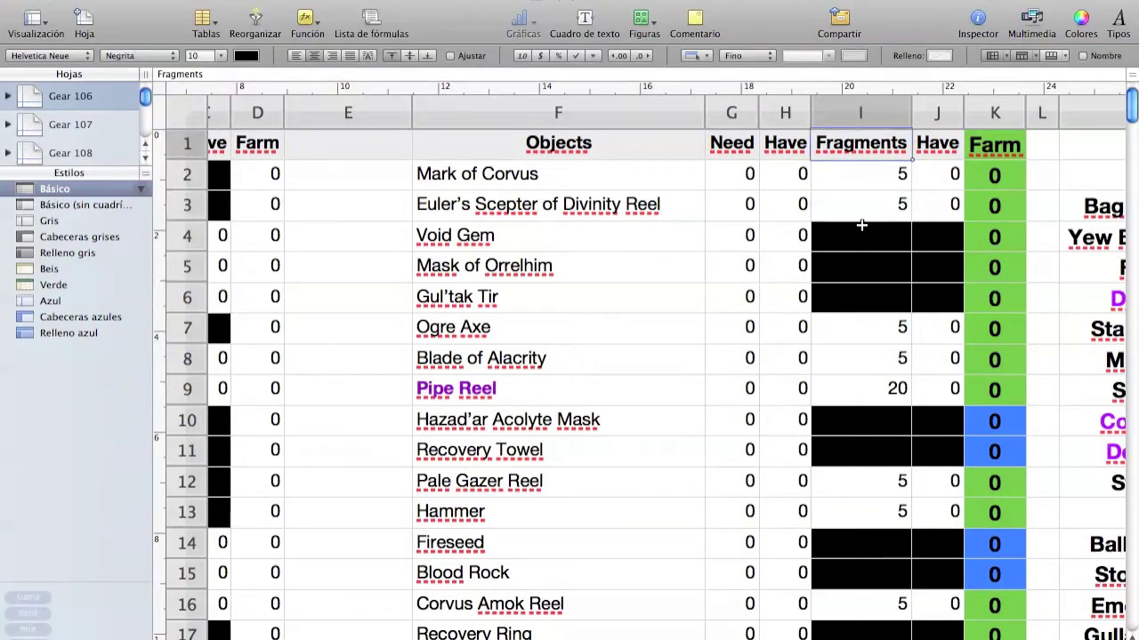
pyautogui.scroll(-12, 892, 401)
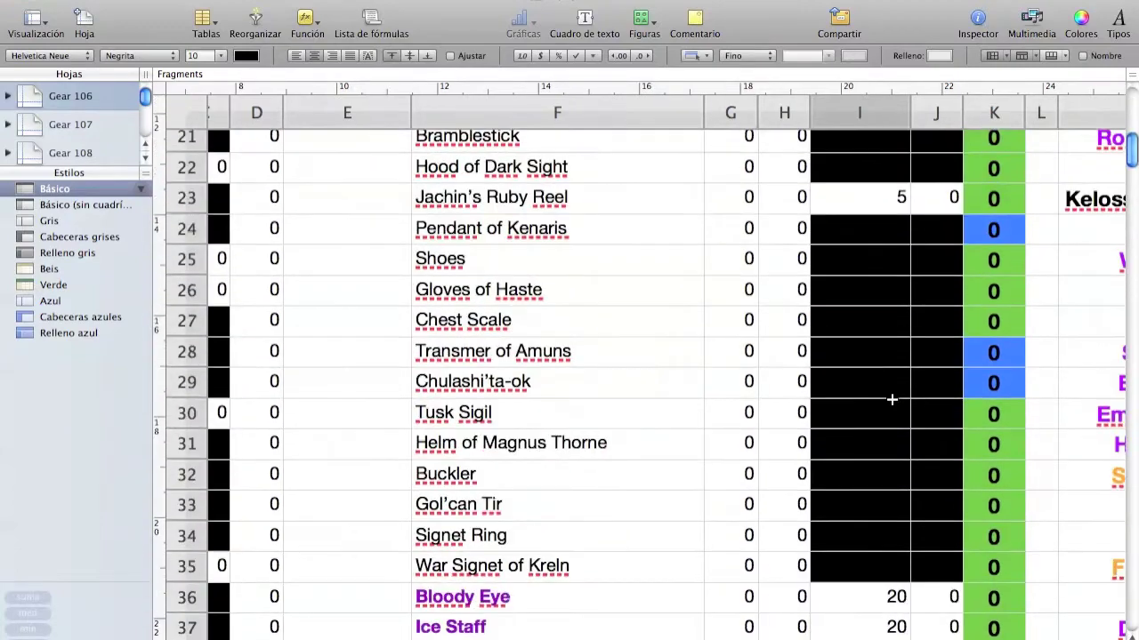
pyautogui.scroll(-4, 876, 498)
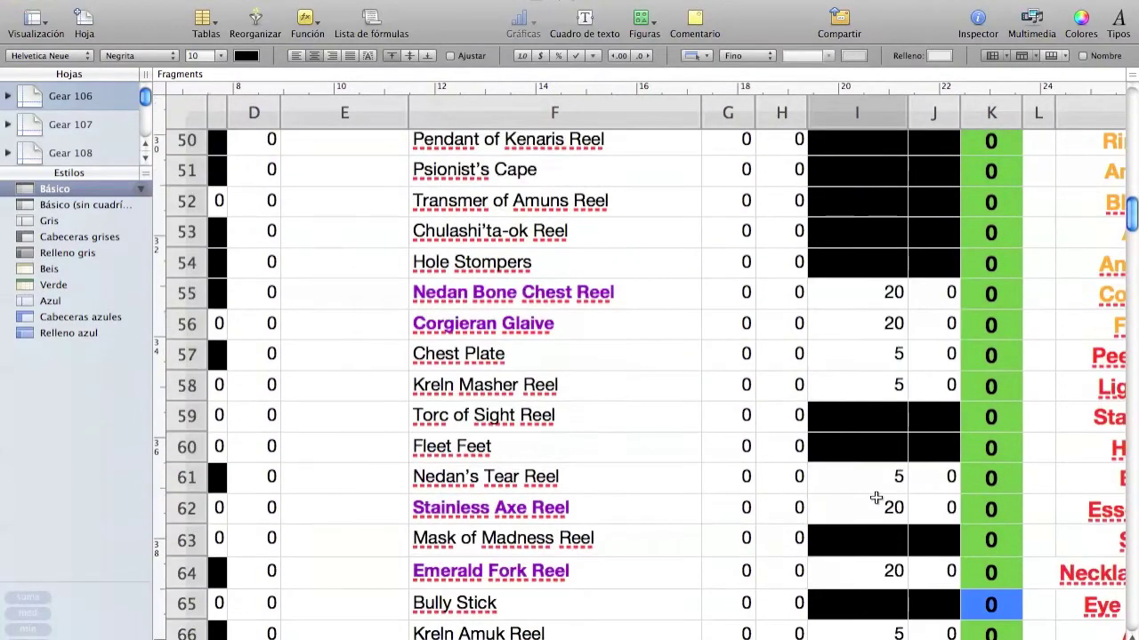
pyautogui.scroll(15, 877, 498)
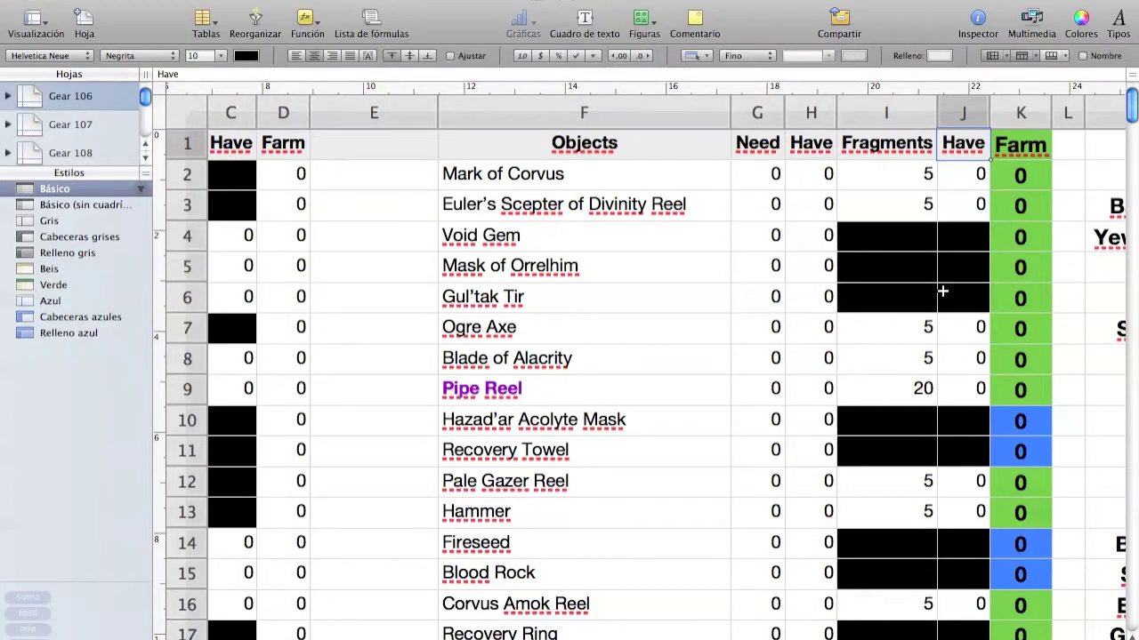
# Compare the Have column of the Equipment list with the object and fragment Have columns of the Objects table.
pyautogui.hscroll(-4, 803, 272)
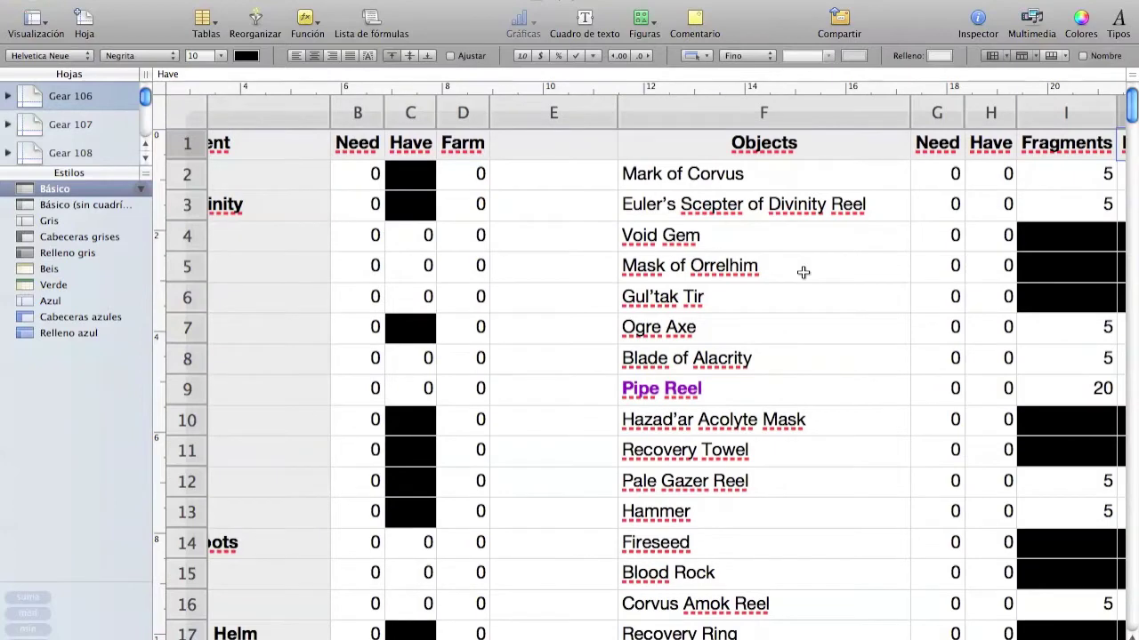
pyautogui.click(410, 150)
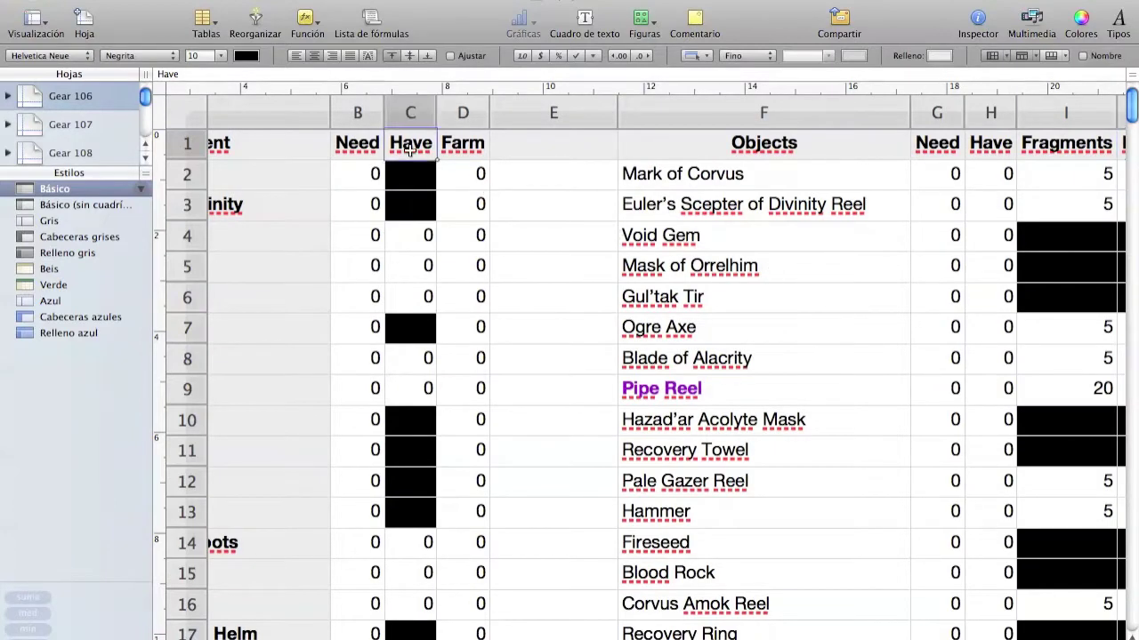
pyautogui.hscroll(5, 584, 292)
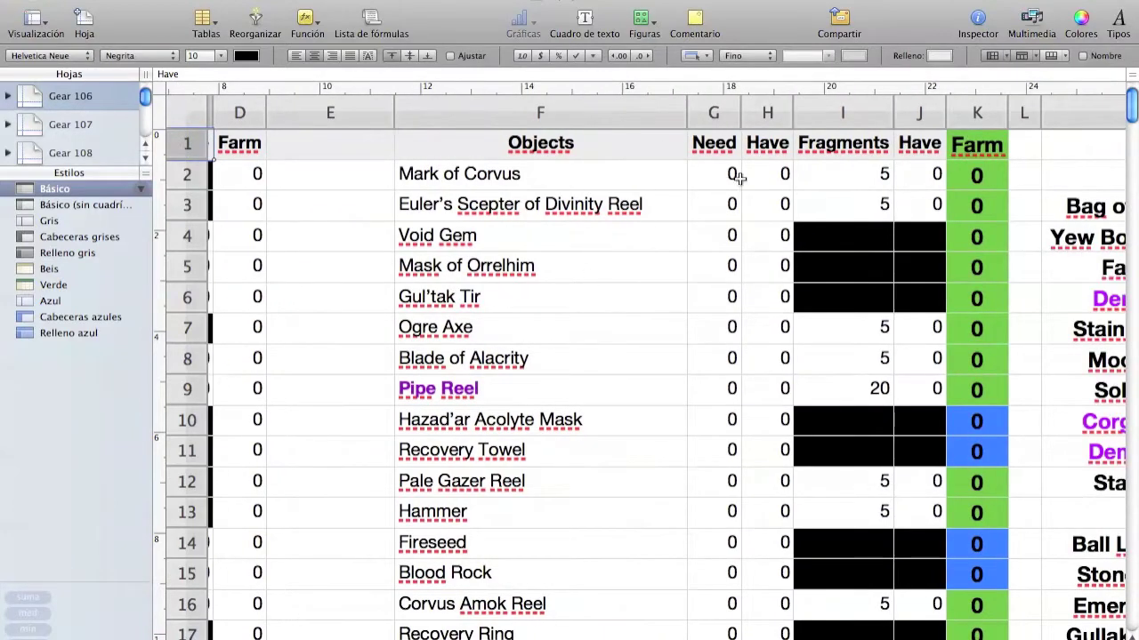
pyautogui.click(774, 172)
pyautogui.hscroll(2, 774, 173)
pyautogui.click(841, 174)
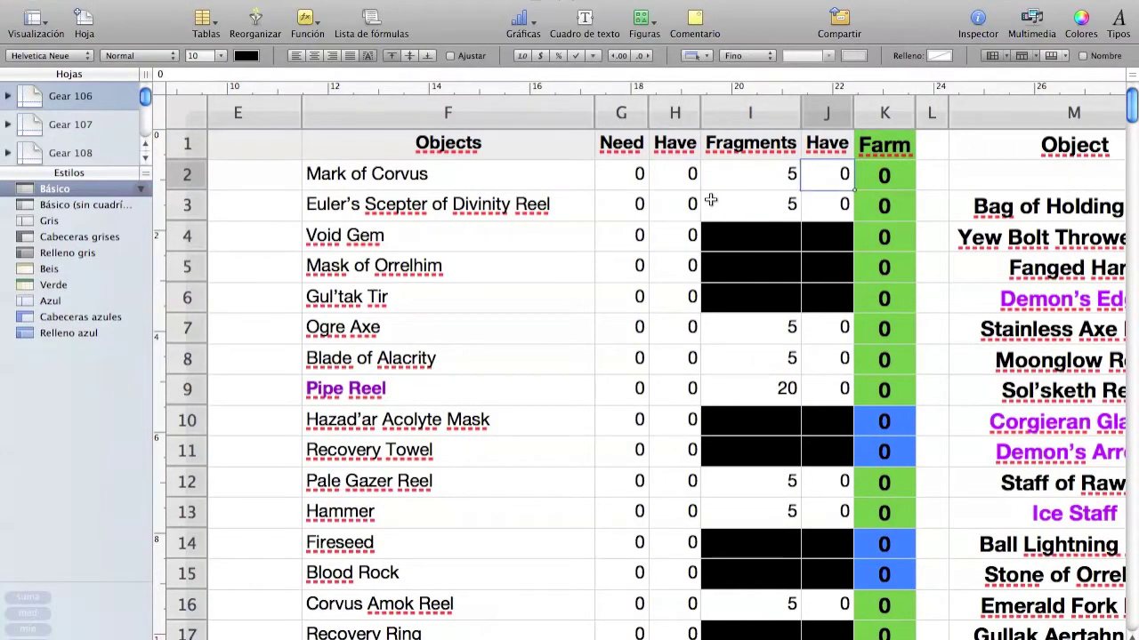
pyautogui.hscroll(-4, 712, 198)
pyautogui.hscroll(-1, 712, 198)
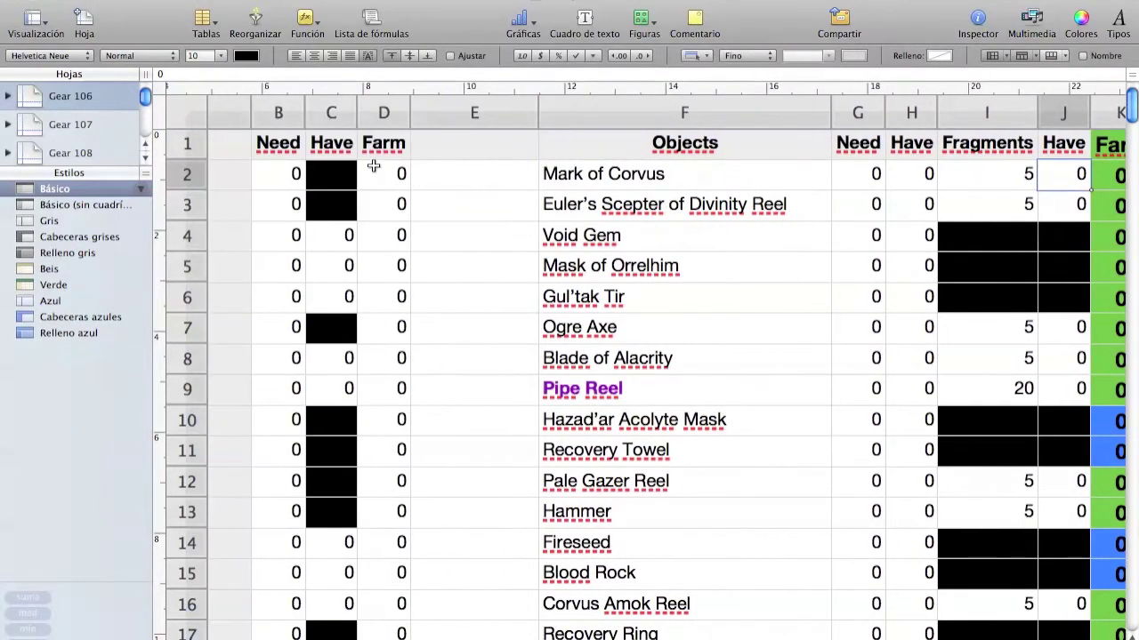
# Examine the Equipment Have column and the green and blue Farm column of the Objects table down to Bellath's Fang.
pyautogui.click(345, 149)
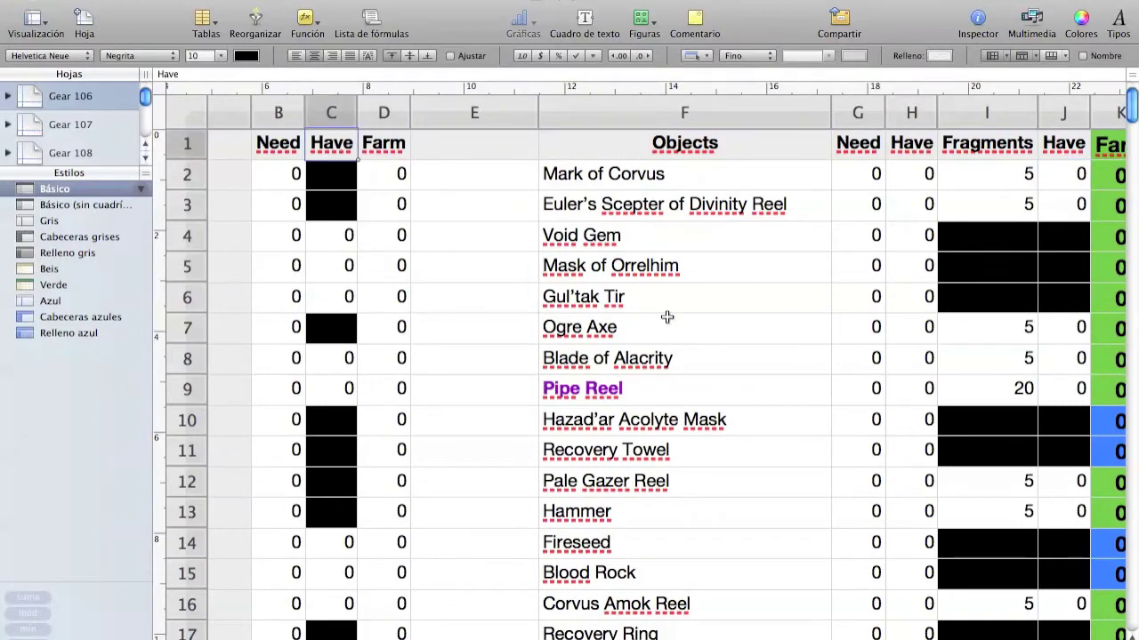
pyautogui.hscroll(2, 667, 318)
pyautogui.hscroll(2, 830, 350)
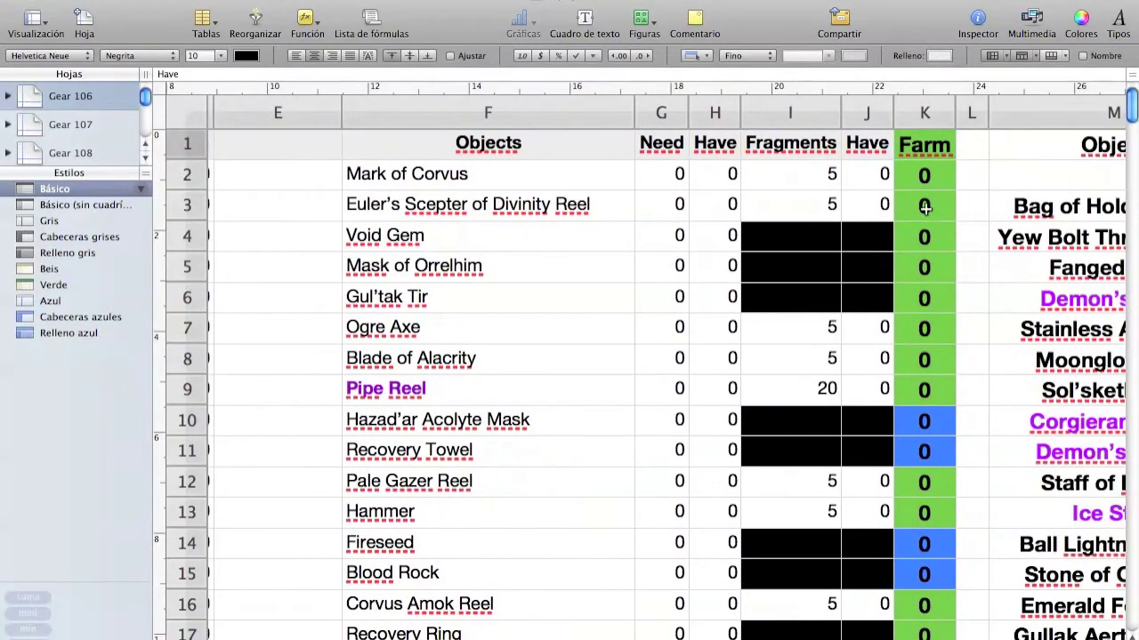
pyautogui.scroll(-20, 941, 388)
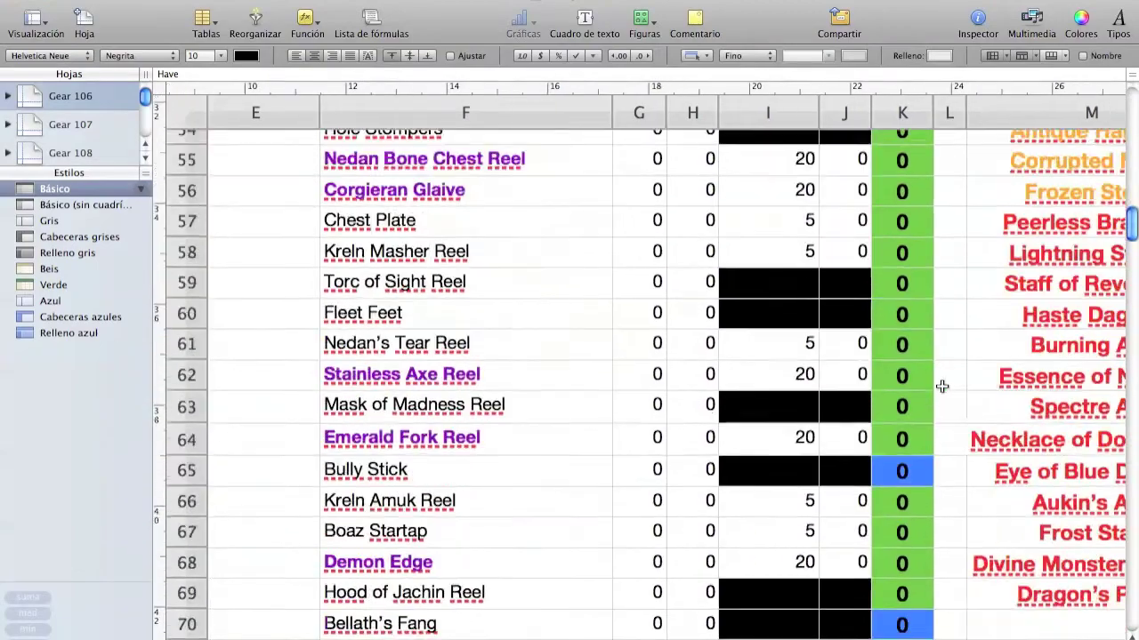
pyautogui.scroll(-5, 942, 387)
pyautogui.scroll(15, 941, 386)
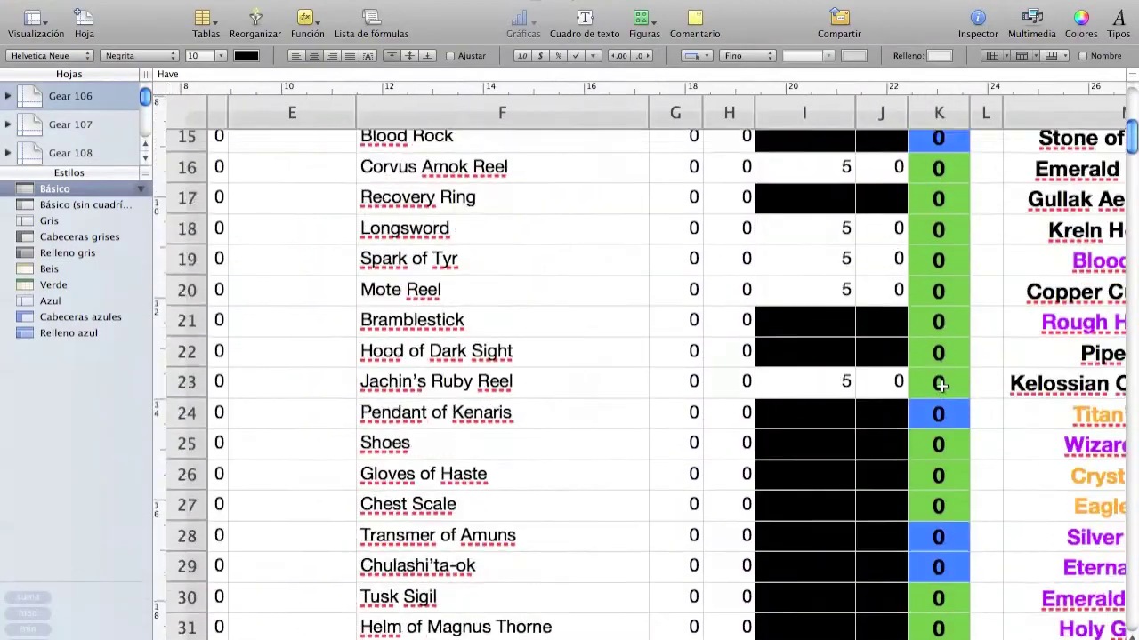
# Review the Object and First columns from Bag of Holding Reel down to the red gear such as Haste Dagger.
pyautogui.hscroll(5, 942, 386)
pyautogui.hscroll(3, 941, 365)
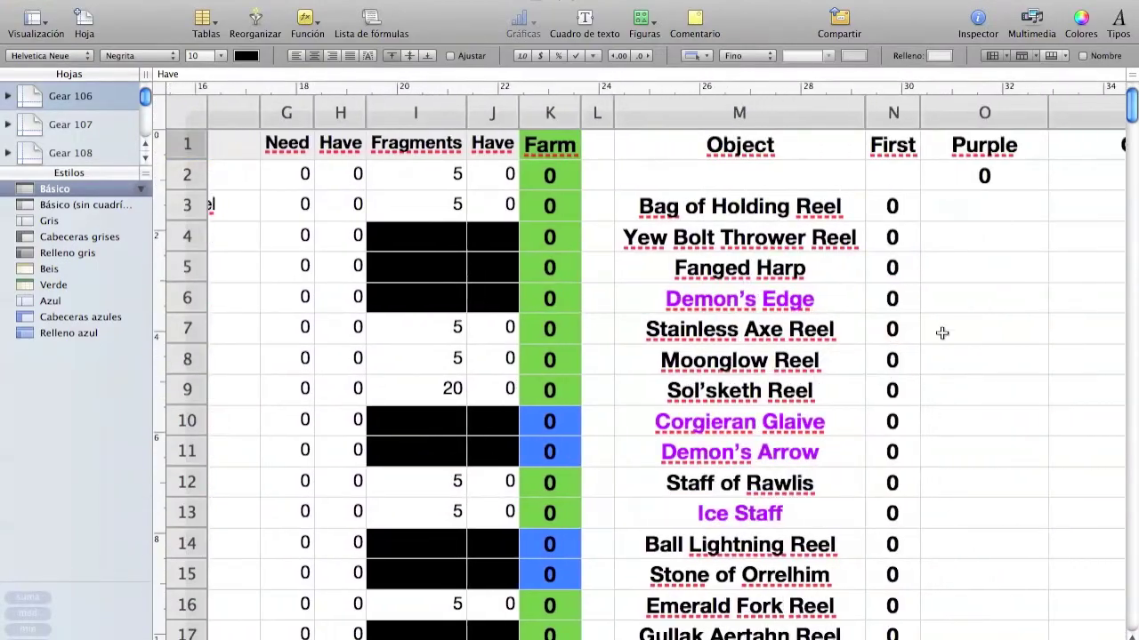
pyautogui.hscroll(4, 935, 241)
pyautogui.scroll(-12, 882, 230)
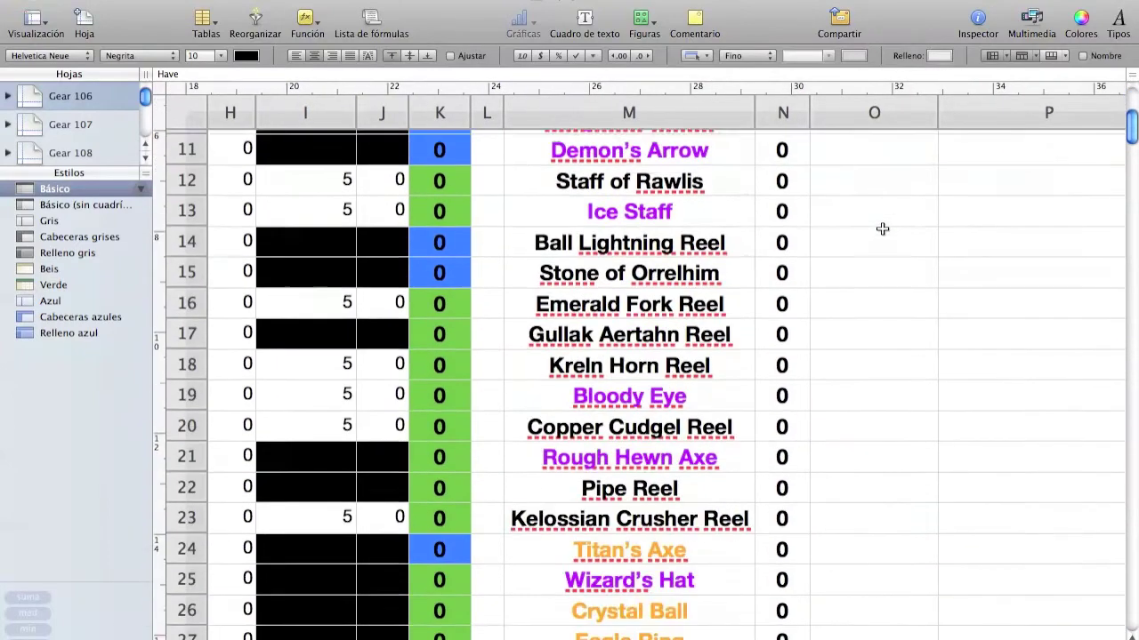
pyautogui.scroll(-9, 882, 230)
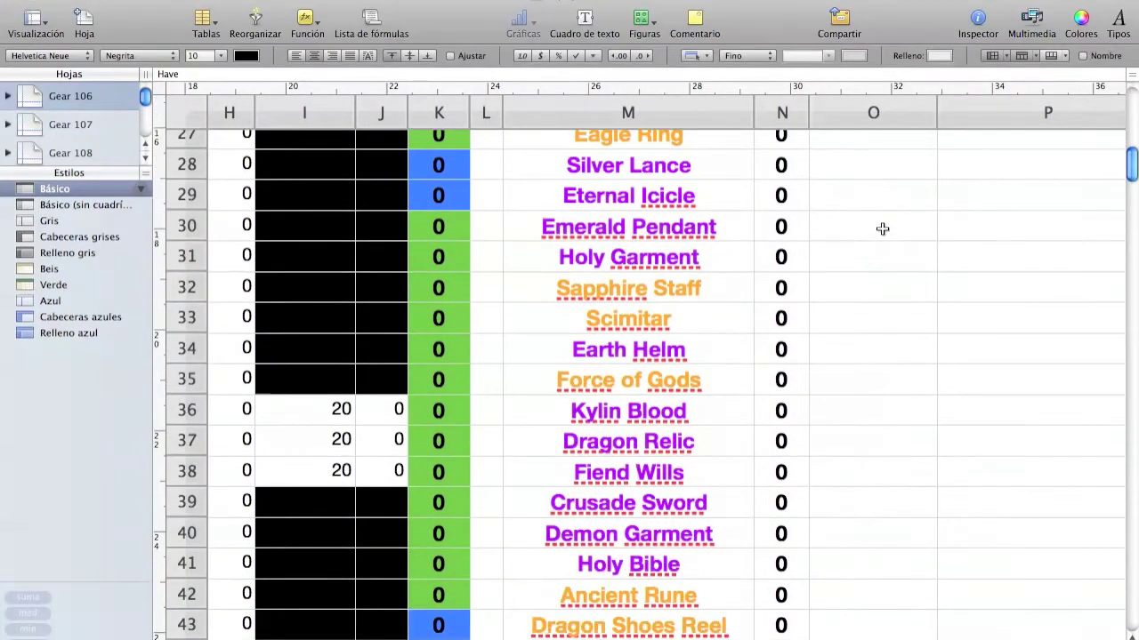
pyautogui.scroll(-2, 882, 230)
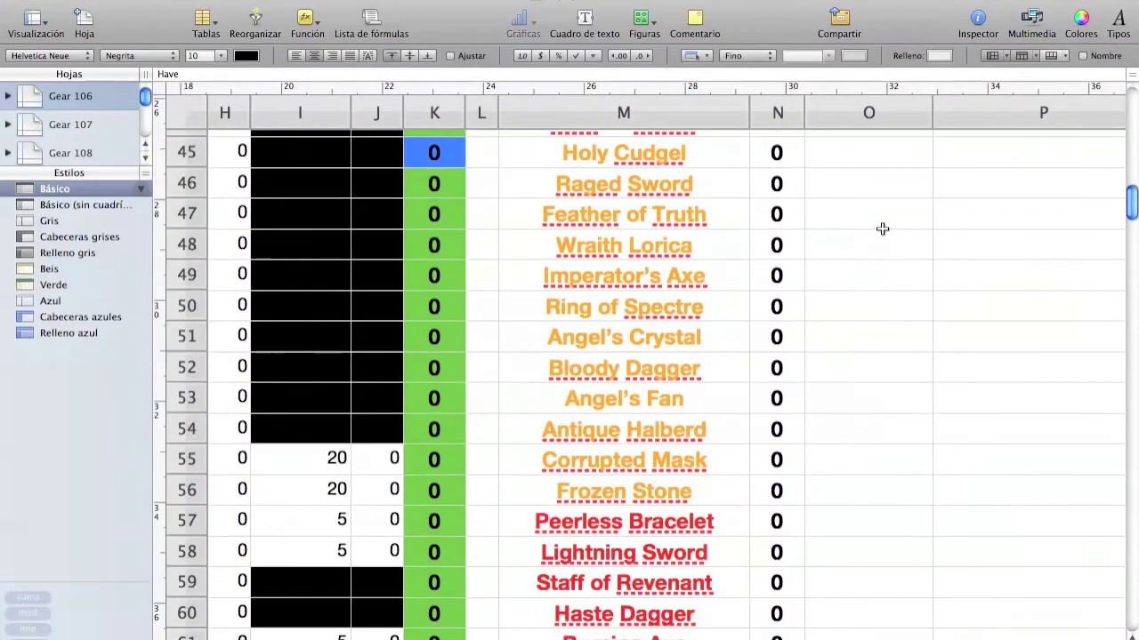
pyautogui.scroll(20, 882, 229)
pyautogui.hscroll(-1, 882, 230)
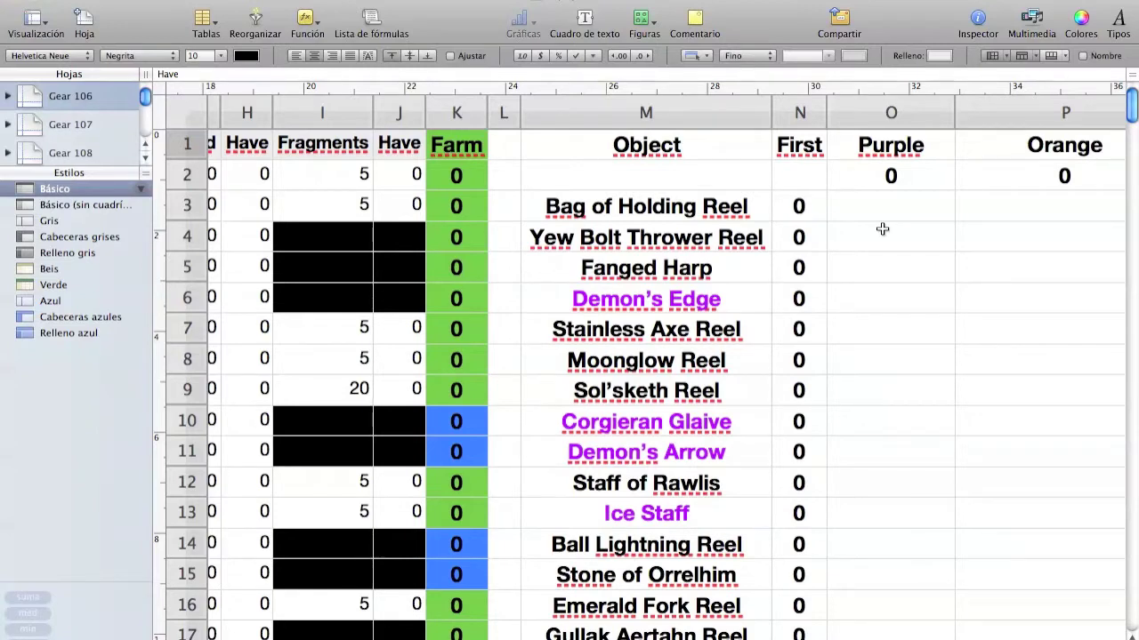
# Go through the Object names one by one from Bag of Holding Reel to Ice Staff.
pyautogui.click(712, 208)
pyautogui.press('Down')
pyautogui.press('Down')
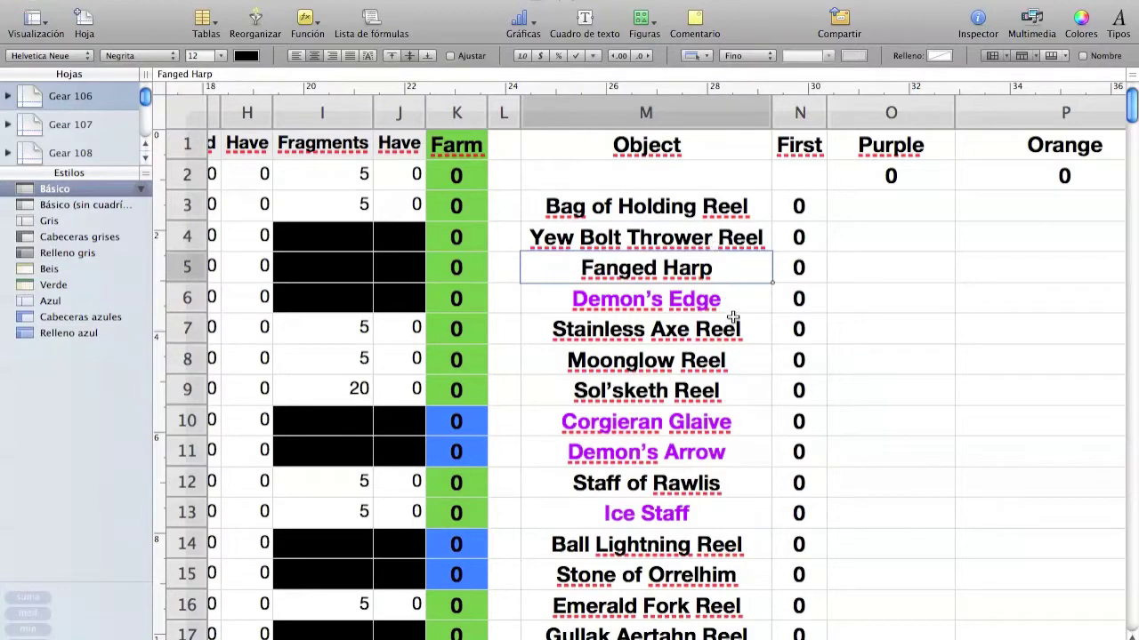
pyautogui.press('Down')
pyautogui.press('Down')
pyautogui.press('Down')
pyautogui.press('Down')
pyautogui.press('Down')
pyautogui.press('Down')
pyautogui.press('Down')
pyautogui.press('Down')
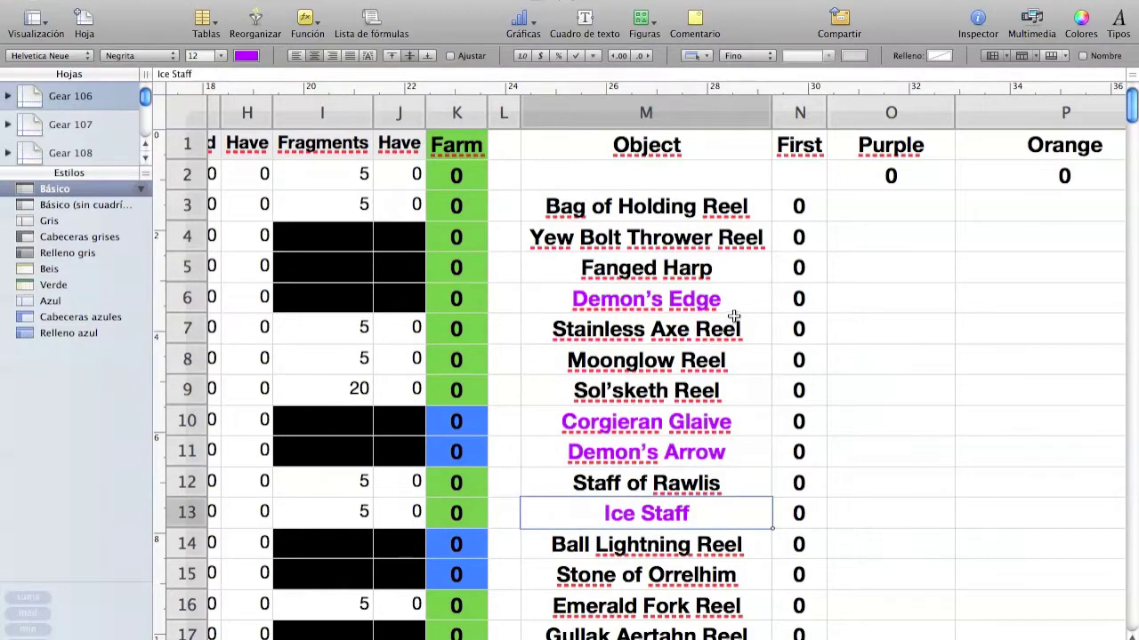
# Examine the First column beside the black, purple and orange object names, down past Angel's Crystal.
pyautogui.hscroll(2, 848, 314)
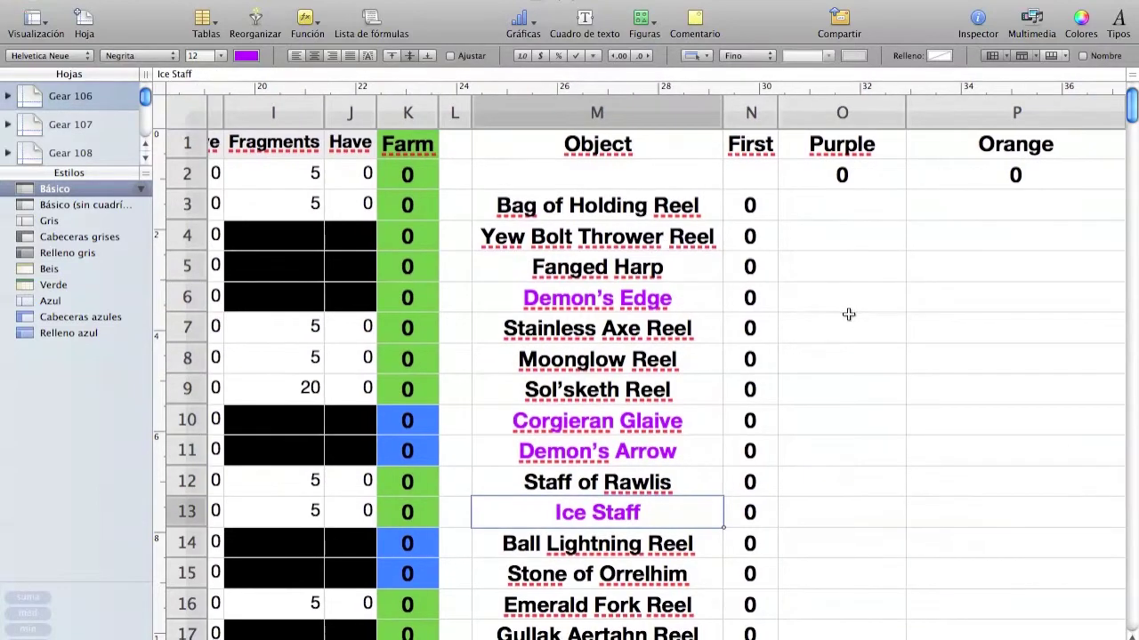
pyautogui.scroll(-1, 848, 314)
pyautogui.scroll(-2, 848, 314)
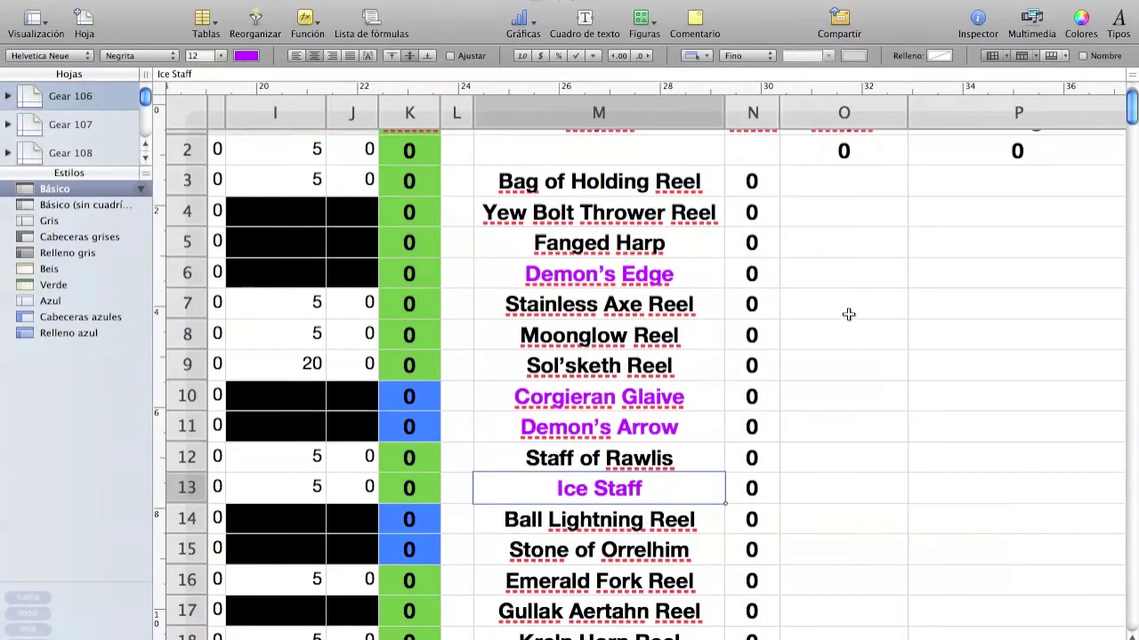
pyautogui.scroll(-1, 847, 314)
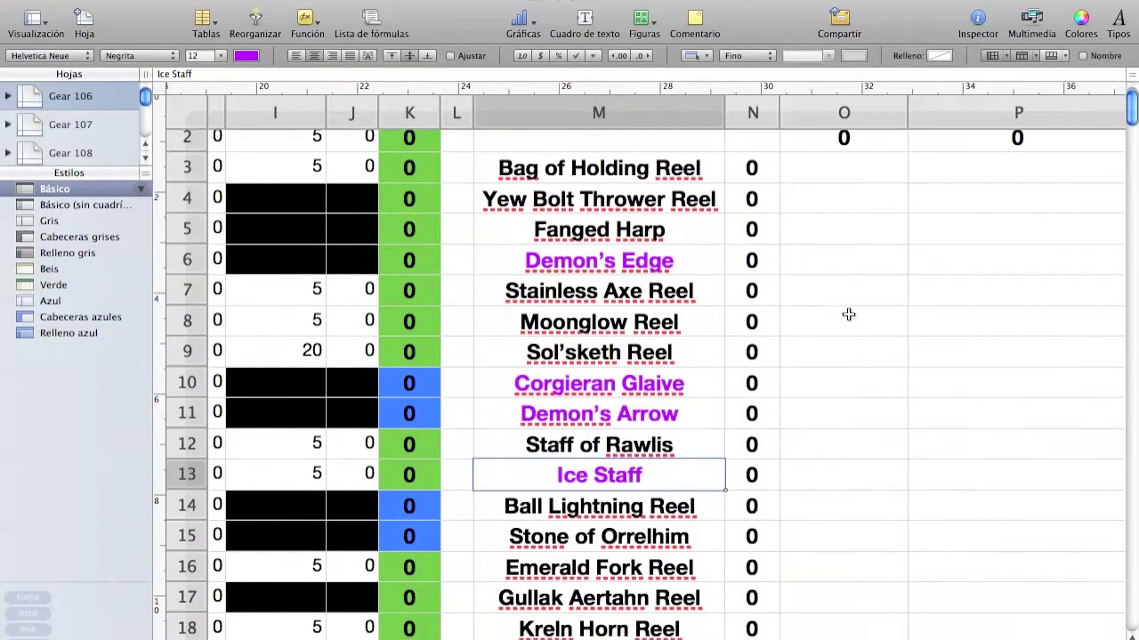
pyautogui.scroll(3, 848, 314)
pyautogui.hscroll(-1, 848, 314)
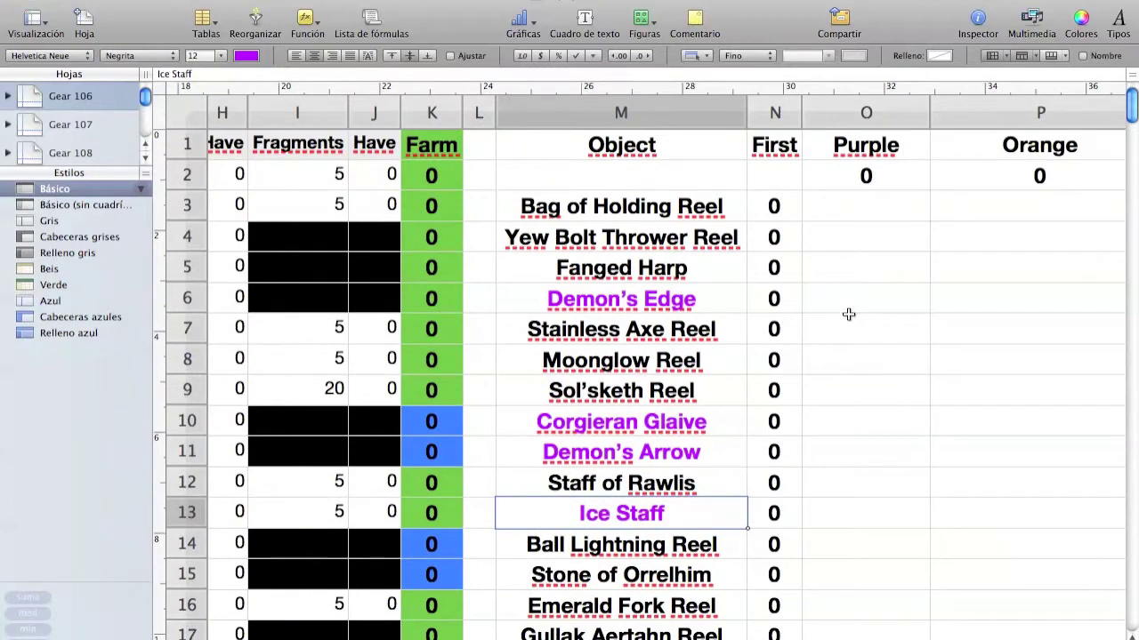
pyautogui.scroll(-5, 848, 314)
pyautogui.scroll(-3, 848, 314)
pyautogui.hscroll(1, 780, 309)
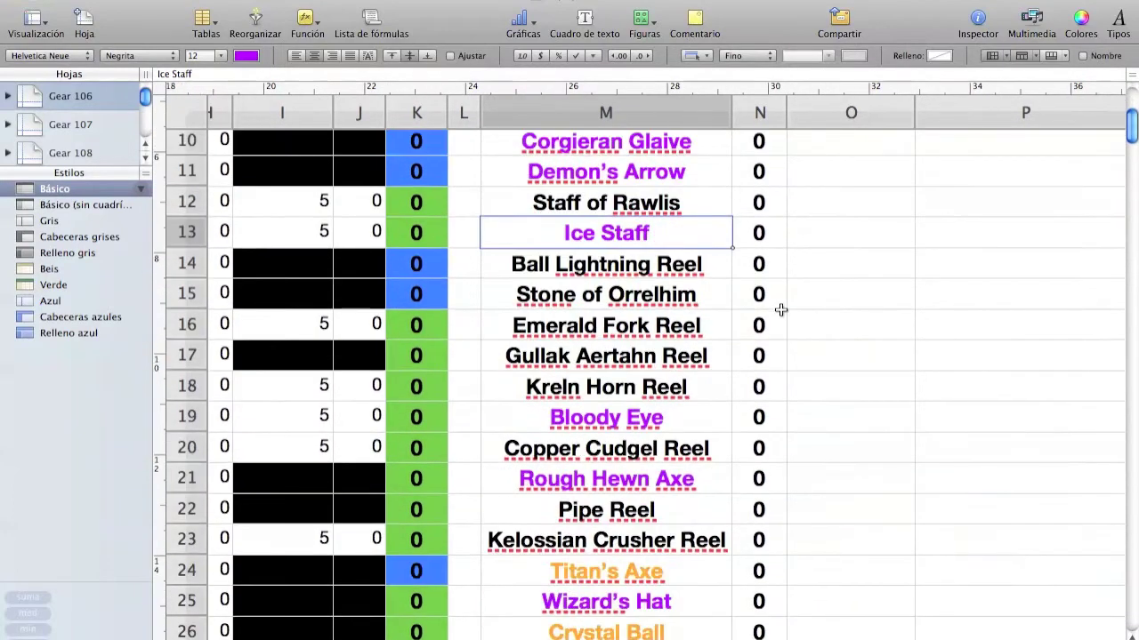
pyautogui.scroll(-3, 774, 307)
pyautogui.scroll(-3, 742, 338)
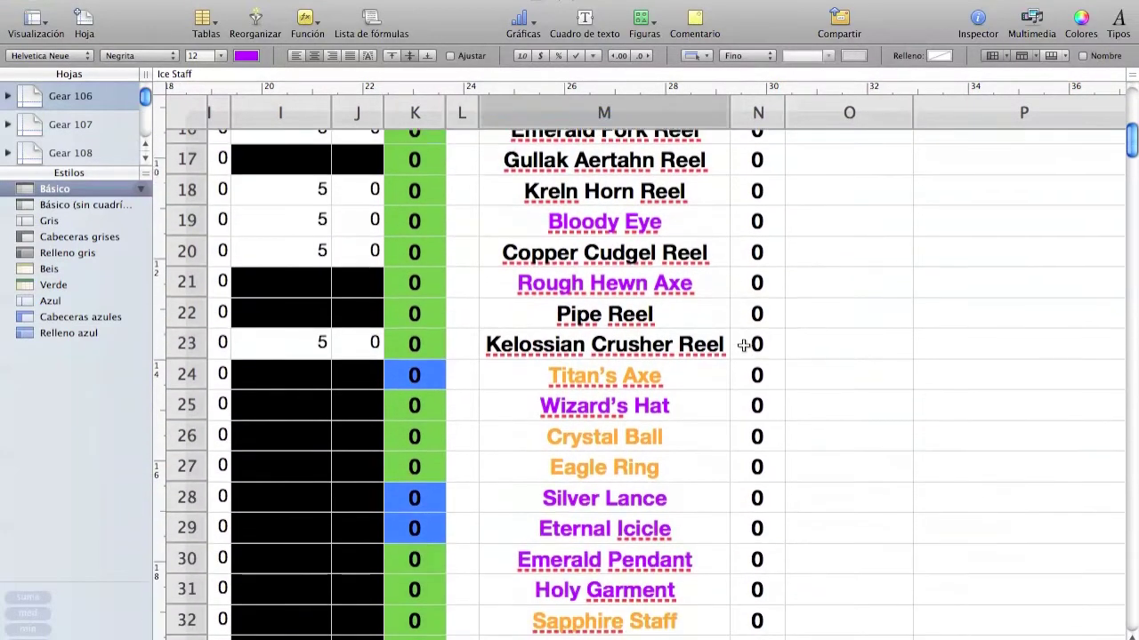
pyautogui.scroll(-4, 749, 383)
pyautogui.scroll(1, 752, 392)
pyautogui.scroll(-5, 752, 391)
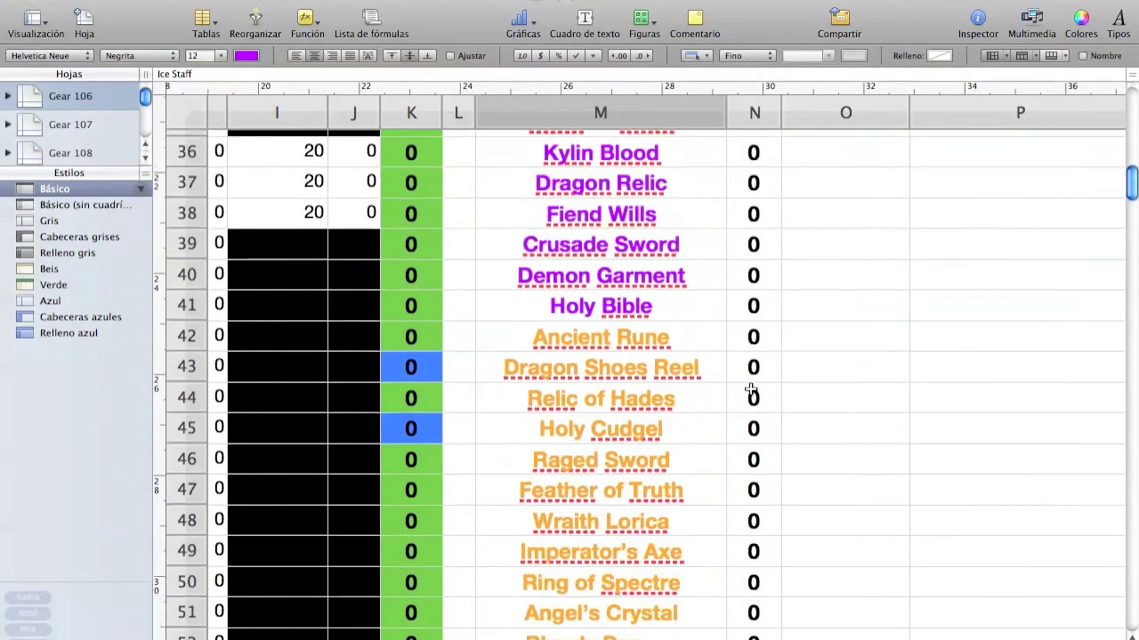
pyautogui.scroll(-3, 751, 391)
pyautogui.scroll(15, 750, 389)
pyautogui.hscroll(4, 750, 389)
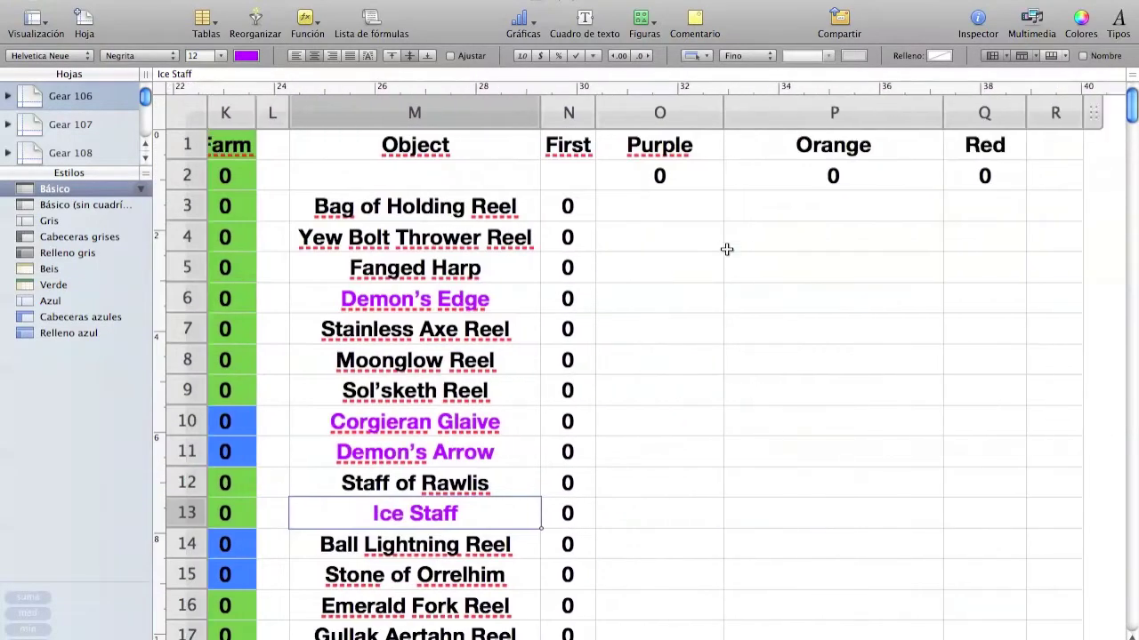
# Inspect the formulas behind the Purple, Orange and Red totals in row 2.
pyautogui.click(679, 177)
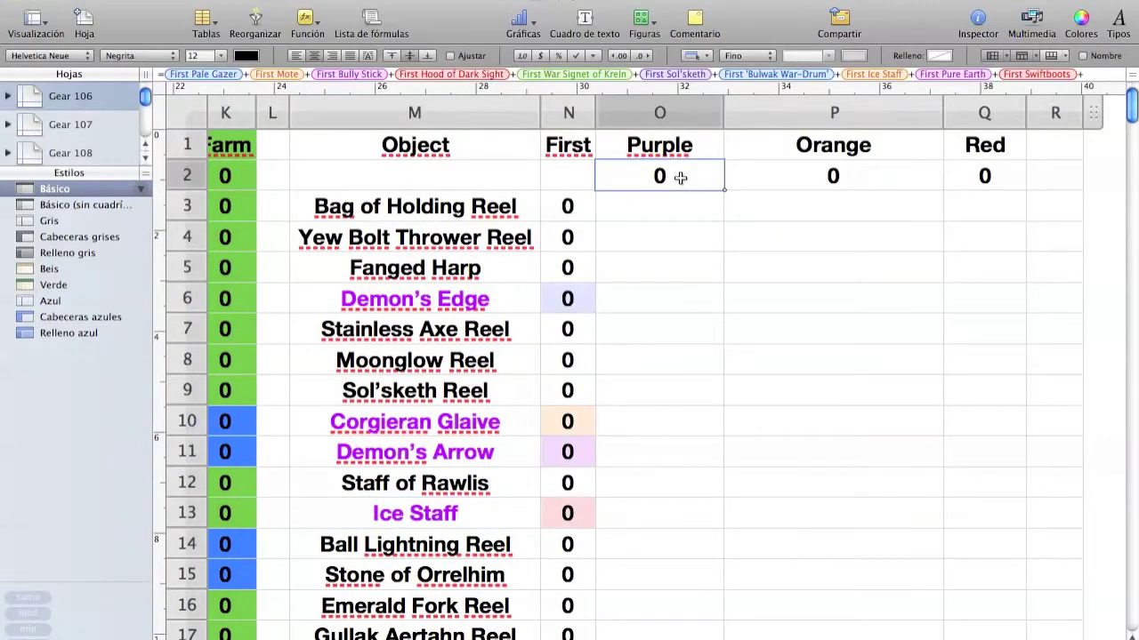
pyautogui.press('Tab')
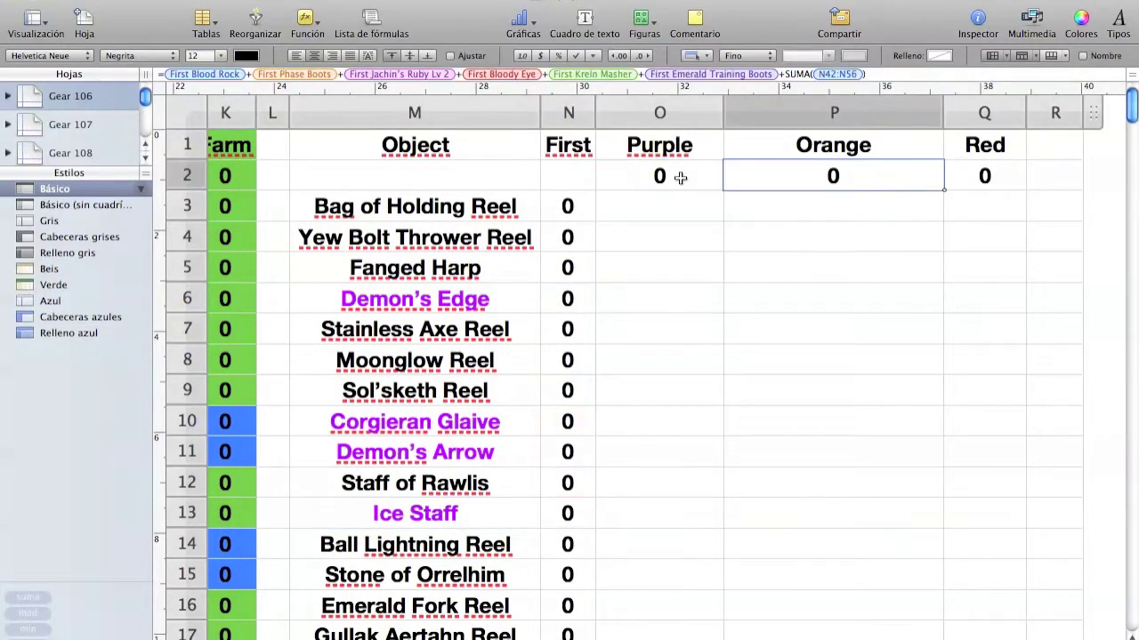
pyautogui.press('Tab')
pyautogui.click(733, 240)
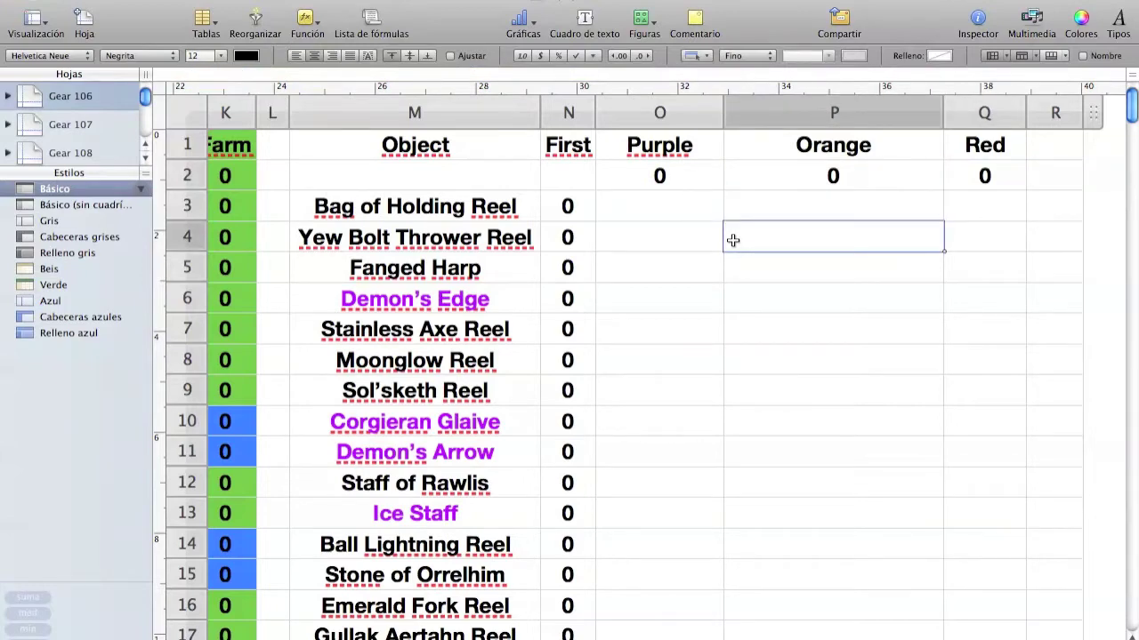
# Review the Extra Gear list and its quantities from Corgerian Glaive down to Dragon's Pearl.
pyautogui.scroll(-15, 780, 396)
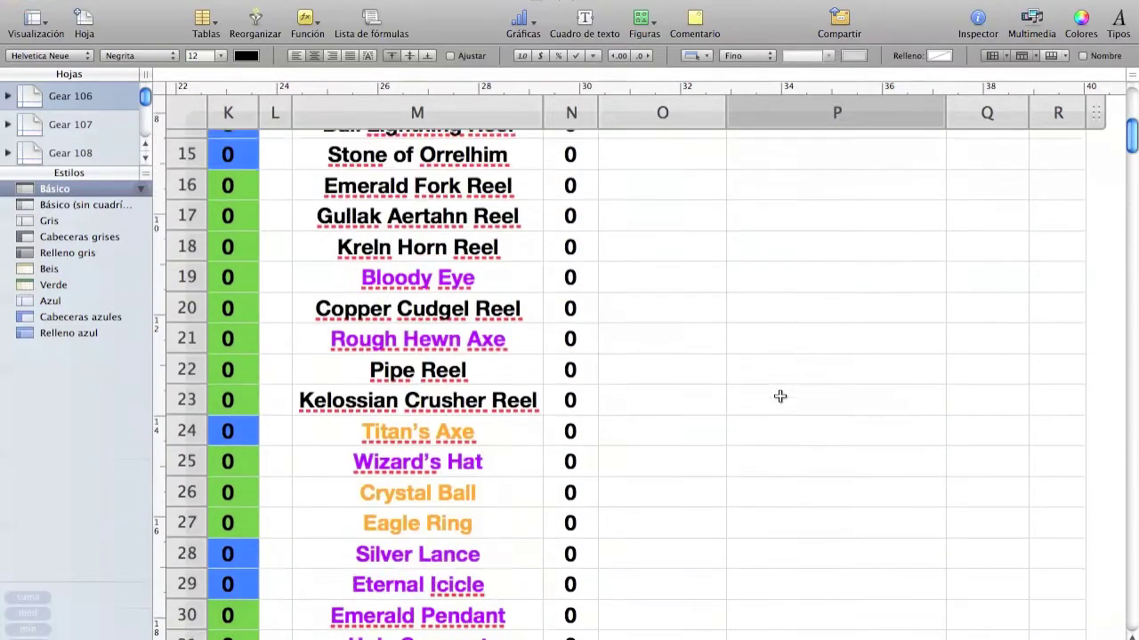
pyautogui.scroll(-8, 780, 396)
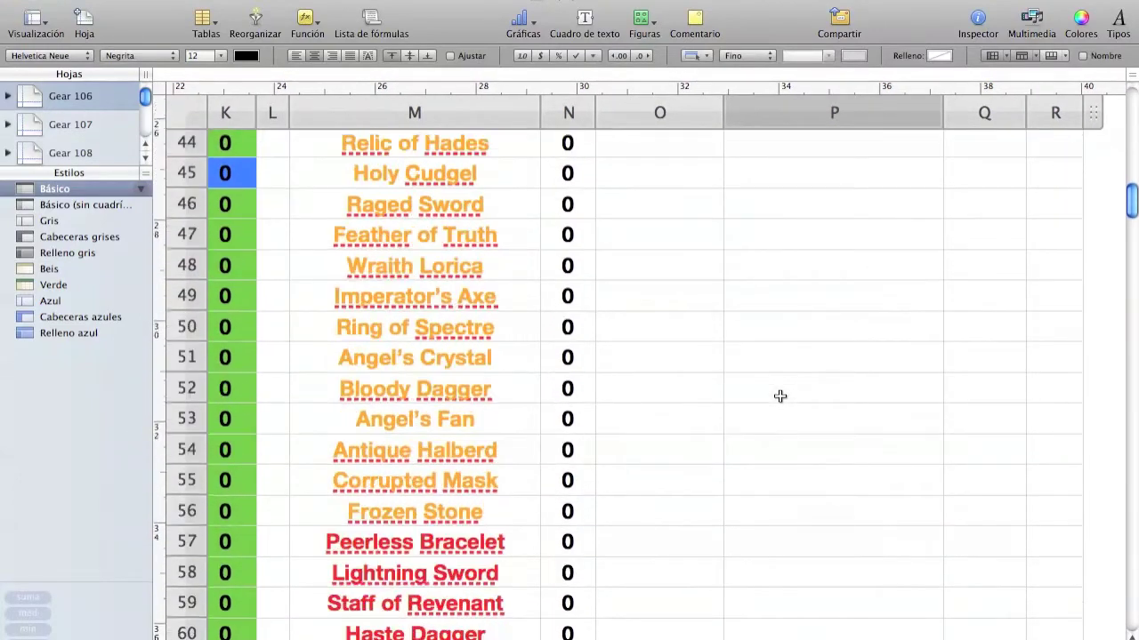
pyautogui.scroll(1, 899, 411)
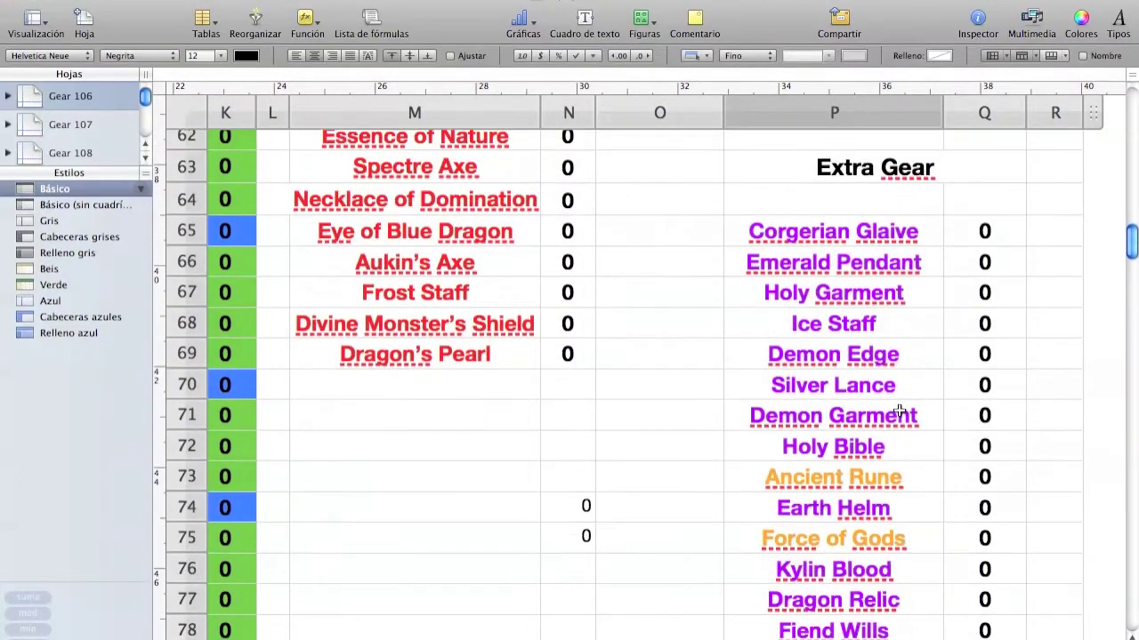
pyautogui.scroll(-6, 900, 411)
pyautogui.scroll(-3, 899, 411)
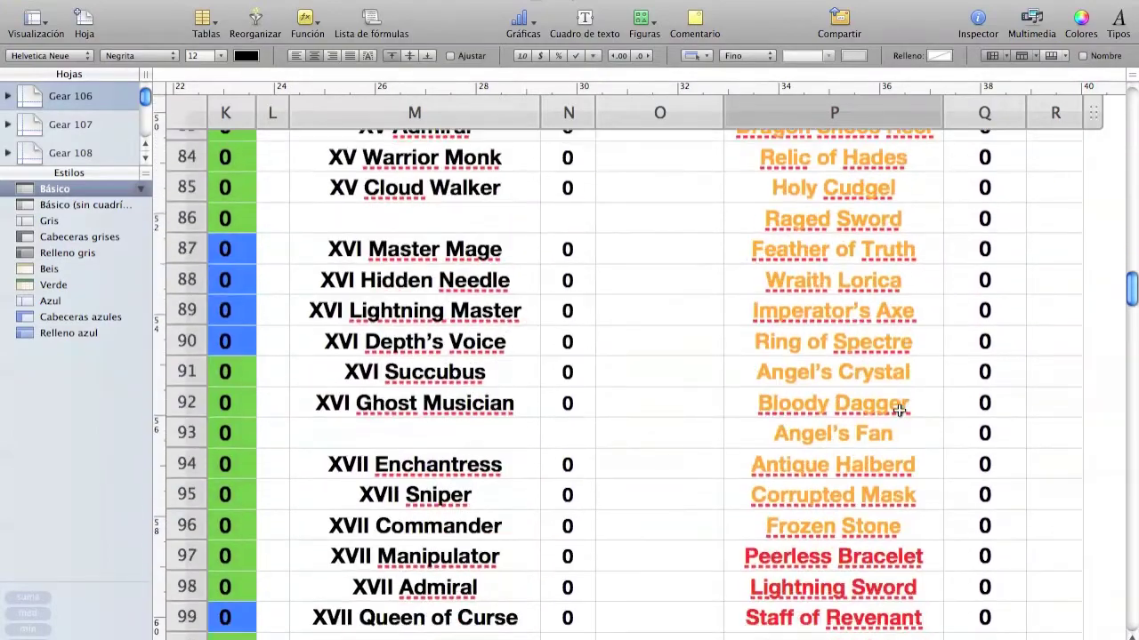
pyautogui.scroll(-5, 986, 564)
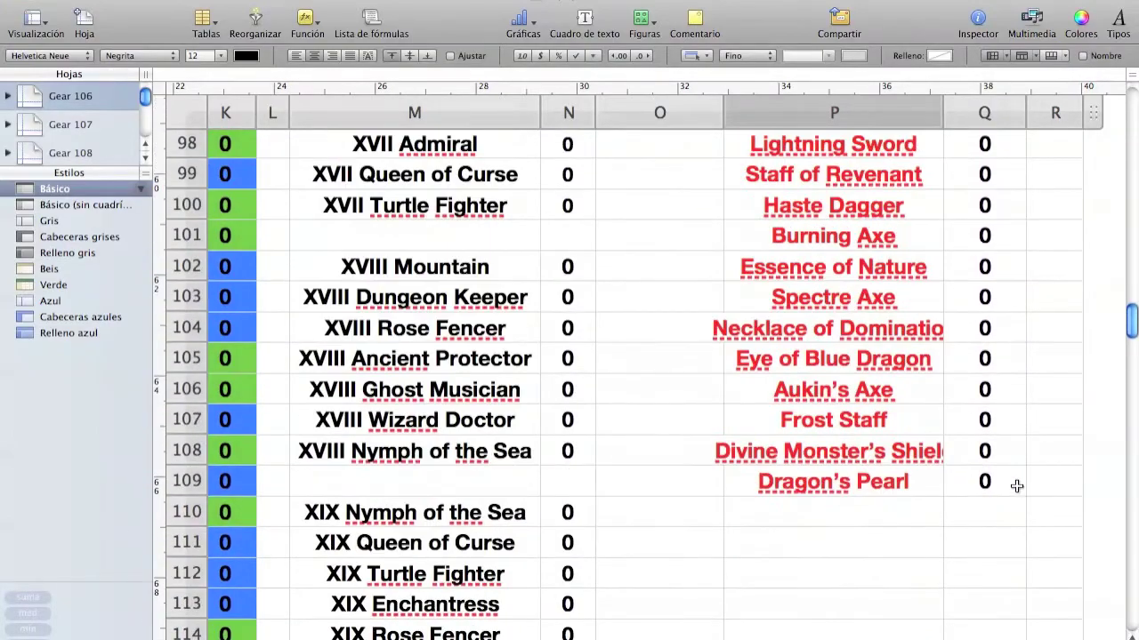
pyautogui.scroll(8, 1017, 486)
pyautogui.scroll(5, 1016, 486)
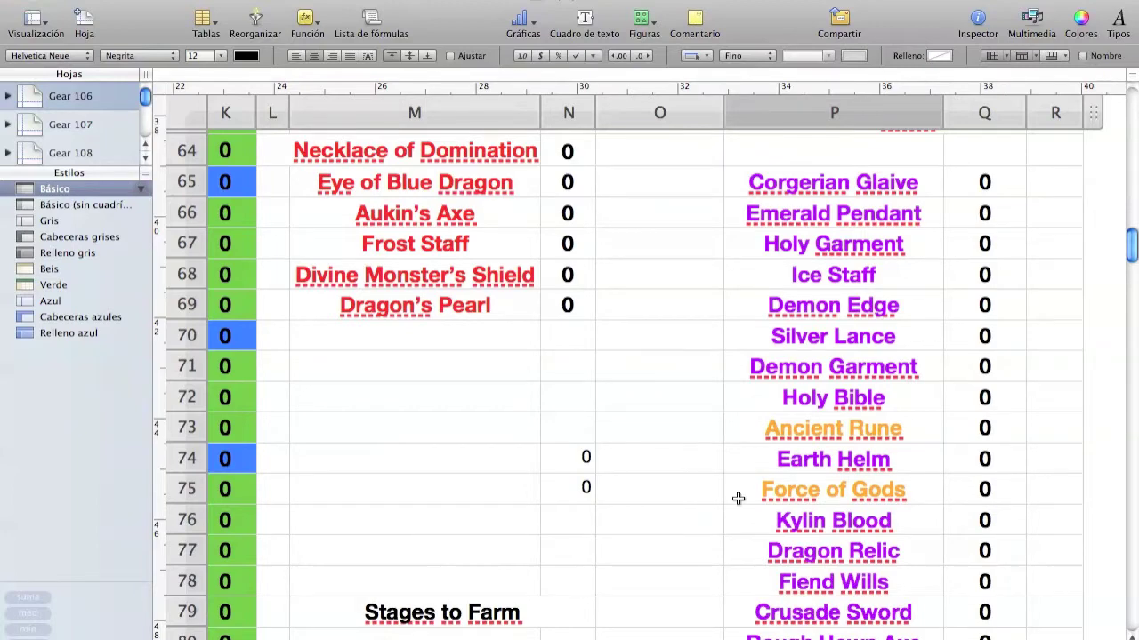
# Review the Stages to Farm list from XV Ghost Musician down to the XX stages.
pyautogui.scroll(-4, 734, 496)
pyautogui.scroll(-10, 551, 422)
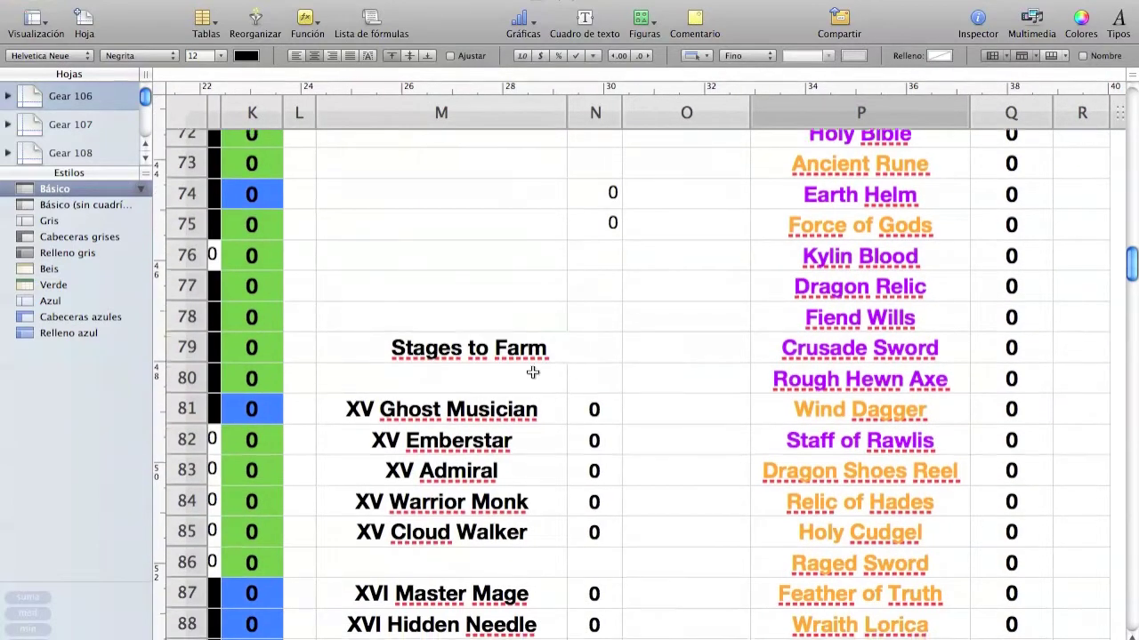
pyautogui.scroll(-6, 532, 372)
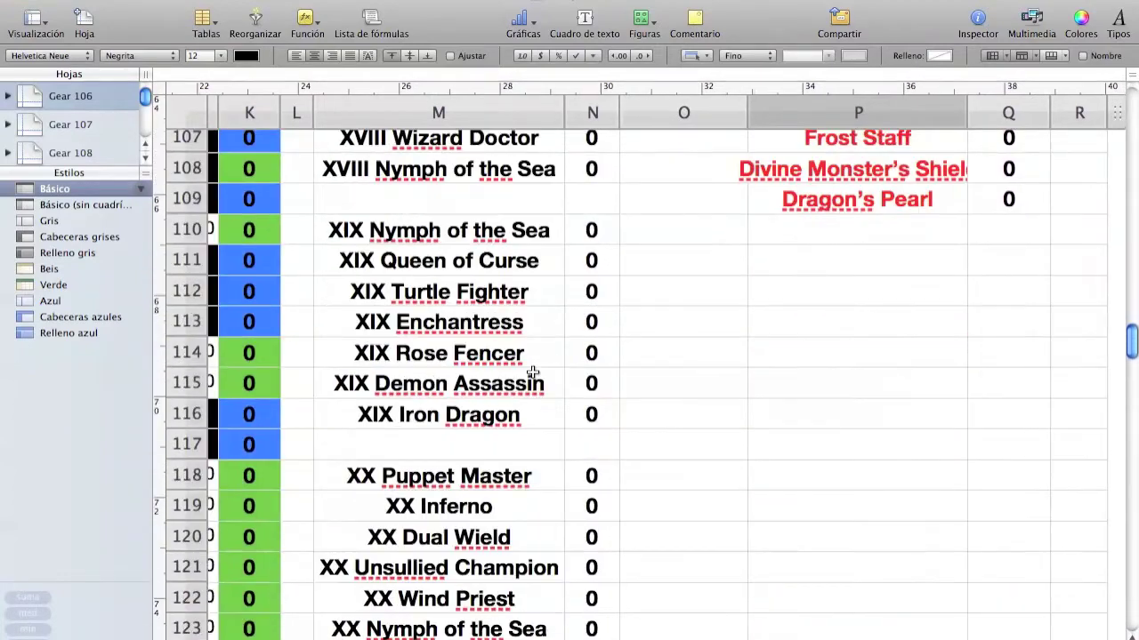
# Inspect the formulas behind the farm counts of the XX Queen of Curse and XX Unsullied Champion stages.
pyautogui.click(567, 328)
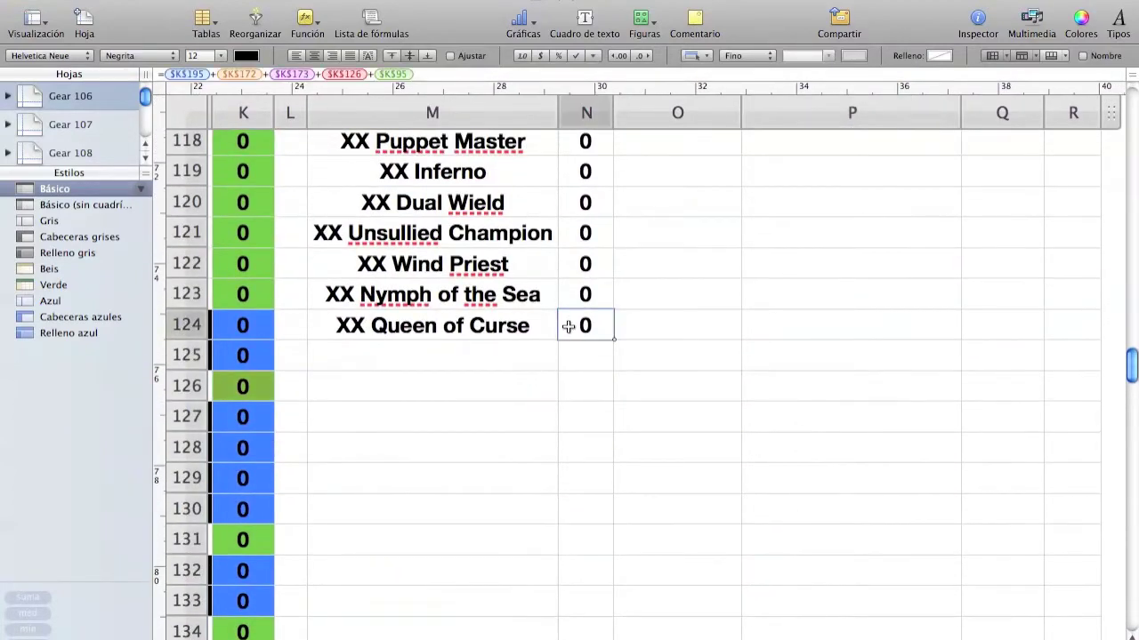
pyautogui.scroll(1, 502, 353)
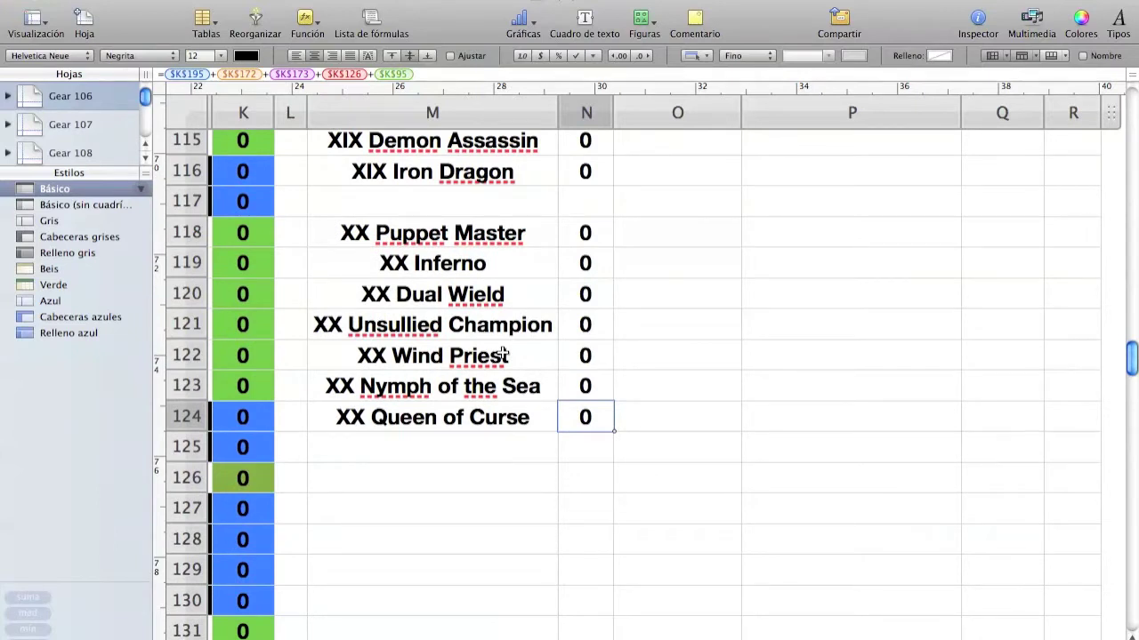
pyautogui.click(560, 327)
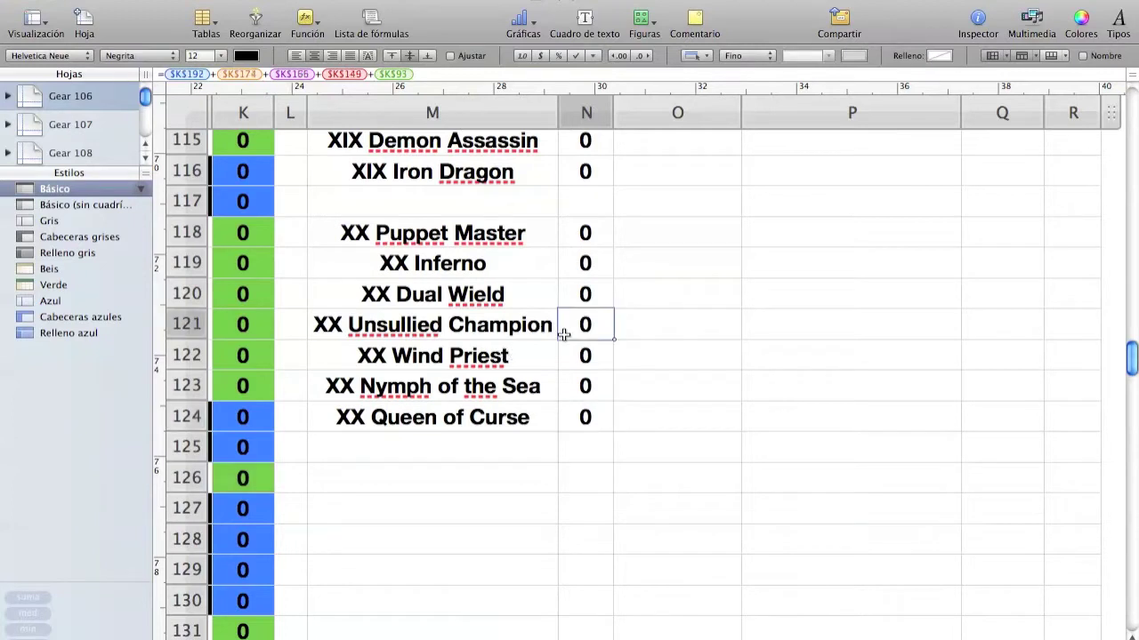
pyautogui.scroll(1, 516, 402)
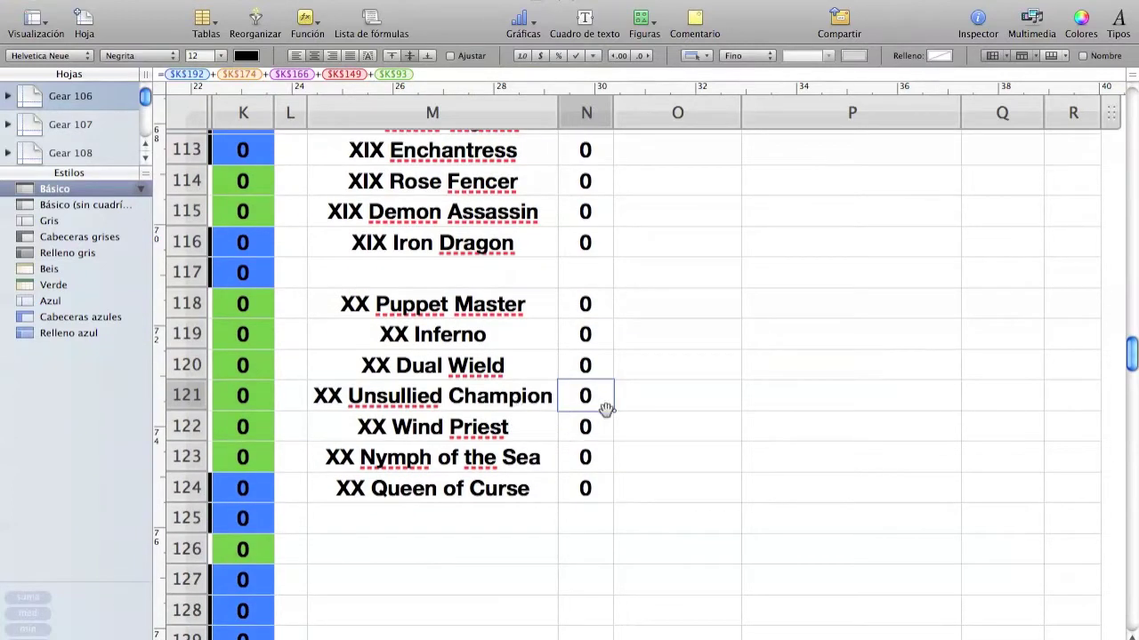
pyautogui.scroll(1, 580, 317)
pyautogui.scroll(10, 580, 317)
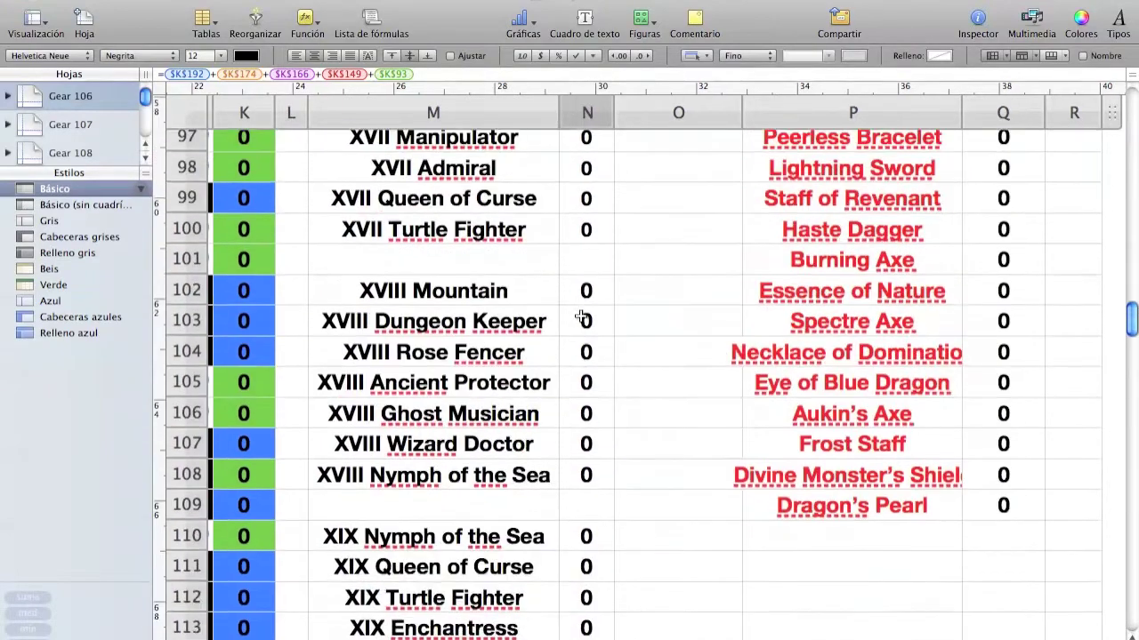
# Inspect the formulas behind the farm counts of the XX Queen of Curse stage and XX Puppet Master through XX Dual Wield.
pyautogui.scroll(-4, 580, 316)
pyautogui.scroll(-8, 580, 316)
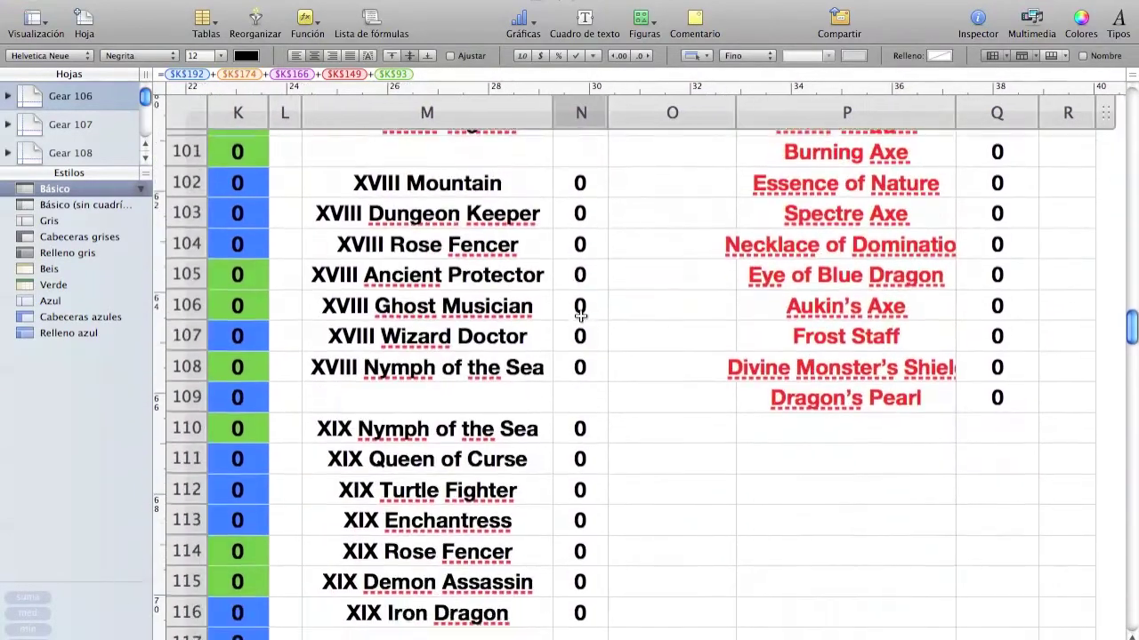
pyautogui.click(574, 432)
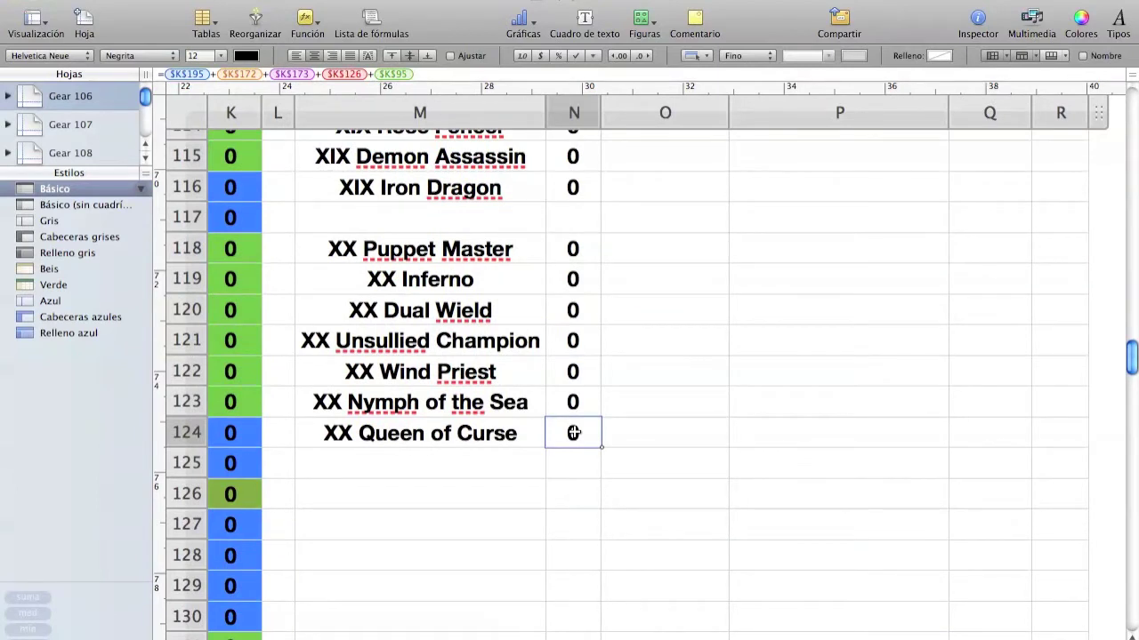
pyautogui.scroll(3, 574, 433)
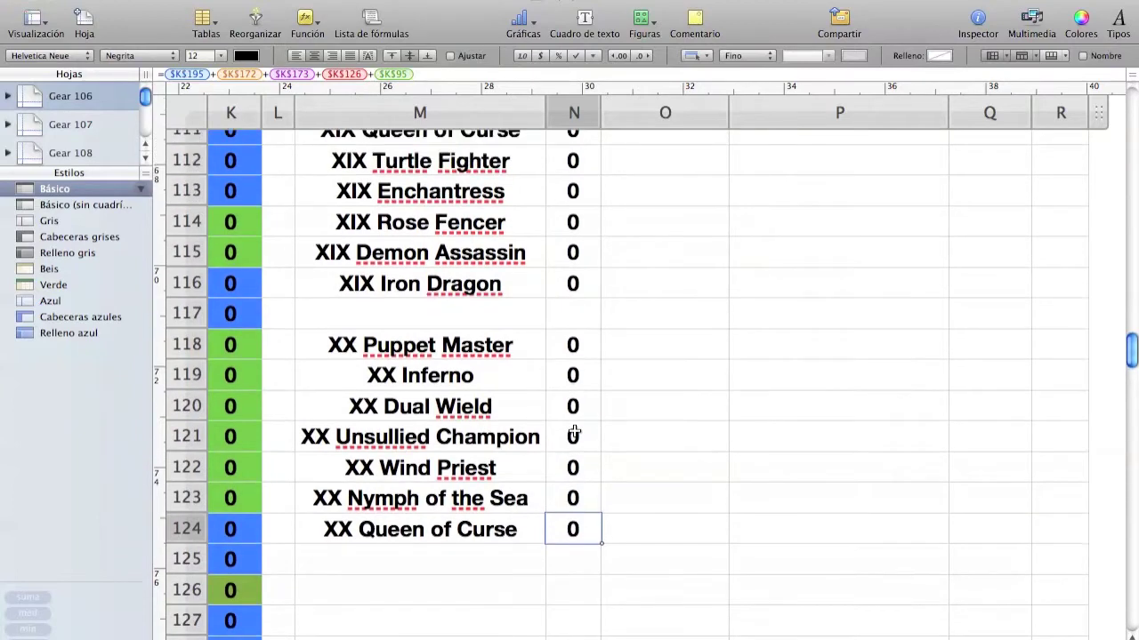
pyautogui.click(574, 344)
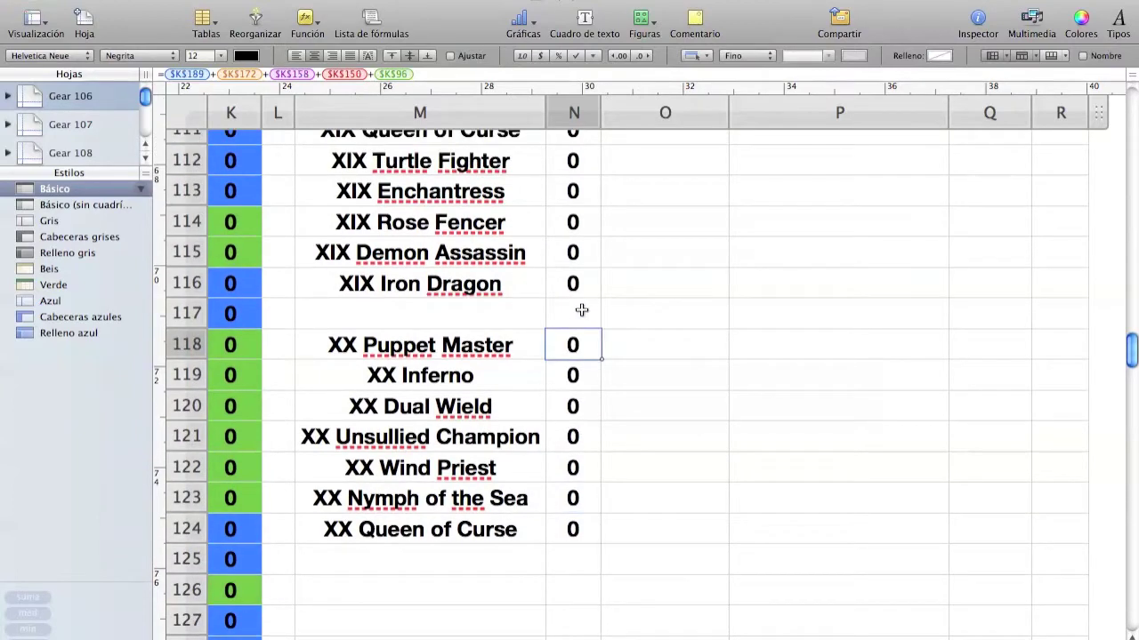
pyautogui.click(581, 310)
pyautogui.press('Down')
pyautogui.press('Down')
pyautogui.press('Down')
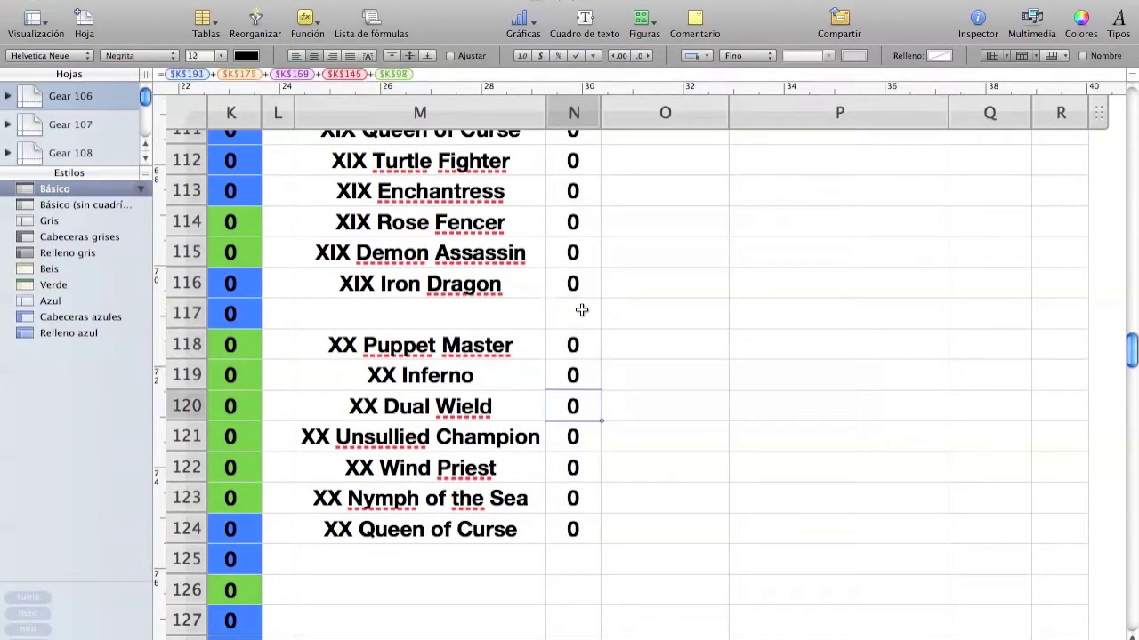
pyautogui.click(624, 326)
# Locate the Dragon's Pearl entry in row 195, at the end of the gear list in column F.
pyautogui.scroll(3, 593, 338)
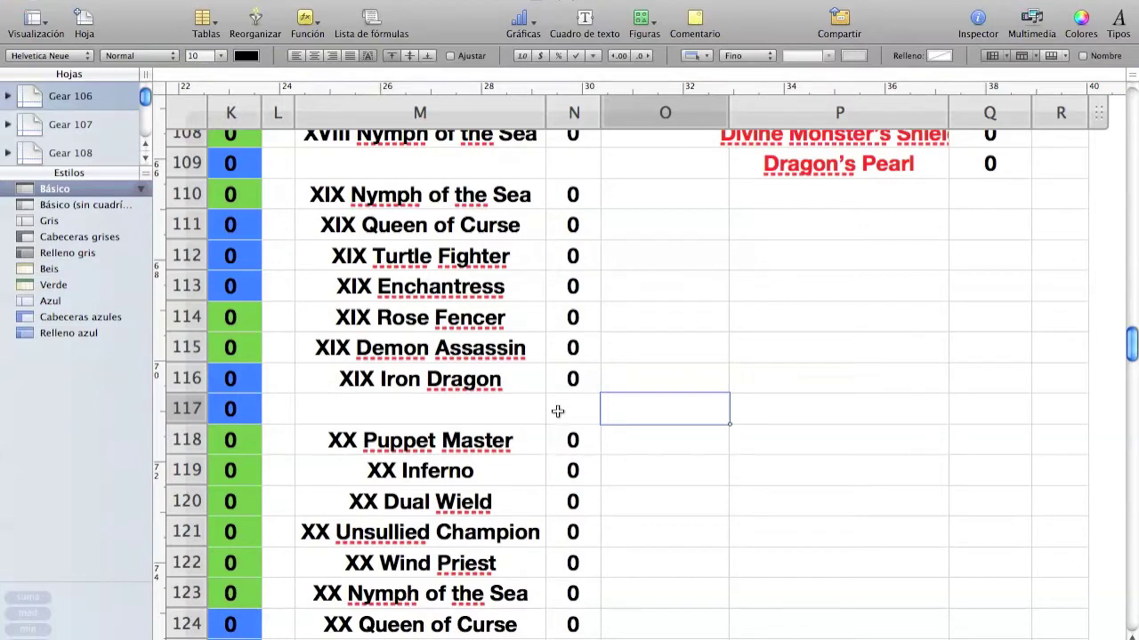
pyautogui.scroll(-1, 556, 411)
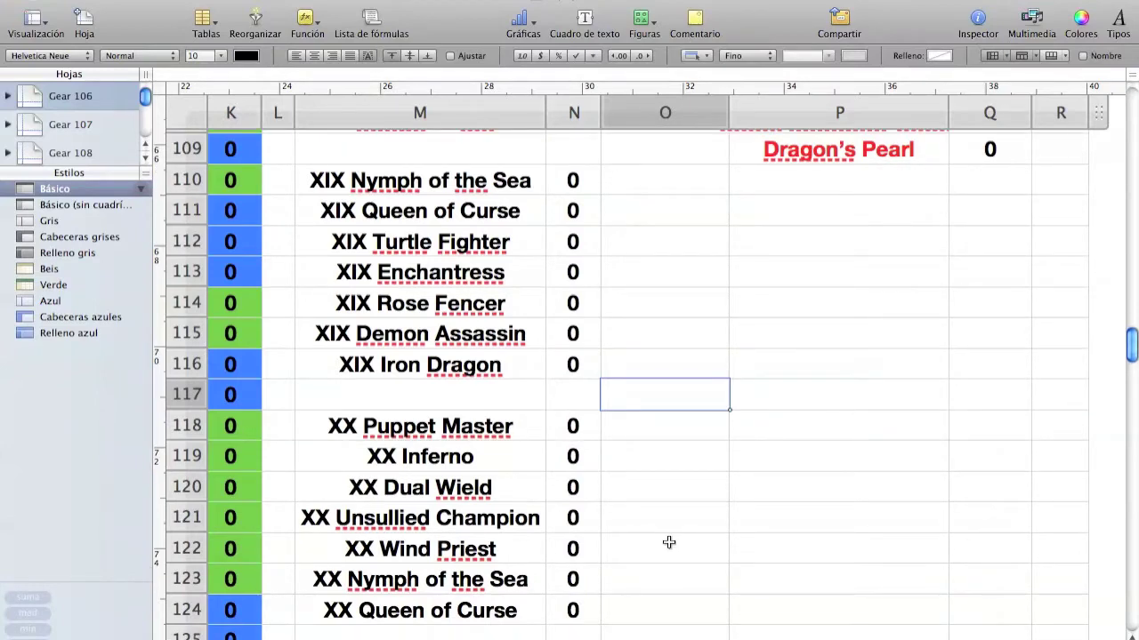
pyautogui.scroll(-3, 669, 543)
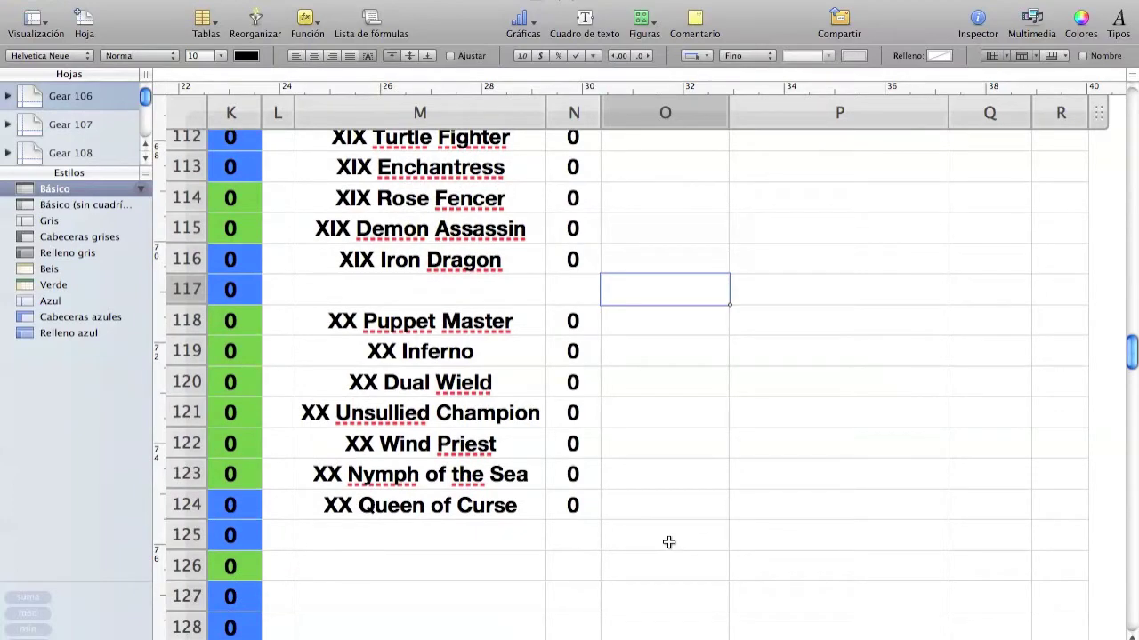
pyautogui.scroll(-20, 669, 543)
pyautogui.hscroll(-10, 669, 543)
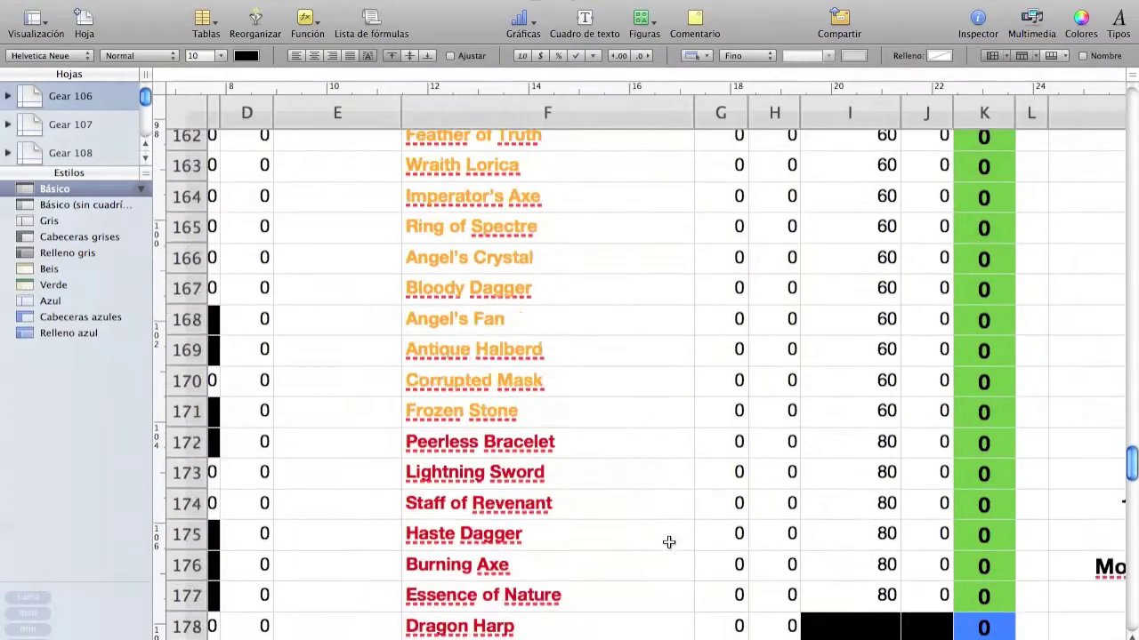
pyautogui.scroll(10, 669, 542)
pyautogui.hscroll(-1, 669, 543)
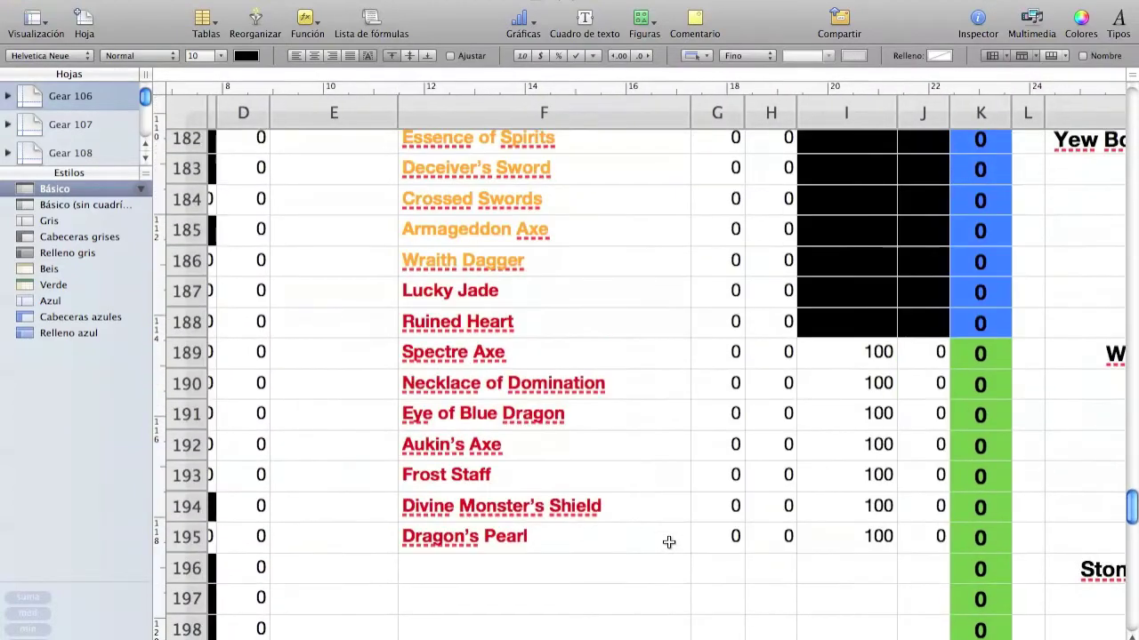
pyautogui.click(582, 546)
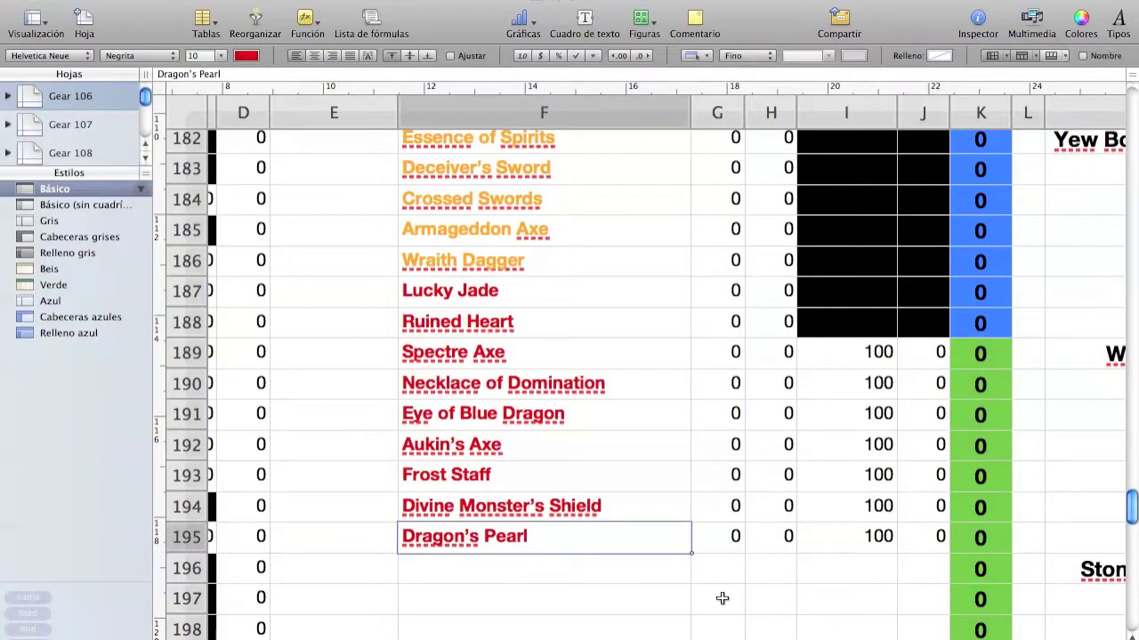
# Return to the Stages to Farm list and check which cells the XX Queen of Curse count in N124 adds up.
pyautogui.scroll(20, 857, 493)
pyautogui.hscroll(5, 856, 493)
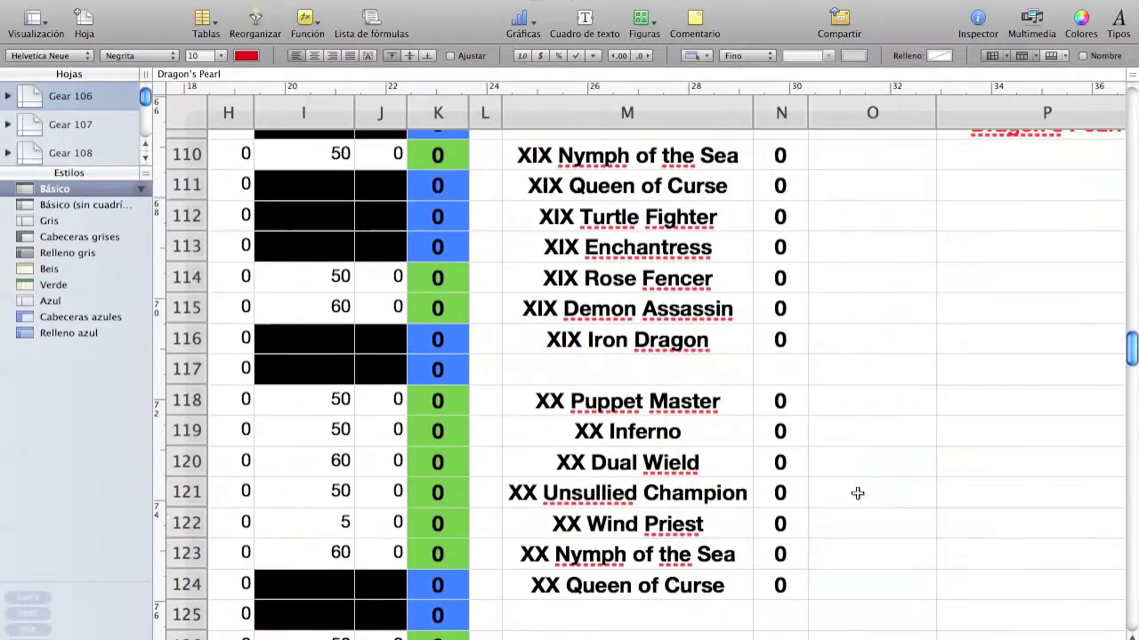
pyautogui.scroll(1, 857, 493)
pyautogui.hscroll(1, 857, 494)
pyautogui.click(766, 602)
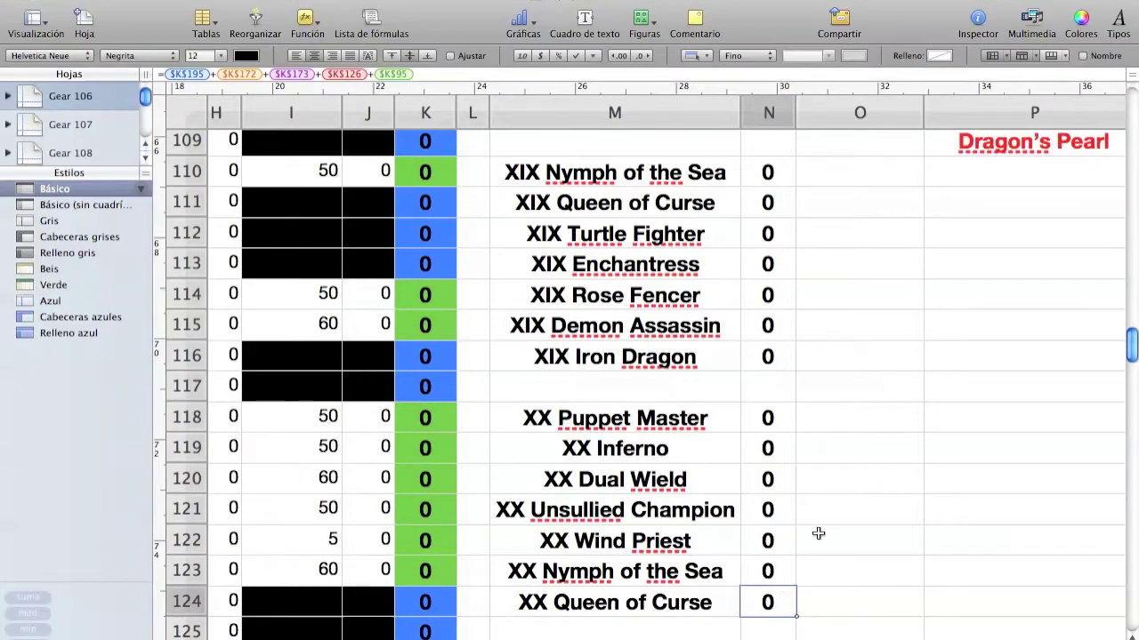
# Review the Gear 106 sheet's equipment list with its Need, Have and Farm columns, from the first rows down to the red items.
pyautogui.scroll(15, 819, 533)
pyautogui.scroll(8, 818, 533)
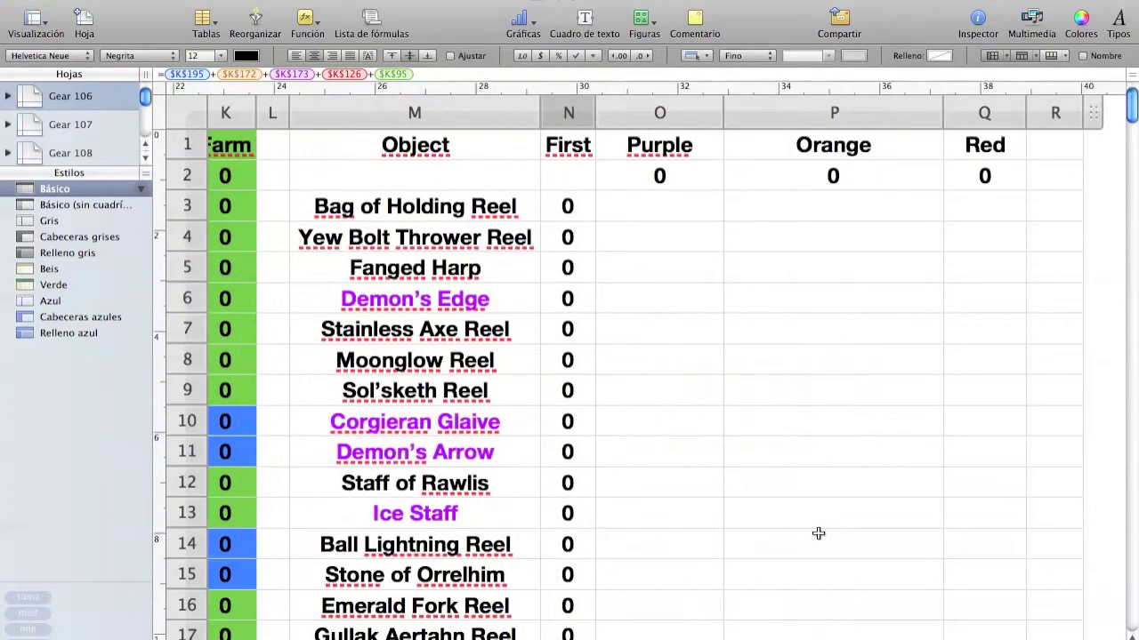
pyautogui.hscroll(-10, 818, 534)
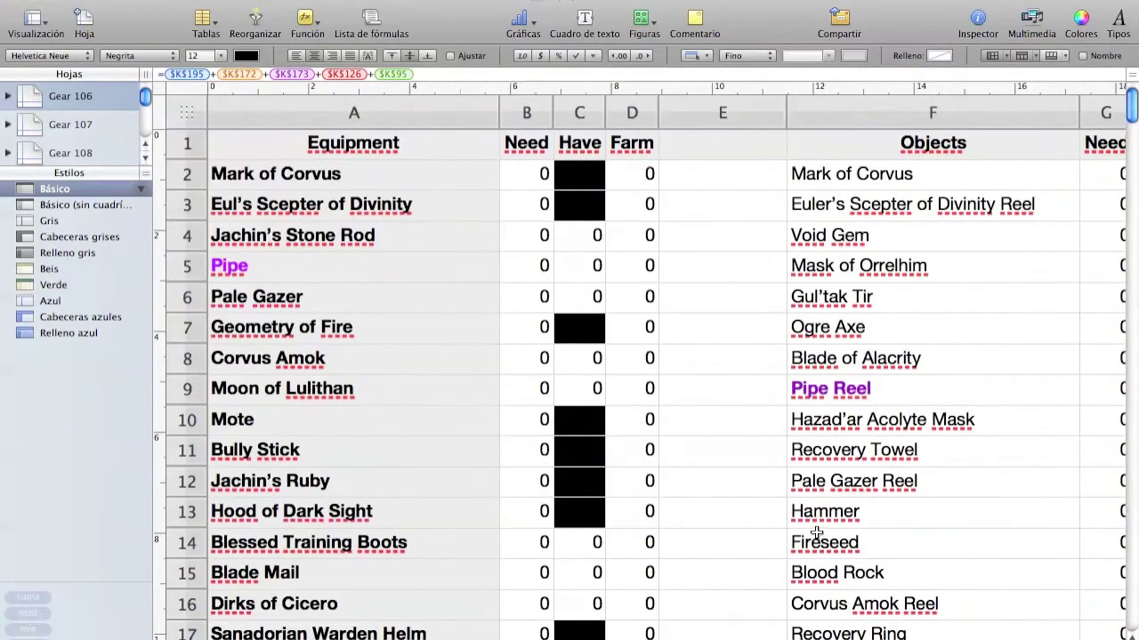
pyautogui.scroll(-20, 665, 444)
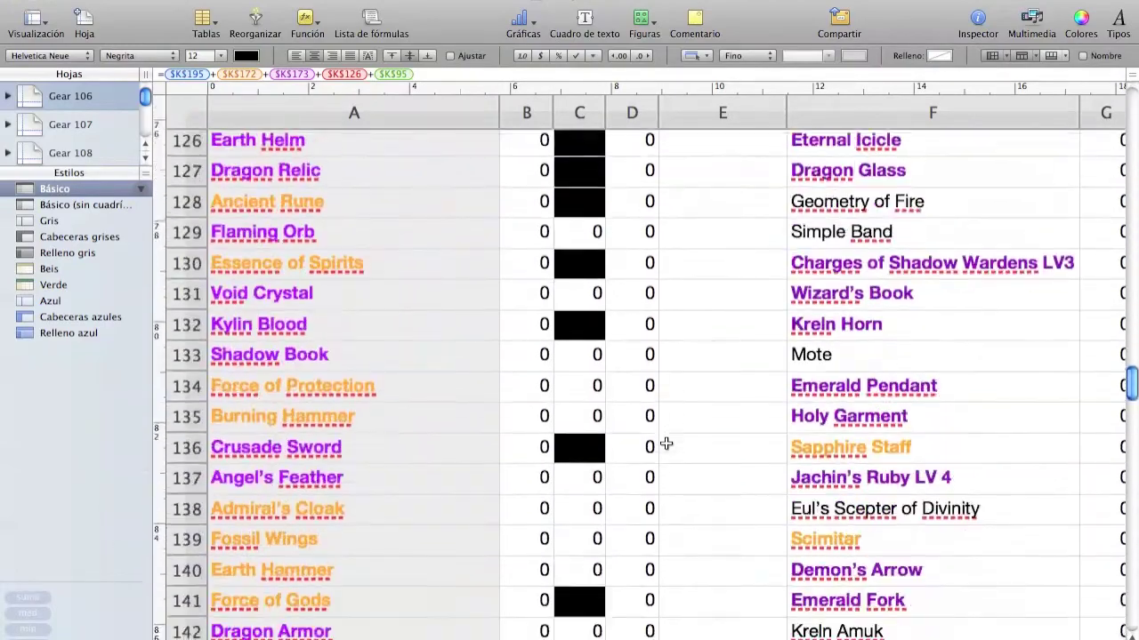
pyautogui.scroll(-8, 602, 320)
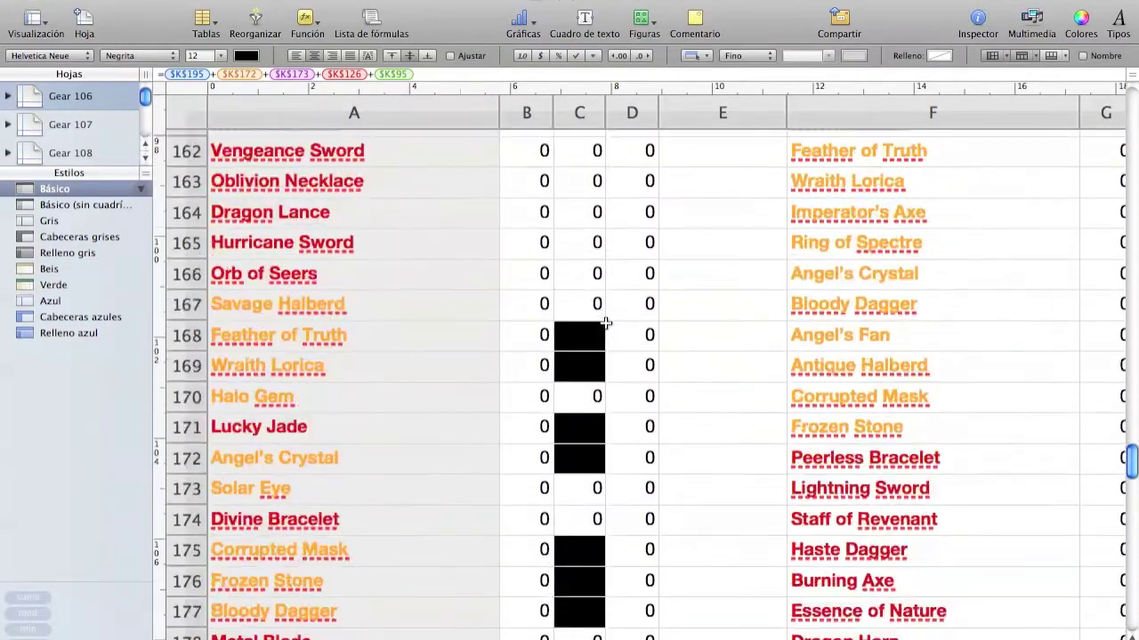
pyautogui.scroll(-2, 604, 322)
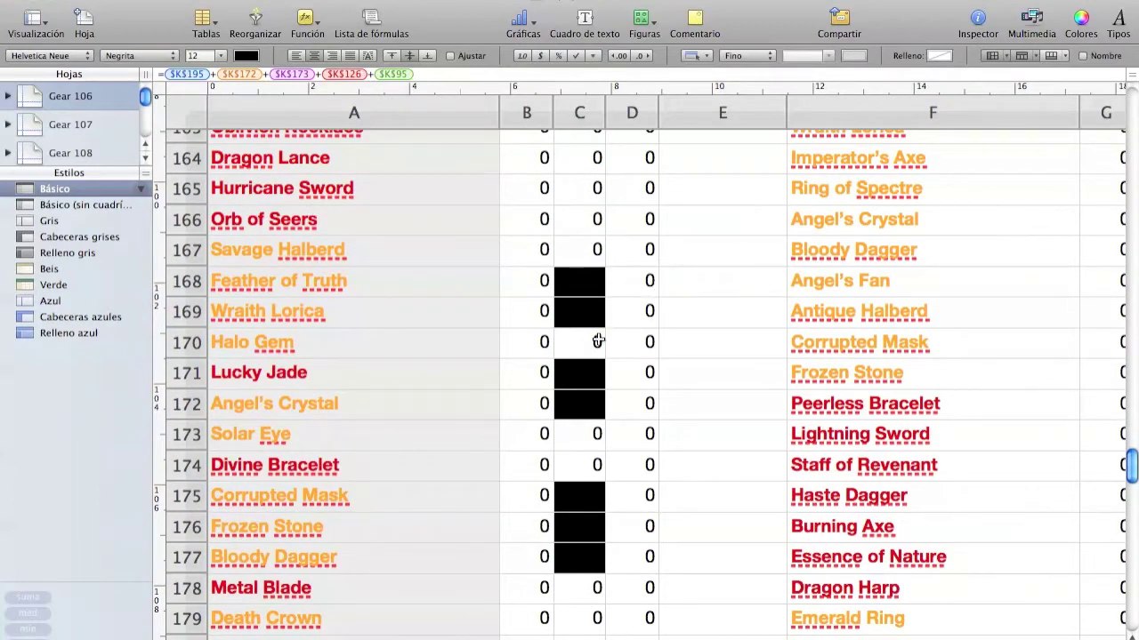
pyautogui.scroll(-3, 598, 341)
pyautogui.scroll(-3, 679, 374)
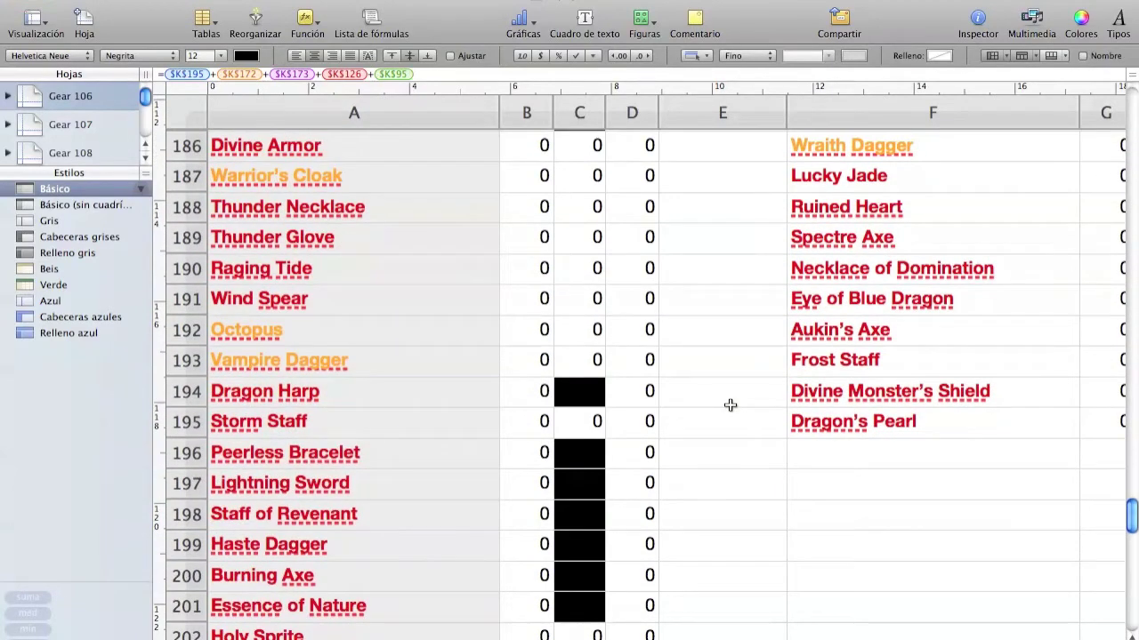
# Switch to the hcharge.tk hero page in the browser and move its window over to show the hero's details.
pyautogui.press('F3')
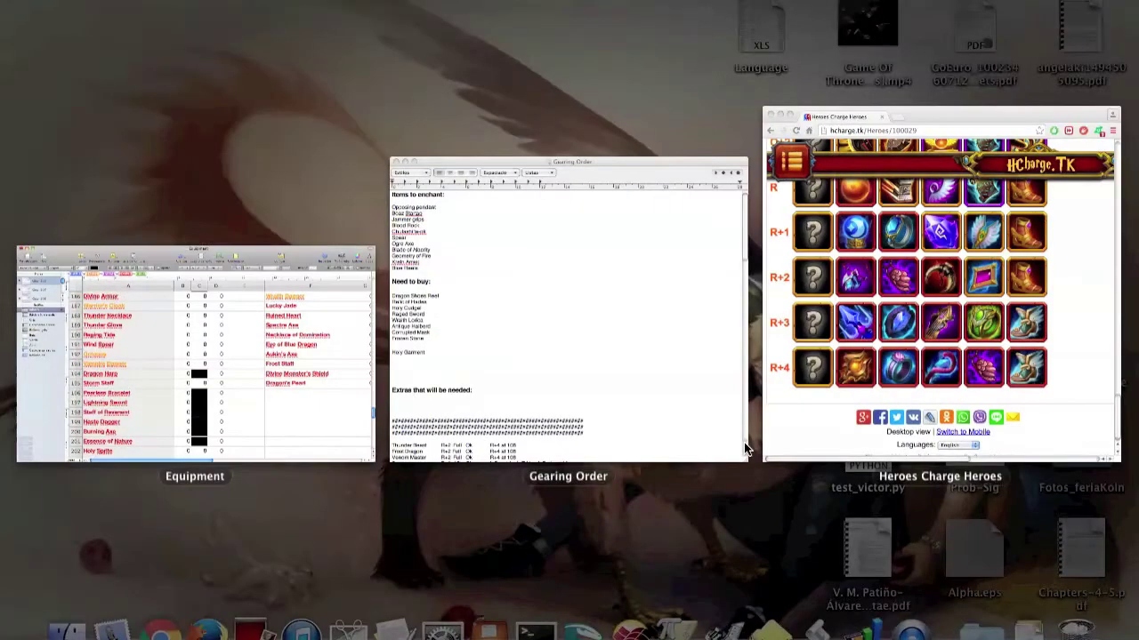
pyautogui.click(856, 358)
pyautogui.scroll(20, 1119, 344)
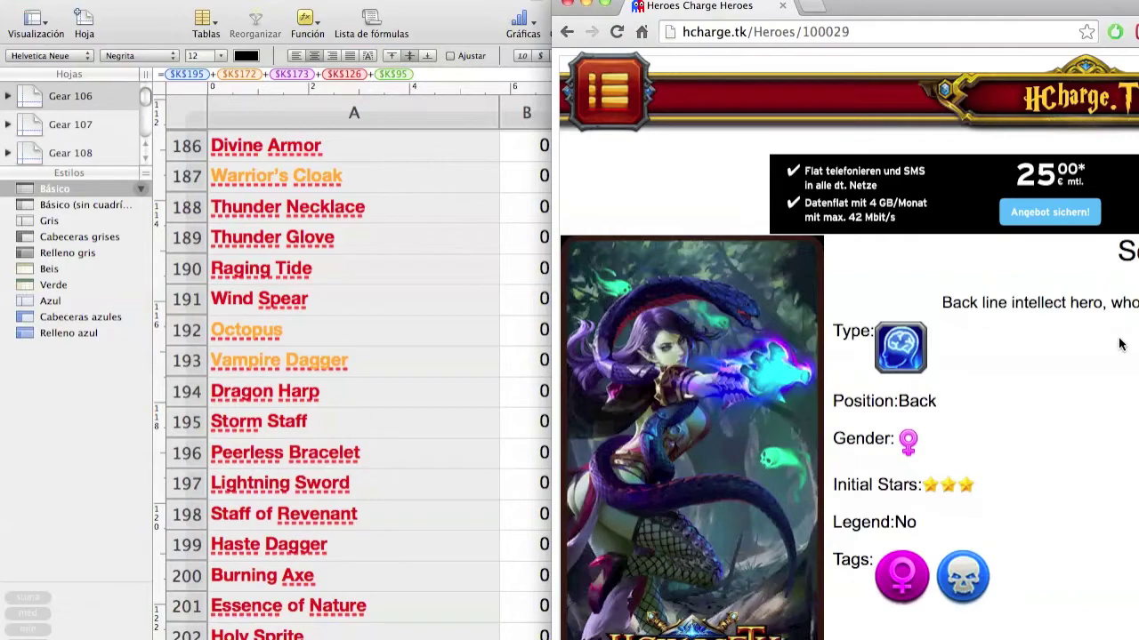
pyautogui.moveTo(975, 10); pyautogui.dragTo(867, 8)
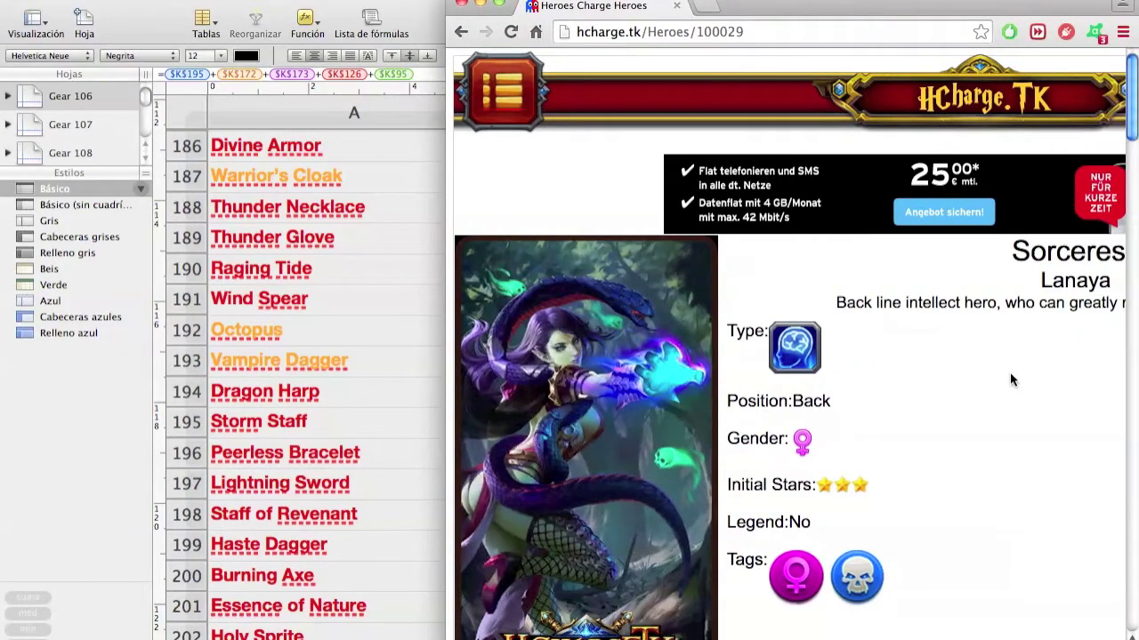
# Examine the hero's gear ranks down to R+3, keeping the browser window clear of the sheet's equipment names and Need column.
pyautogui.scroll(-5, 1055, 508)
pyautogui.scroll(5, 1055, 508)
pyautogui.scroll(-5, 1054, 508)
pyautogui.scroll(-8, 1054, 510)
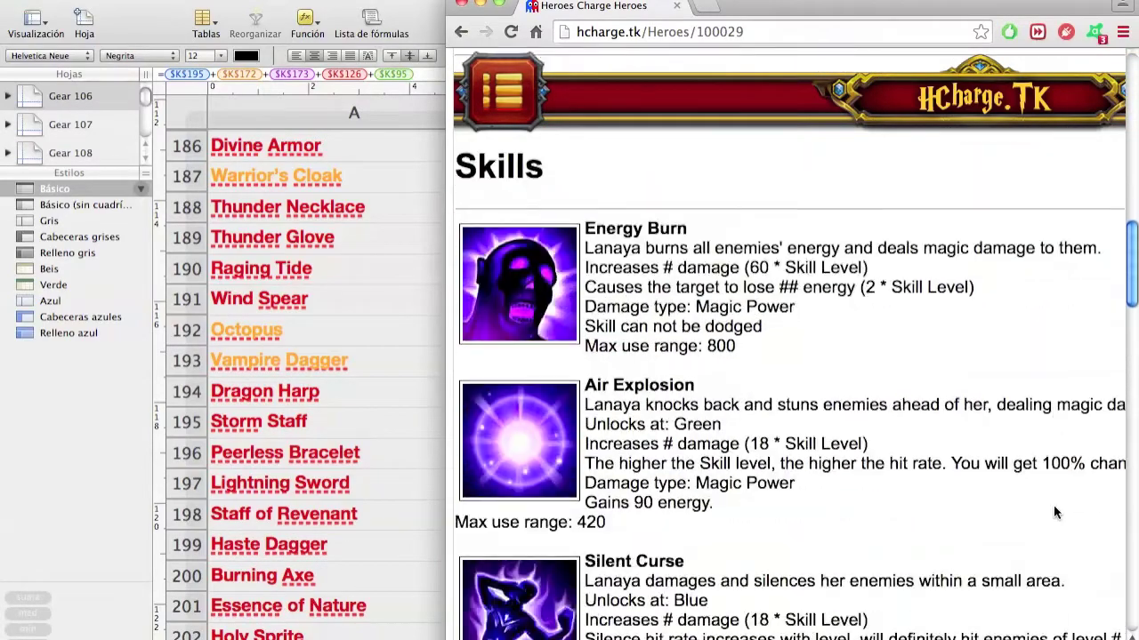
pyautogui.scroll(-10, 1054, 512)
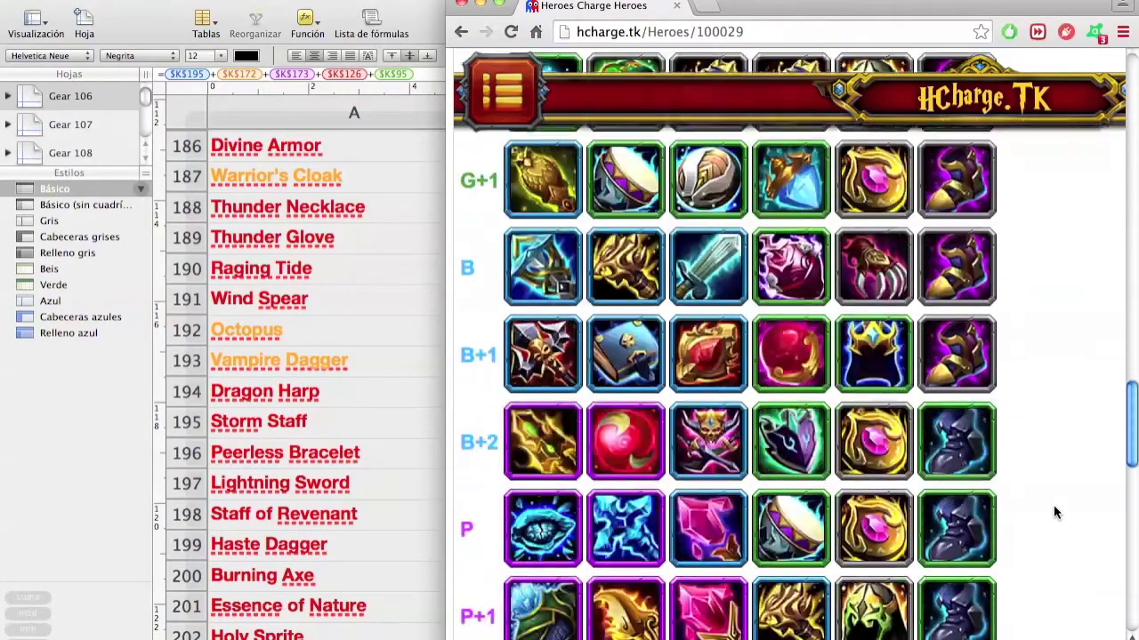
pyautogui.scroll(-5, 1054, 513)
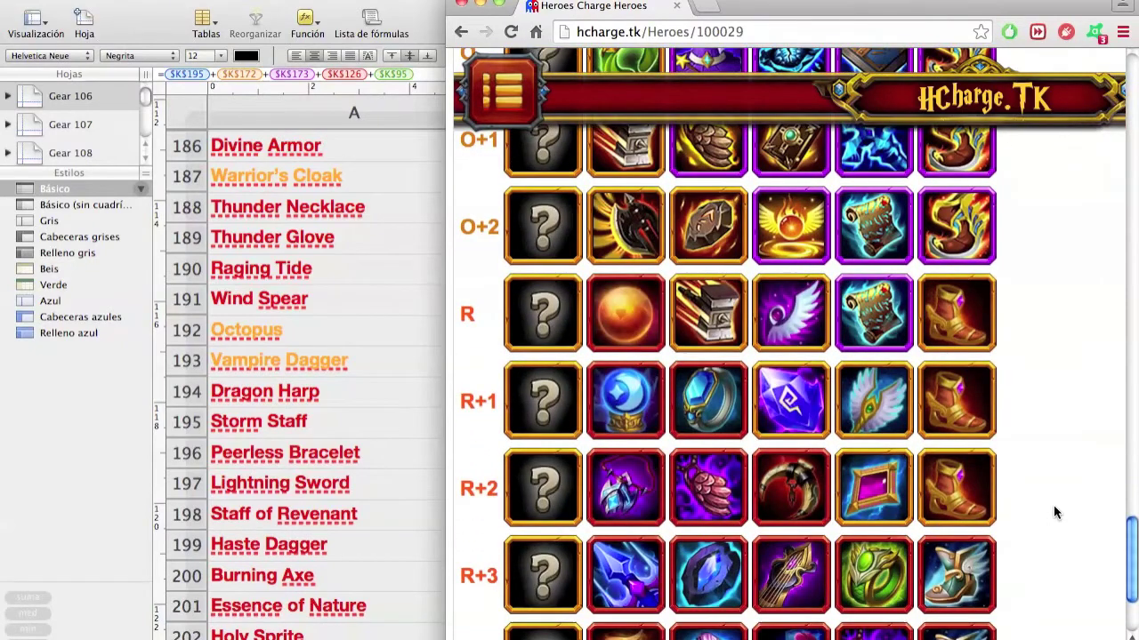
pyautogui.scroll(1, 1041, 485)
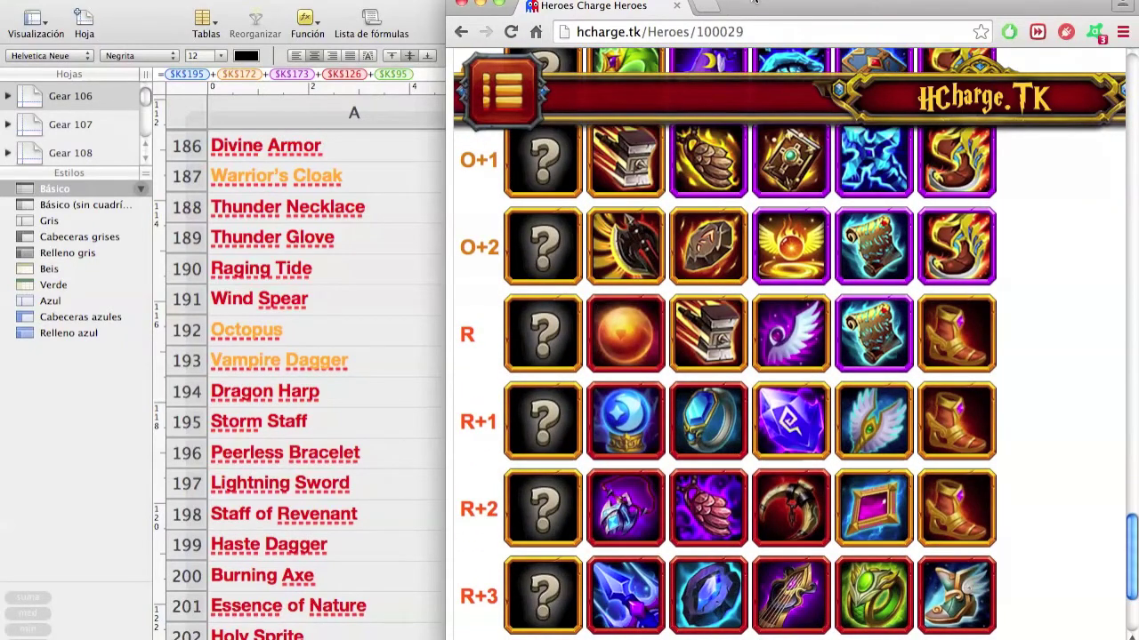
pyautogui.moveTo(733, 16); pyautogui.dragTo(865, 16)
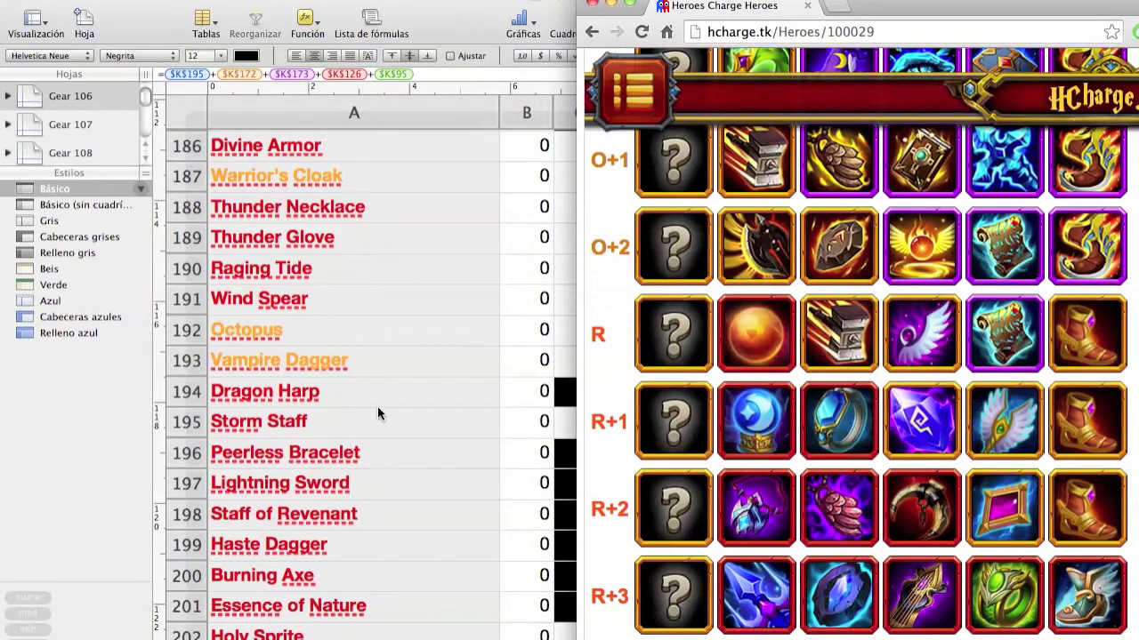
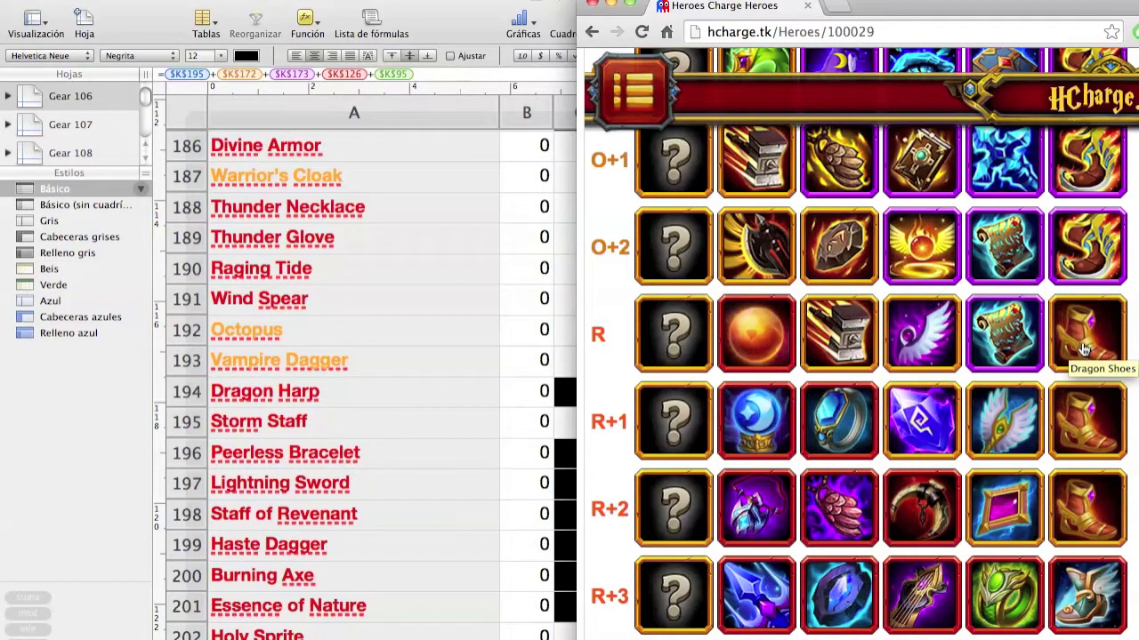
# Return to the equipment spreadsheet and set the Need quantity of Orb of Seers to 1.
pyautogui.click(394, 381)
pyautogui.scroll(3, 467, 457)
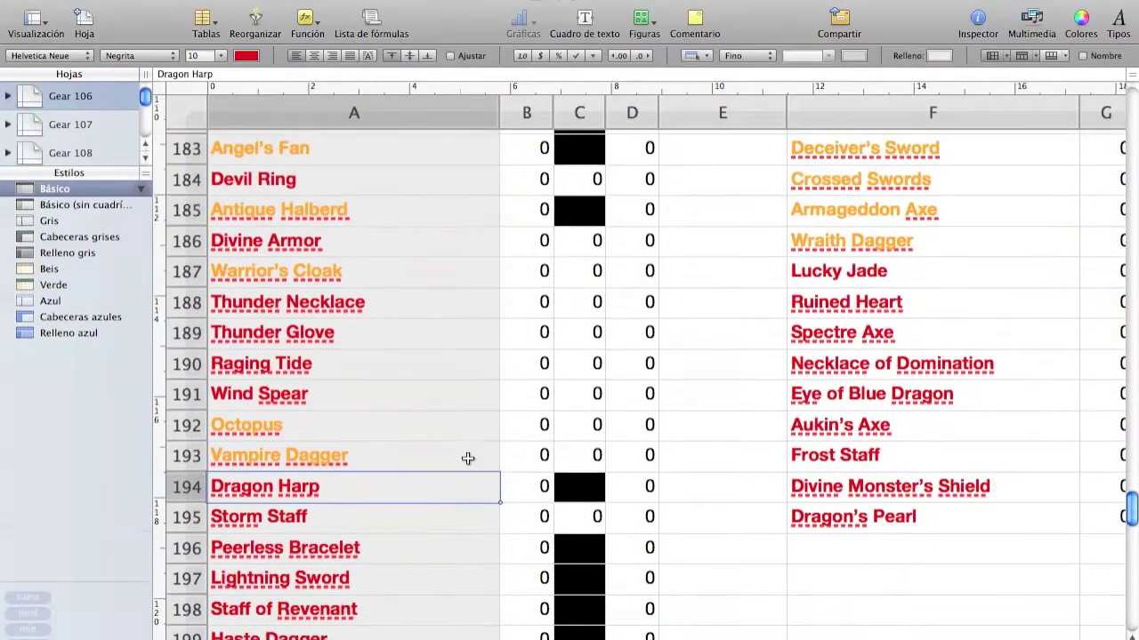
pyautogui.scroll(9, 467, 458)
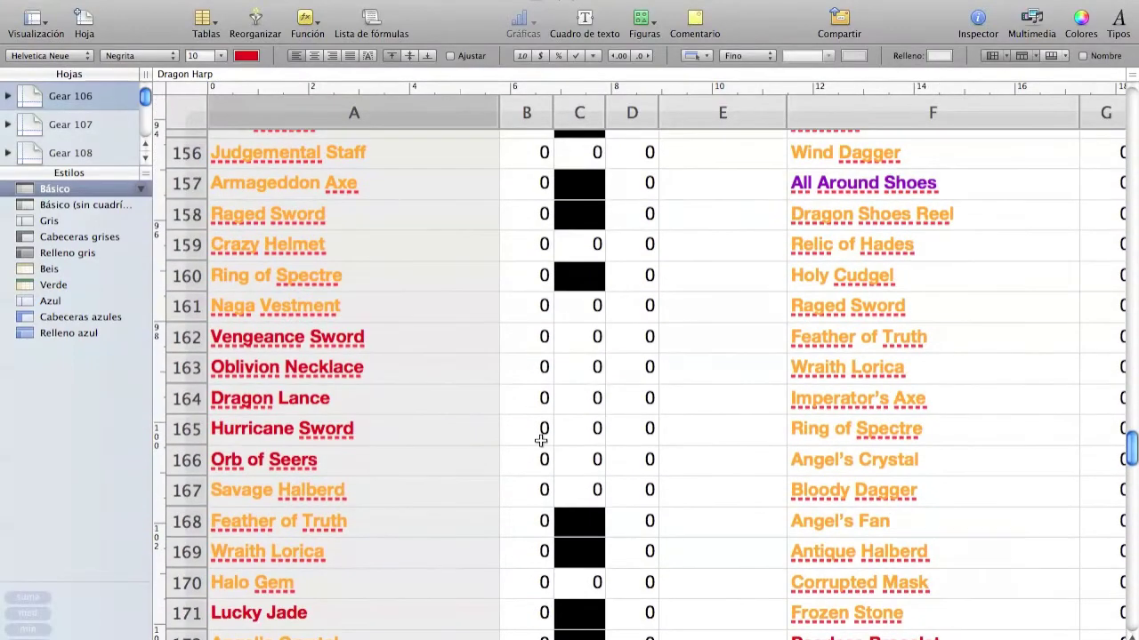
pyautogui.click(539, 463)
pyautogui.write('1')
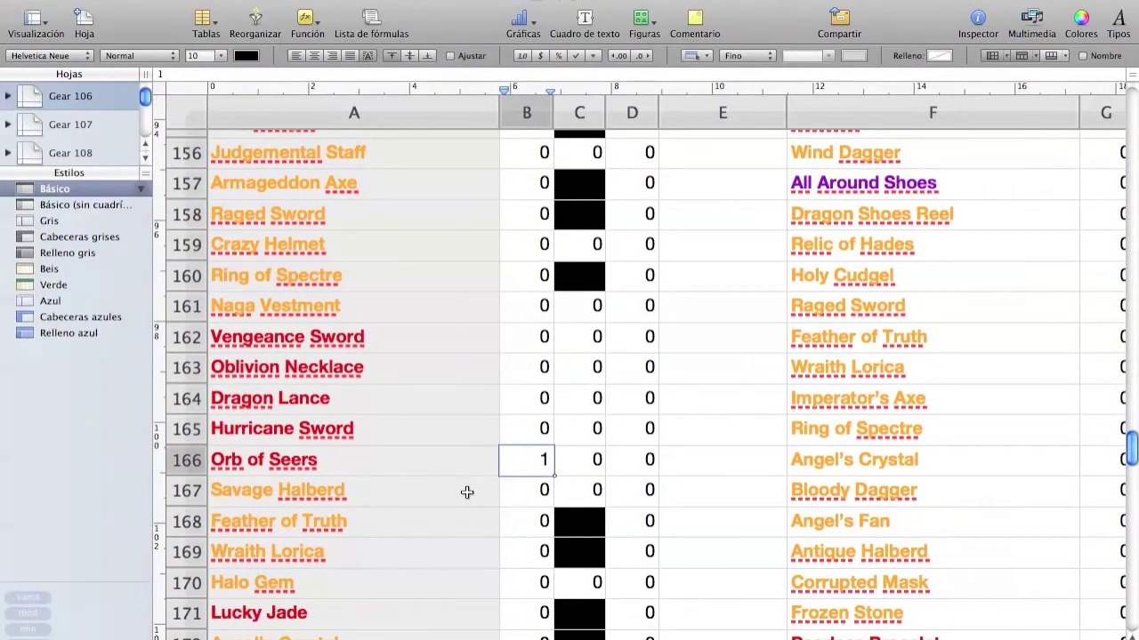
# Set the Need quantity to 1 for another rank R item further up the equipment list and for Feather of Truth.
pyautogui.scroll(5, 467, 492)
pyautogui.scroll(4, 467, 492)
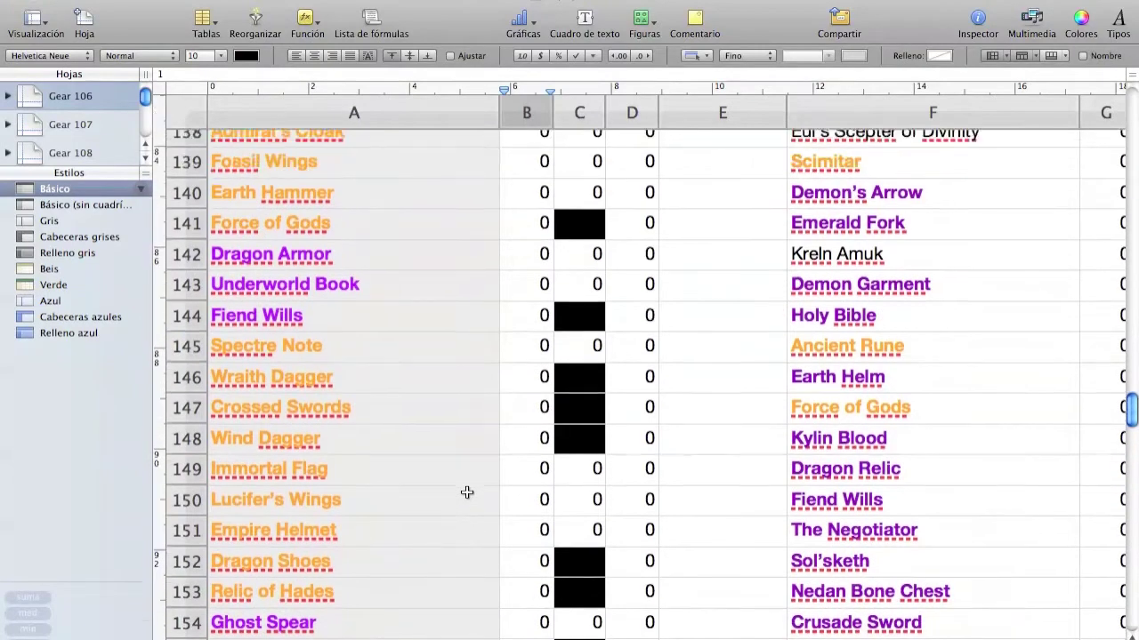
pyautogui.click(543, 387)
pyautogui.write('1')
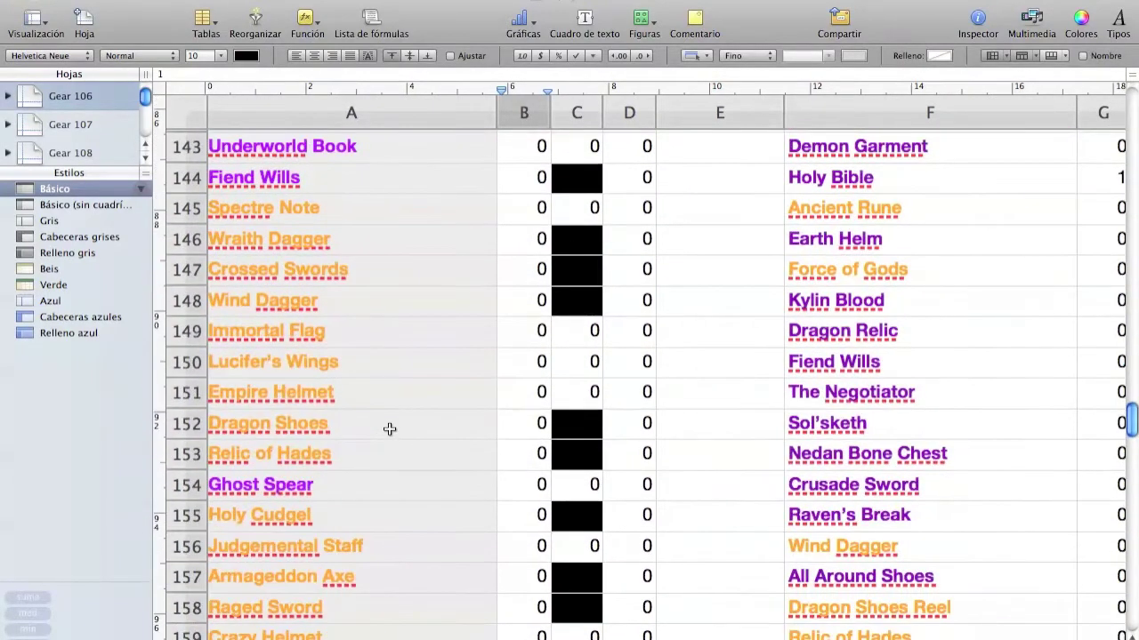
pyautogui.scroll(-2, 389, 430)
pyautogui.scroll(-3, 400, 360)
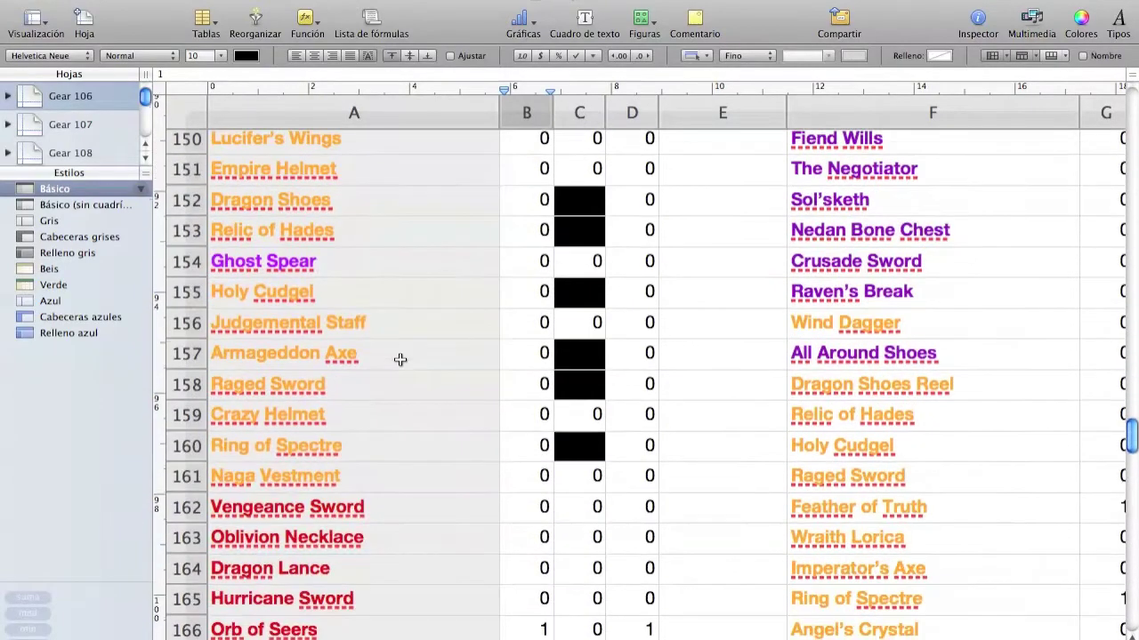
pyautogui.scroll(-5, 400, 360)
pyautogui.scroll(-1, 400, 359)
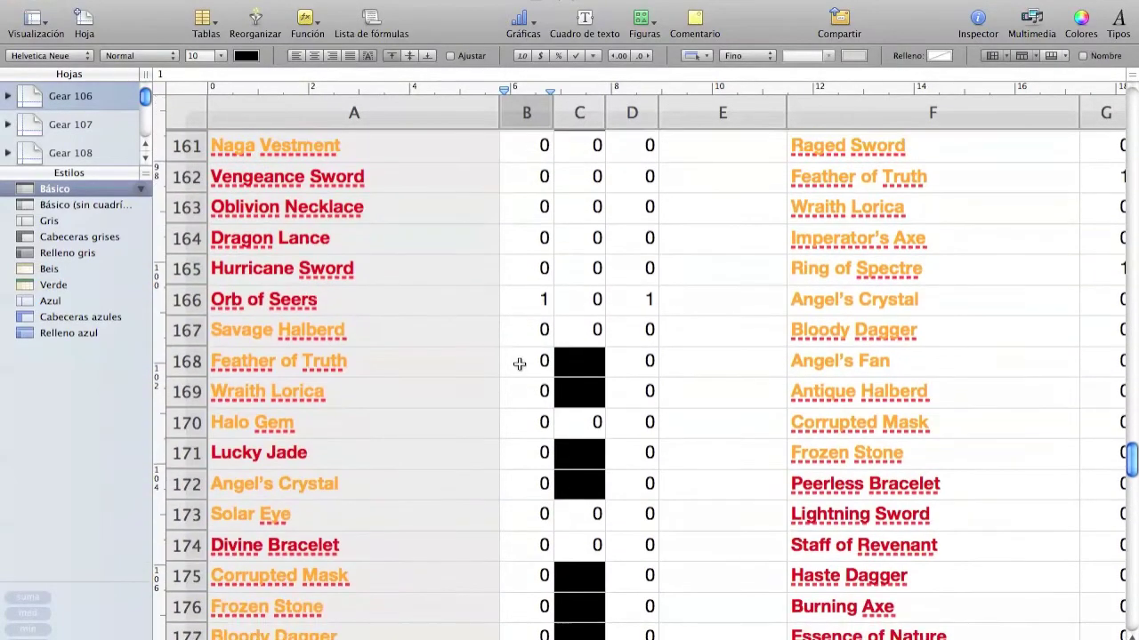
pyautogui.click(526, 364)
pyautogui.write('1')
# Check the rank R gear on the hero page again and set the Need quantity of Fiend Wills to 1.
pyautogui.press('F3')
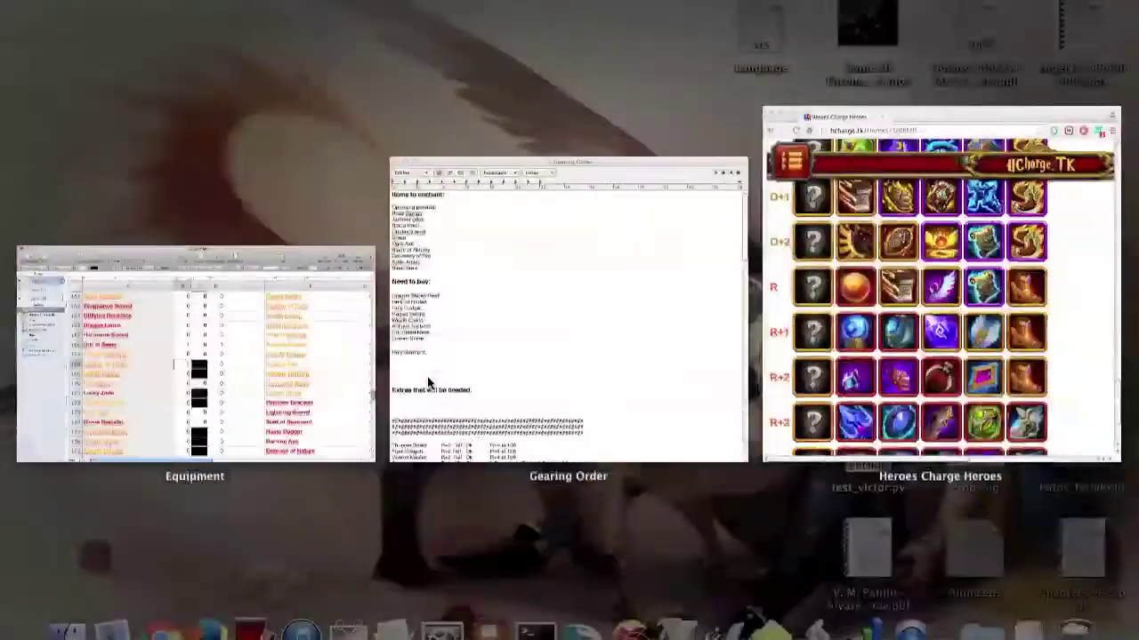
pyautogui.click(977, 331)
pyautogui.click(371, 345)
pyautogui.scroll(15, 372, 347)
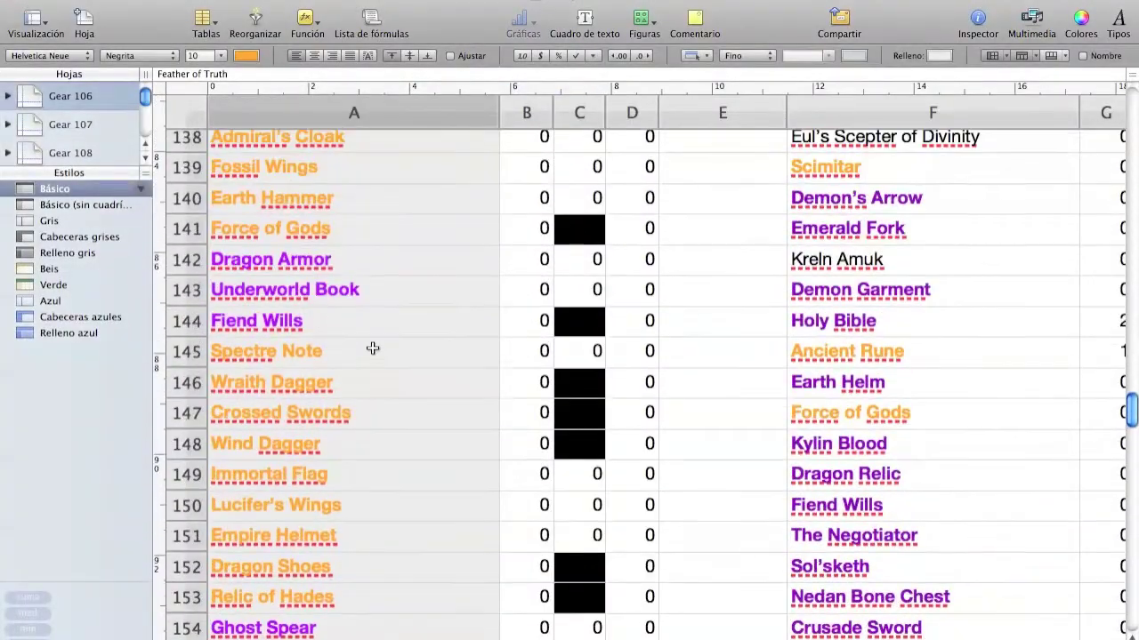
pyautogui.click(528, 323)
pyautogui.write('1')
# Set the Need quantity of Dragon Shoes to 1 in the equipment list.
pyautogui.scroll(-5, 433, 403)
pyautogui.click(534, 428)
pyautogui.write('1')
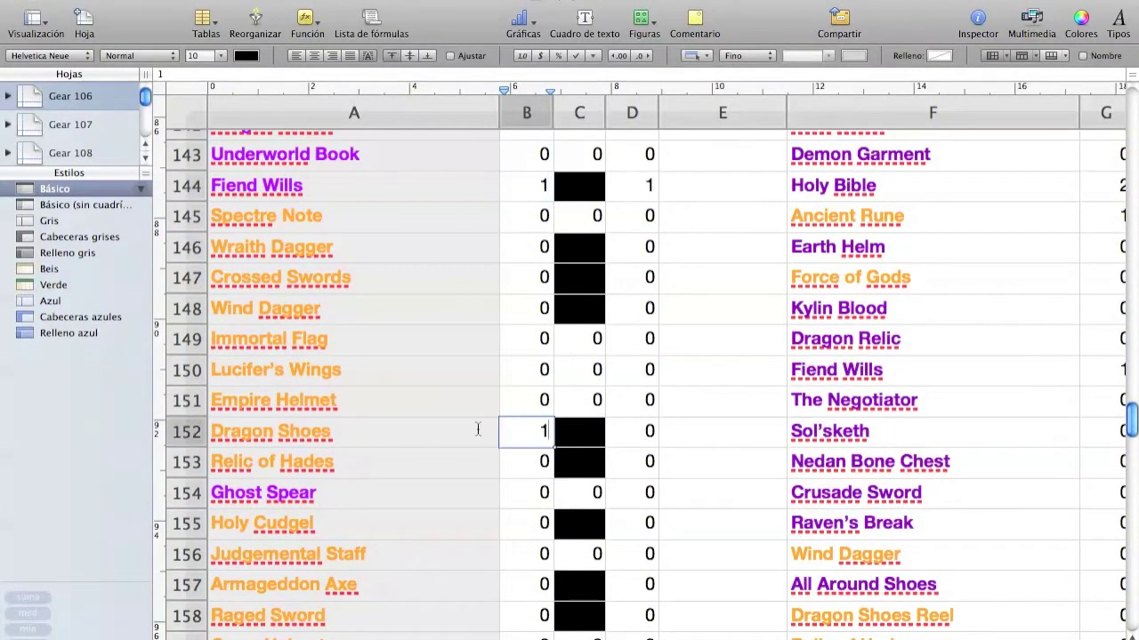
pyautogui.press('Return')
# Switch to the hero page in the browser and read the names of the rank R+1 gear items.
pyautogui.hotkey('ctrl', 'Up')
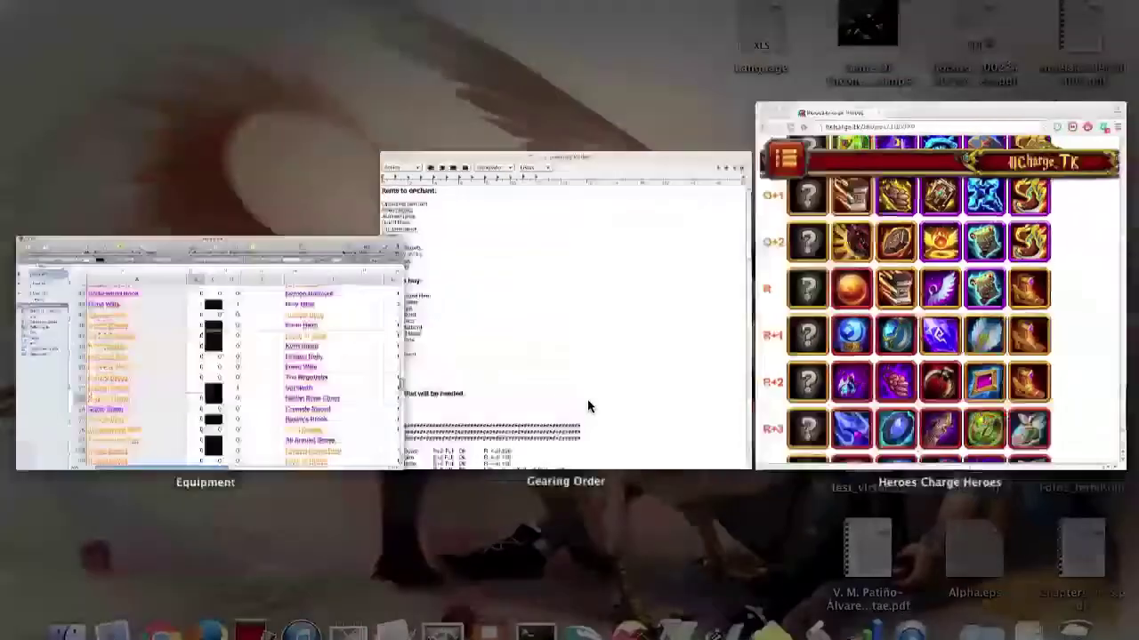
pyautogui.click(909, 333)
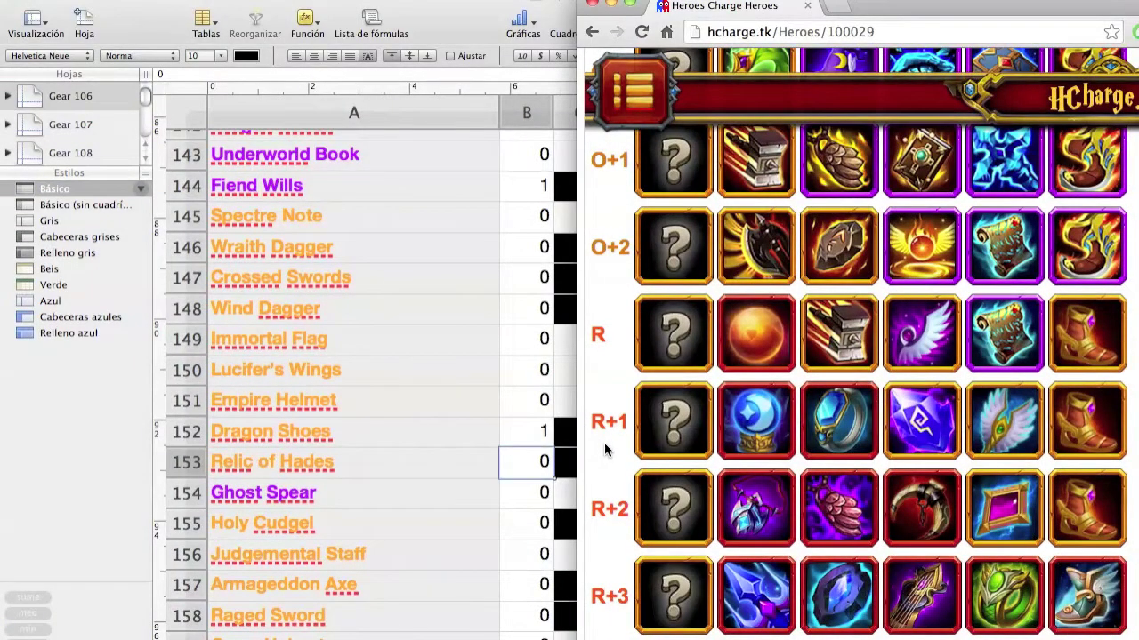
pyautogui.moveTo(767, 418)
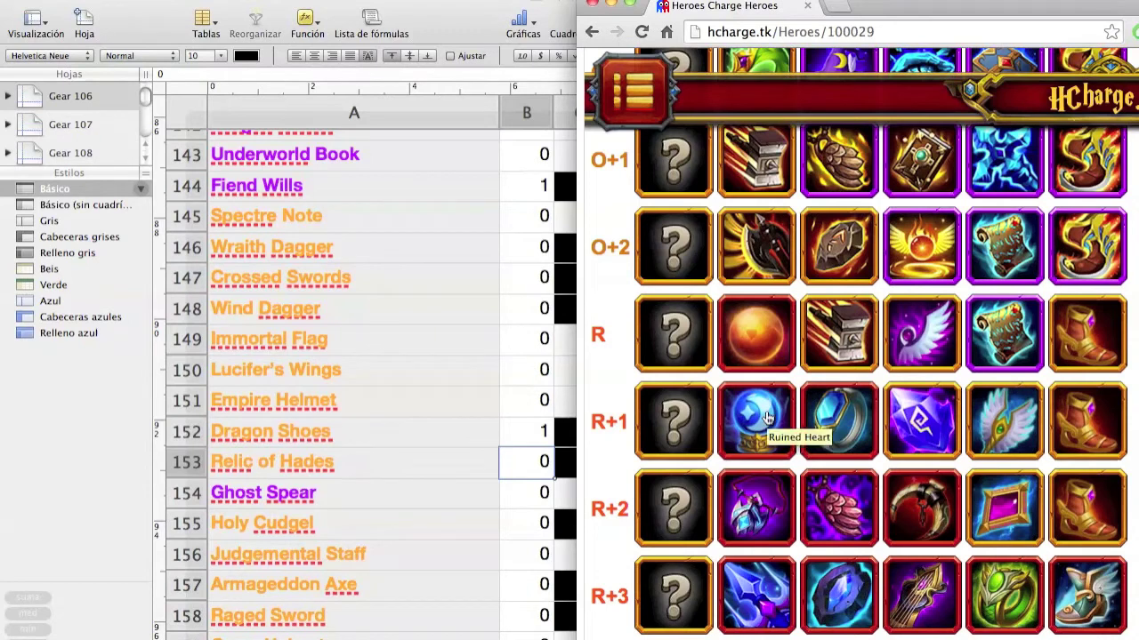
pyautogui.moveTo(832, 418)
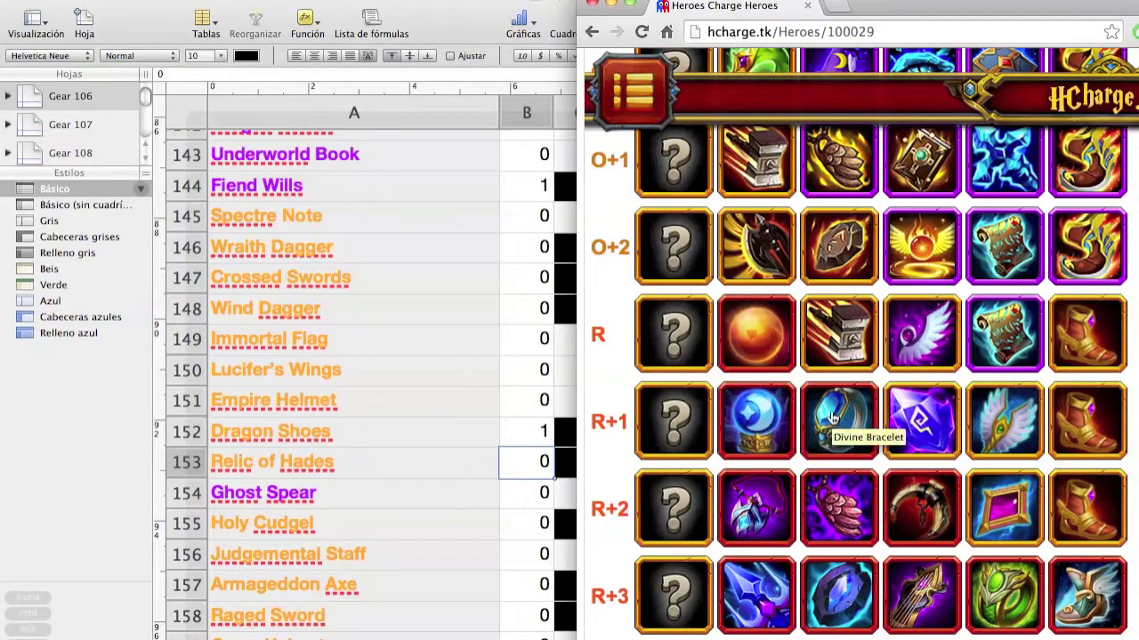
pyautogui.moveTo(936, 416)
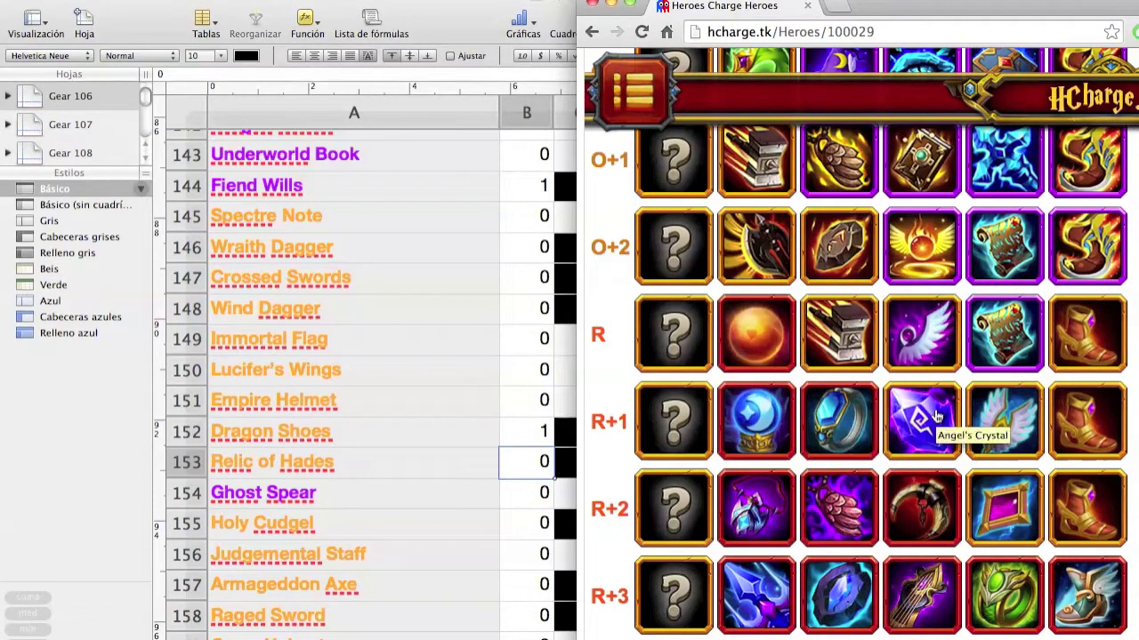
pyautogui.moveTo(1012, 418)
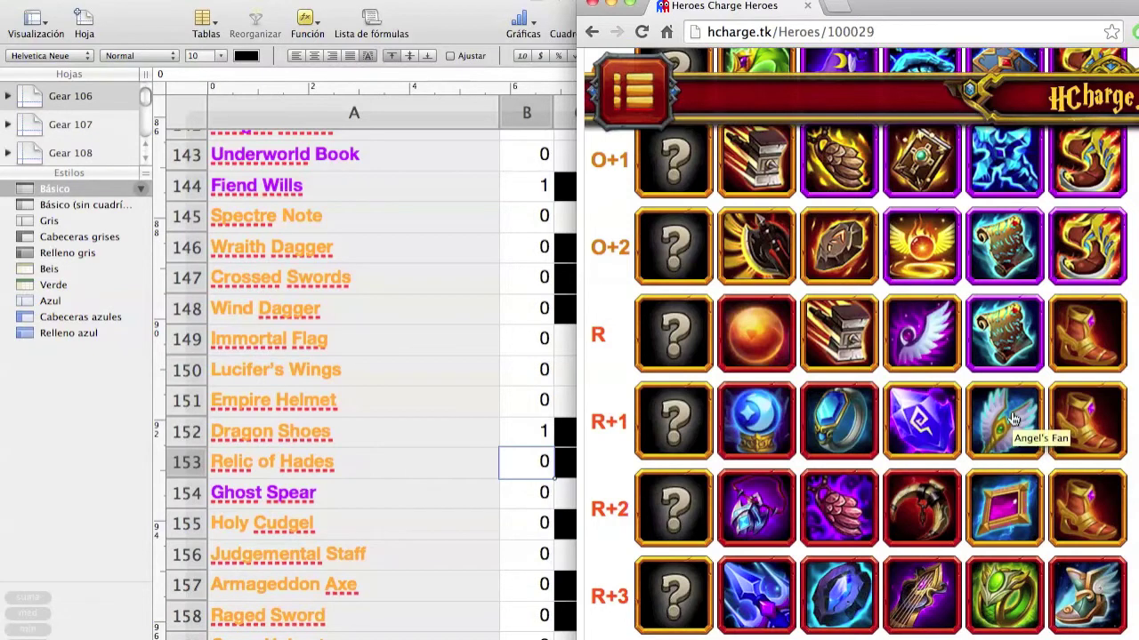
pyautogui.moveTo(1058, 420)
# Return to the equipment spreadsheet and set the Need quantity of Ruined Heart to 1.
pyautogui.click(422, 486)
pyautogui.scroll(-6, 423, 488)
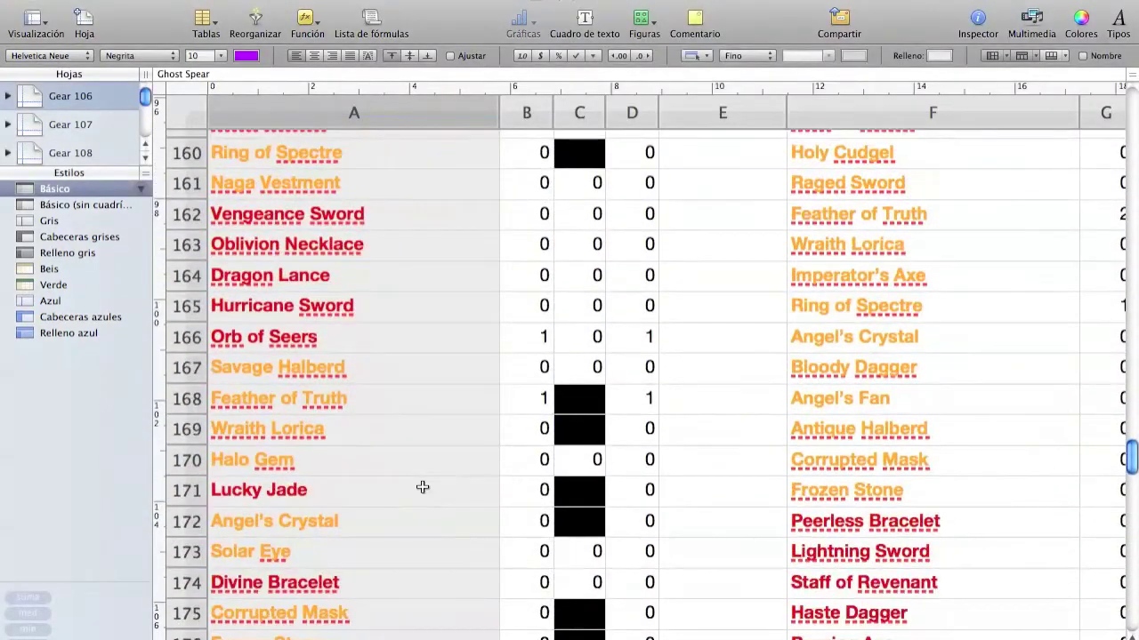
pyautogui.scroll(-6, 422, 488)
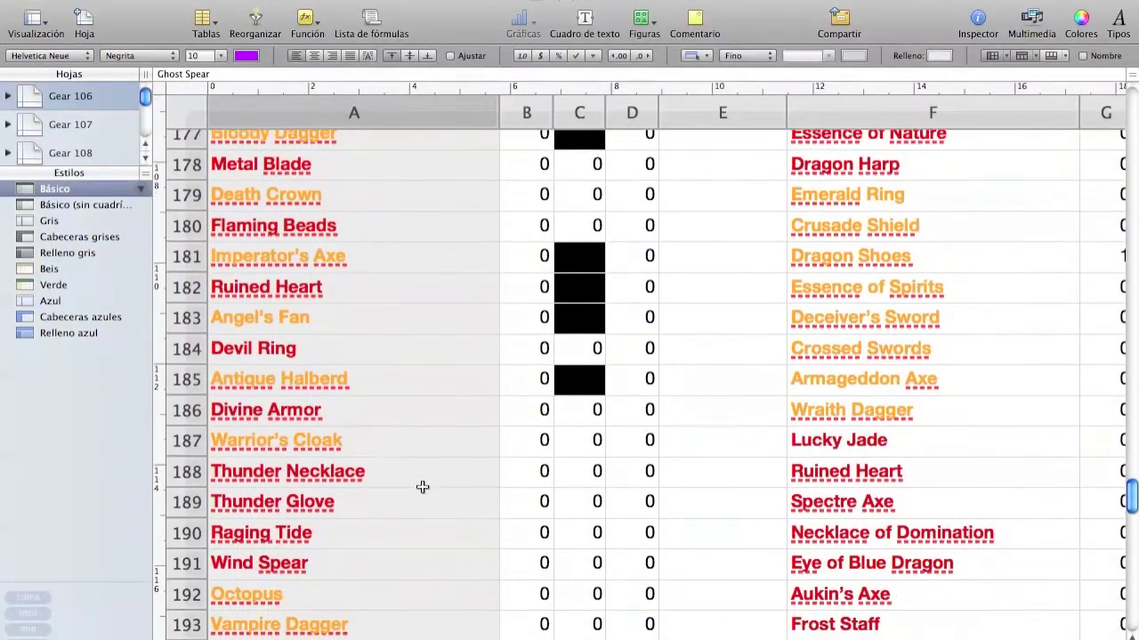
pyautogui.scroll(-1, 422, 488)
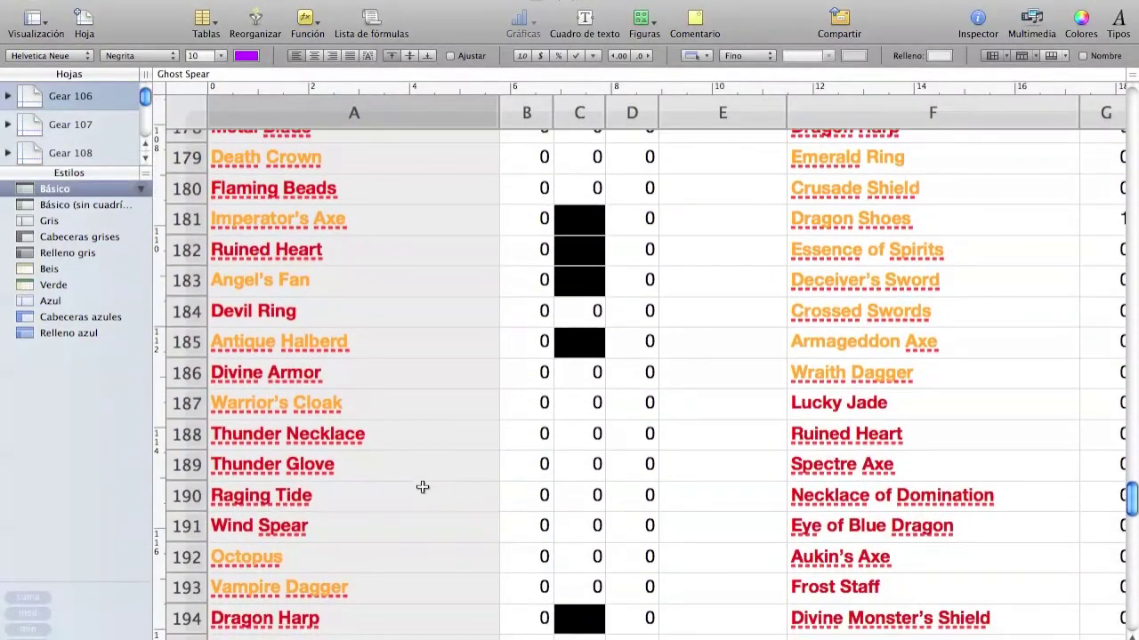
pyautogui.click(538, 255)
pyautogui.press('BackSpace')
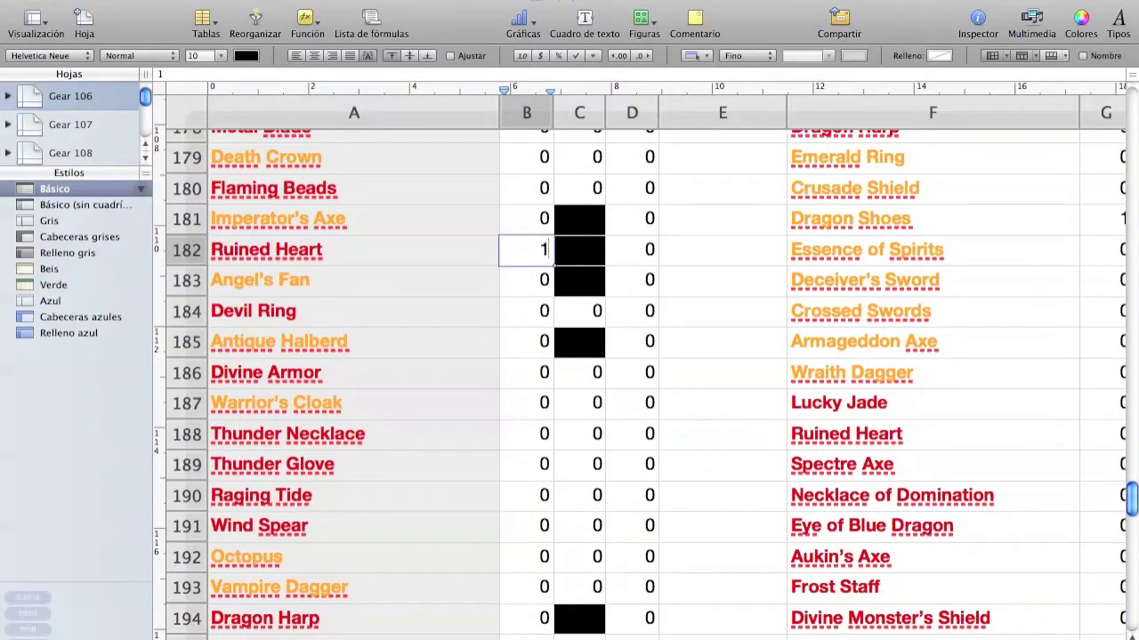
# Set the Need quantity of Divine Bracelet to 1 in the equipment list.
pyautogui.scroll(3, 569, 374)
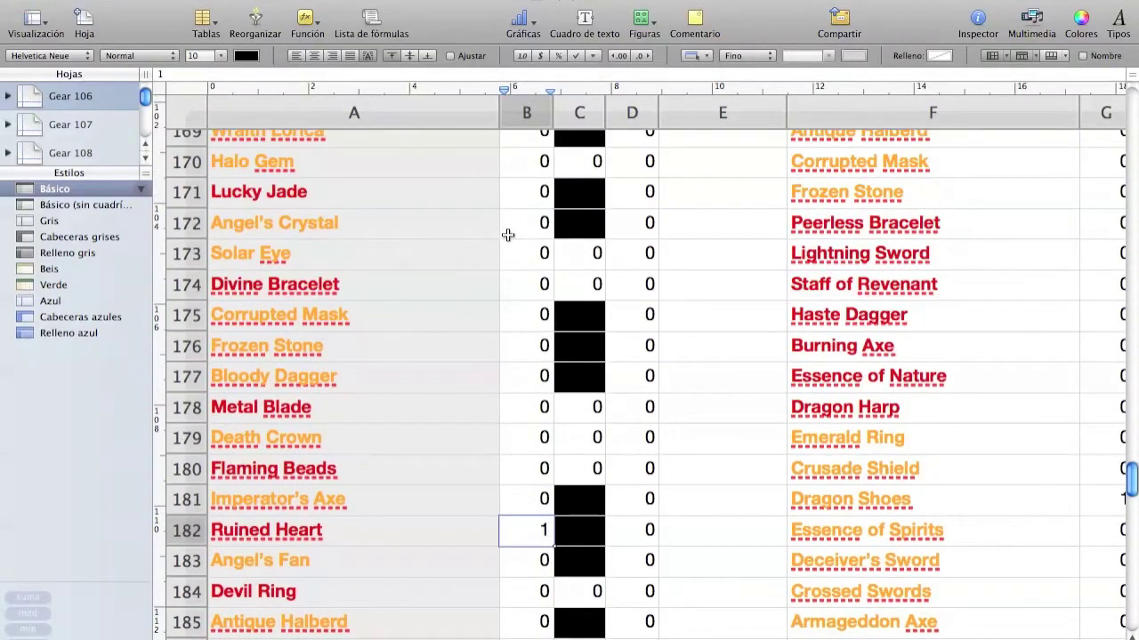
pyautogui.click(516, 287)
pyautogui.press('BackSpace')
pyautogui.hotkey('ctrl', 'Up')
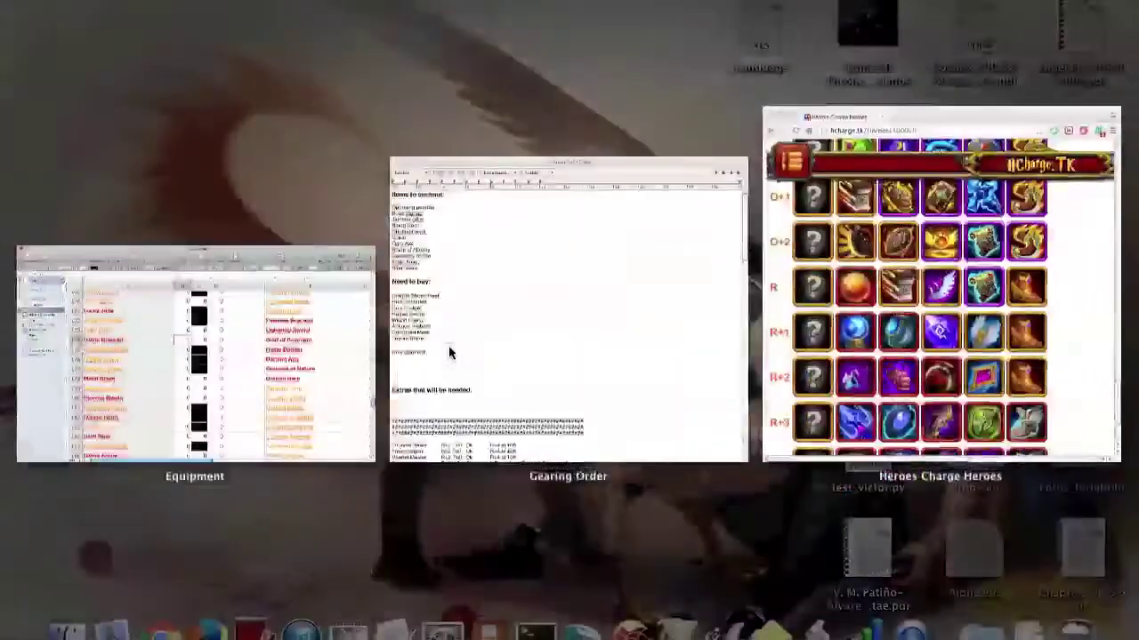
pyautogui.click(291, 356)
pyautogui.write('1')
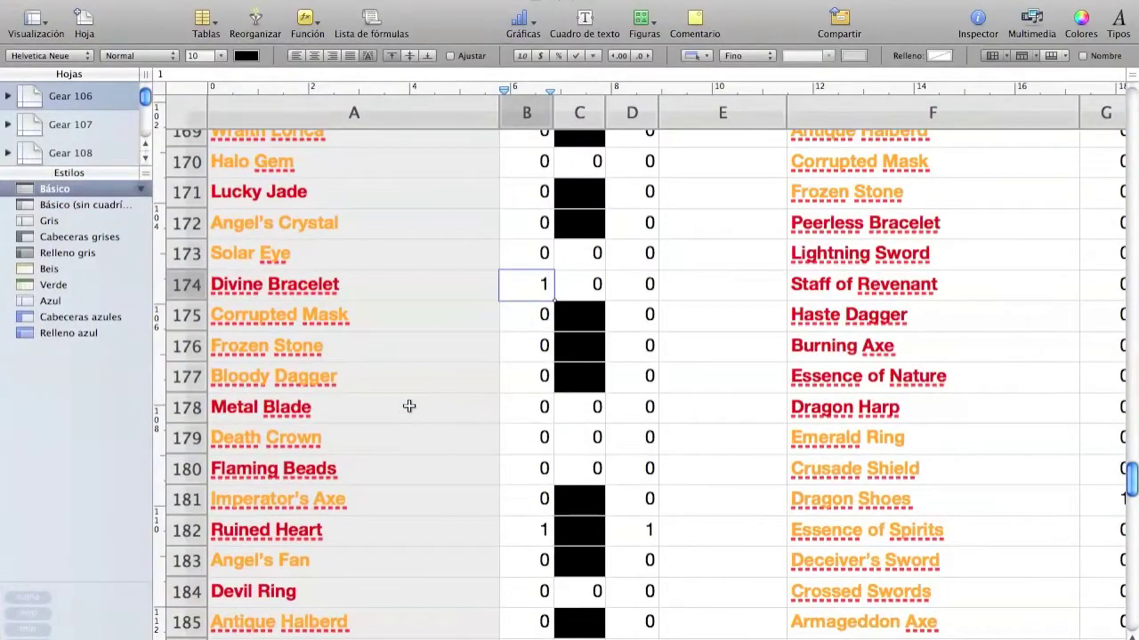
# Set the Need quantities of Angel's Crystal and Angel's Fan to 1 each.
pyautogui.scroll(3, 406, 406)
pyautogui.click(527, 308)
pyautogui.write('1')
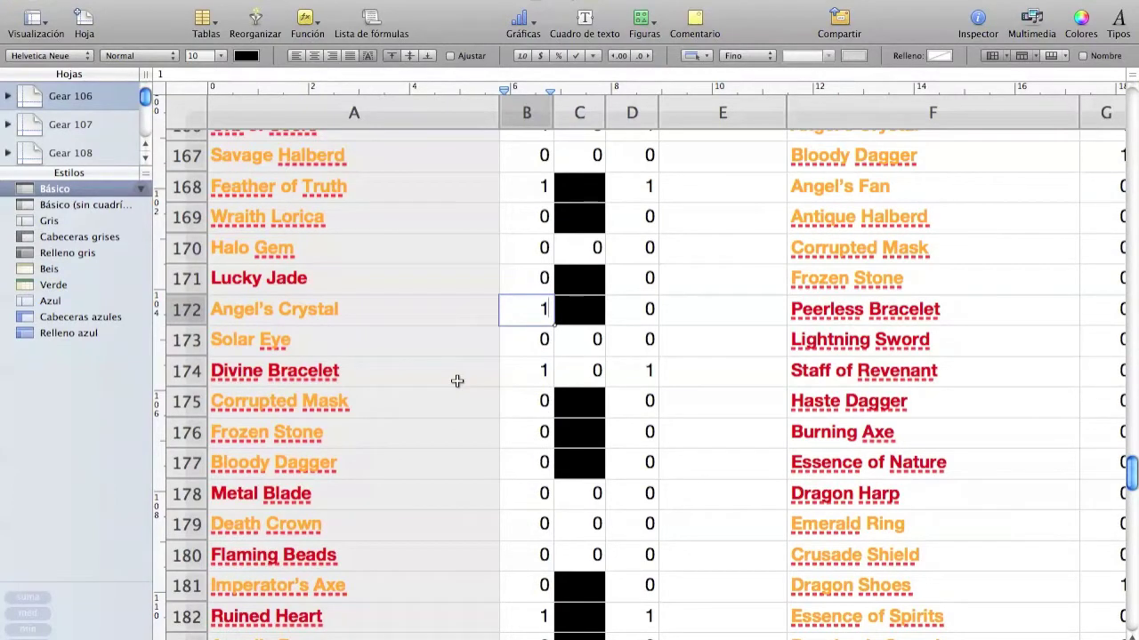
pyautogui.scroll(-1, 456, 381)
pyautogui.scroll(-4, 457, 460)
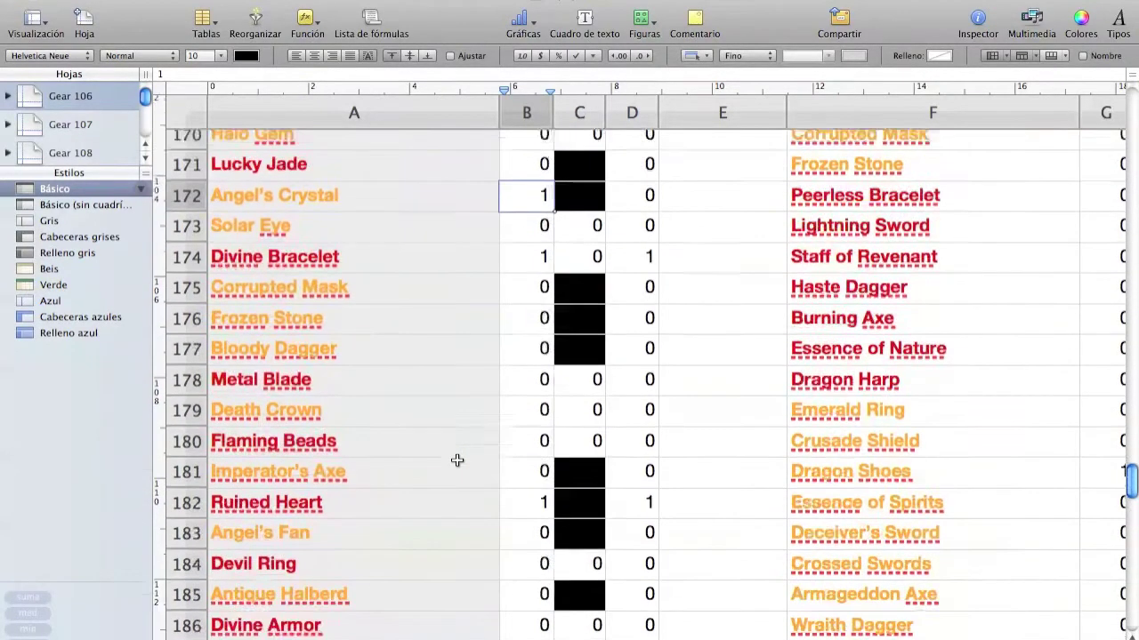
pyautogui.click(529, 528)
pyautogui.write('1')
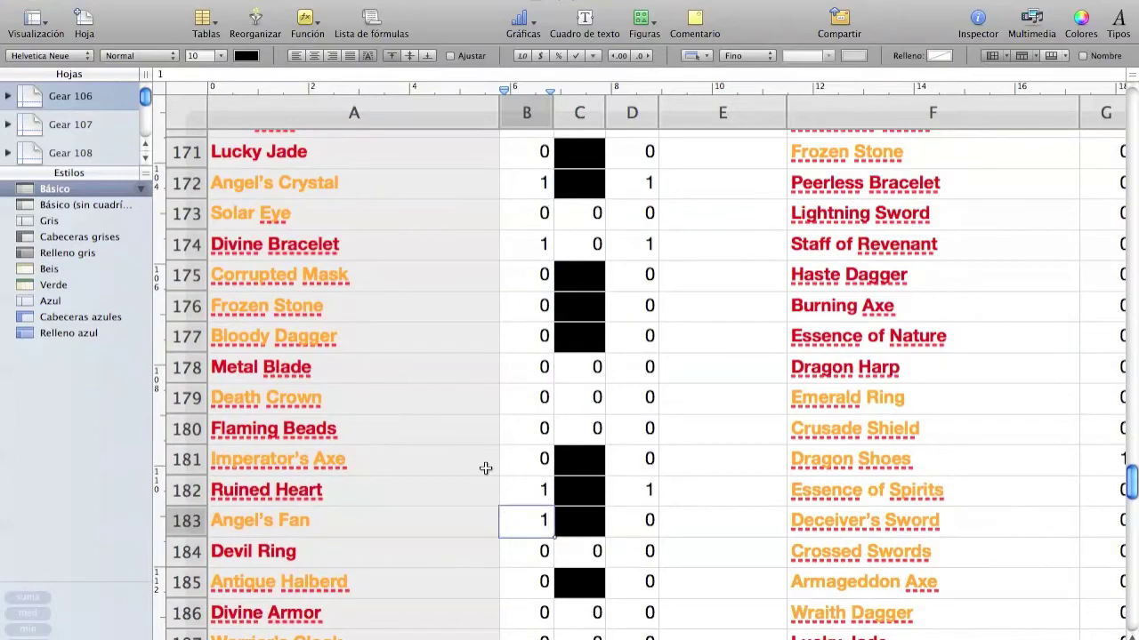
# Raise the Need quantity of Dragon Shoes to 2.
pyautogui.scroll(18, 485, 469)
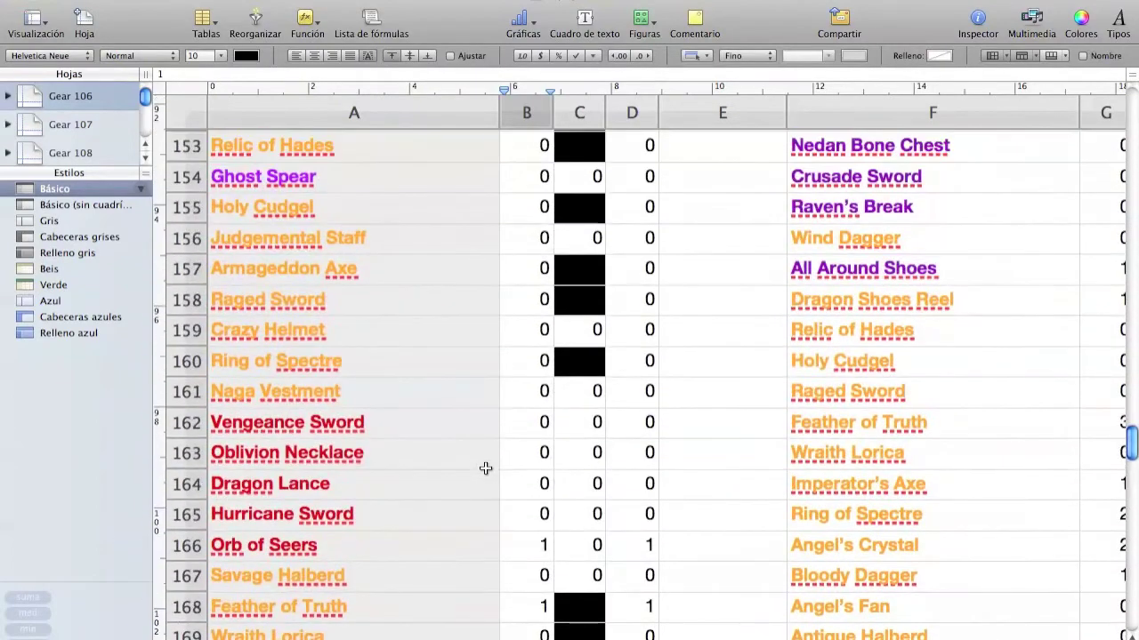
pyautogui.scroll(4, 485, 469)
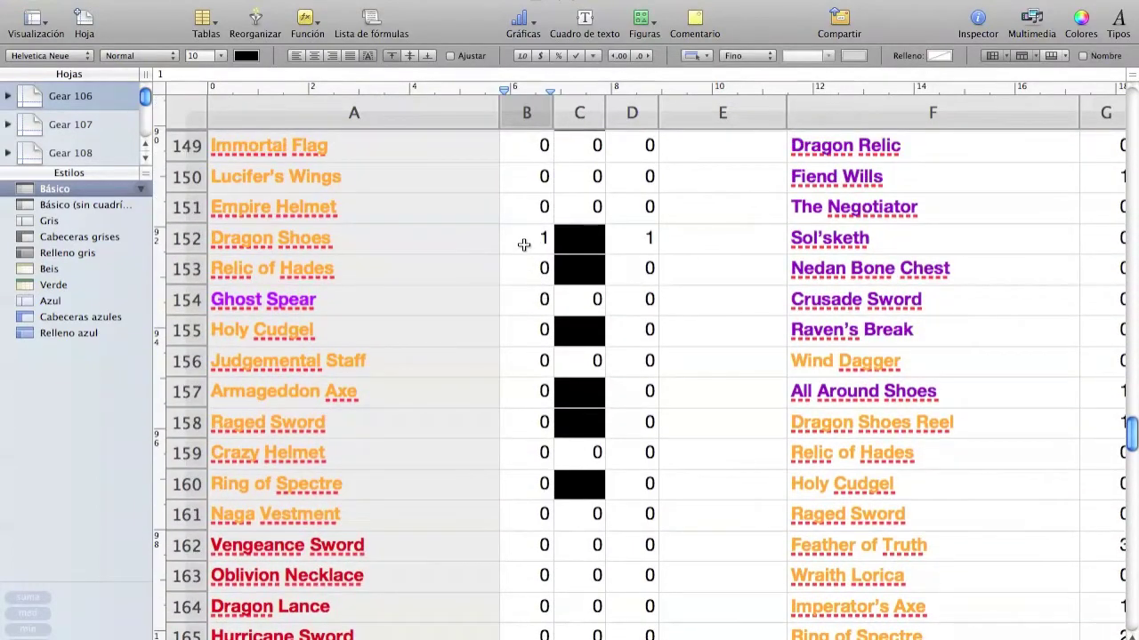
pyautogui.click(523, 243)
pyautogui.write('2')
pyautogui.press('Return')
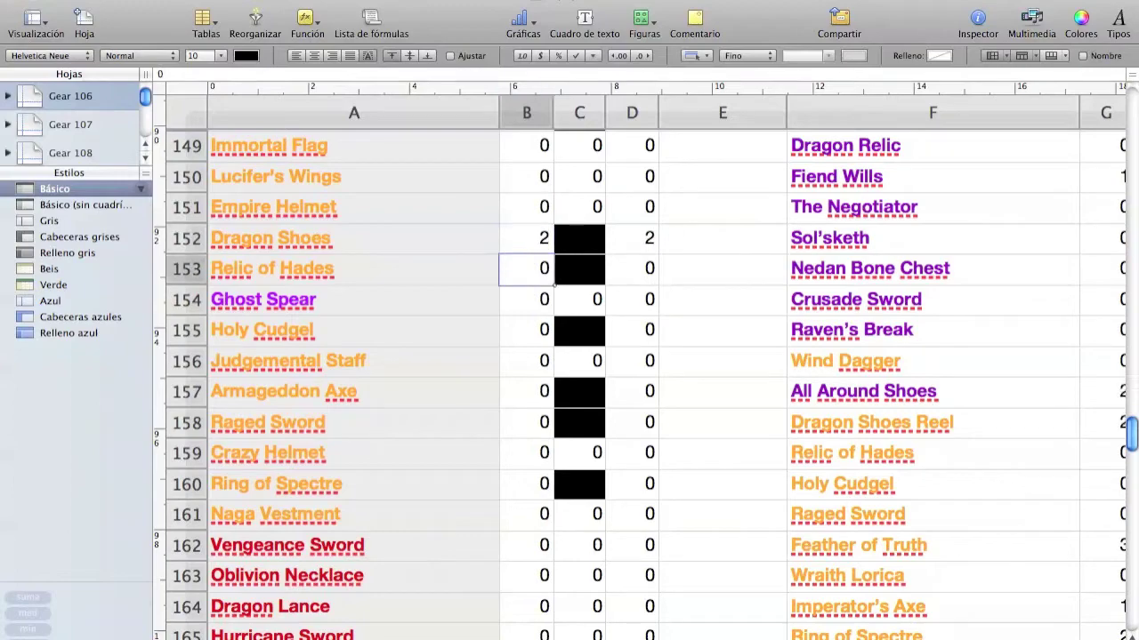
# Switch to the hero page in the browser and read the names of the rank R+2 gear items.
pyautogui.hotkey('ctrl', 'Up')
pyautogui.click(974, 432)
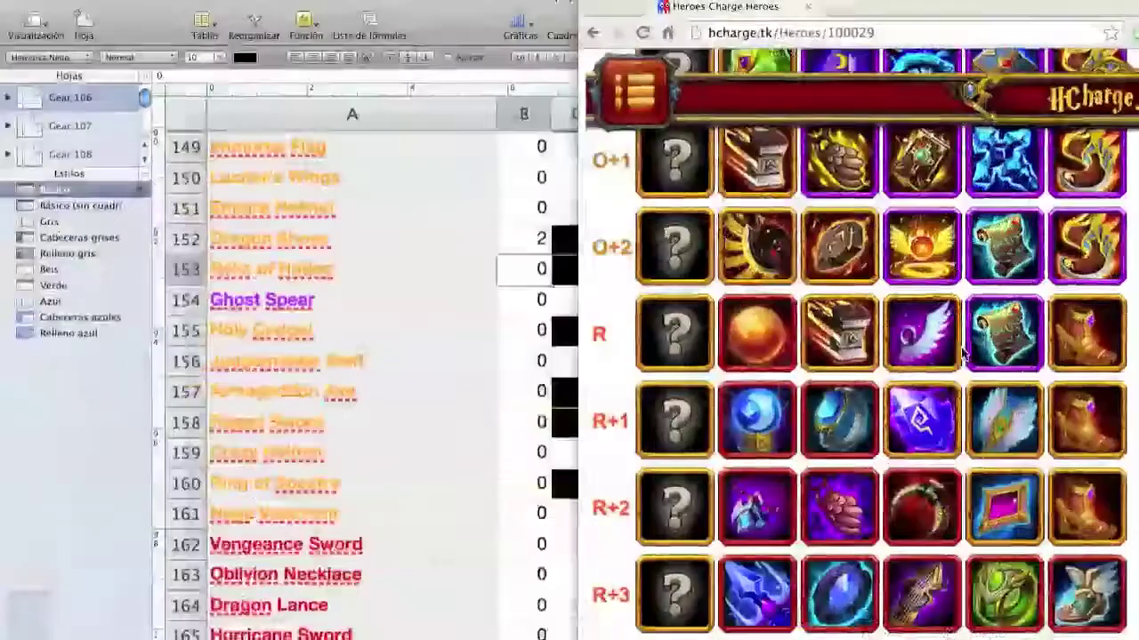
pyautogui.scroll(-4, 774, 531)
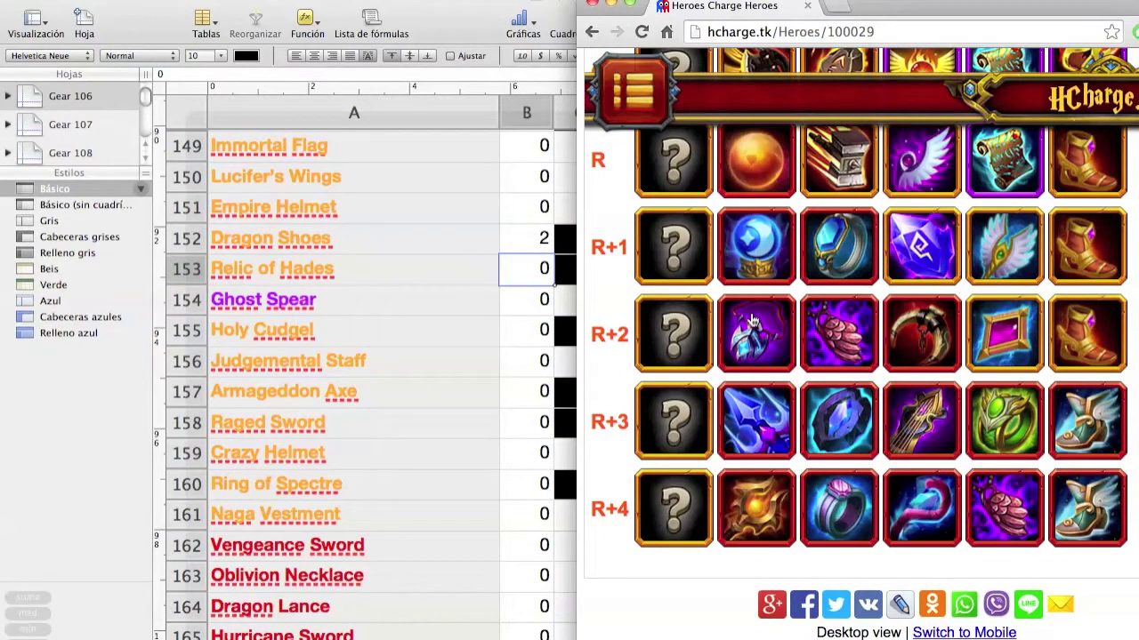
pyautogui.moveTo(752, 320)
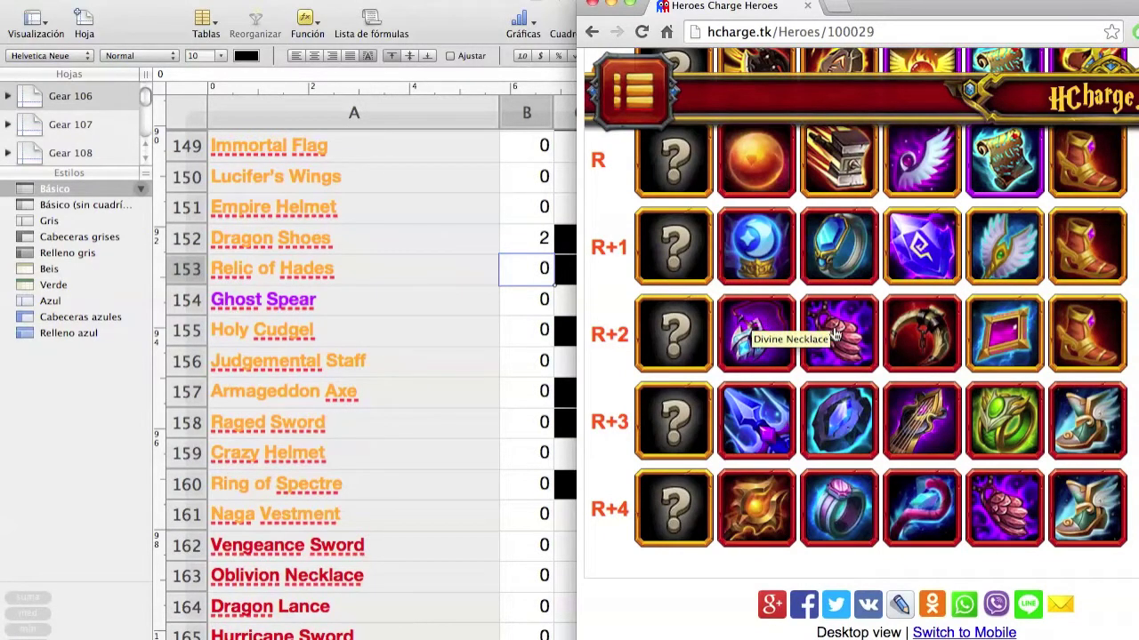
pyautogui.moveTo(805, 331)
pyautogui.moveTo(919, 338)
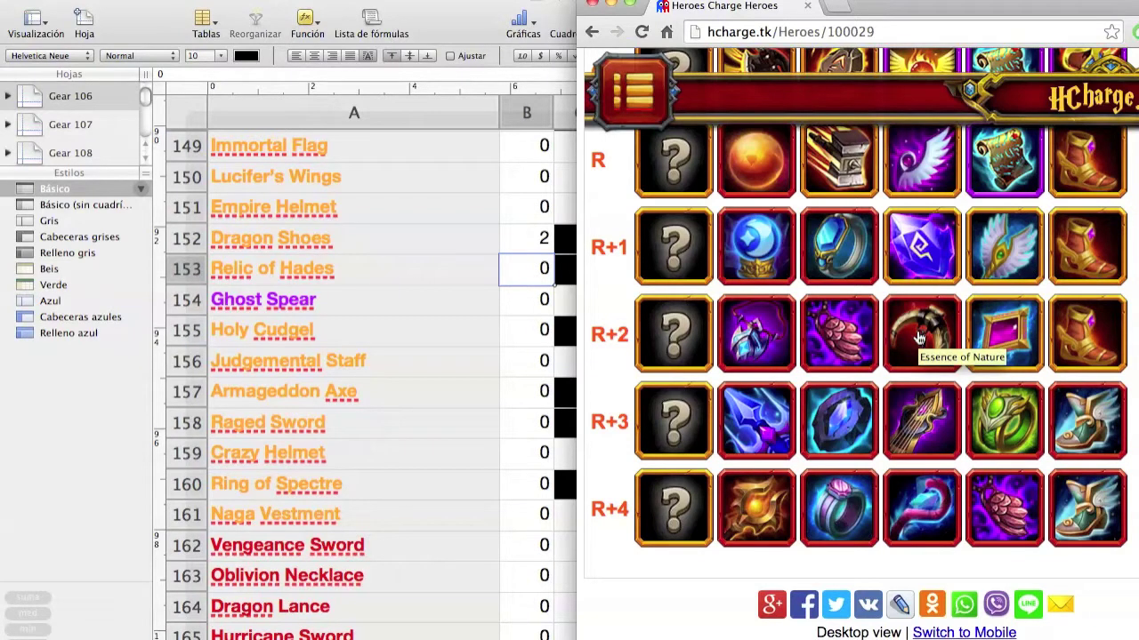
pyautogui.moveTo(998, 353)
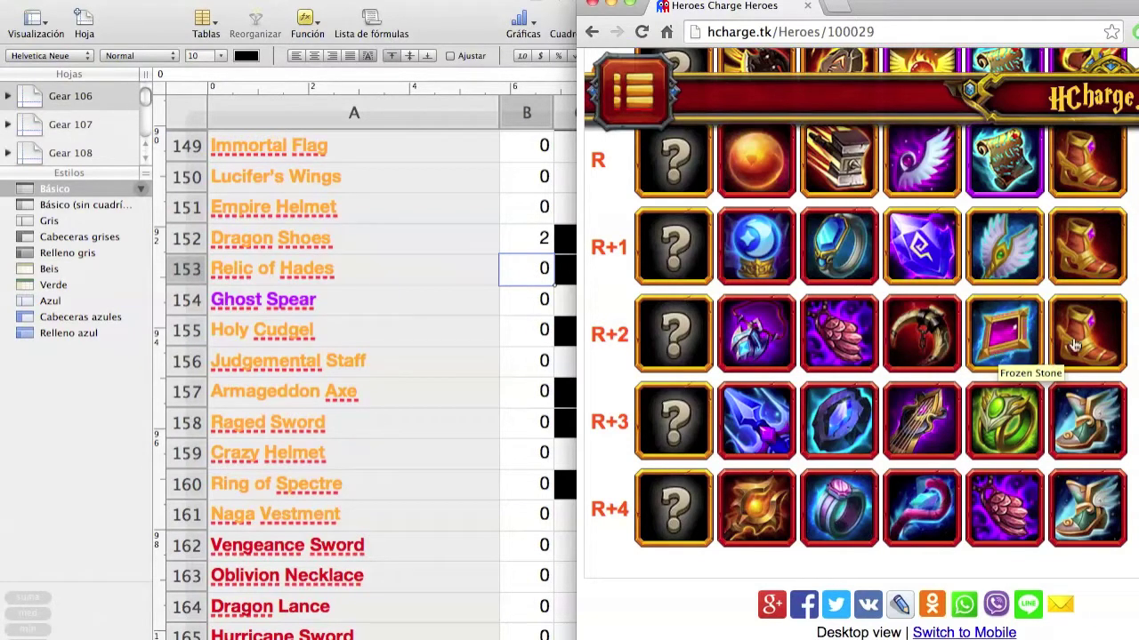
# Return to the equipment spreadsheet and set the Need quantities of Divine Necklace and Oblivion Necklace to 1 each.
pyautogui.click(347, 442)
pyautogui.scroll(-6, 453, 508)
pyautogui.scroll(-9, 453, 511)
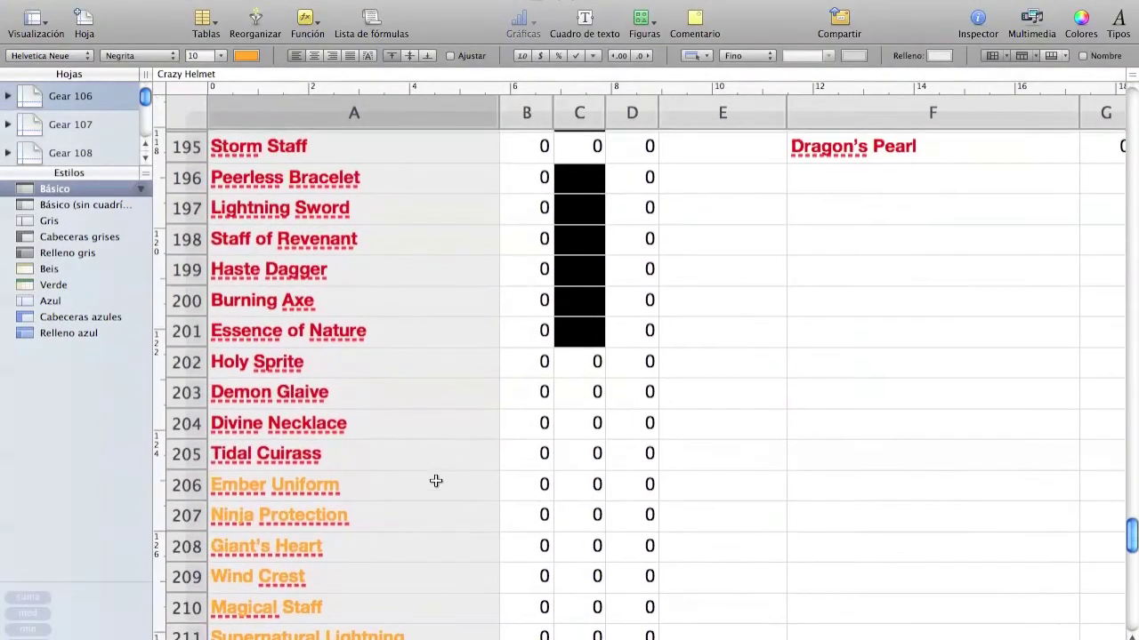
pyautogui.click(526, 422)
pyautogui.write('1')
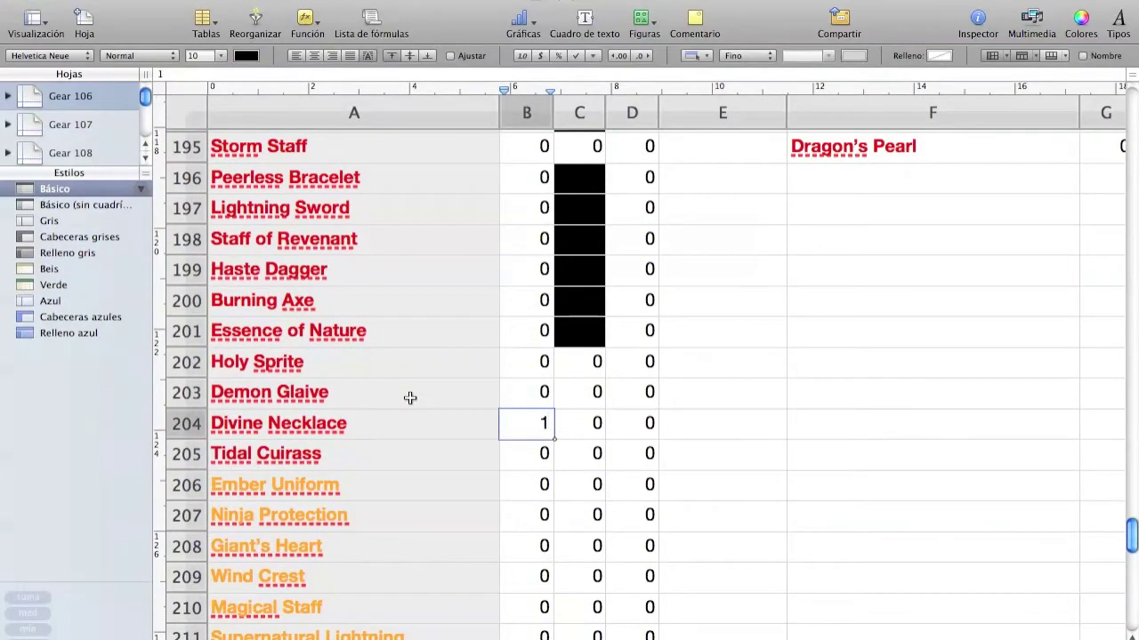
pyautogui.scroll(12, 410, 398)
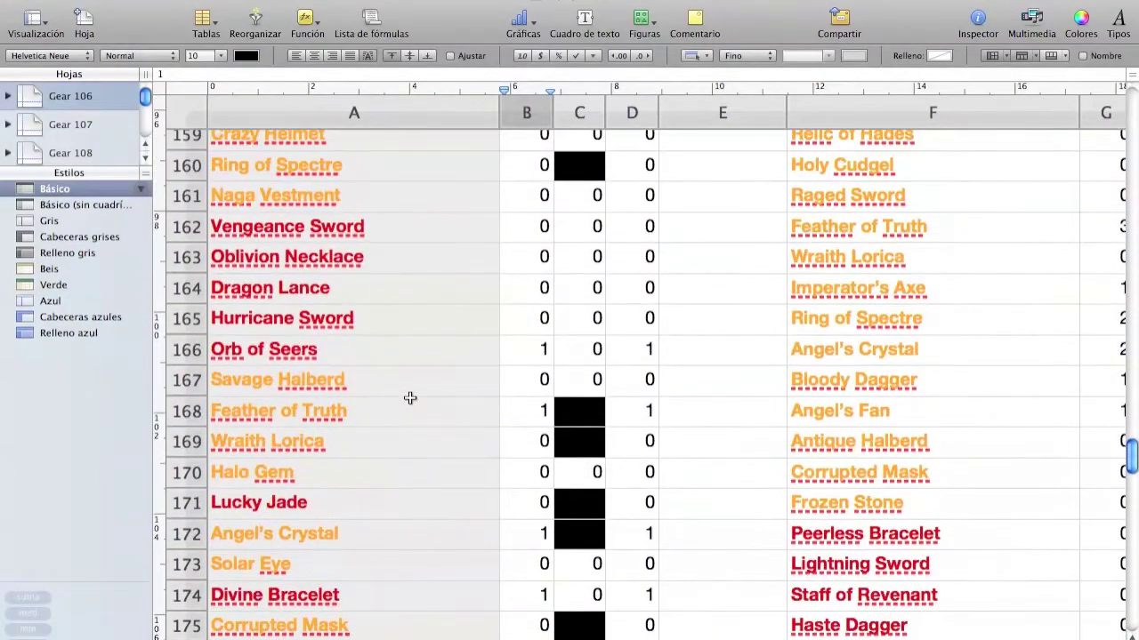
pyautogui.click(527, 253)
pyautogui.write('1')
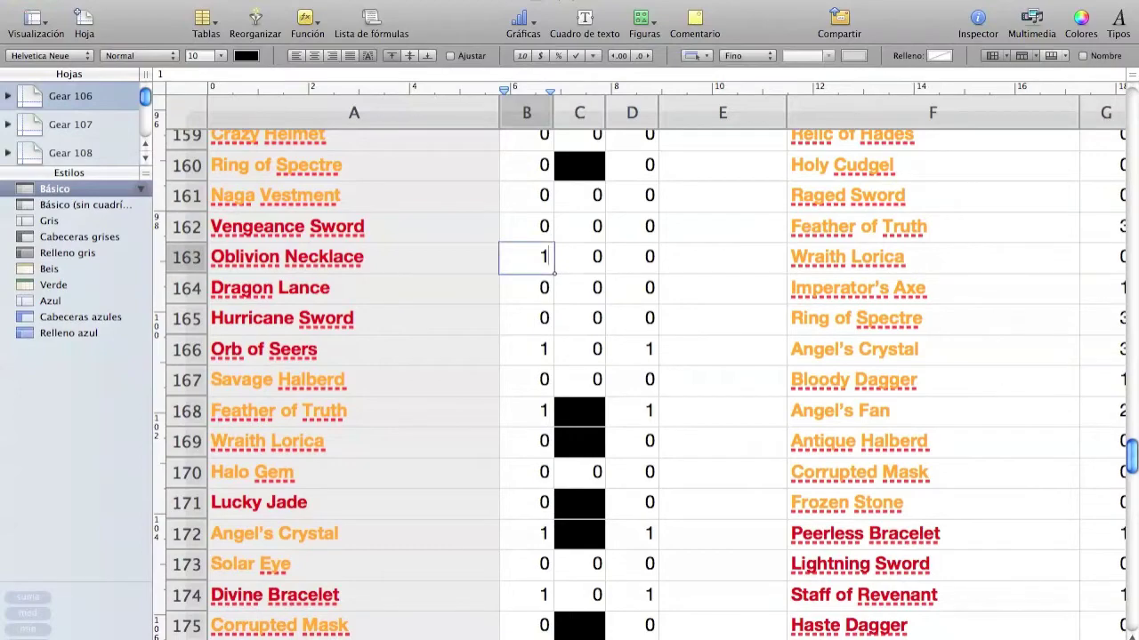
pyautogui.press('Return')
# Set the Need quantities of Essence of Nature and Frozen Stone to 1 each.
pyautogui.scroll(-10, 370, 270)
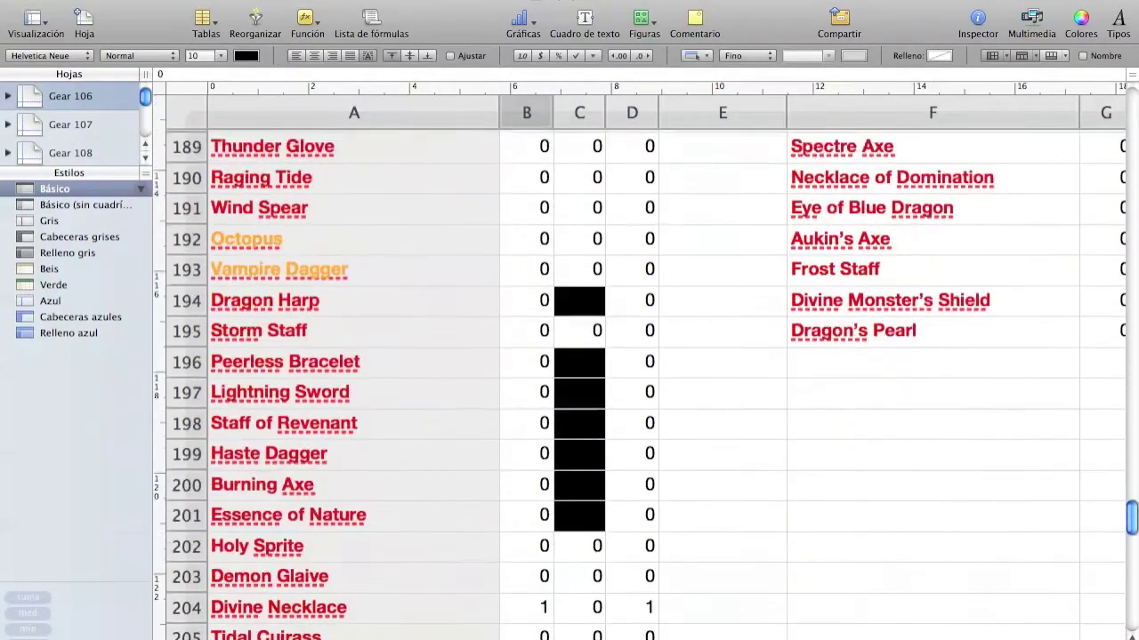
pyautogui.scroll(-2, 425, 391)
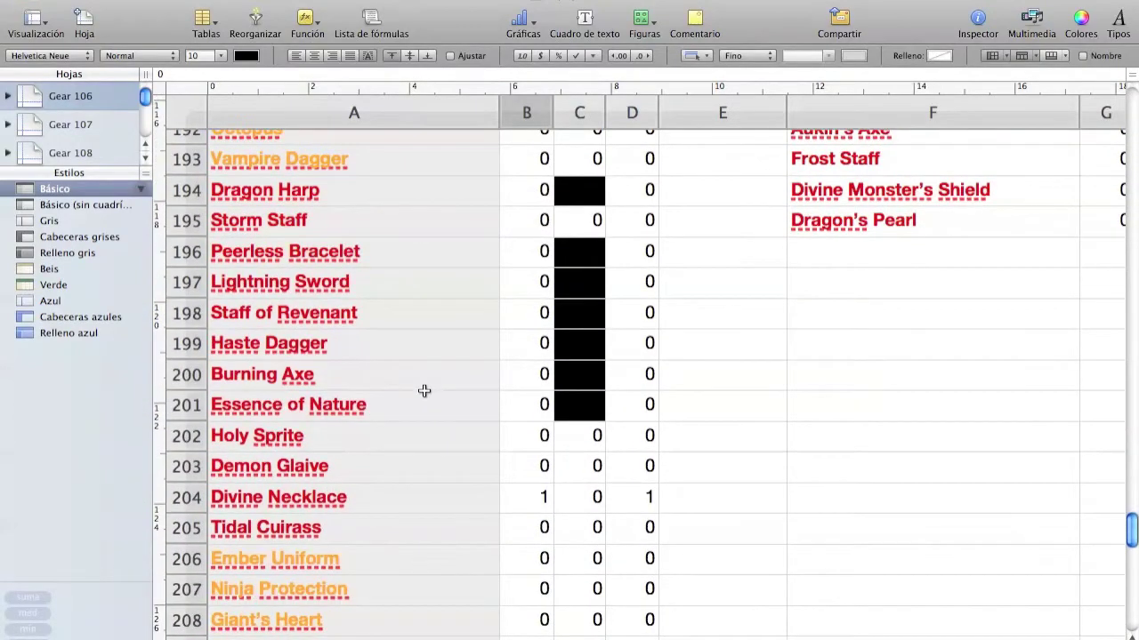
pyautogui.click(541, 405)
pyautogui.write('1')
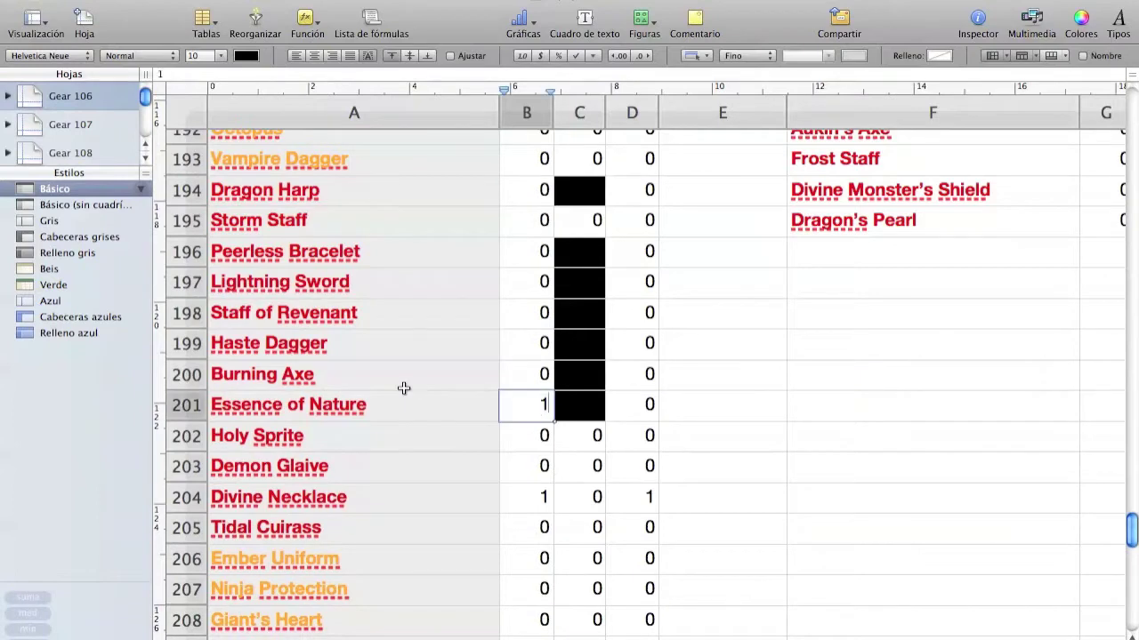
pyautogui.scroll(3, 404, 388)
pyautogui.scroll(5, 403, 387)
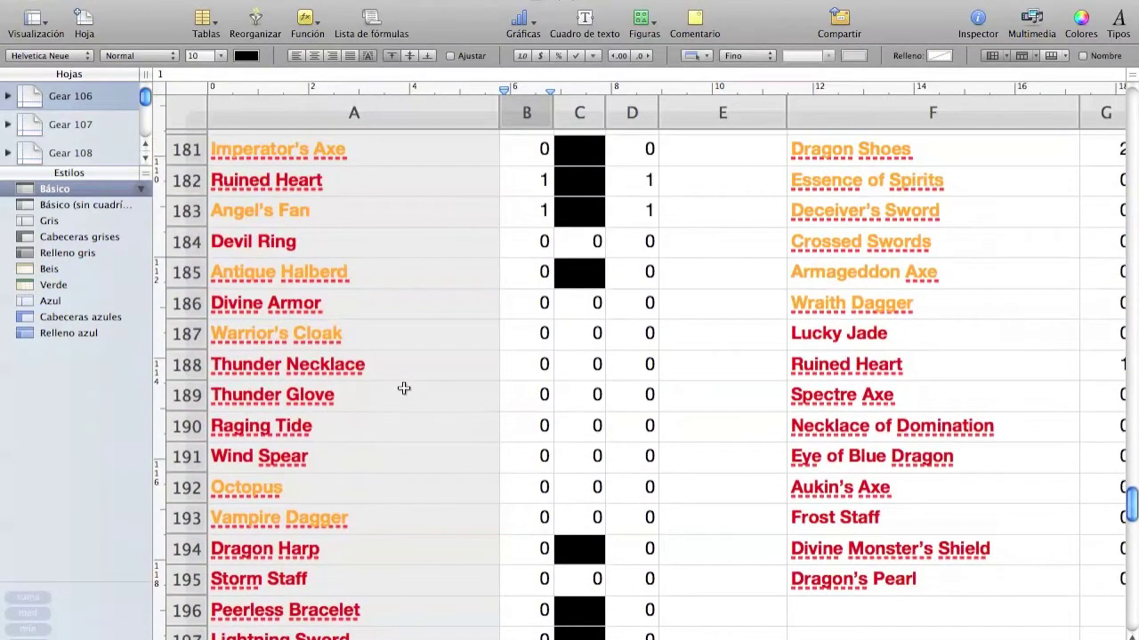
pyautogui.scroll(2, 404, 388)
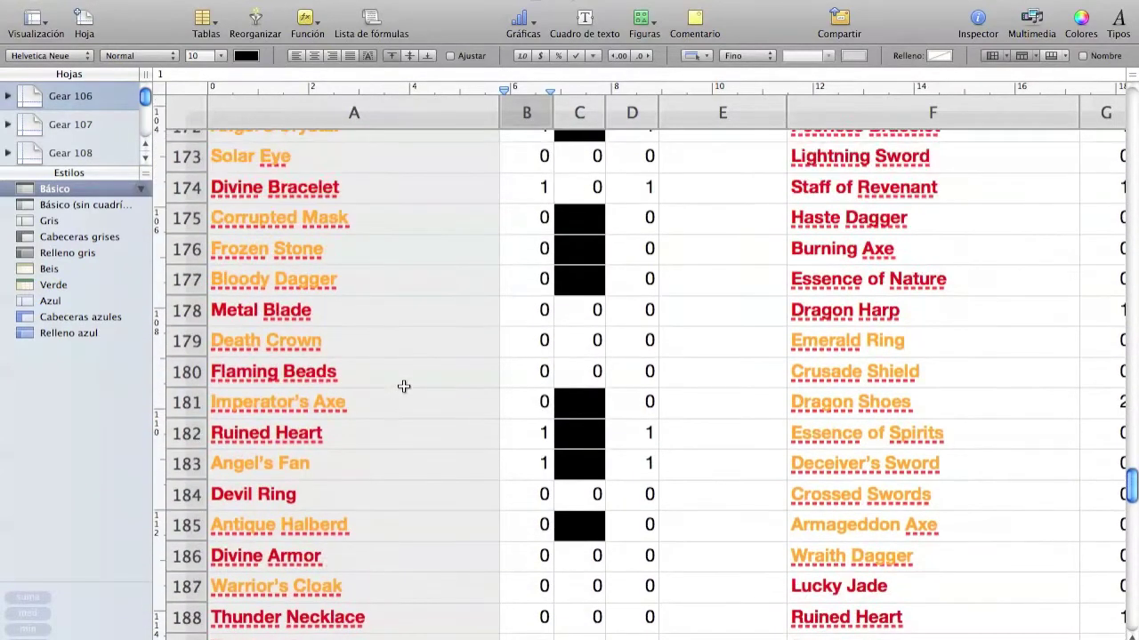
pyautogui.click(537, 245)
pyautogui.write('1')
# Raise the Need quantity of Dragon Shoes to 3.
pyautogui.scroll(5, 419, 281)
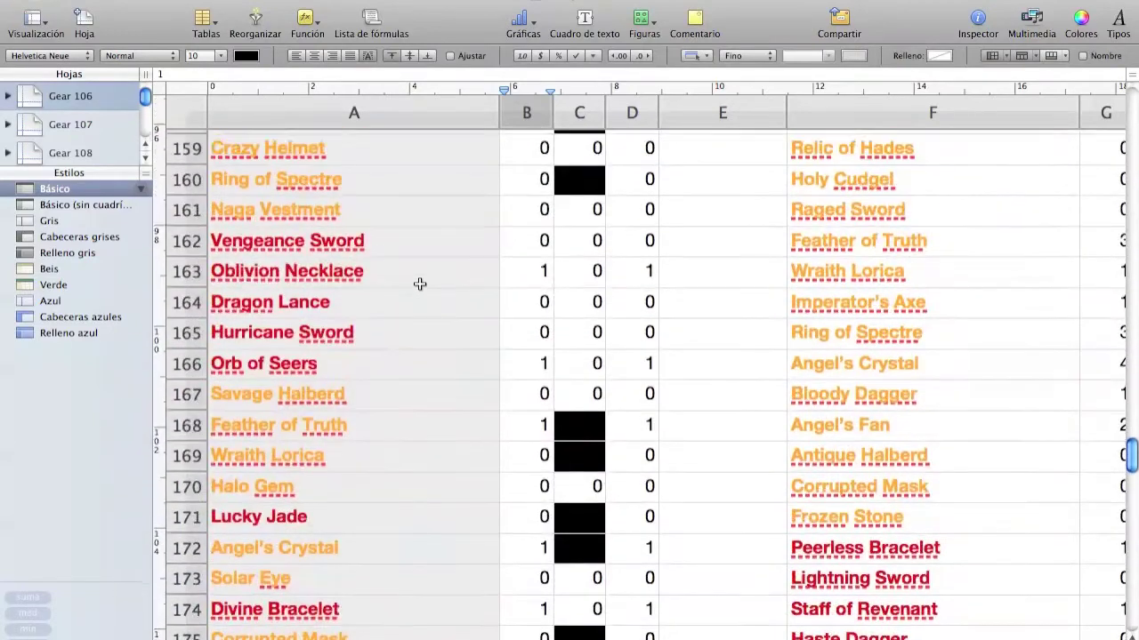
pyautogui.scroll(4, 419, 283)
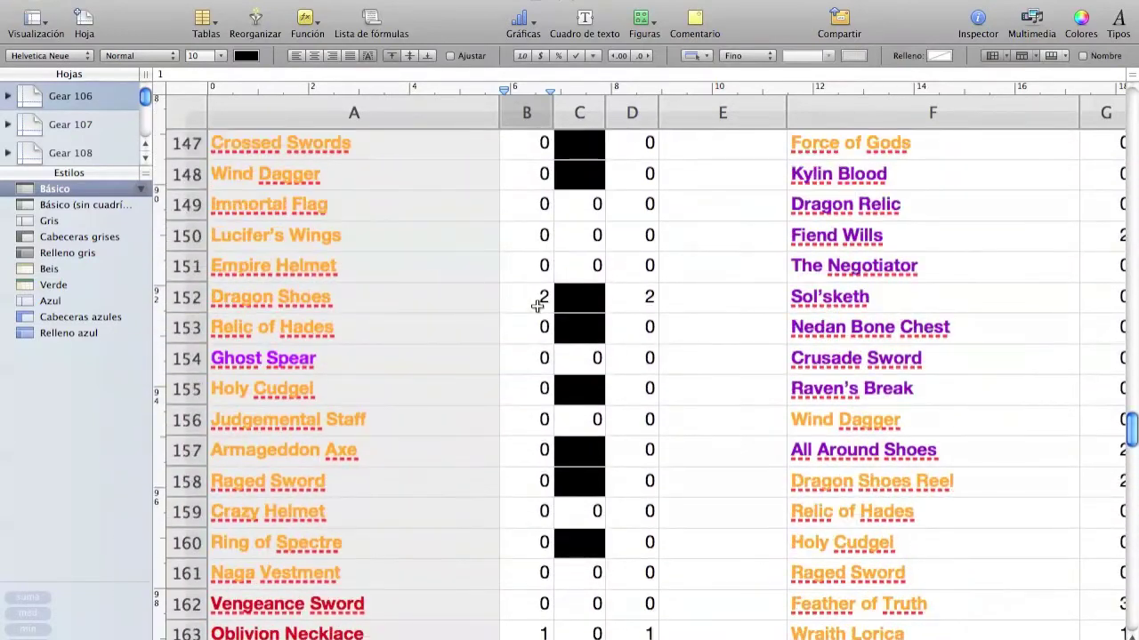
pyautogui.click(537, 300)
pyautogui.write('3')
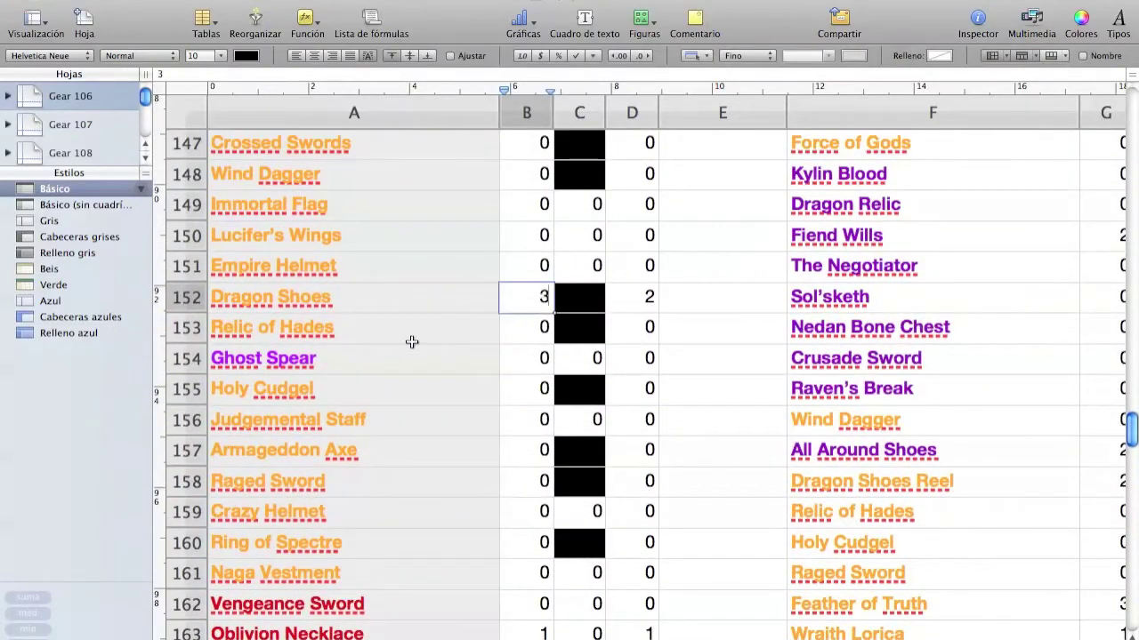
pyautogui.click(505, 372)
# Switch to the hero page in the browser and read the names of the rank R+3 gear items.
pyautogui.hotkey('ctrl', 'Up')
pyautogui.click(756, 414)
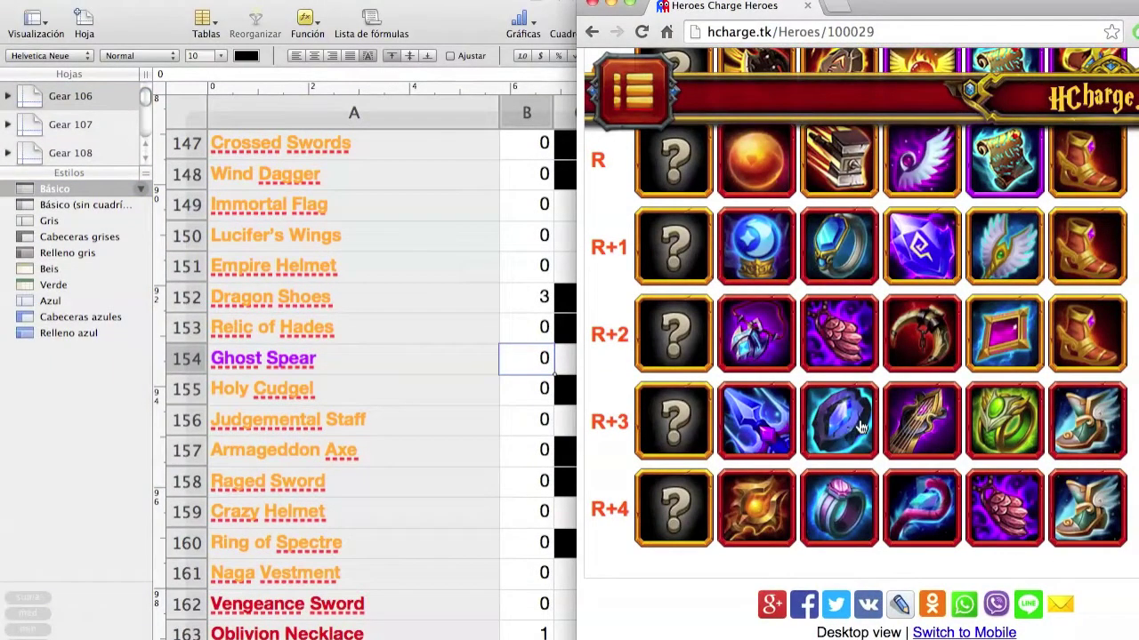
pyautogui.moveTo(860, 428)
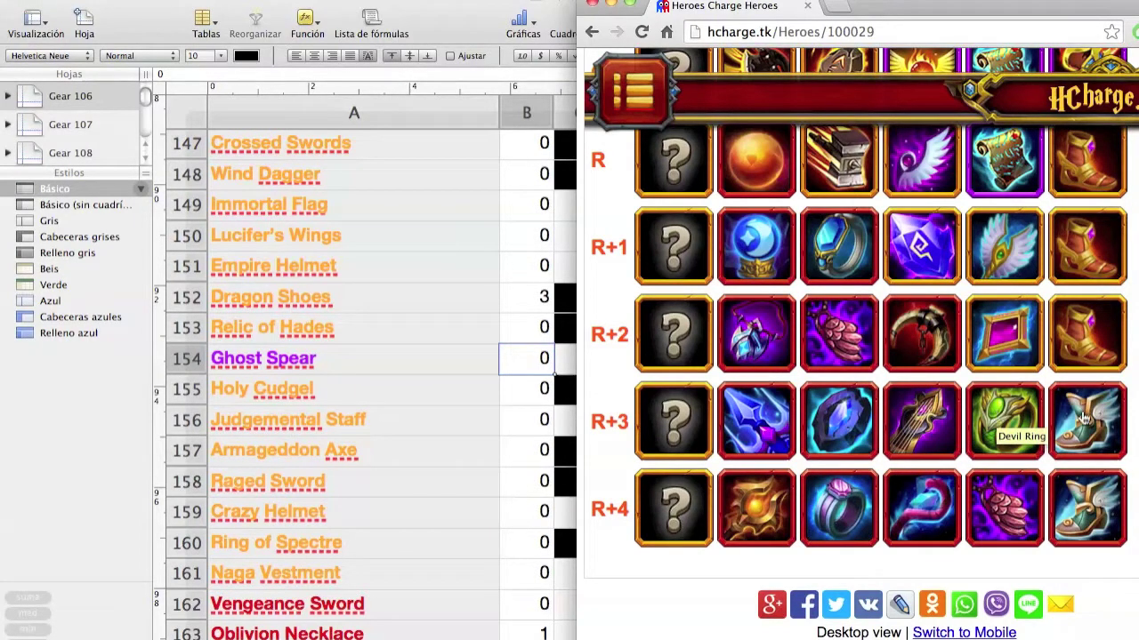
pyautogui.moveTo(1083, 418)
# Return to the equipment spreadsheet and set the Need quantities of Devil Ring and Dragon Harp to 1 each.
pyautogui.click(402, 463)
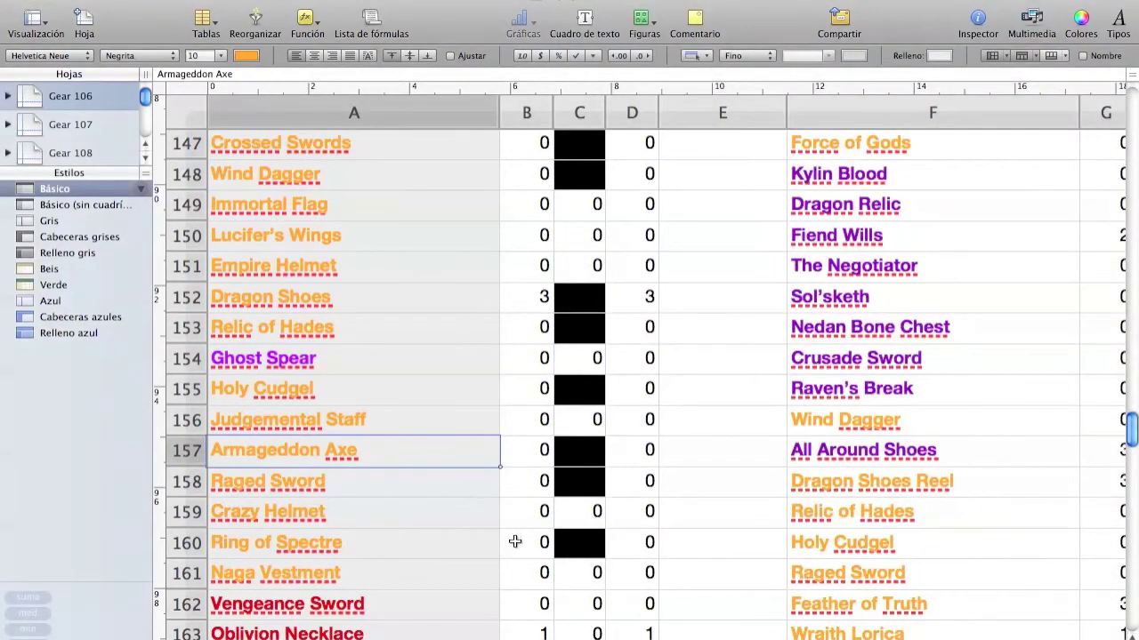
pyautogui.scroll(-15, 515, 542)
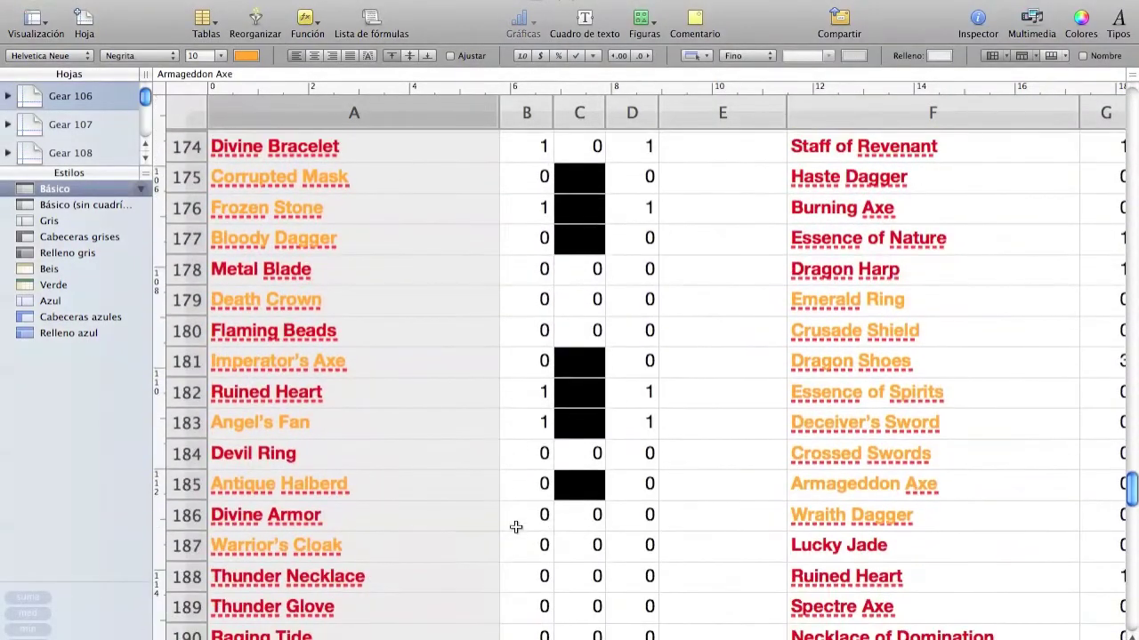
pyautogui.click(519, 458)
pyautogui.write('1')
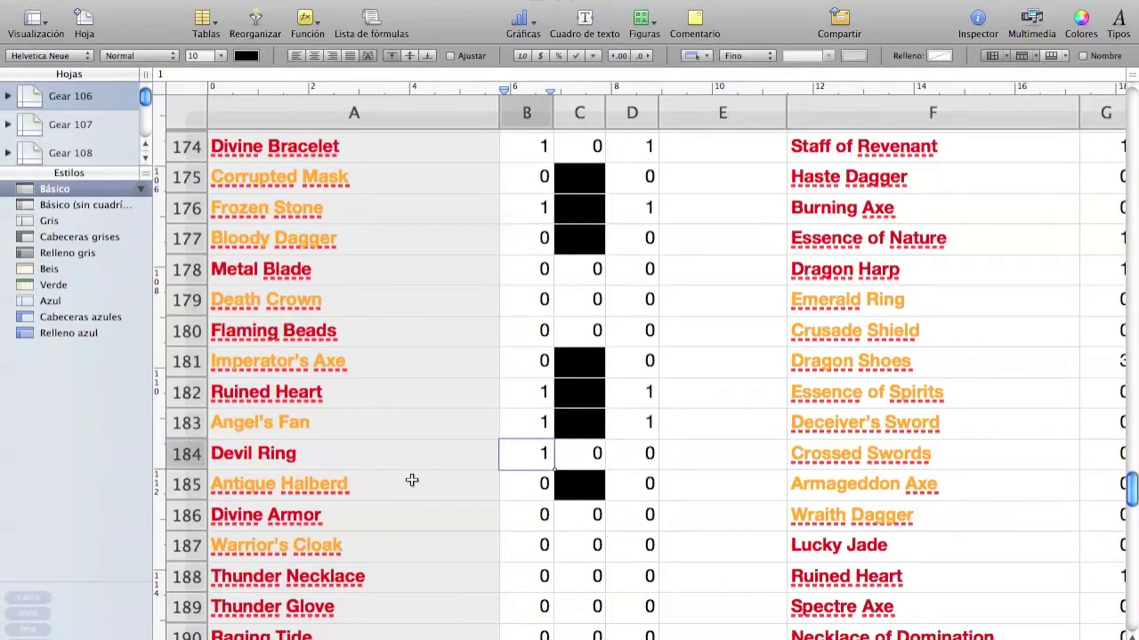
pyautogui.scroll(-7, 412, 481)
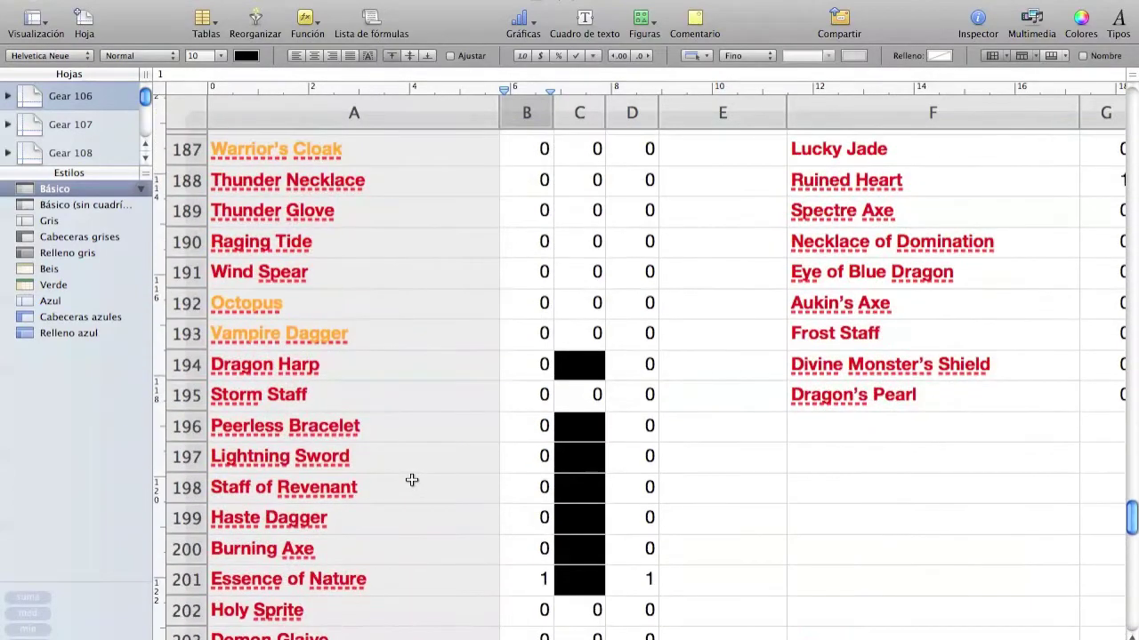
pyautogui.click(517, 368)
pyautogui.write('1')
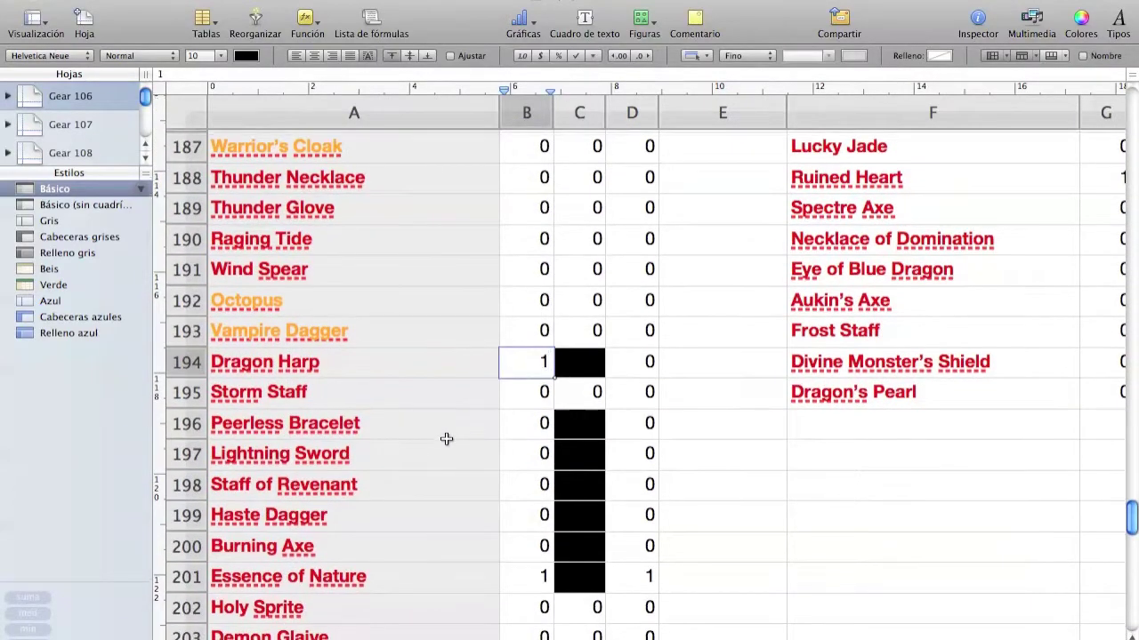
# Set the Need quantity of Hermes Boots to 1 in the equipment list.
pyautogui.scroll(-6, 446, 439)
pyautogui.scroll(-10, 446, 439)
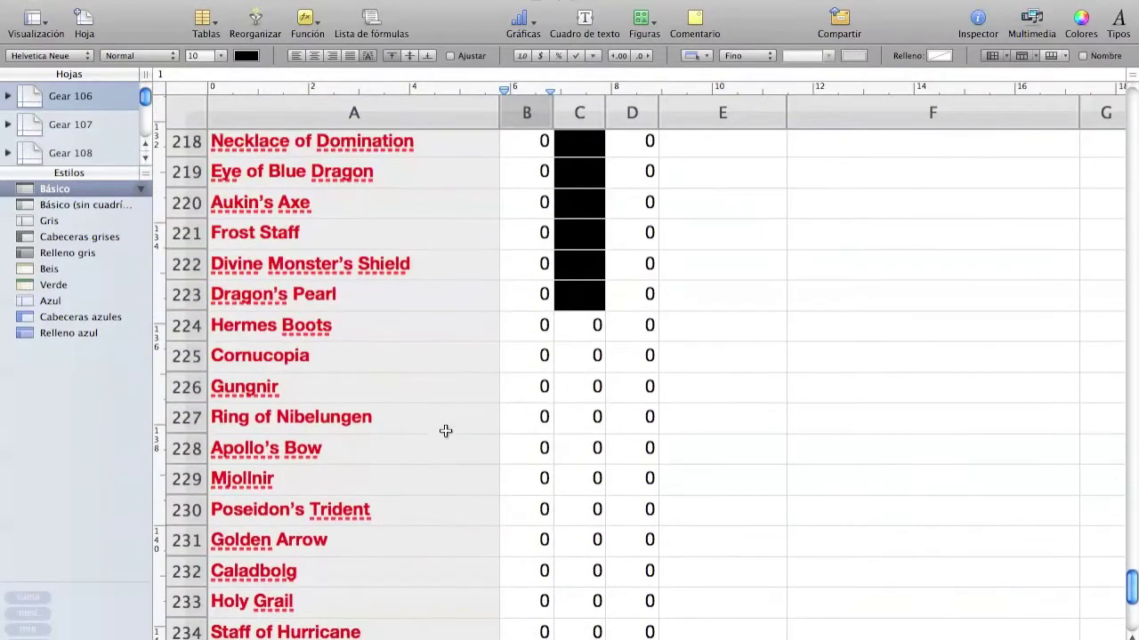
pyautogui.click(514, 333)
pyautogui.write('1')
pyautogui.scroll(1, 436, 394)
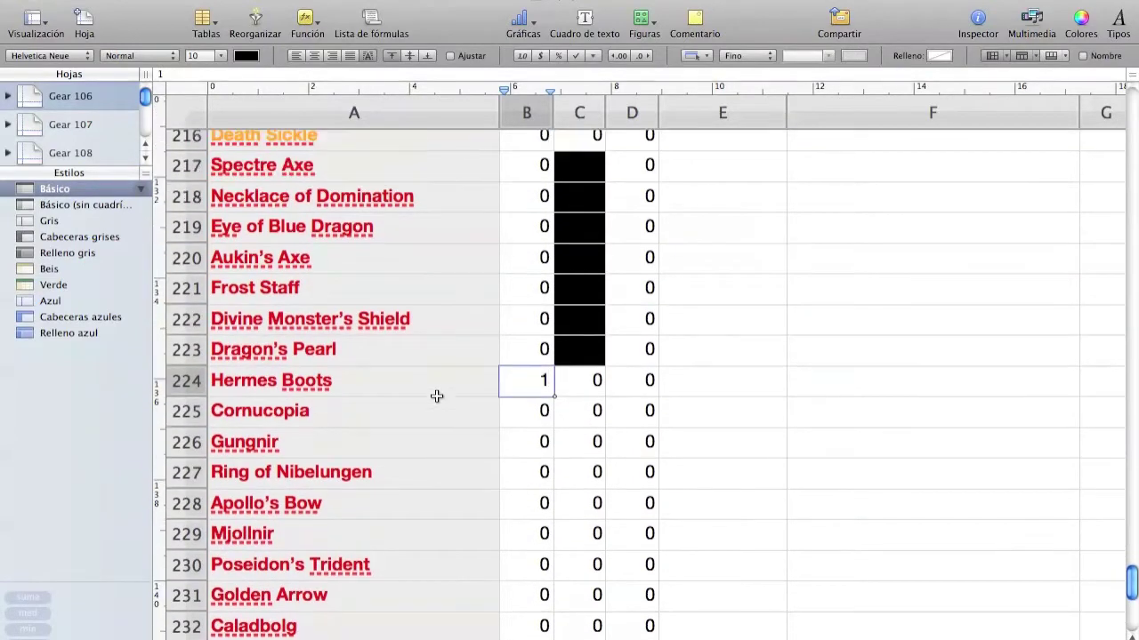
# Set the Need quantity of Eye of Blue Dragon to 1 in the equipment list.
pyautogui.click(523, 231)
pyautogui.write('1')
pyautogui.click(527, 278)
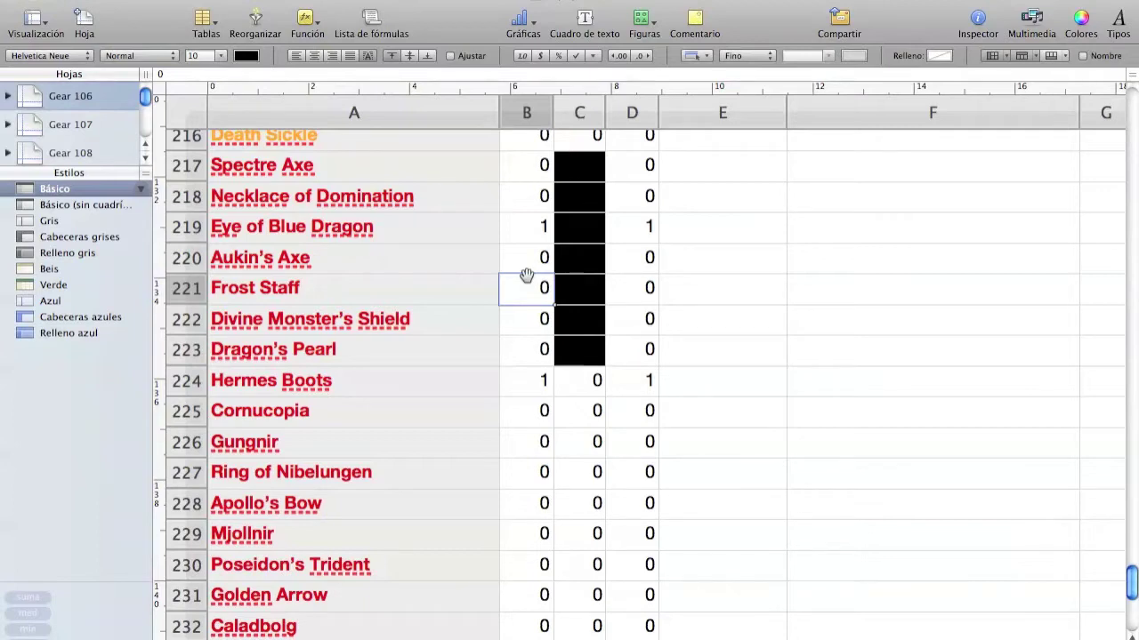
pyautogui.click(584, 379)
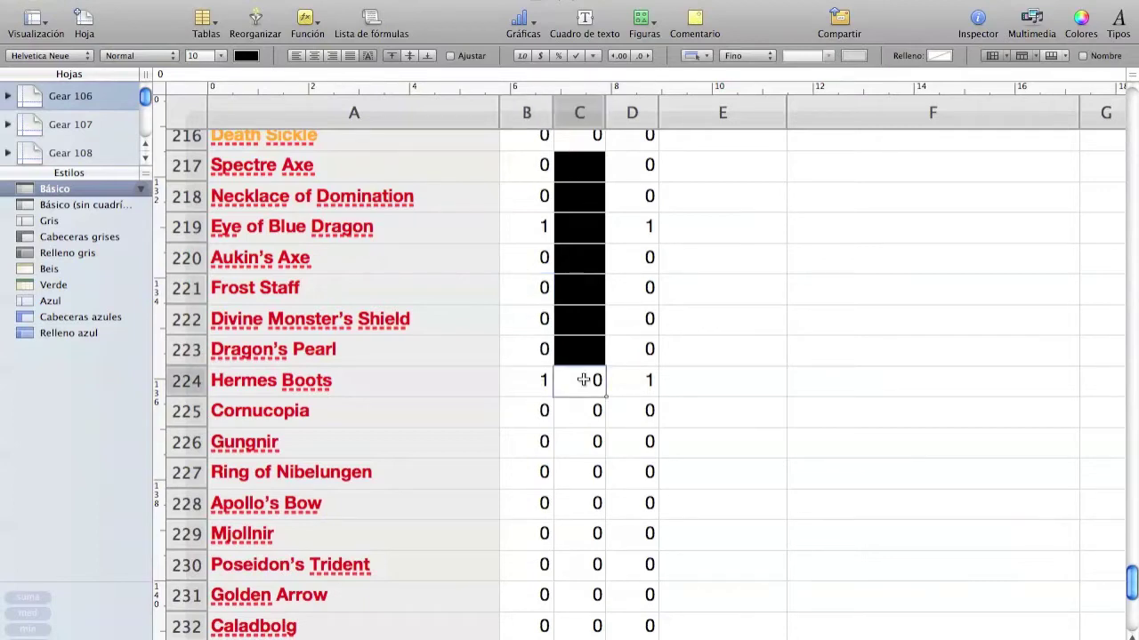
# Examine the start of the Objects table, including its Need, Have, Fragments and Farm columns and the adjoining Object list.
pyautogui.scroll(20, 584, 380)
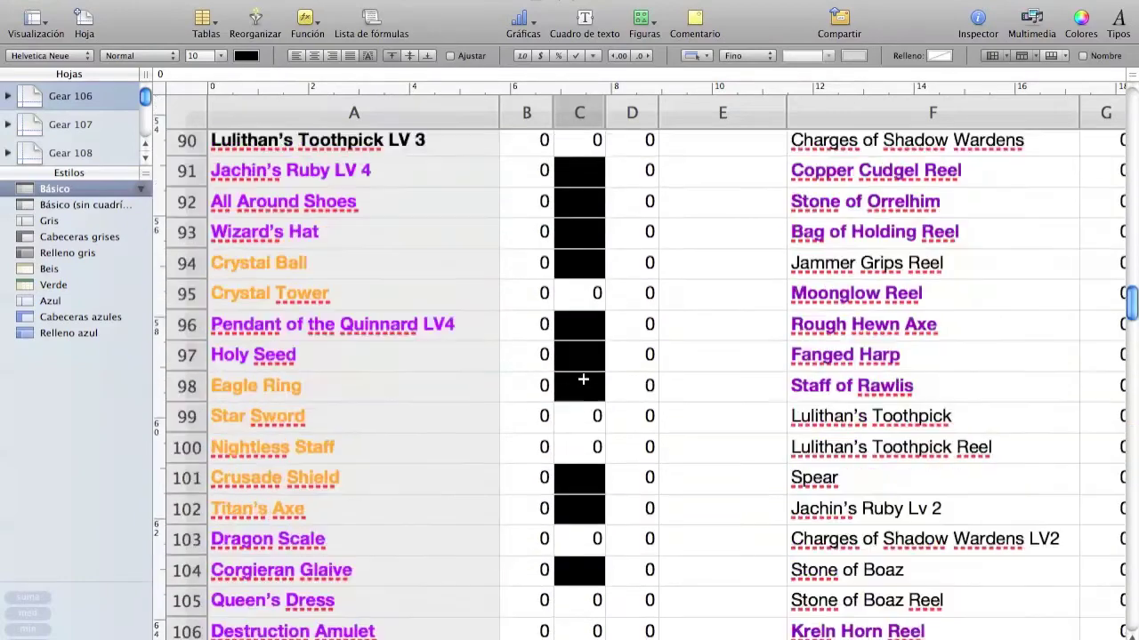
pyautogui.scroll(10, 584, 380)
pyautogui.hscroll(5, 583, 380)
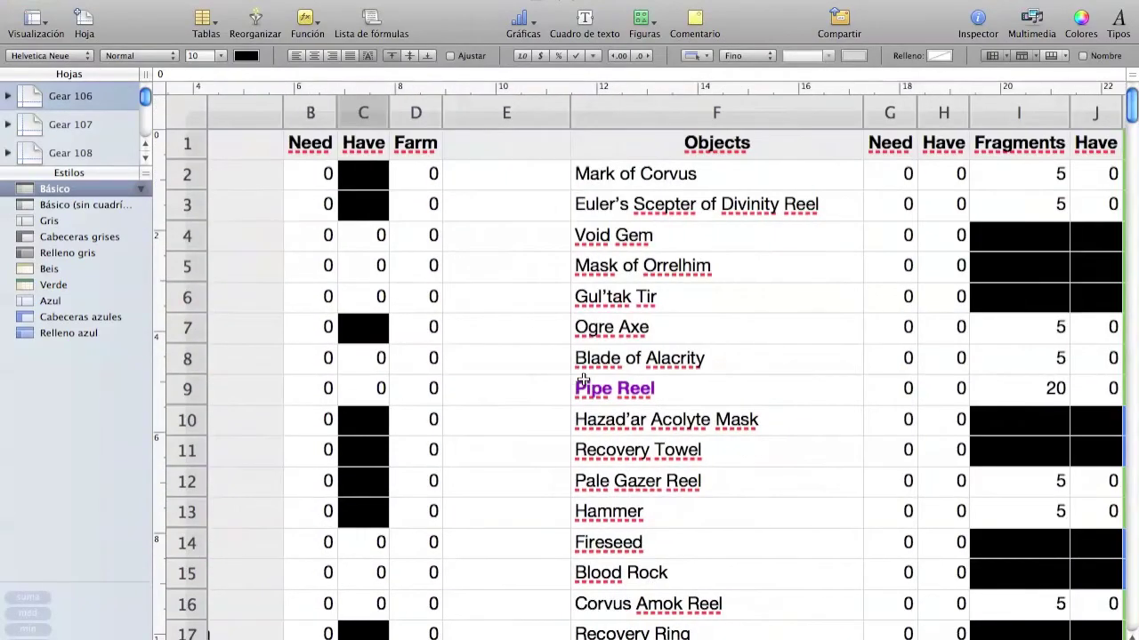
pyautogui.hscroll(6, 584, 380)
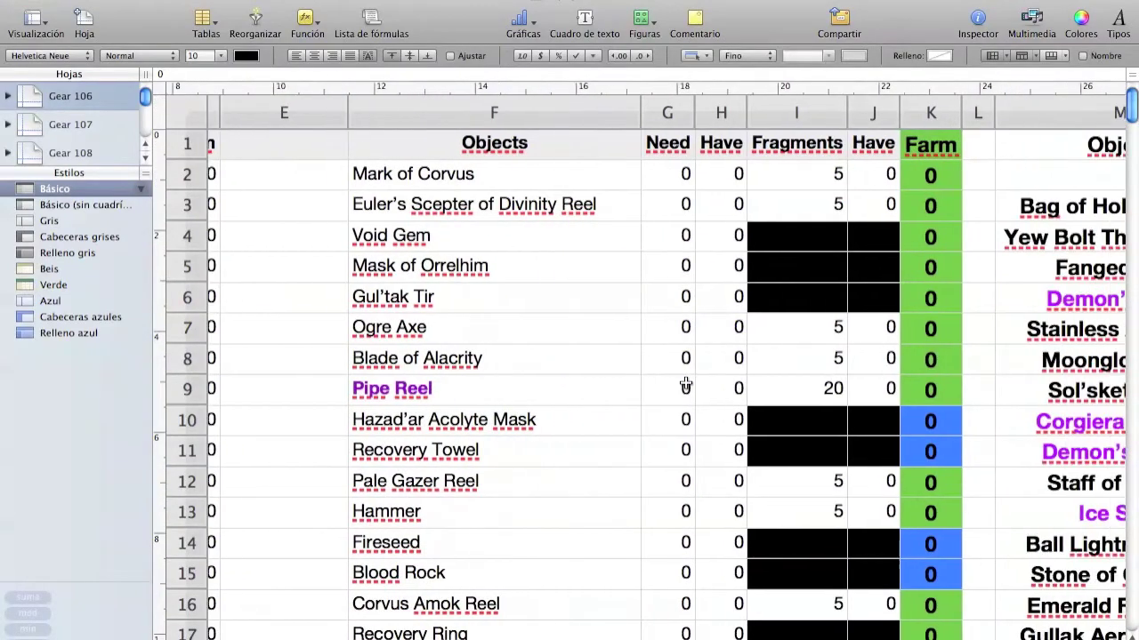
pyautogui.hscroll(3, 685, 383)
pyautogui.hscroll(-2, 412, 313)
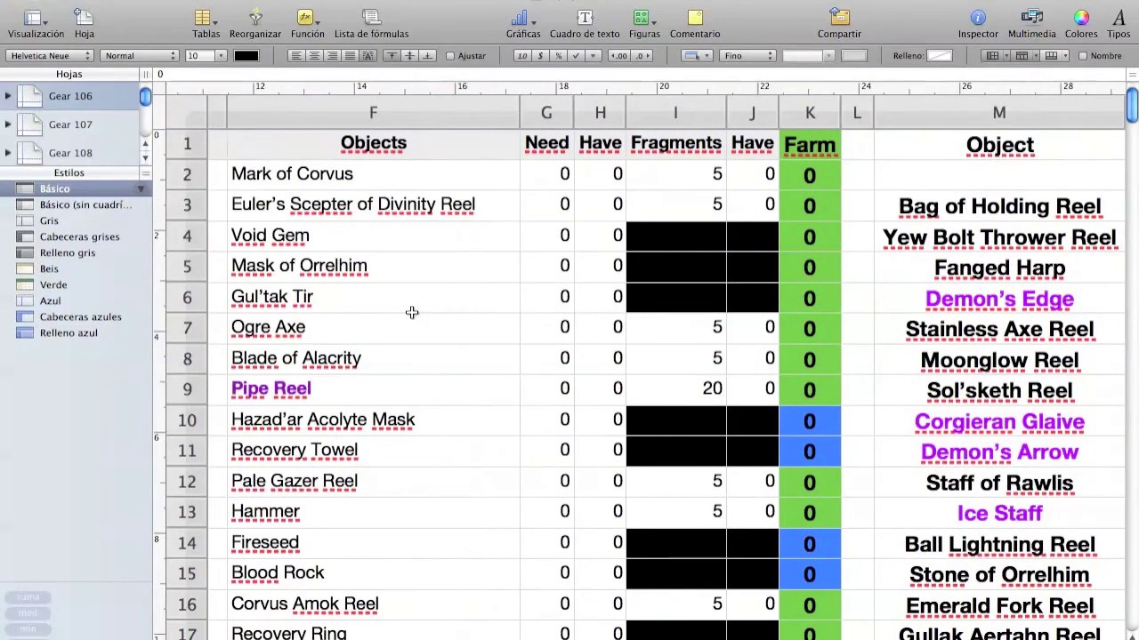
pyautogui.hscroll(3, 843, 148)
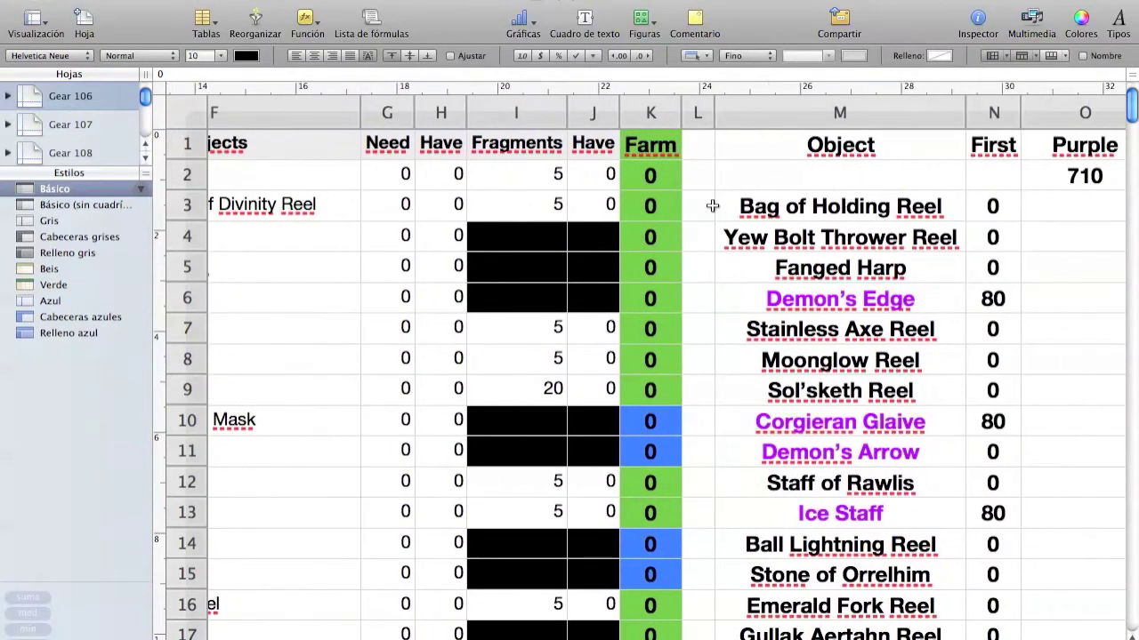
pyautogui.click(673, 207)
pyautogui.scroll(-8, 750, 285)
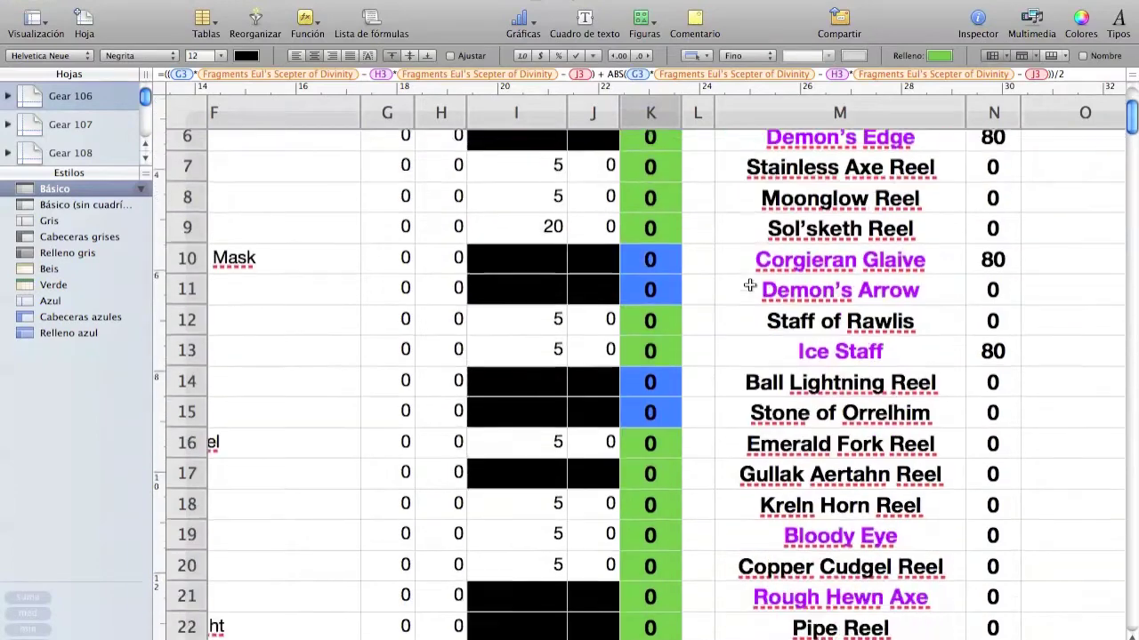
pyautogui.scroll(8, 750, 285)
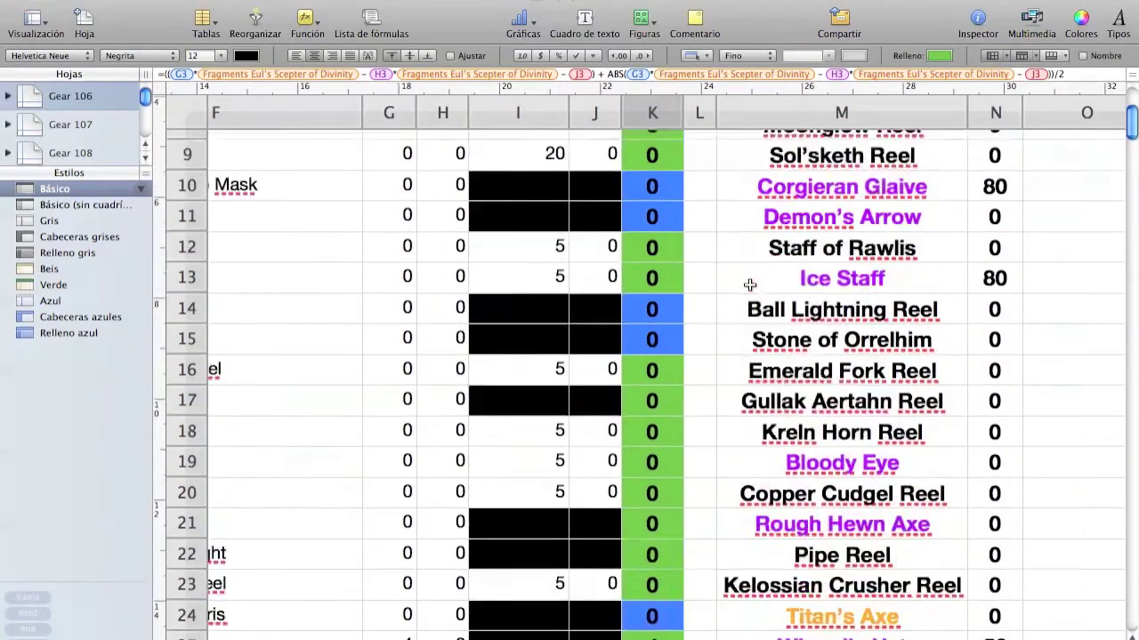
# Check the Need, Have and Farm entries for Shoes in the Objects table.
pyautogui.scroll(-14, 579, 369)
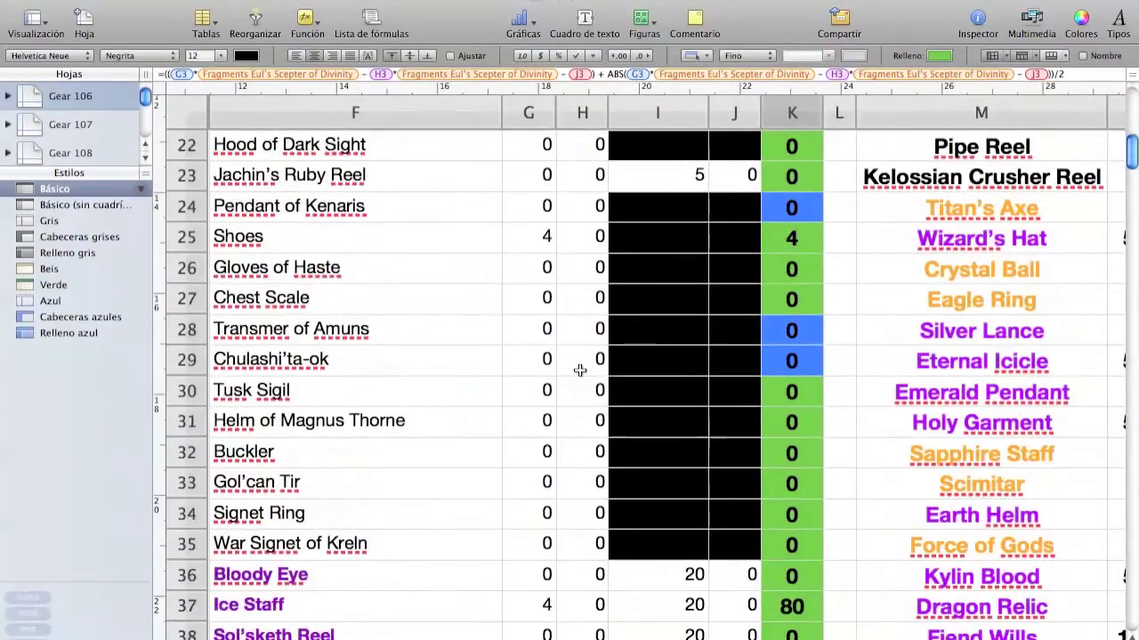
pyautogui.scroll(-2, 579, 369)
pyautogui.scroll(3, 579, 370)
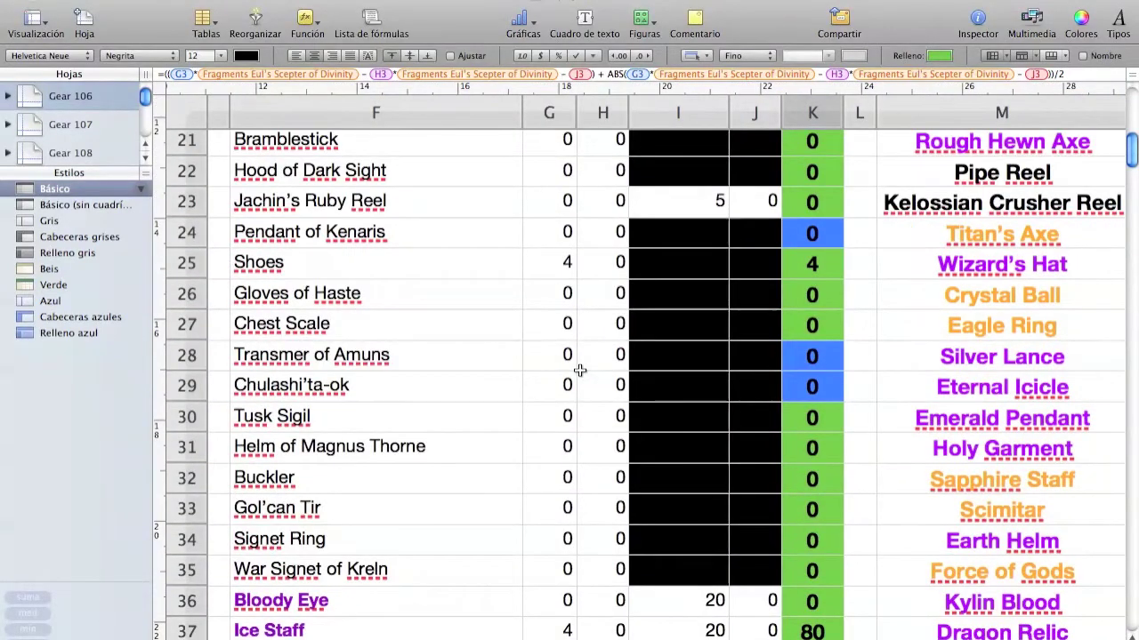
pyautogui.click(472, 275)
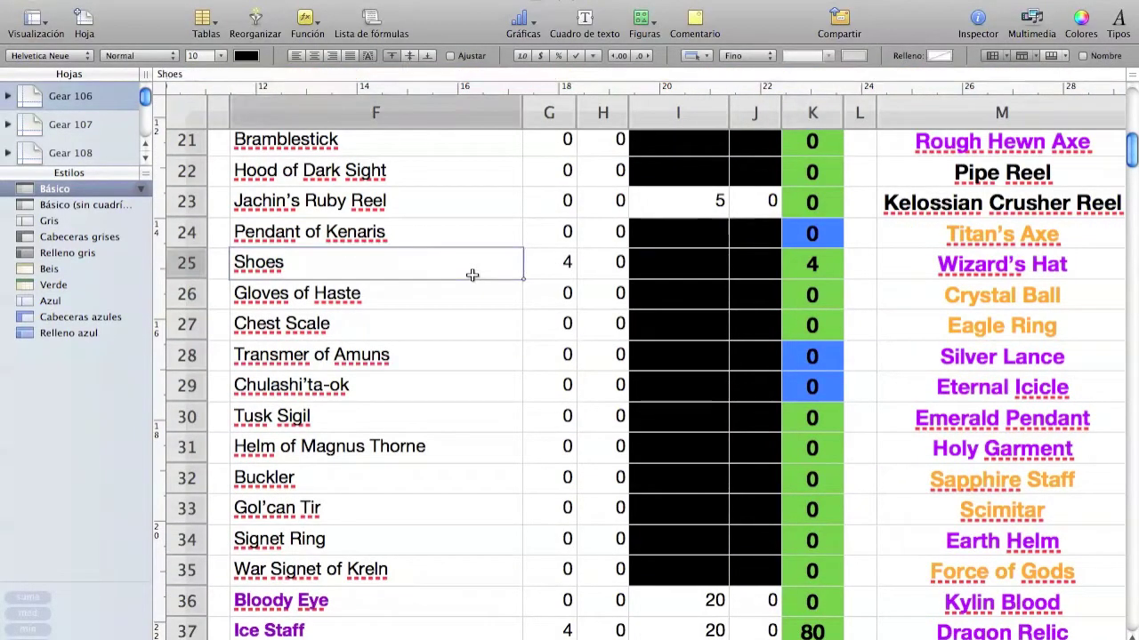
pyautogui.press('Tab')
pyautogui.press('Tab')
pyautogui.scroll(-4, 549, 408)
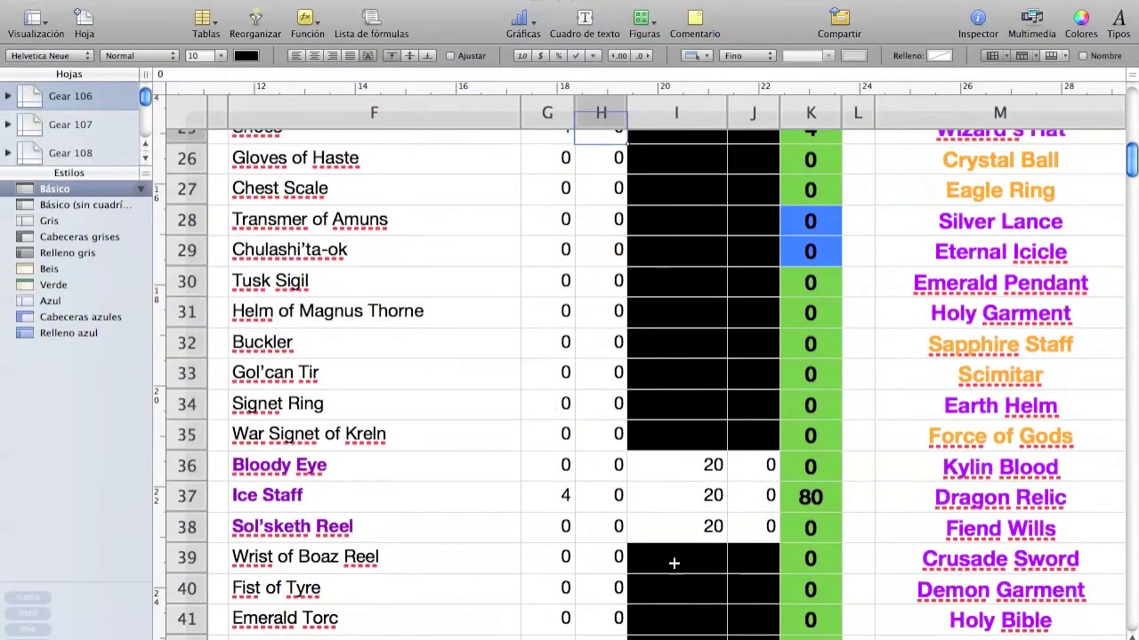
pyautogui.scroll(15, 673, 562)
pyautogui.scroll(-14, 823, 566)
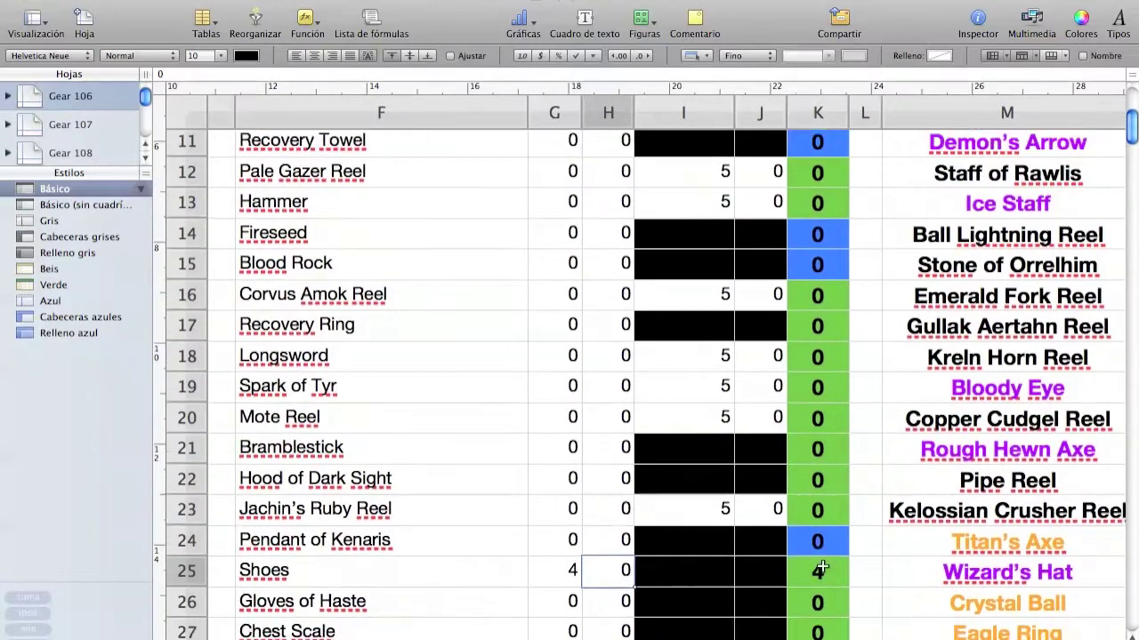
pyautogui.scroll(-4, 823, 566)
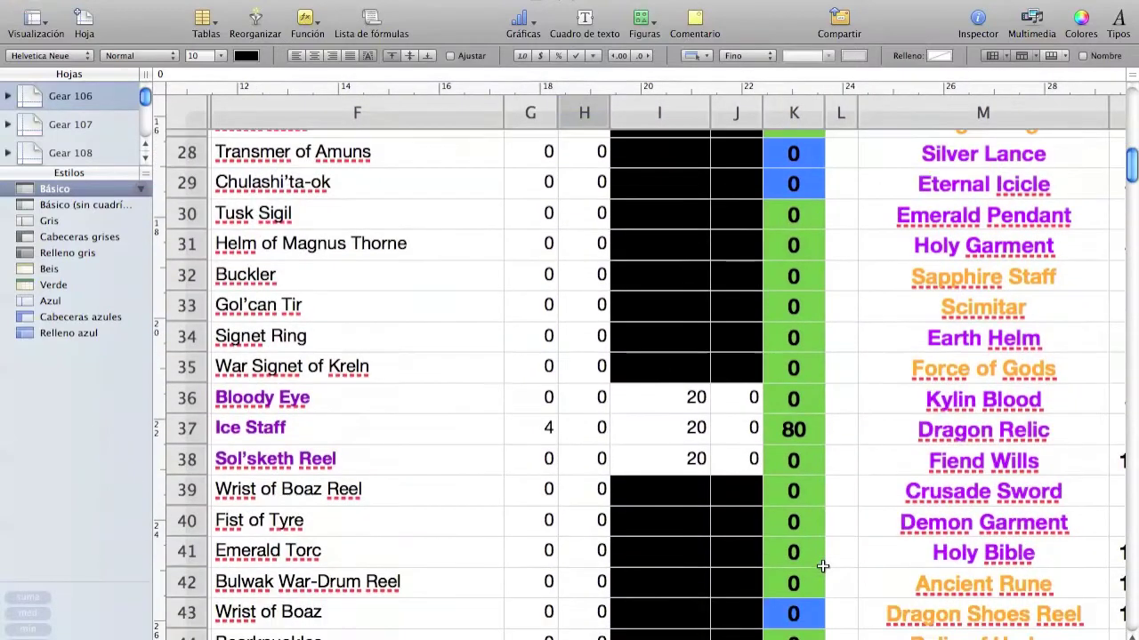
# Inspect the Farm calculations for Ice Staff and Demon Edge in the Objects table.
pyautogui.click(769, 432)
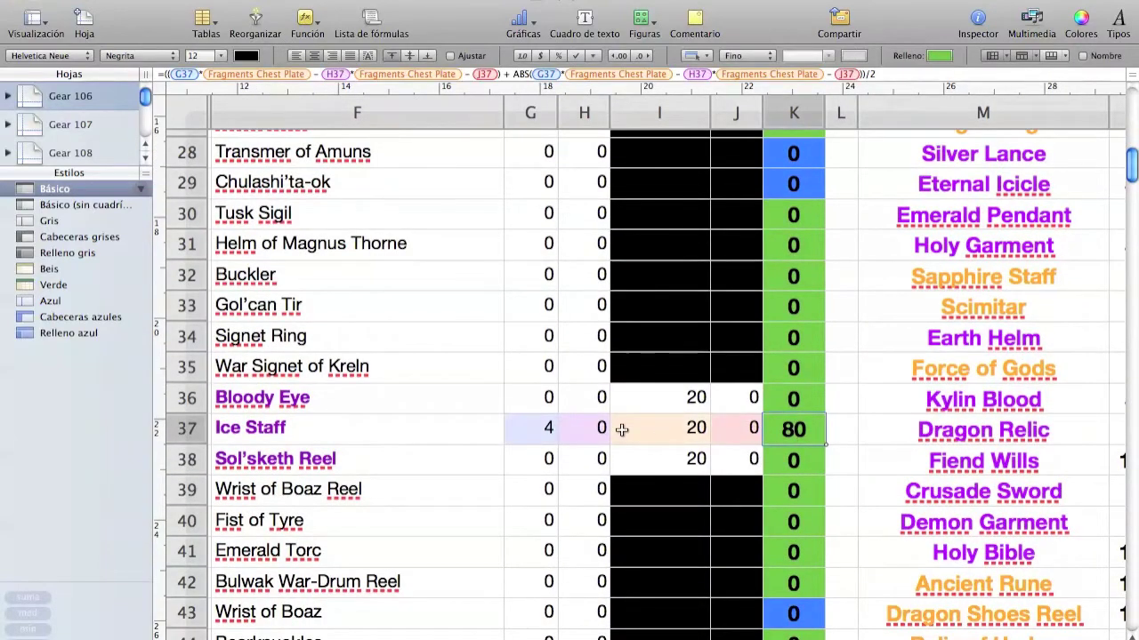
pyautogui.scroll(-20, 796, 480)
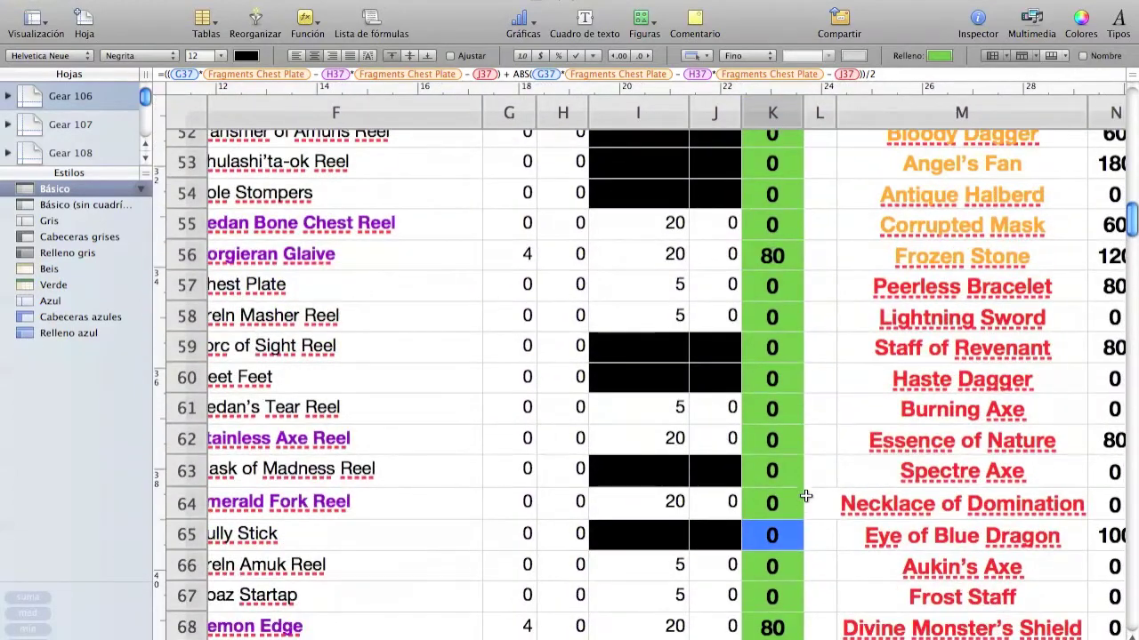
pyautogui.scroll(-7, 781, 256)
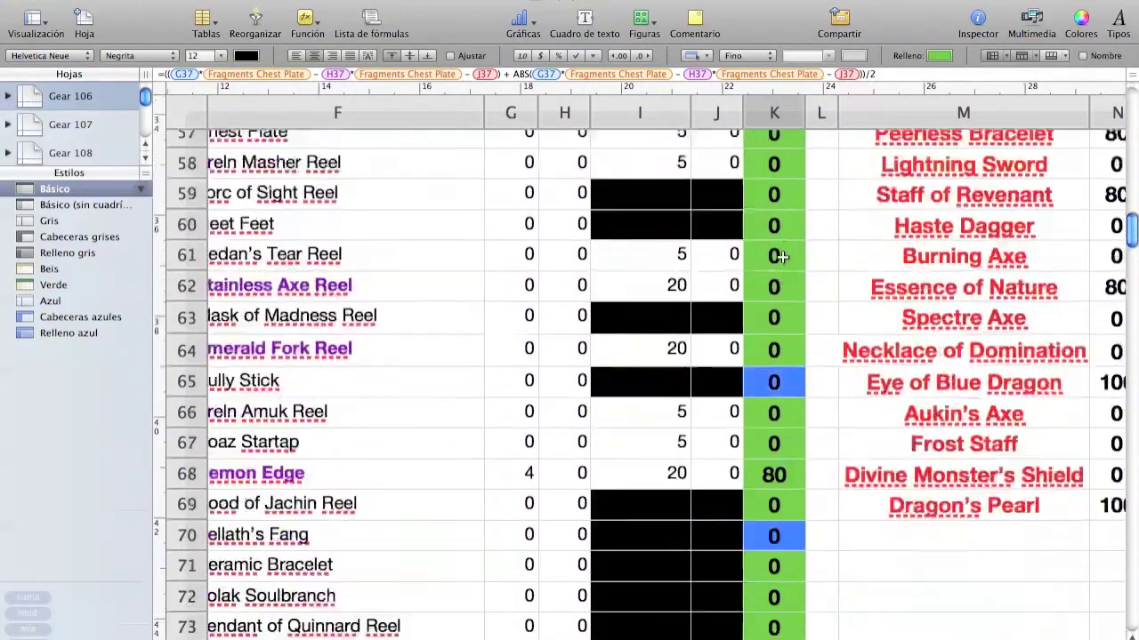
pyautogui.click(776, 432)
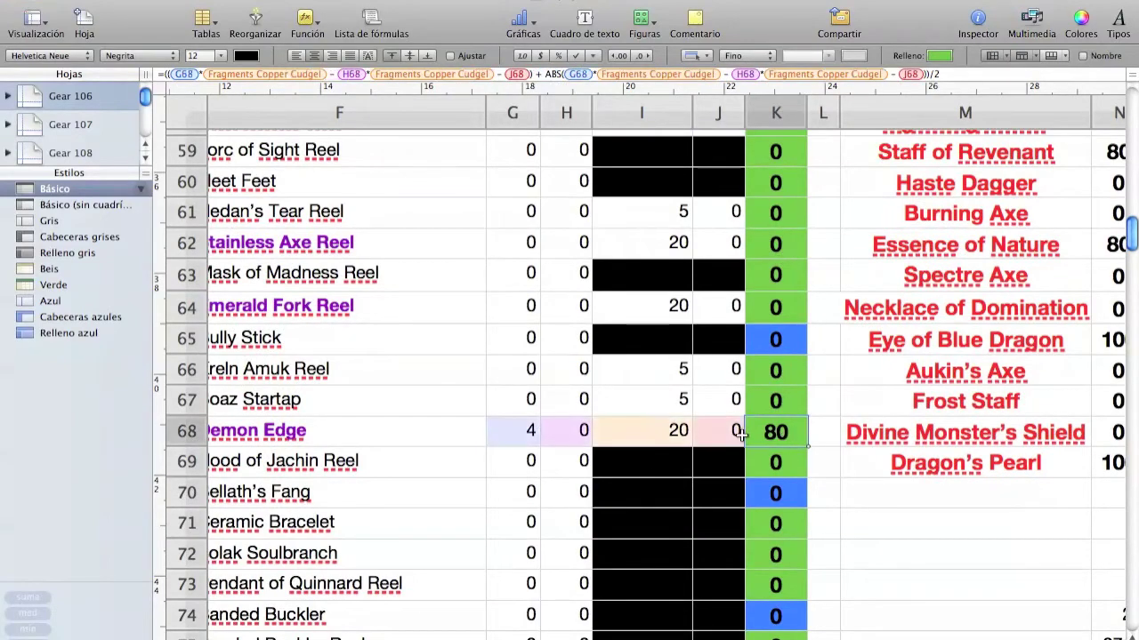
# Check the Hazad'ar Boots Reel entry and the Farm calculation for Wizard's Hat in the Objects table.
pyautogui.scroll(-9, 636, 431)
pyautogui.scroll(-3, 637, 431)
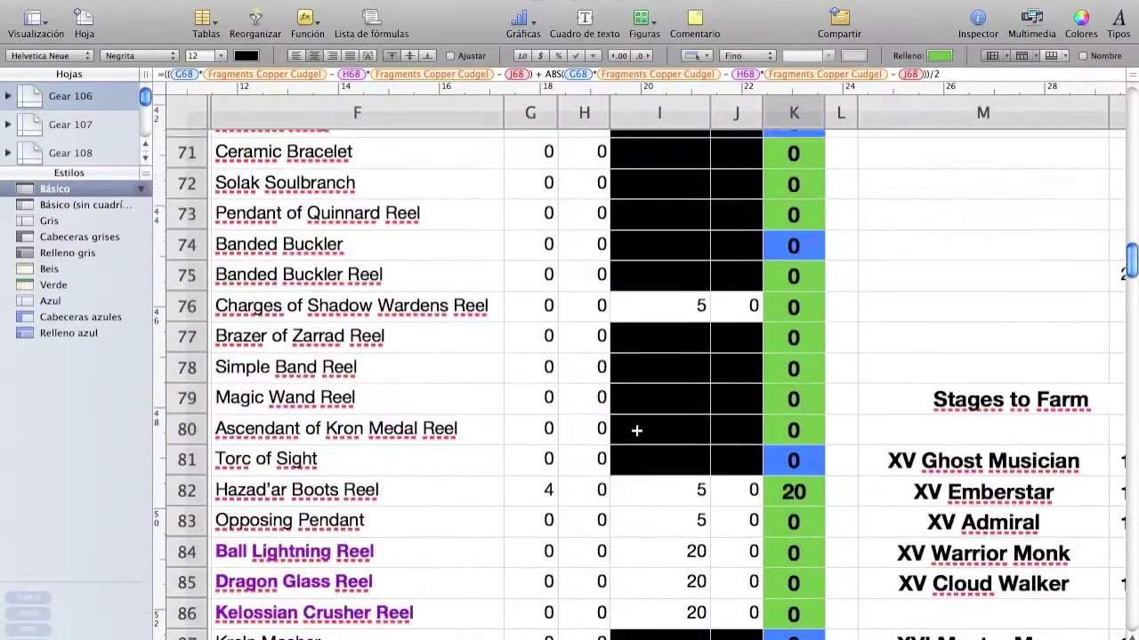
pyautogui.click(443, 467)
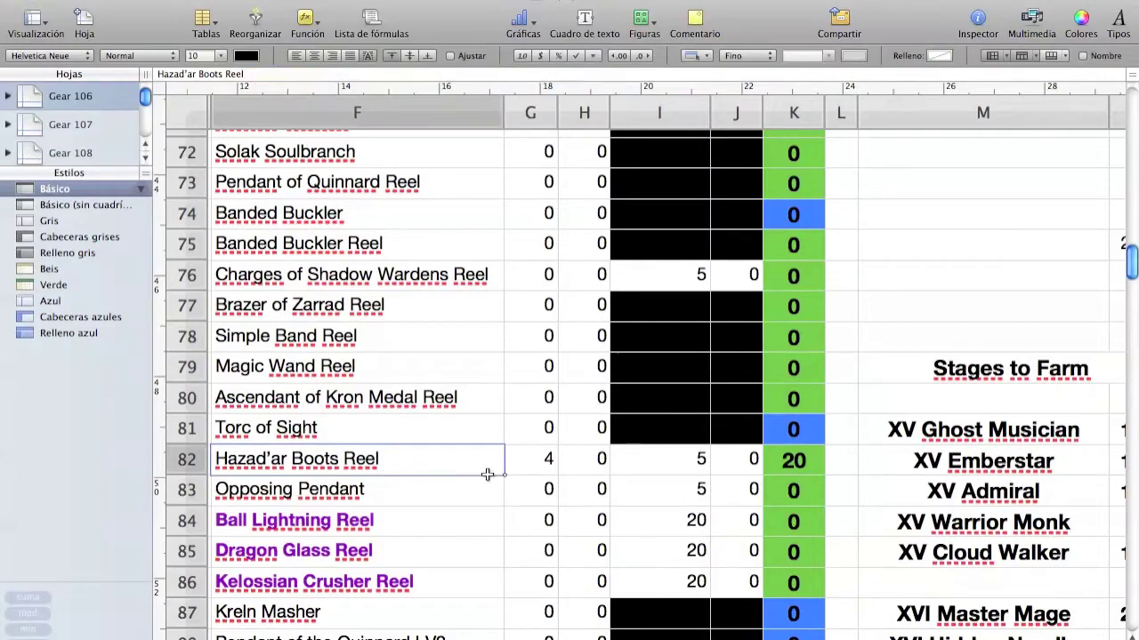
pyautogui.scroll(-13, 627, 534)
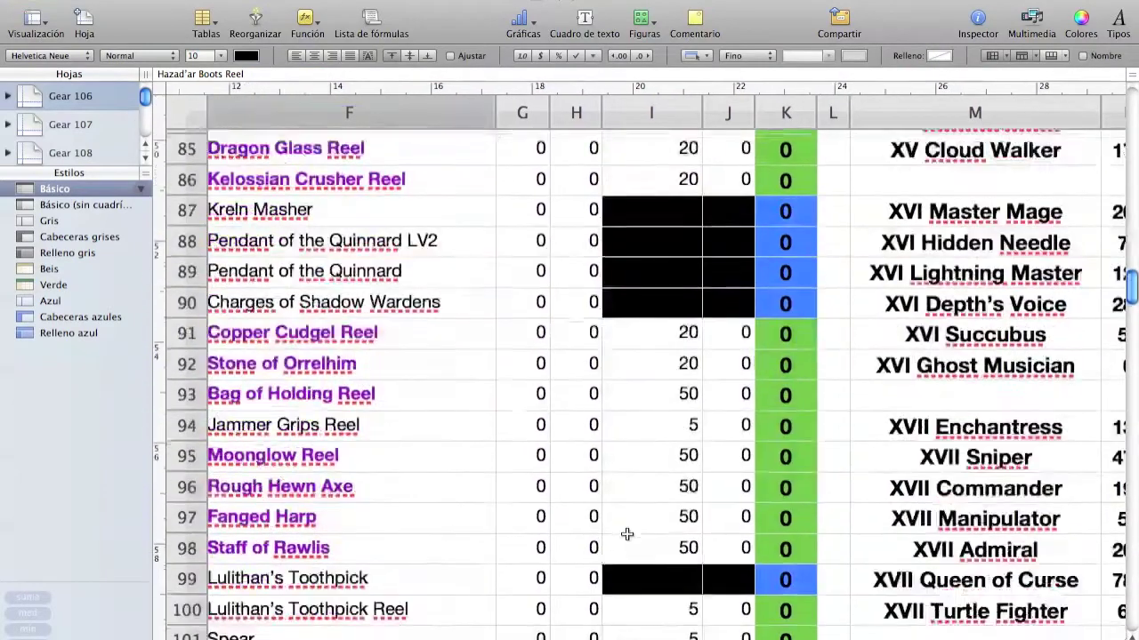
pyautogui.scroll(-19, 627, 533)
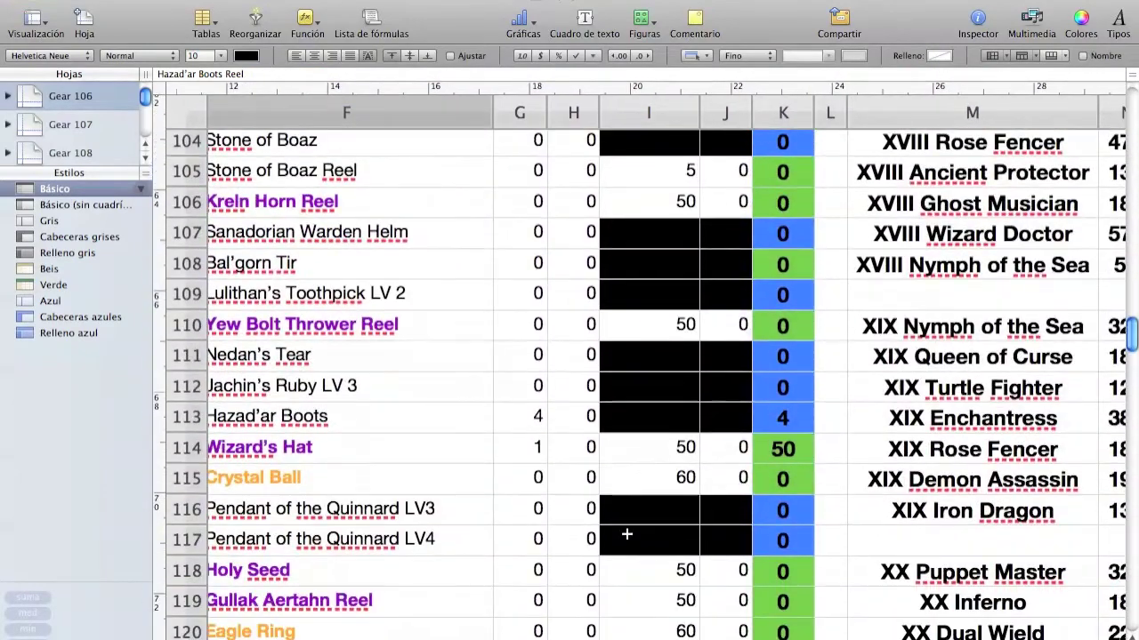
pyautogui.click(783, 448)
# Inspect the Farm calculations for Eternal Icicle and Holy Garment.
pyautogui.scroll(-1, 627, 502)
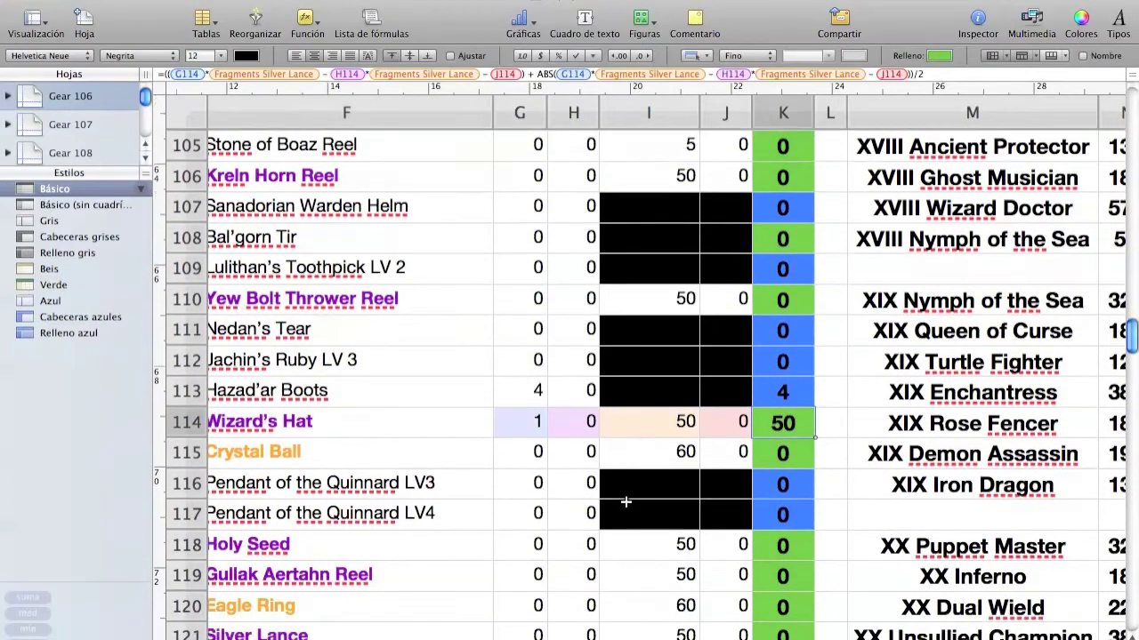
pyautogui.scroll(-11, 626, 502)
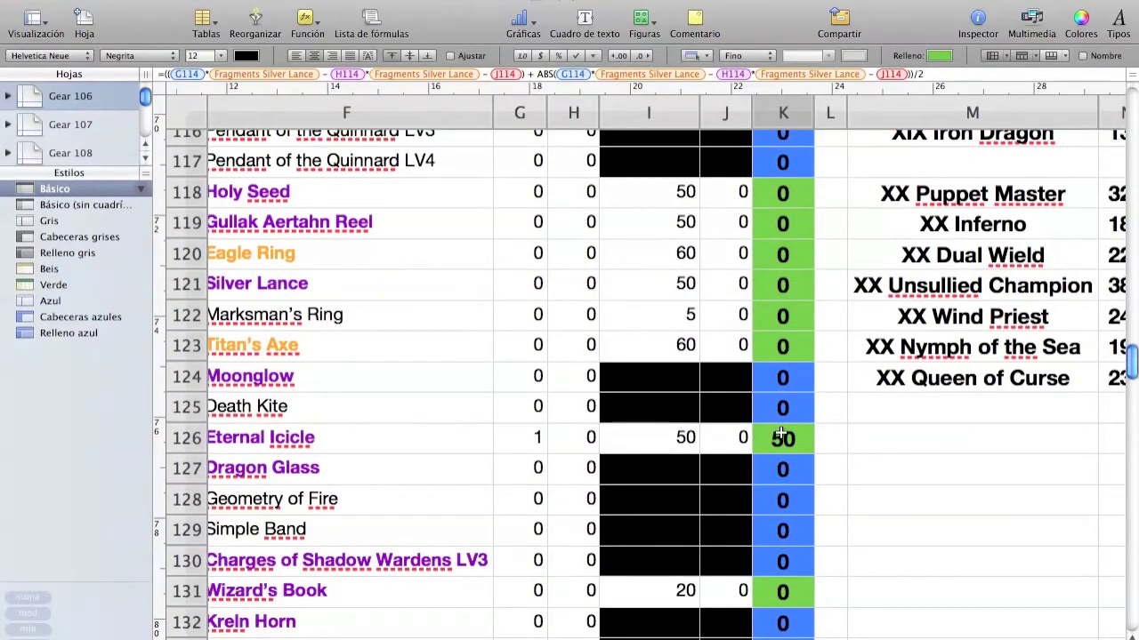
pyautogui.click(781, 435)
pyautogui.scroll(-10, 627, 443)
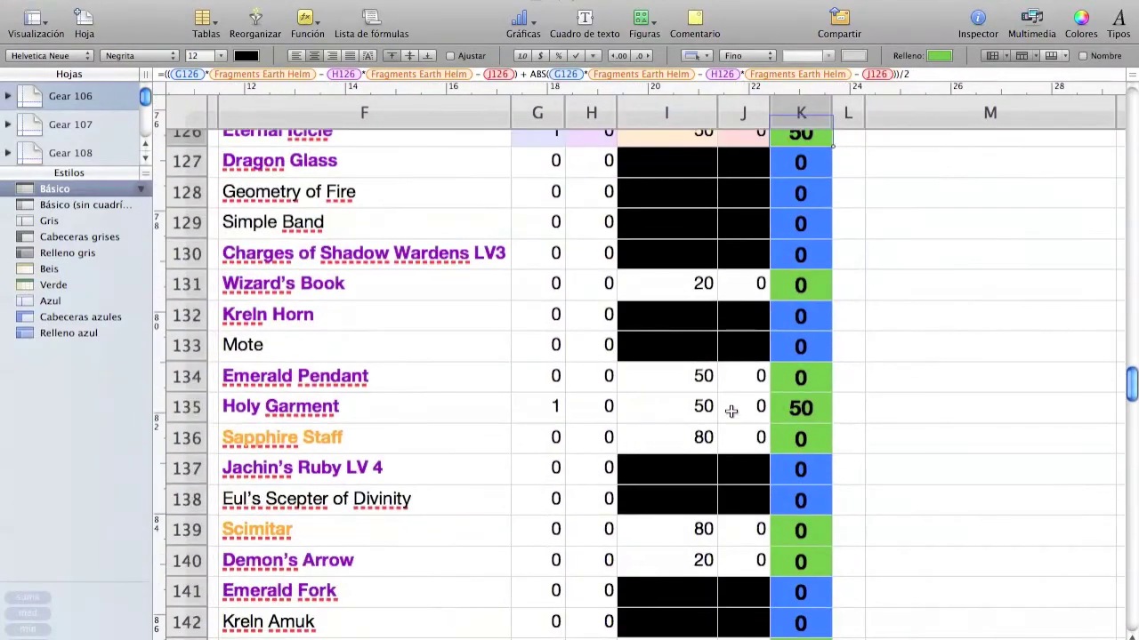
pyautogui.click(801, 406)
# Review the Farm amounts for Holy Bible, Ancient Rune, Kylin Blood and Fiend Wills.
pyautogui.scroll(-10, 651, 391)
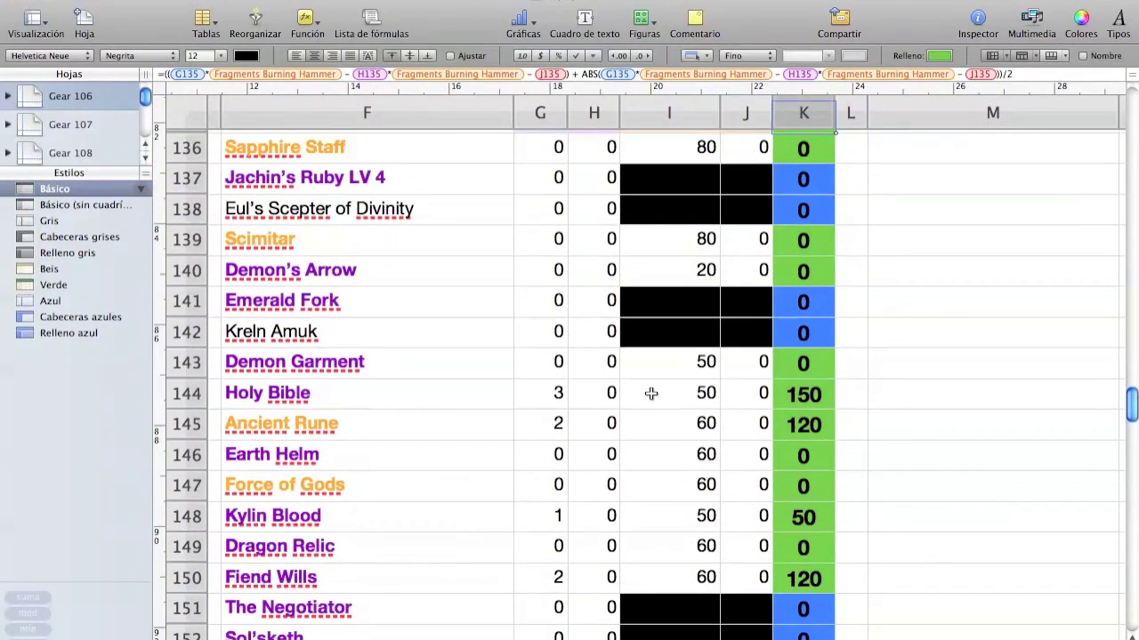
pyautogui.click(801, 382)
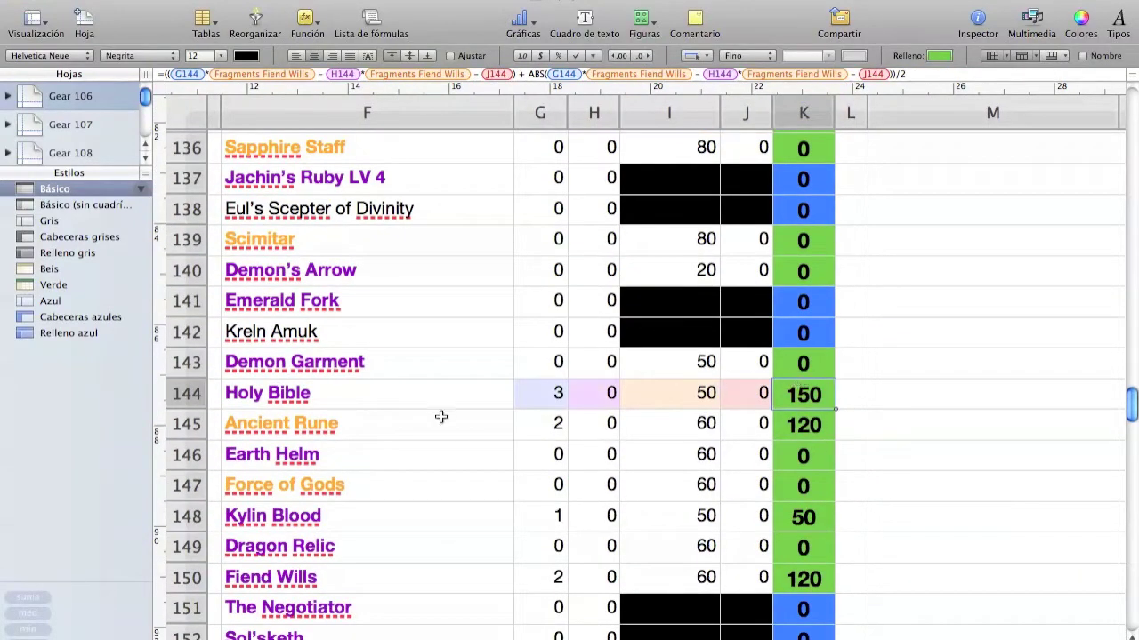
pyautogui.press('Down')
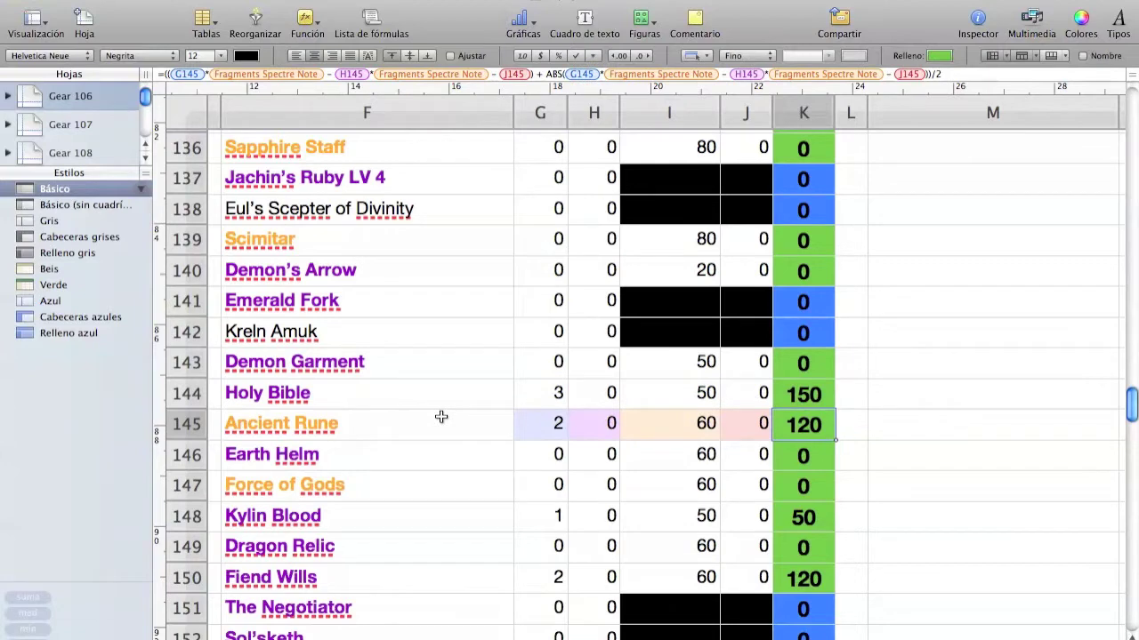
pyautogui.press('Down')
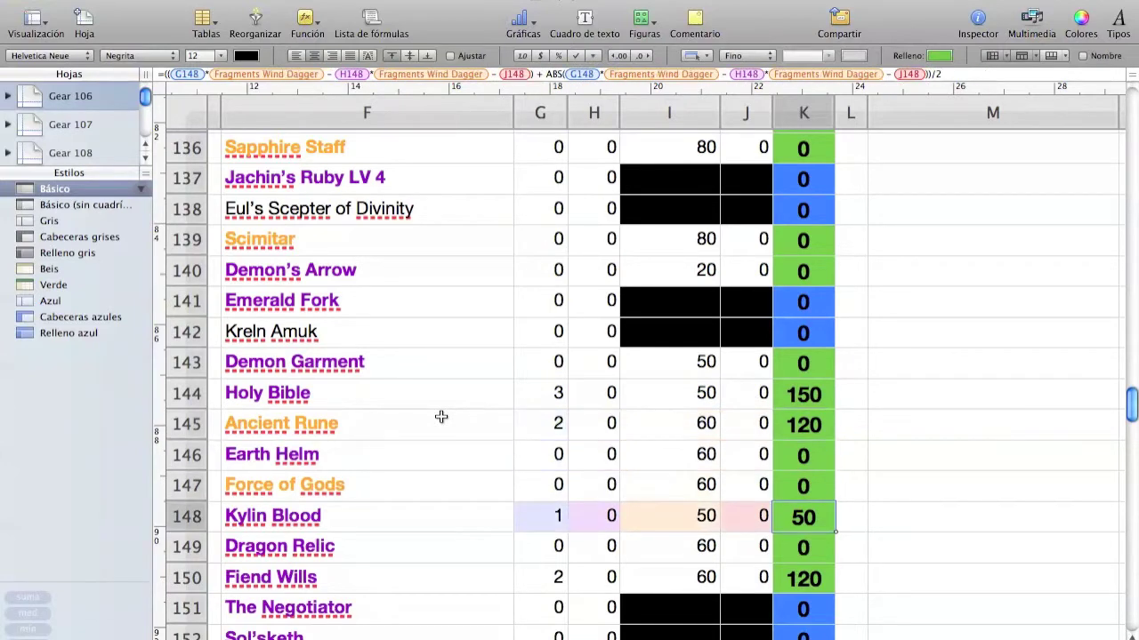
pyautogui.press('Down')
pyautogui.press('Down')
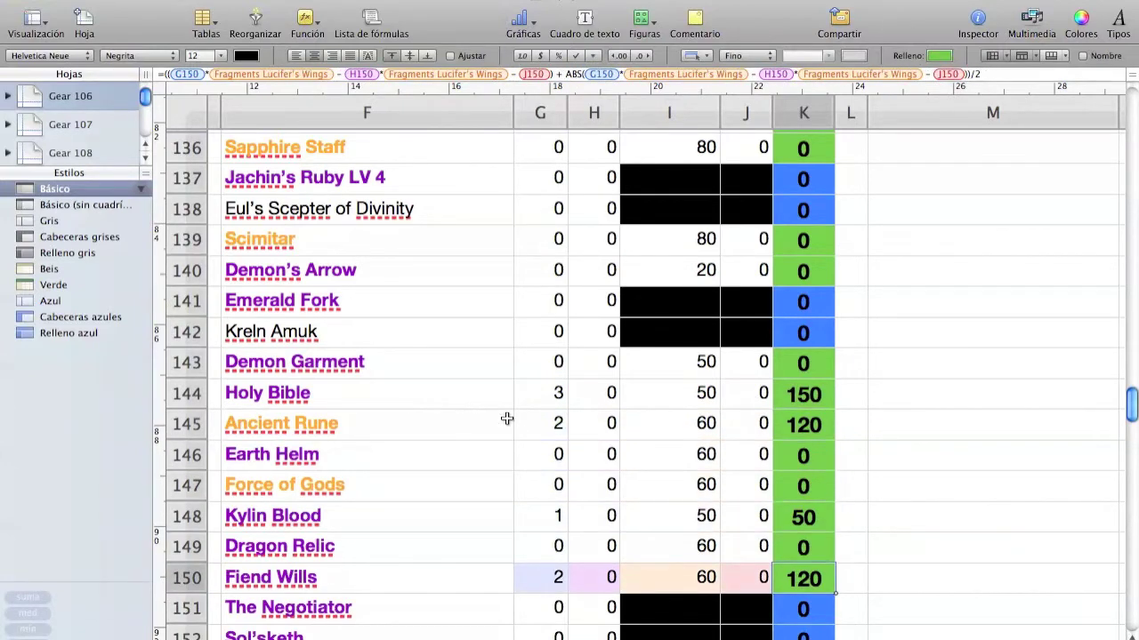
# Review the Farm amounts from Dragon Shoes Reel through Feather of Truth and Wraith Lorica to Imperator's Axe.
pyautogui.scroll(-1, 517, 428)
pyautogui.scroll(-10, 517, 429)
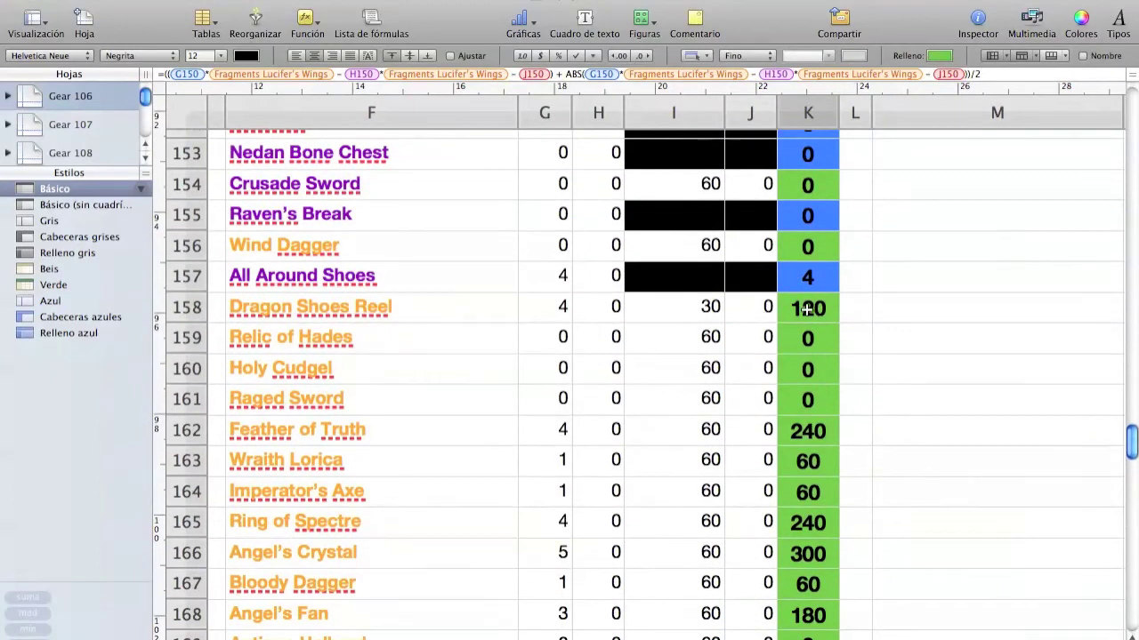
pyautogui.click(806, 309)
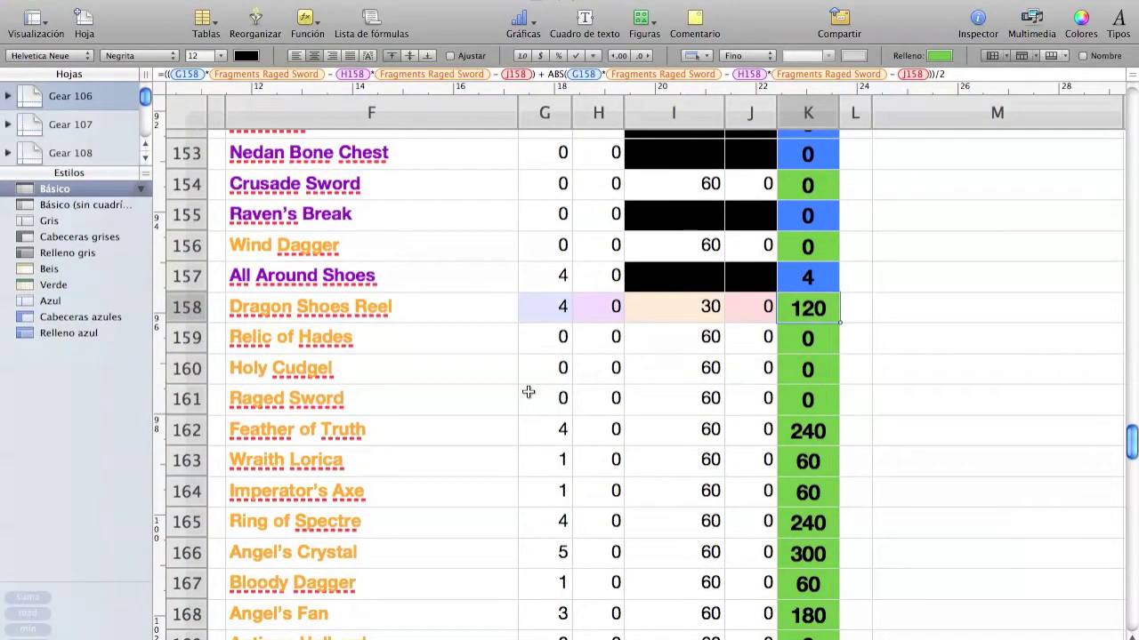
pyautogui.press('Down')
pyautogui.press('Down')
pyautogui.press('Up')
pyautogui.press('Up')
pyautogui.press('Down')
pyautogui.press('Down')
pyautogui.press('Down')
pyautogui.press('Down')
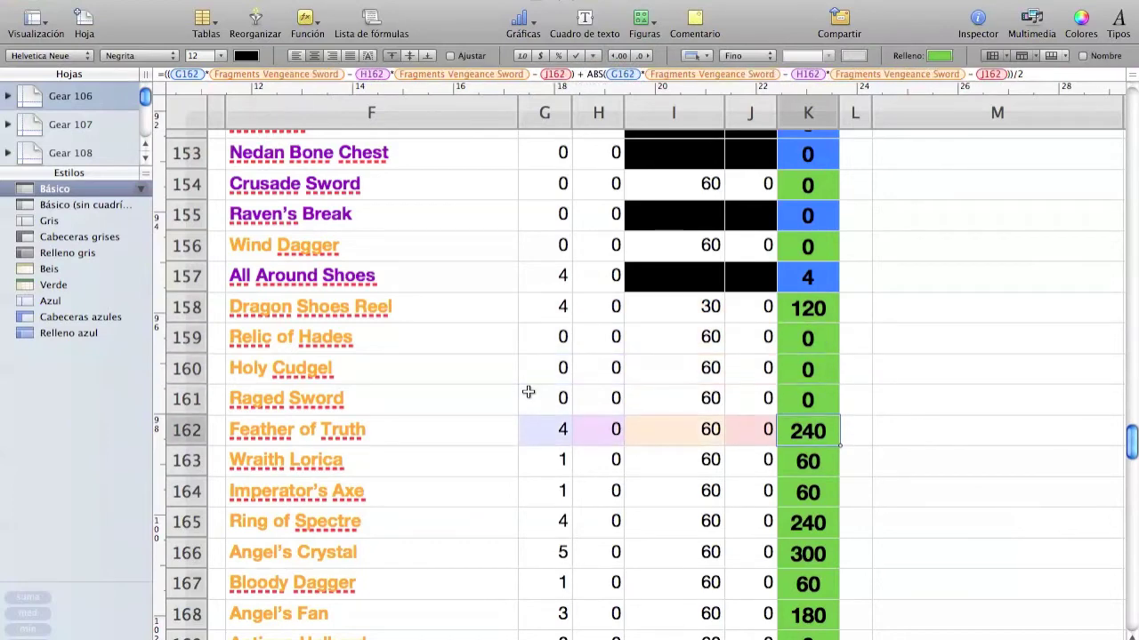
pyautogui.press('Down')
pyautogui.press('Down')
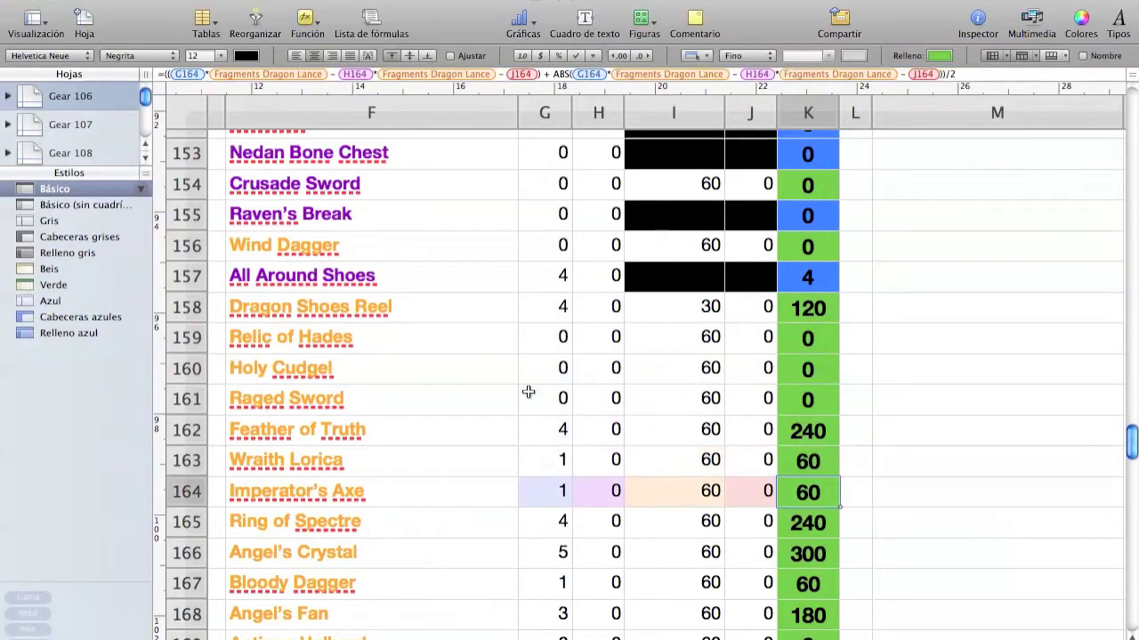
# Review the Farm amounts from Ring of Spectre and Angel's Crystal through Angel's Fan to Corrupted Mask.
pyautogui.press('Down')
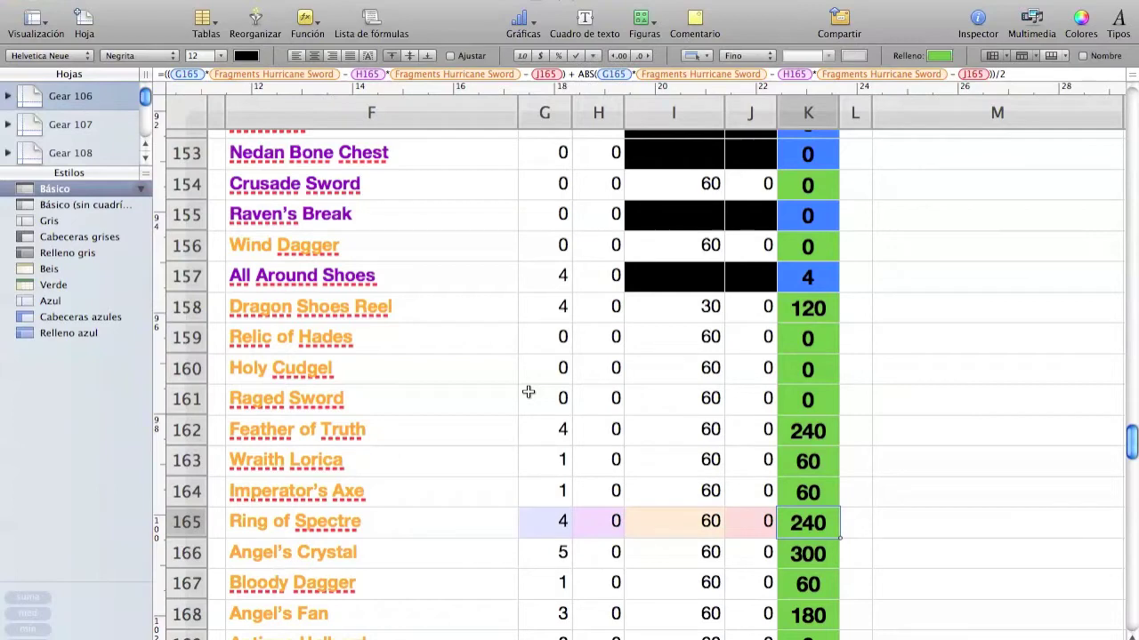
pyautogui.press('Down')
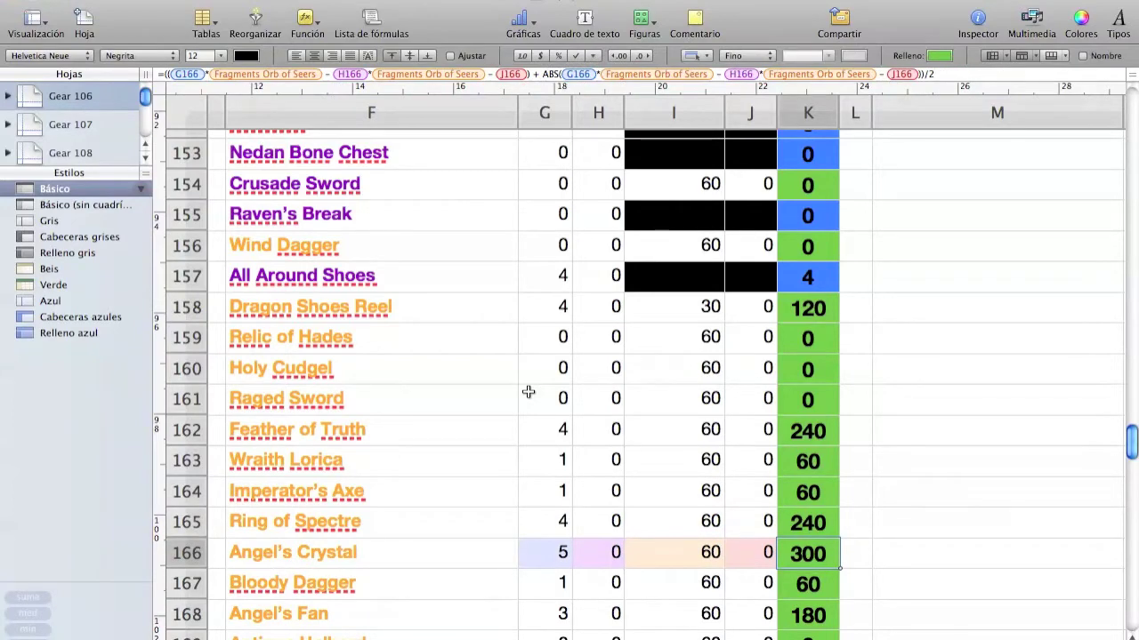
pyautogui.scroll(-5, 528, 392)
pyautogui.press('Down')
pyautogui.press('Down')
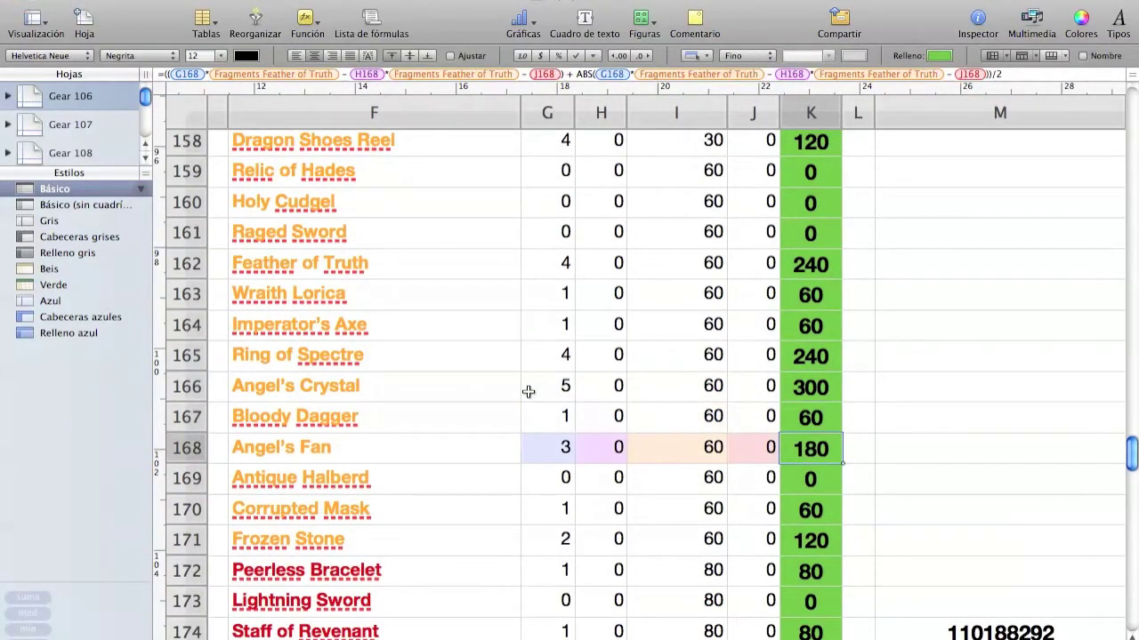
pyautogui.scroll(-4, 528, 392)
pyautogui.press('Down')
pyautogui.press('Down')
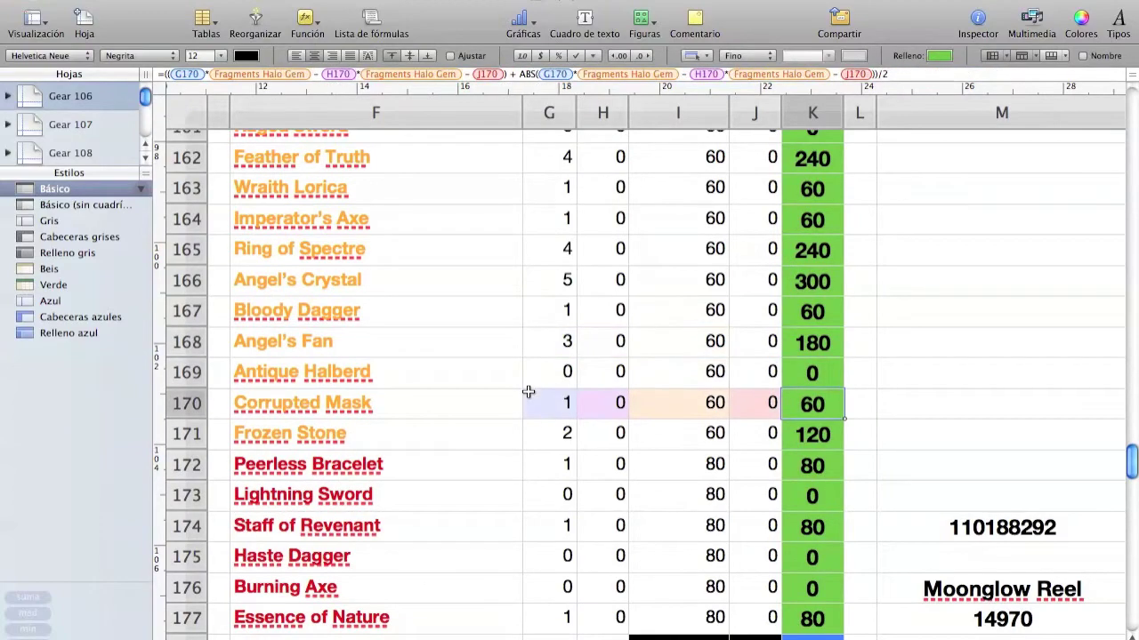
# Review the Farm amounts from Frozen Stone to Staff of Revenant and the objects listed below it.
pyautogui.press('Down')
pyautogui.press('Down')
pyautogui.press('Down')
pyautogui.press('Down')
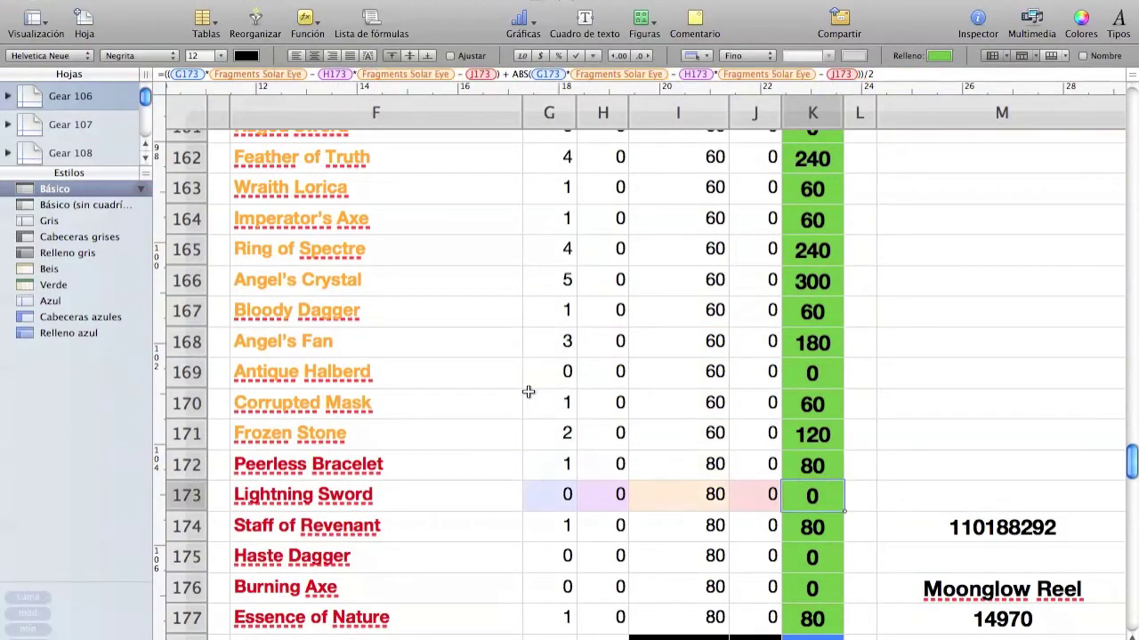
pyautogui.scroll(-8, 528, 393)
pyautogui.scroll(-7, 528, 392)
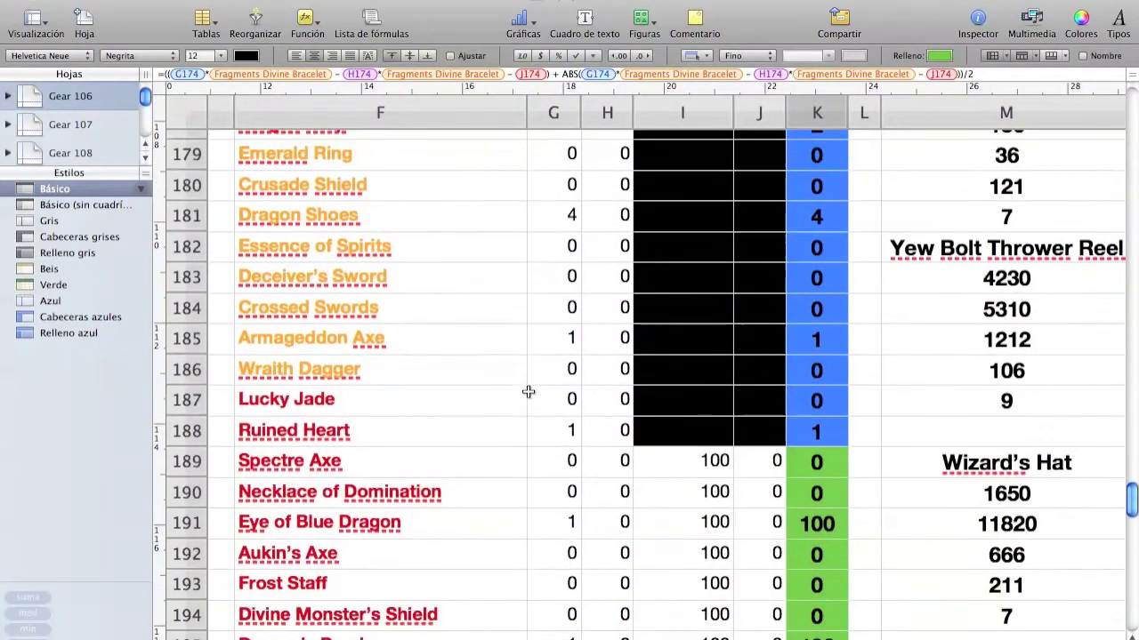
pyautogui.scroll(20, 547, 439)
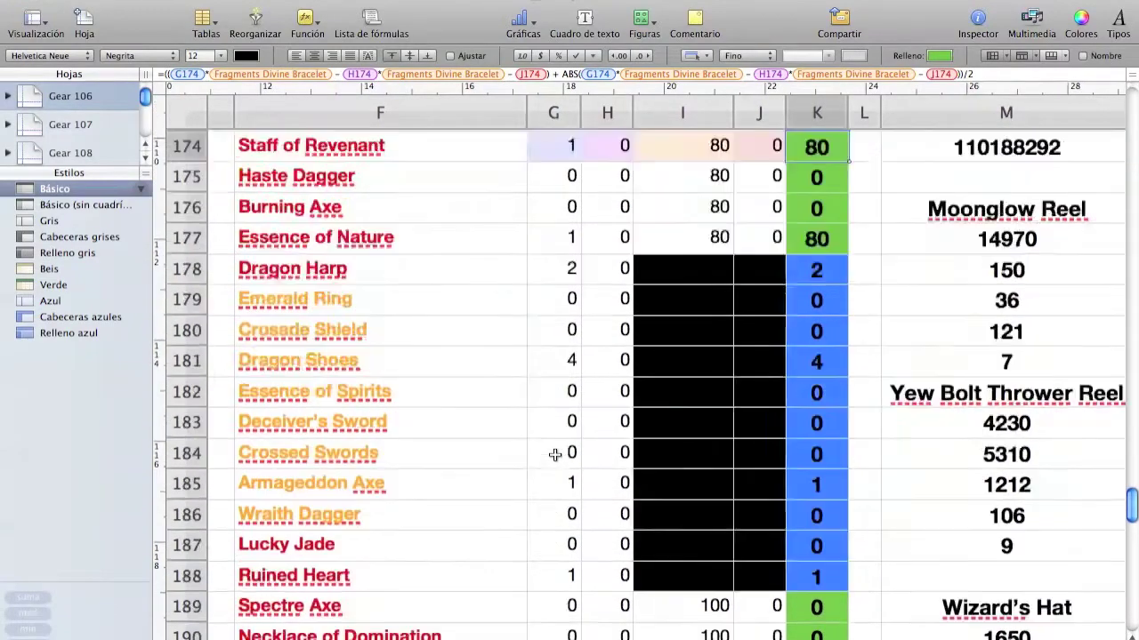
# Examine the First amounts in the Object summary from Bag of Holding Reel down to Holy Garment.
pyautogui.hscroll(5, 550, 445)
pyautogui.scroll(15, 554, 454)
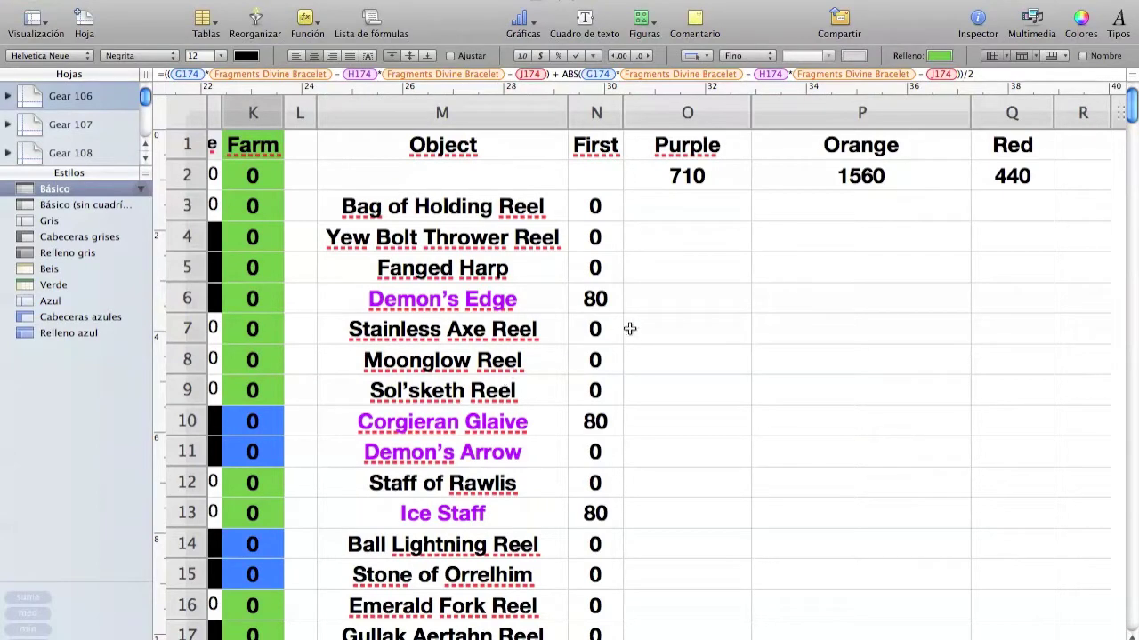
pyautogui.scroll(-1, 640, 329)
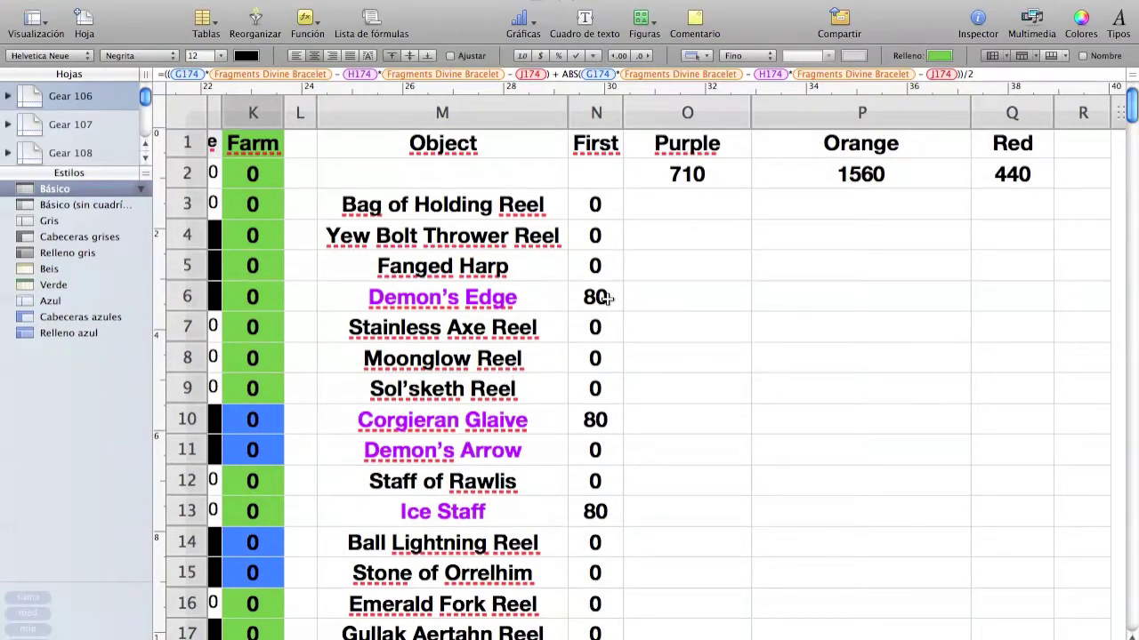
pyautogui.scroll(-3, 632, 307)
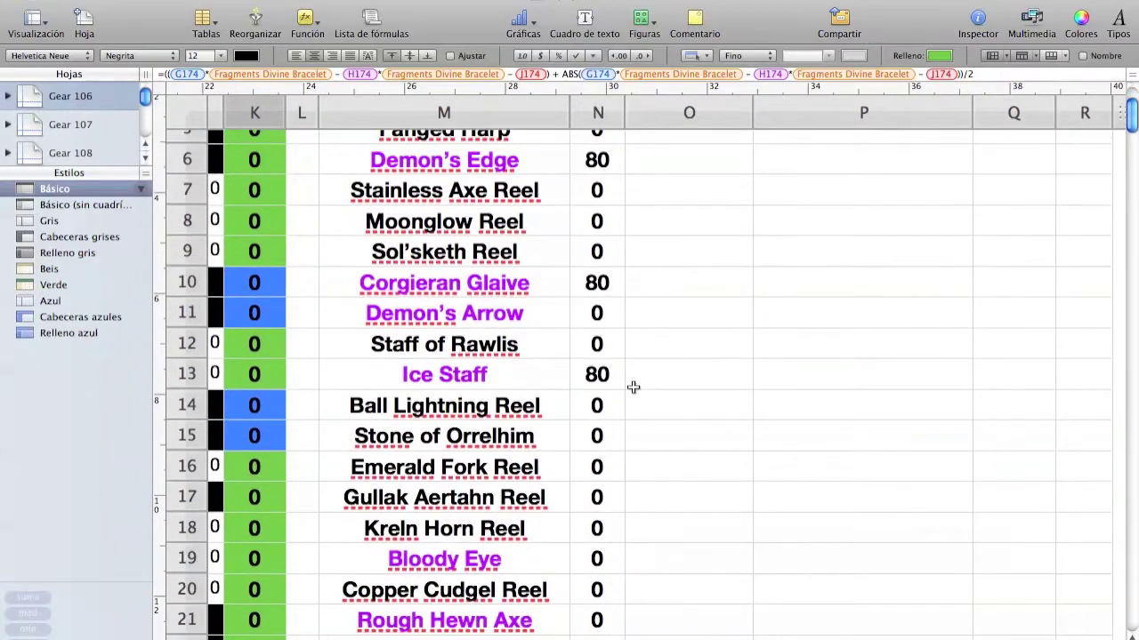
pyautogui.scroll(-10, 641, 376)
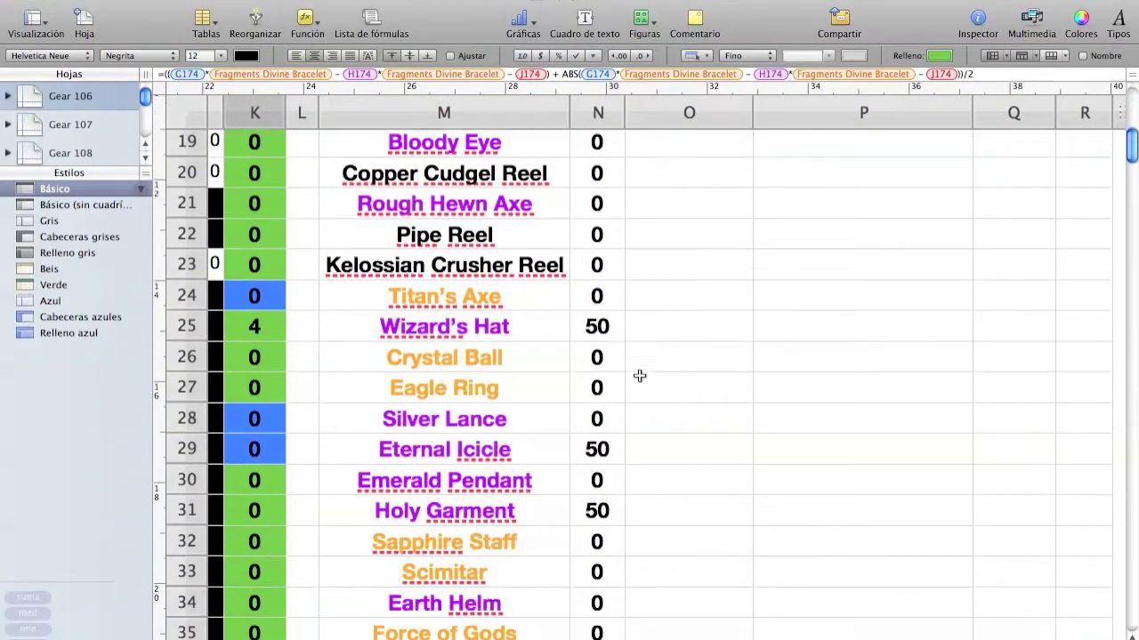
pyautogui.scroll(-2, 694, 282)
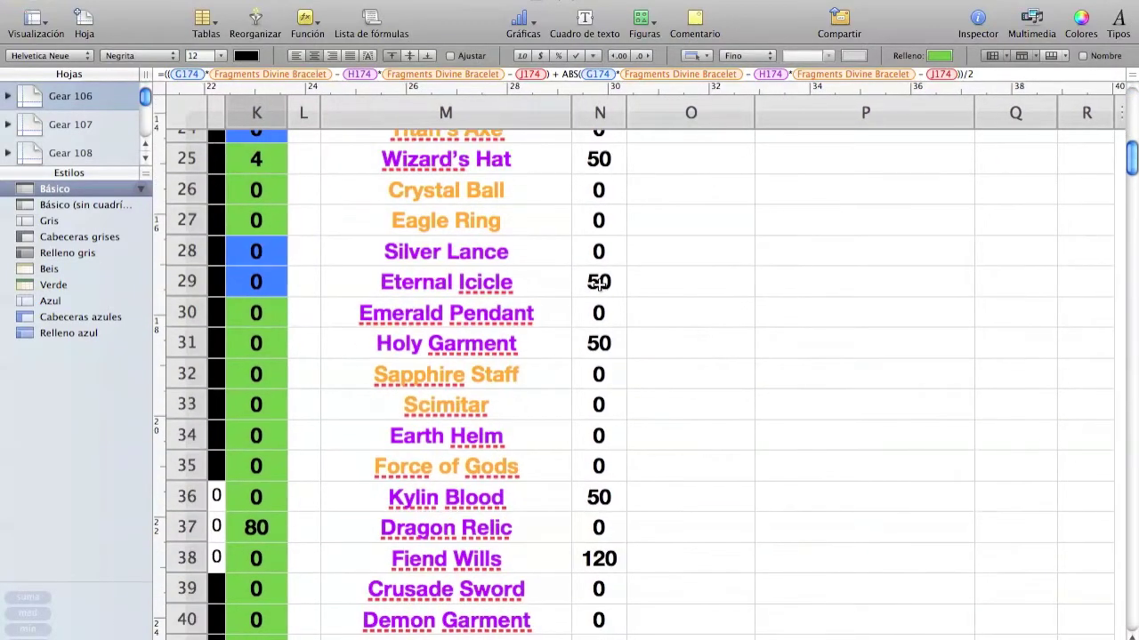
# Examine the First amounts in the Object summary from Kylin Blood down to Dragon's Pearl.
pyautogui.scroll(-4, 686, 342)
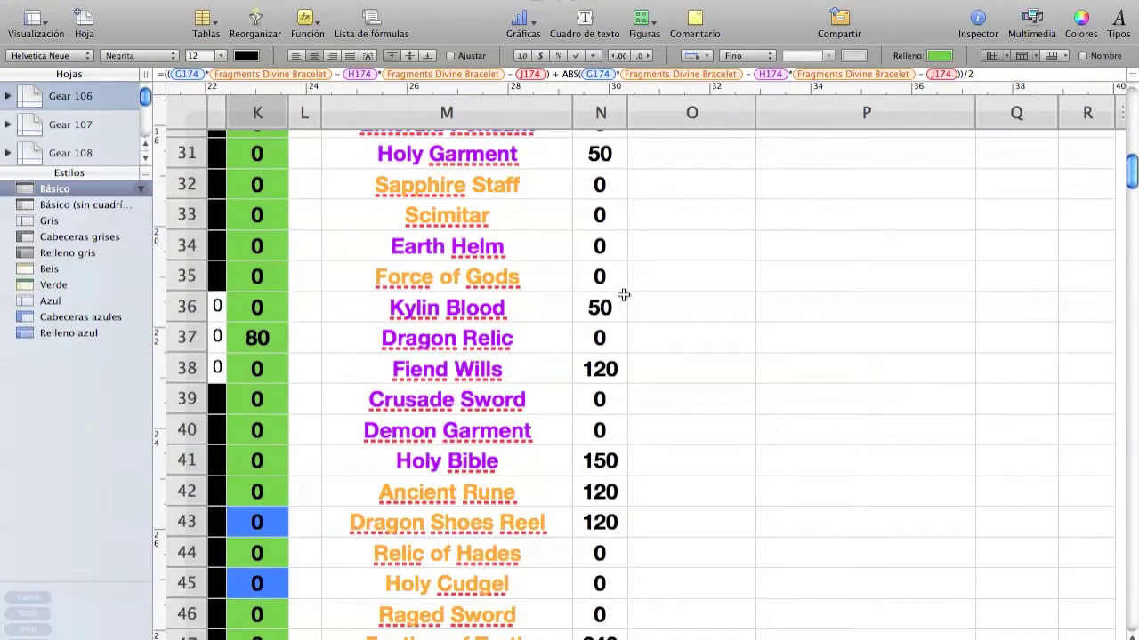
pyautogui.scroll(-4, 662, 452)
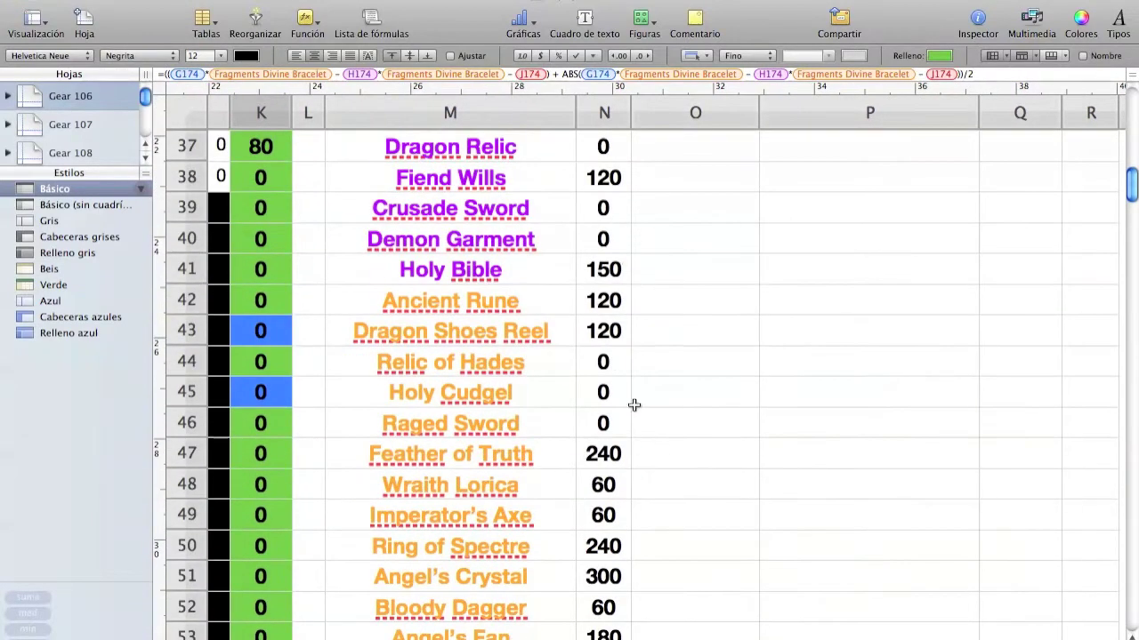
pyautogui.scroll(-3, 644, 475)
pyautogui.scroll(-6, 678, 490)
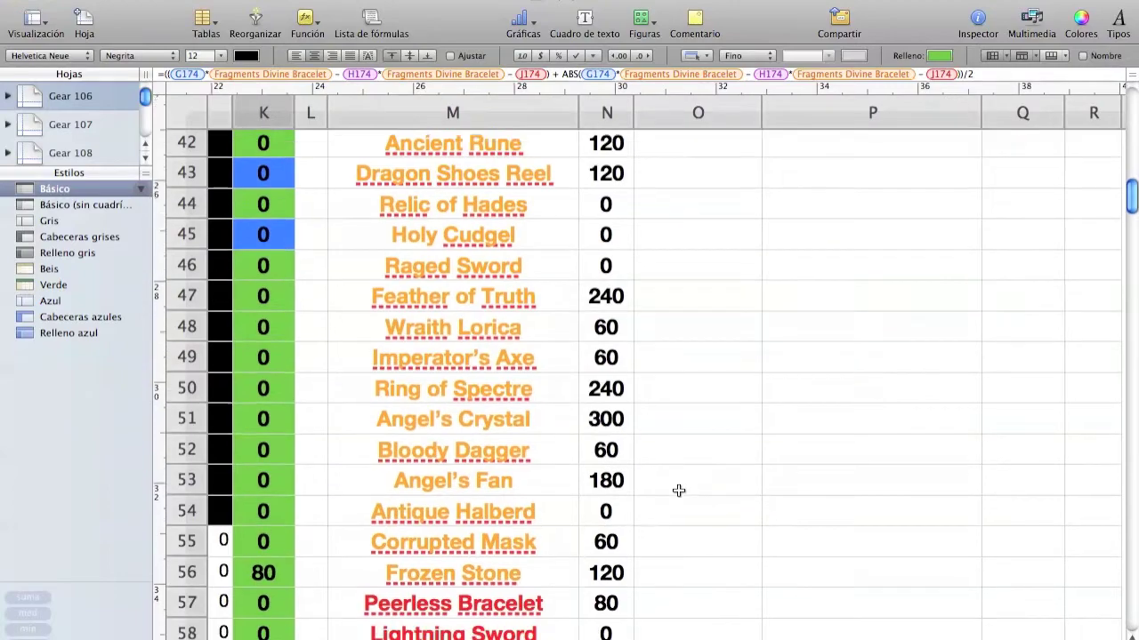
pyautogui.scroll(-3, 664, 564)
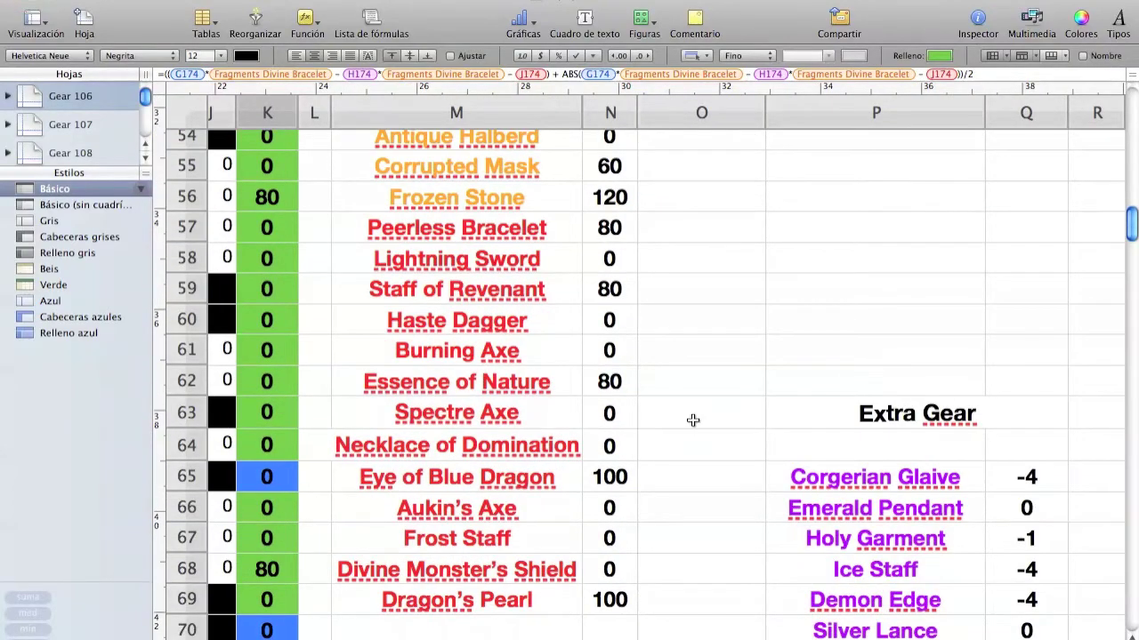
# Check the Purple, Orange and Red fragment totals and inspect the Orange and Red formulas.
pyautogui.scroll(15, 691, 419)
pyautogui.hscroll(2, 693, 420)
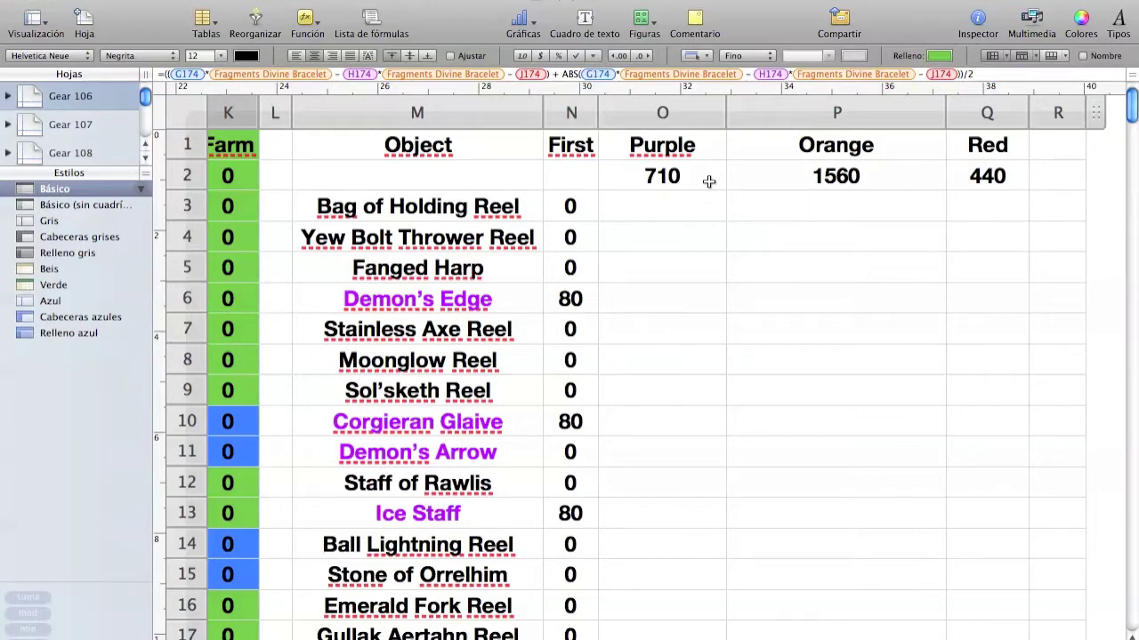
pyautogui.click(788, 182)
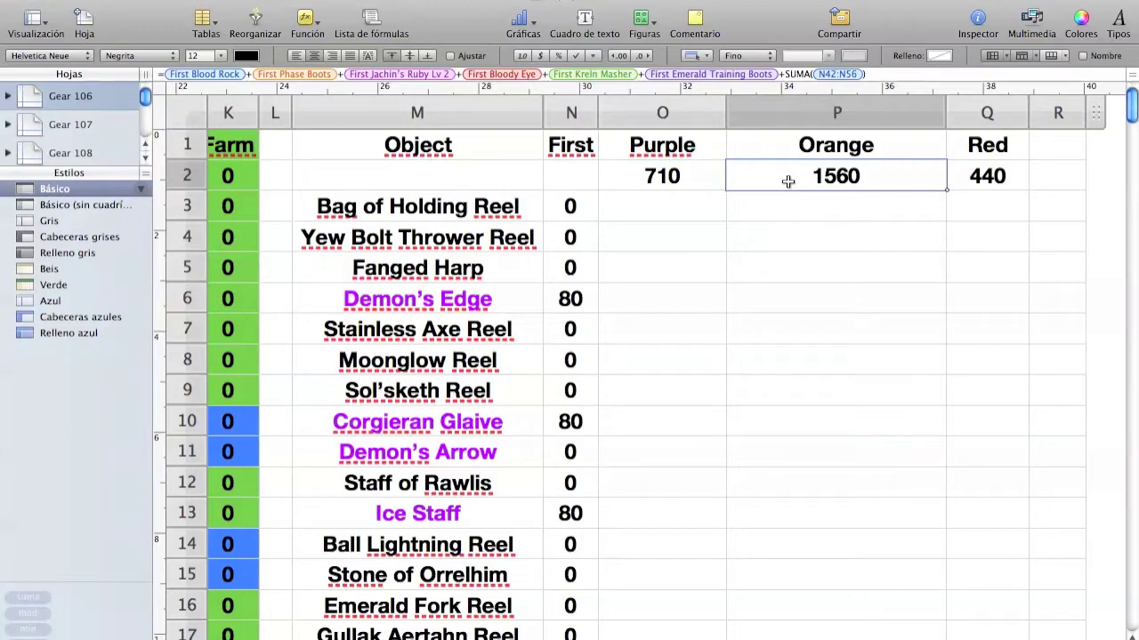
pyautogui.click(986, 177)
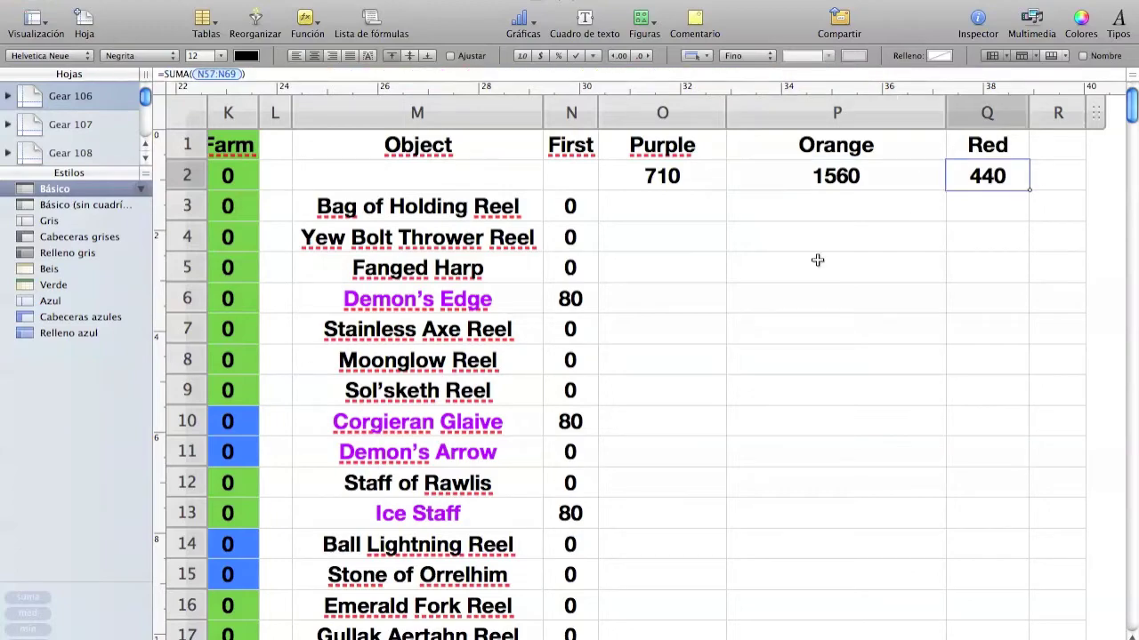
# Locate the Extra Gear and Stages to Farm lists and review the chapter XV and XVI stages.
pyautogui.scroll(-12, 544, 269)
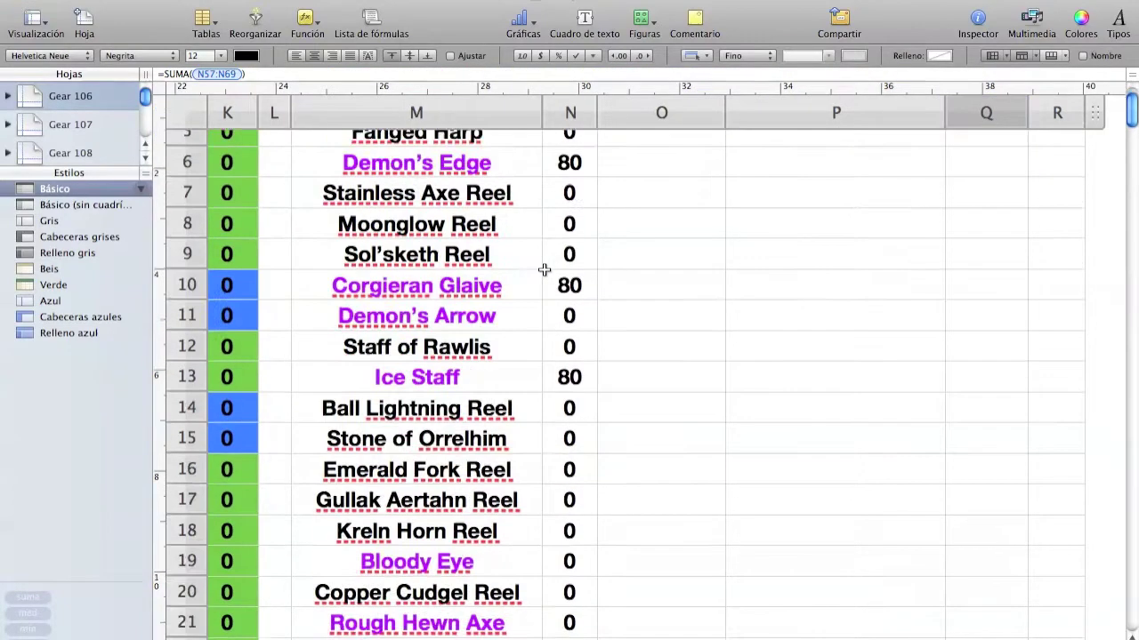
pyautogui.scroll(-12, 544, 269)
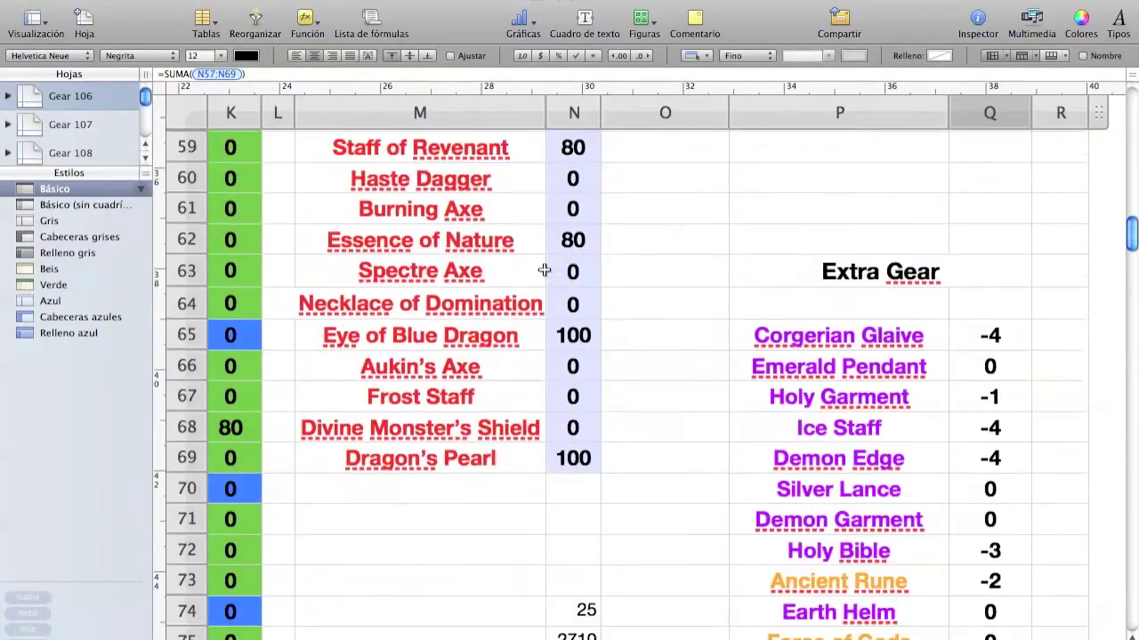
pyautogui.scroll(1, 479, 348)
pyautogui.scroll(-3, 423, 402)
pyautogui.scroll(-3, 423, 402)
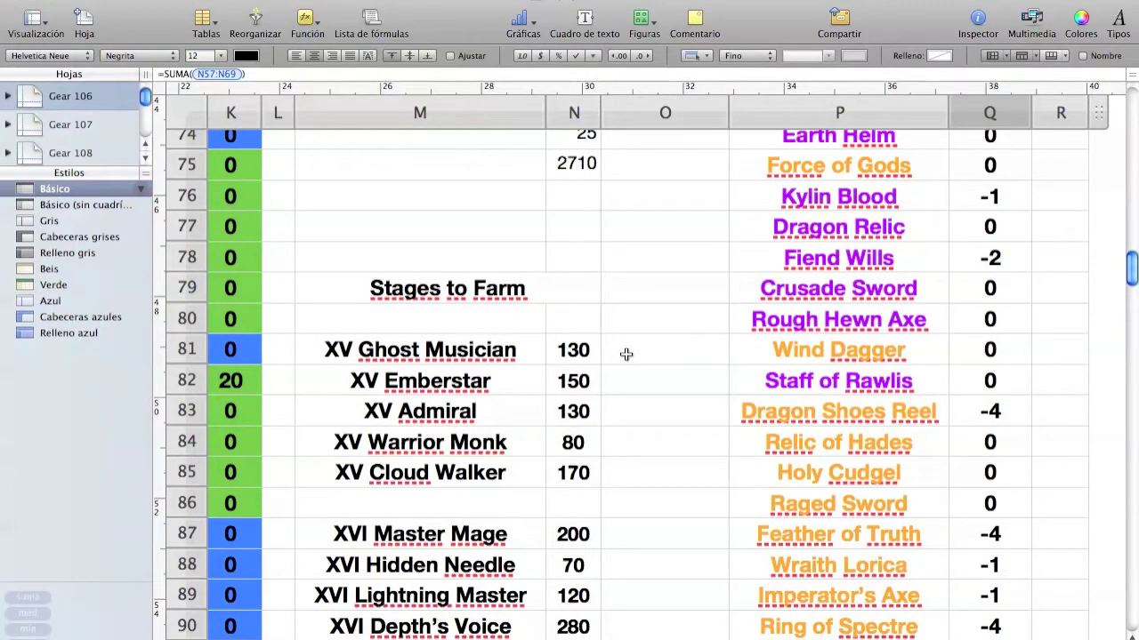
pyautogui.scroll(-5, 626, 354)
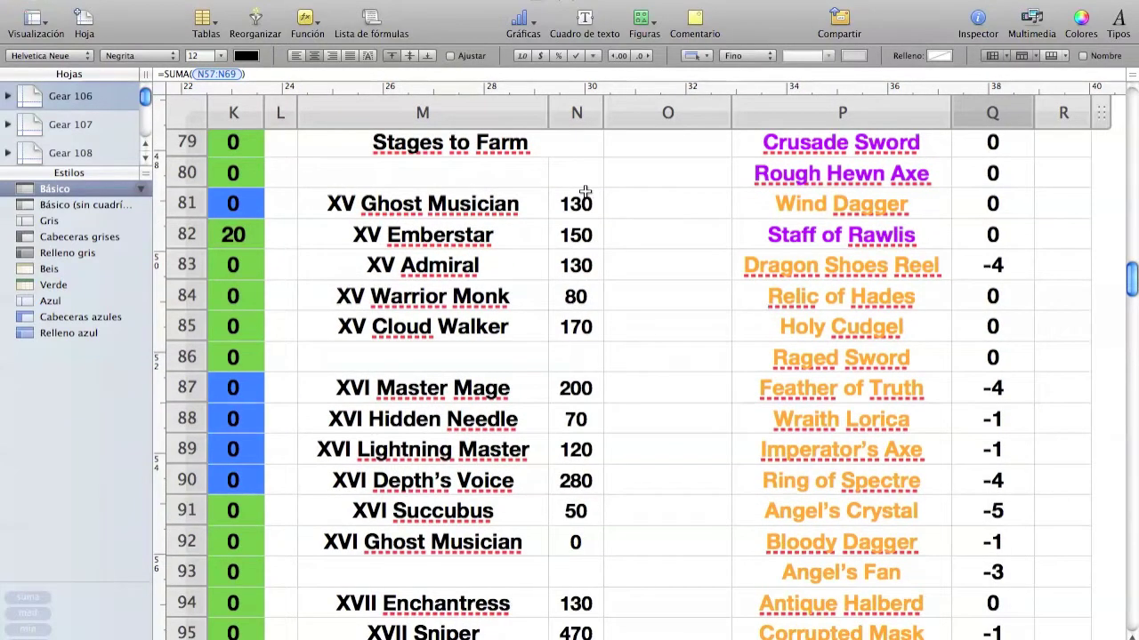
# Inspect the farm calculations for the XVI Depth's Voice, XVII Sniper and XVII Queen of Curse stages.
pyautogui.click(577, 485)
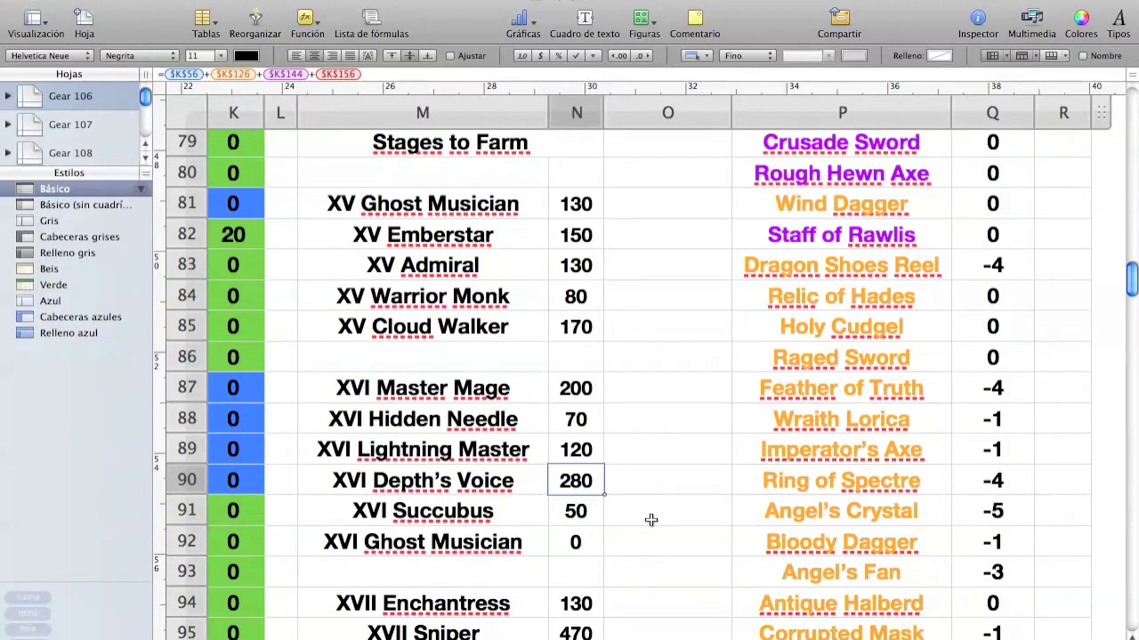
pyautogui.scroll(-5, 650, 519)
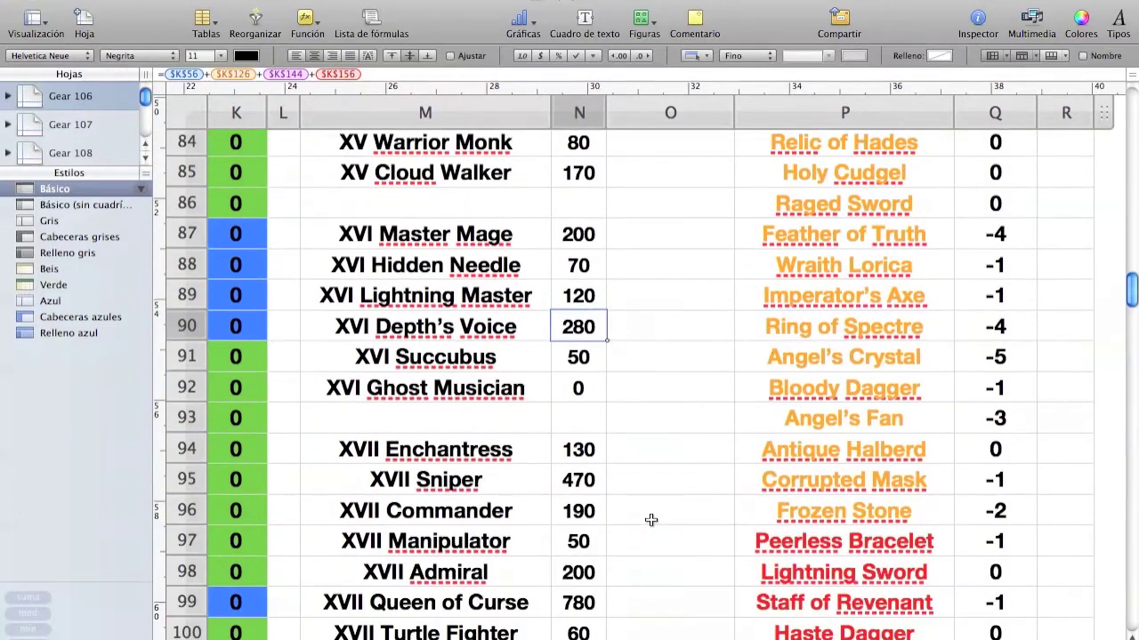
pyautogui.click(578, 478)
pyautogui.scroll(-2, 496, 481)
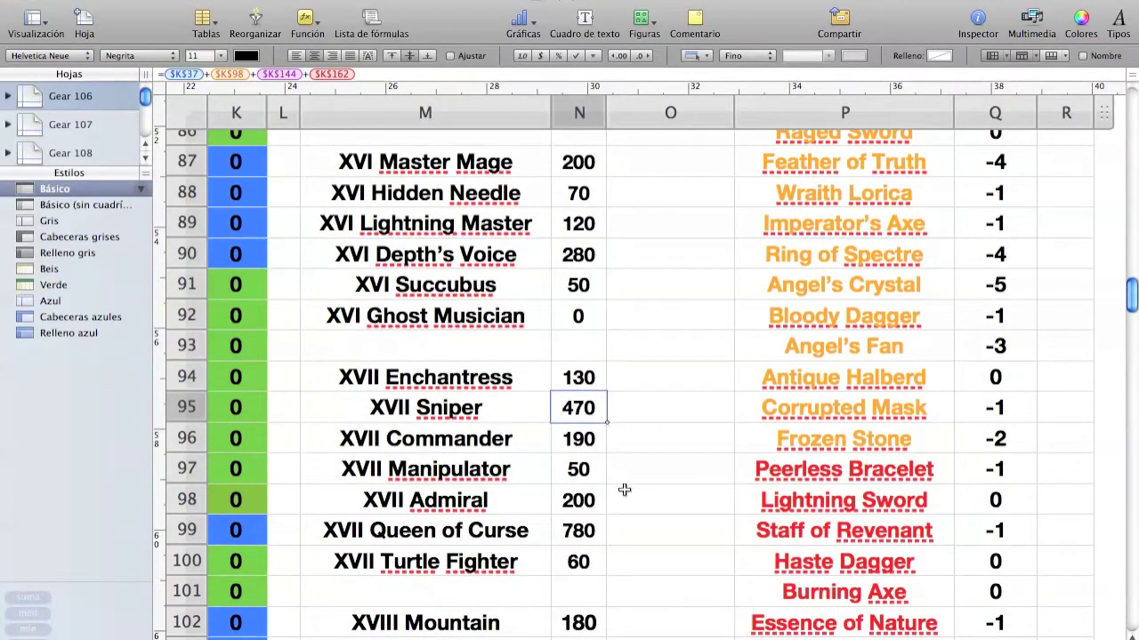
pyautogui.click(577, 539)
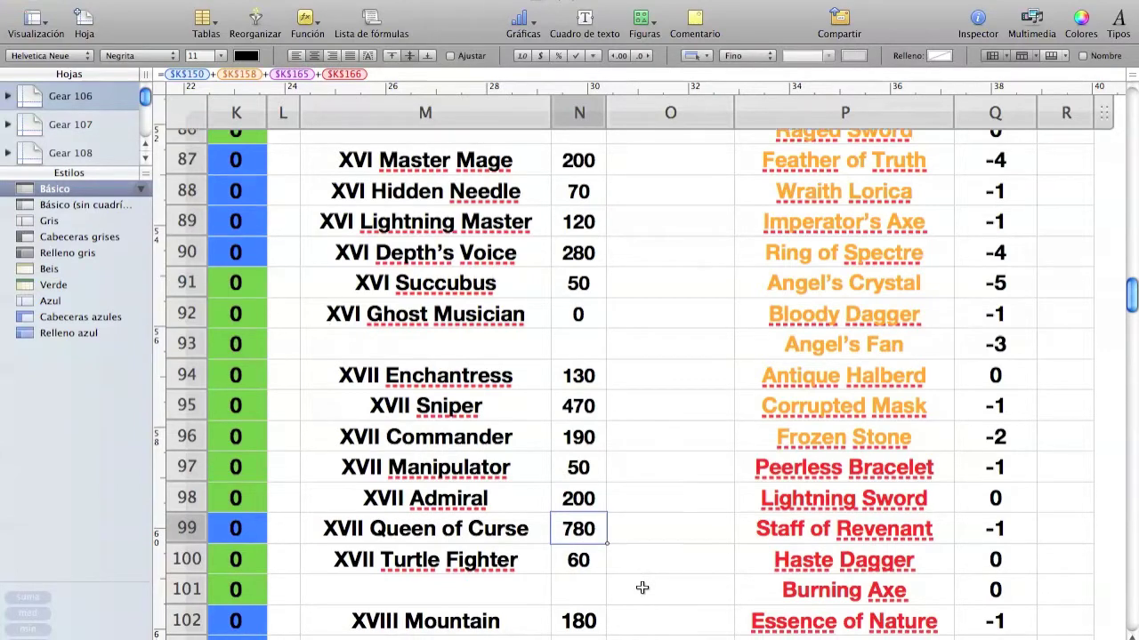
# Inspect the farm calculations for the XVIII Rose Fencer and XVIII Wizard Doctor stages.
pyautogui.scroll(-4, 643, 587)
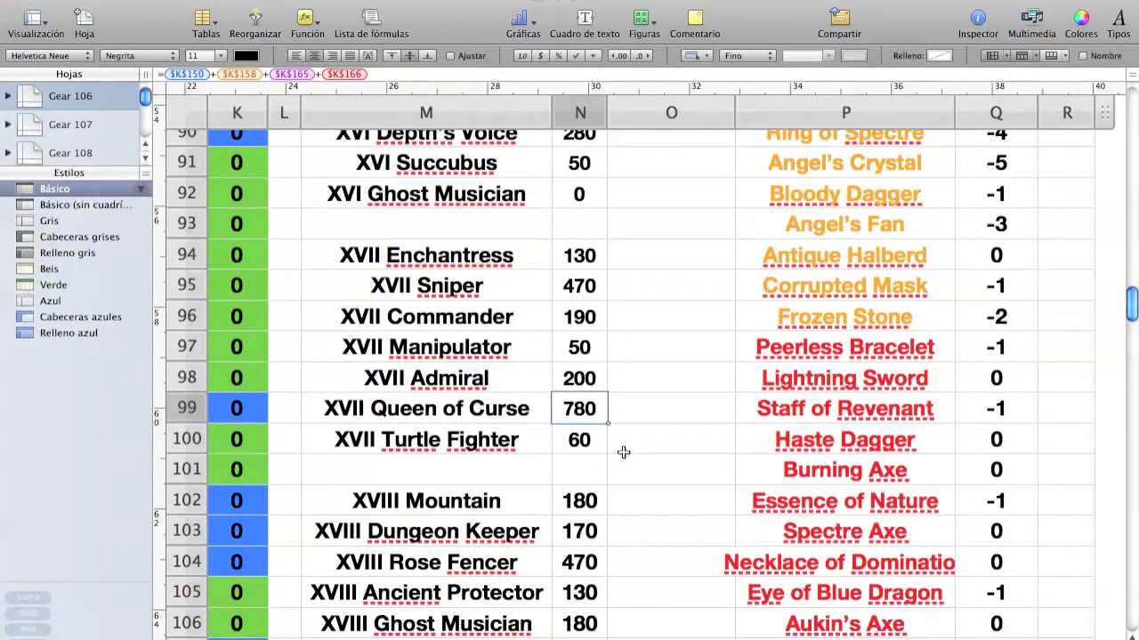
pyautogui.scroll(-3, 624, 453)
pyautogui.click(599, 466)
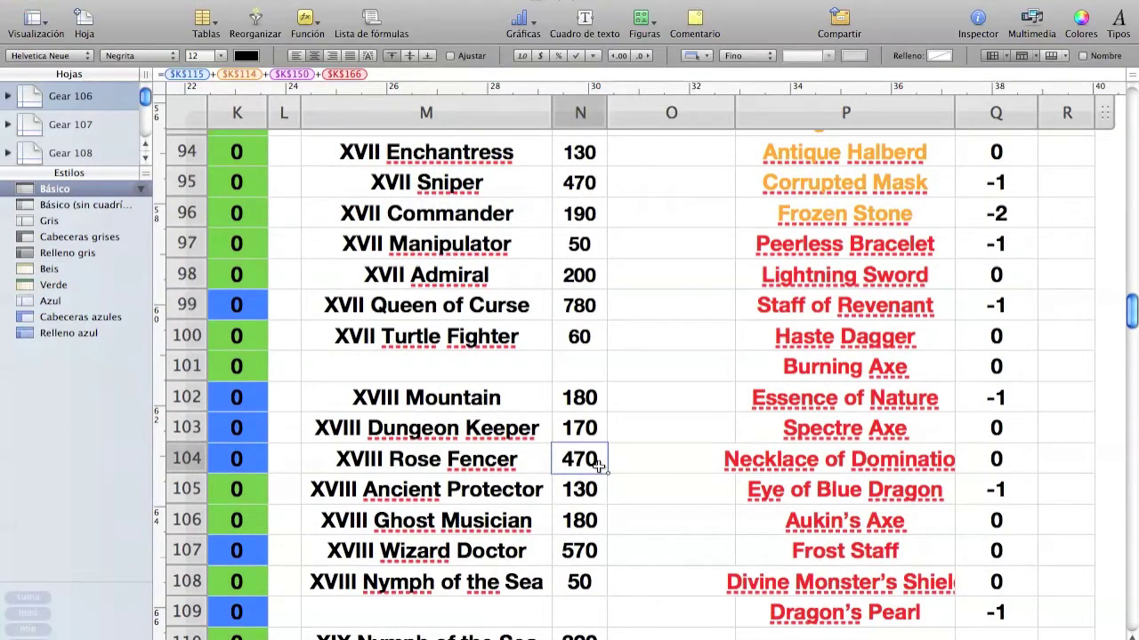
pyautogui.click(587, 552)
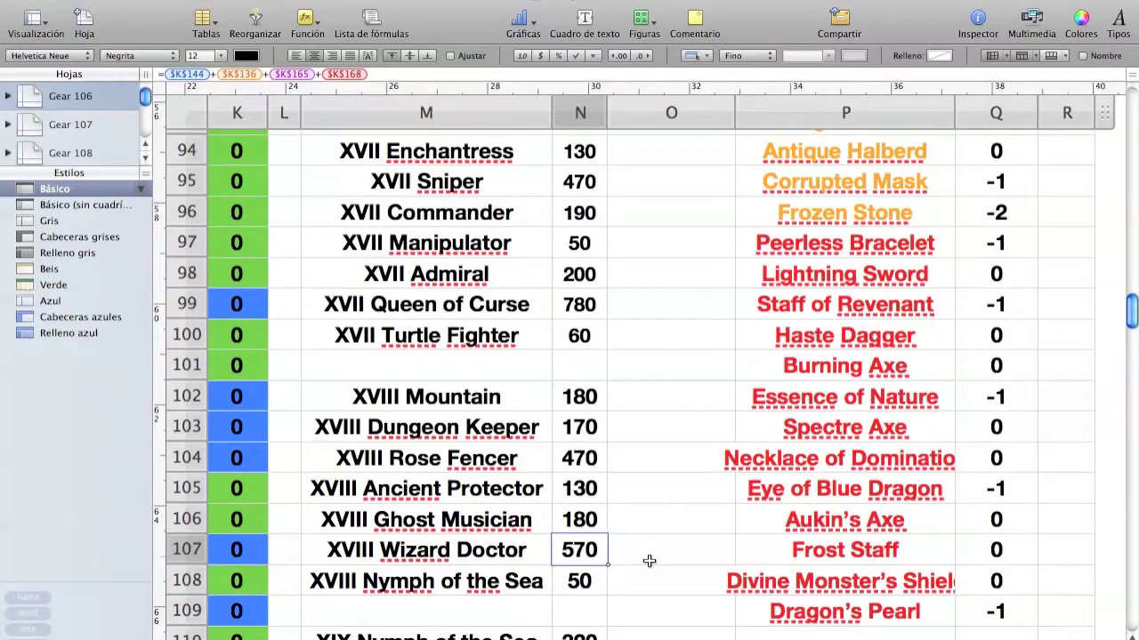
# Inspect the farm calculations for the XIX stages down to XIX Enchantress and for XX Unsullied Champion.
pyautogui.scroll(-5, 650, 560)
pyautogui.click(579, 336)
pyautogui.press('Down')
pyautogui.press('Down')
pyautogui.press('Down')
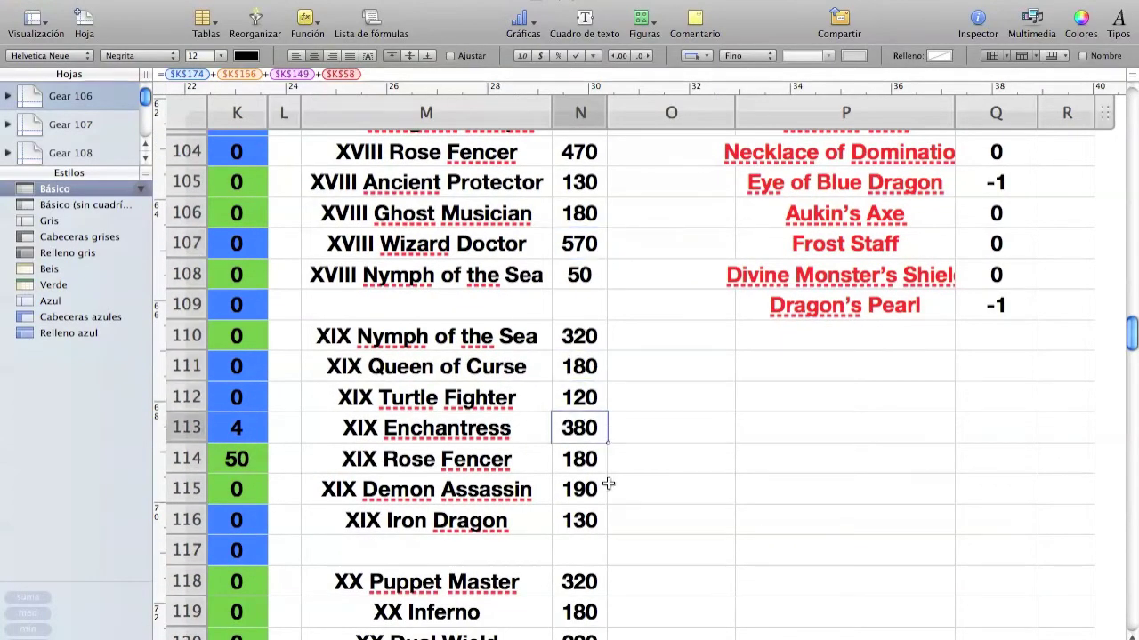
pyautogui.scroll(-4, 623, 459)
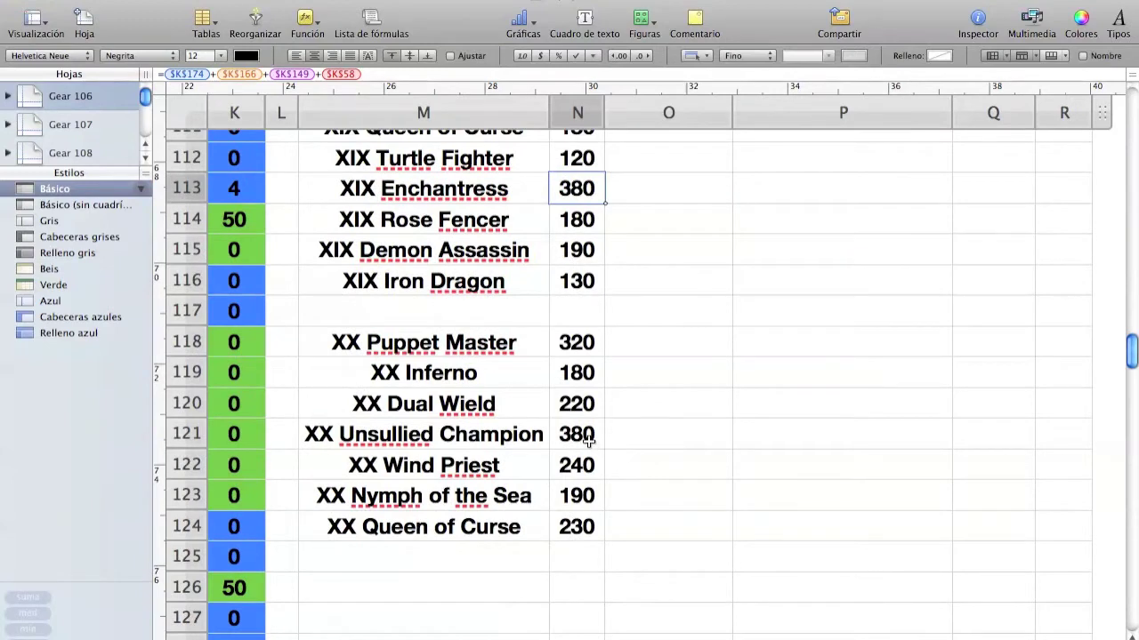
pyautogui.click(594, 434)
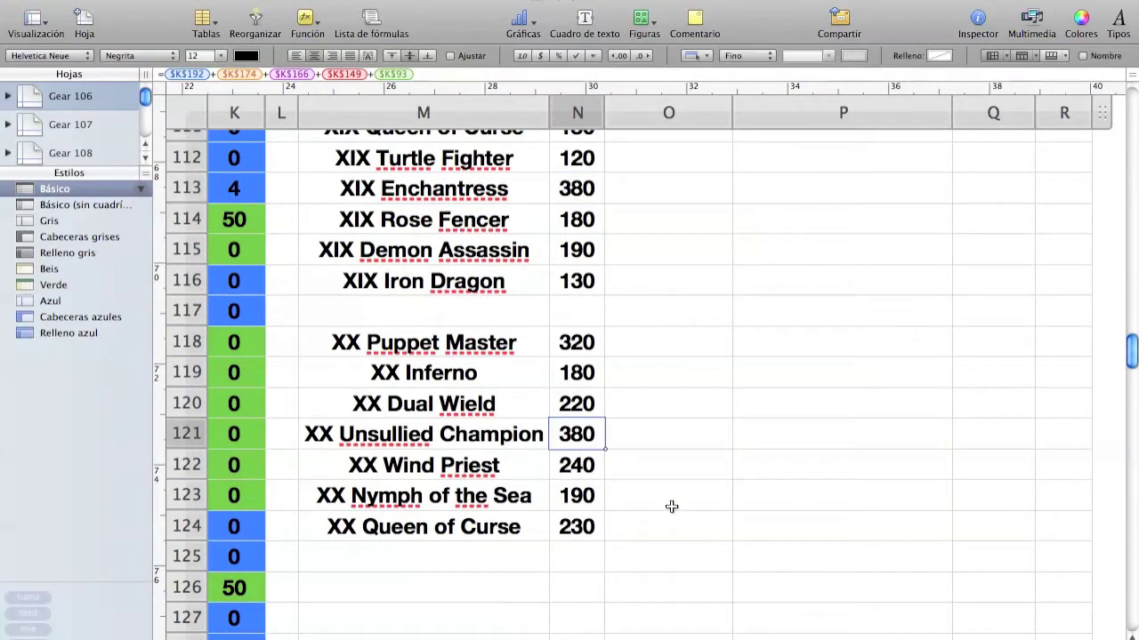
pyautogui.press('Up')
pyautogui.press('Down')
# Return from the Stages to Farm list to the start of the Equipment list in the Gear 106 sheet.
pyautogui.click(668, 396)
pyautogui.scroll(5, 668, 397)
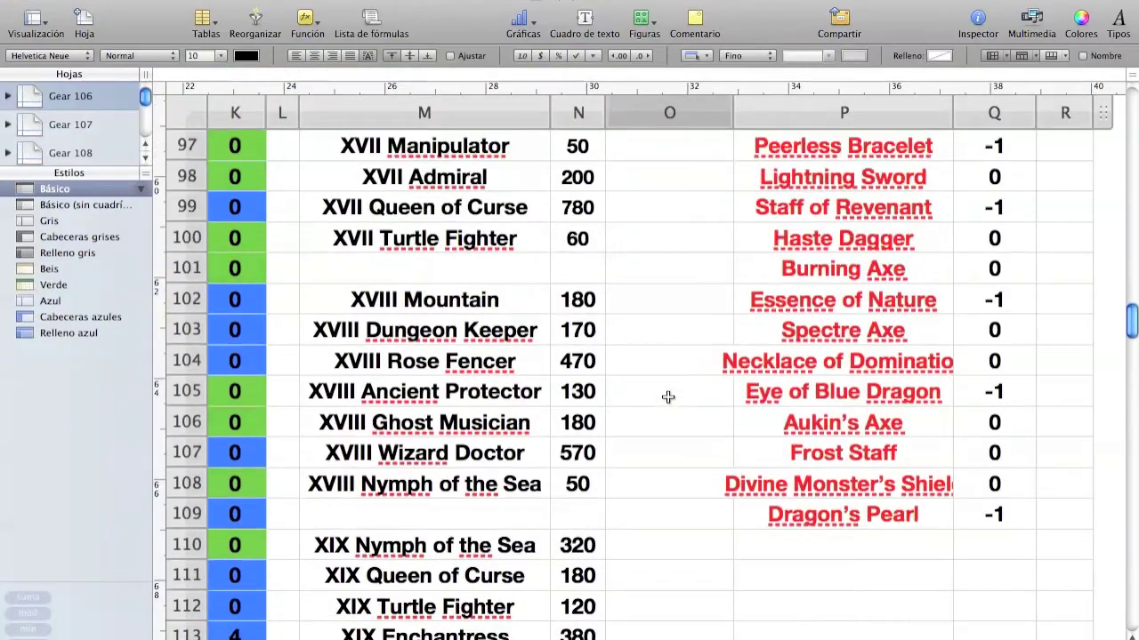
pyautogui.scroll(5, 668, 397)
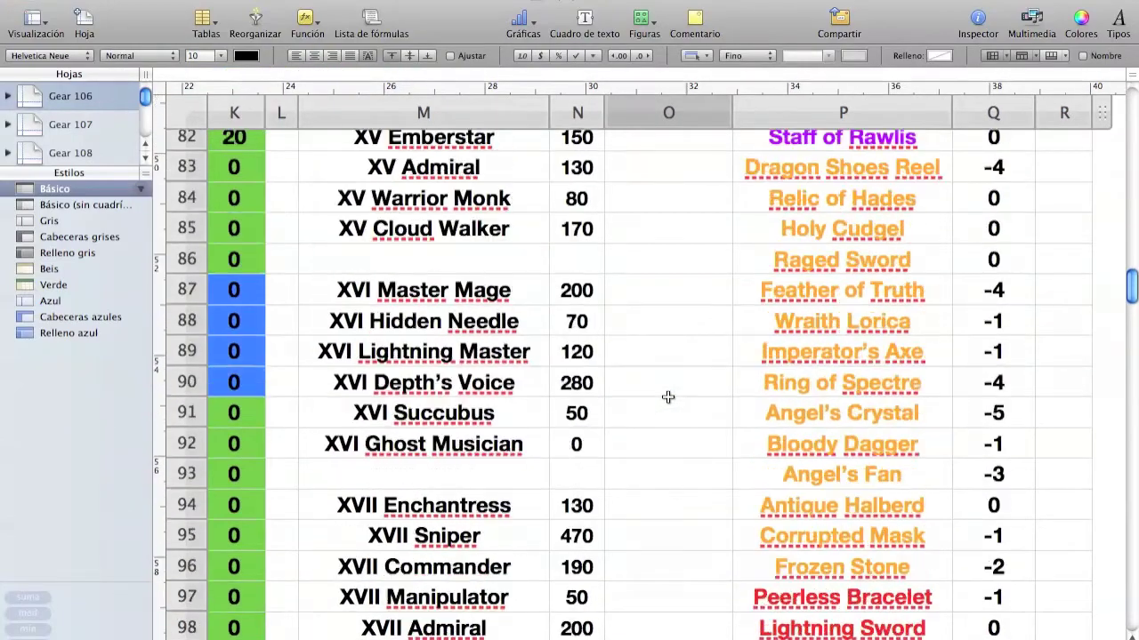
pyautogui.scroll(20, 668, 396)
pyautogui.hscroll(-2, 668, 397)
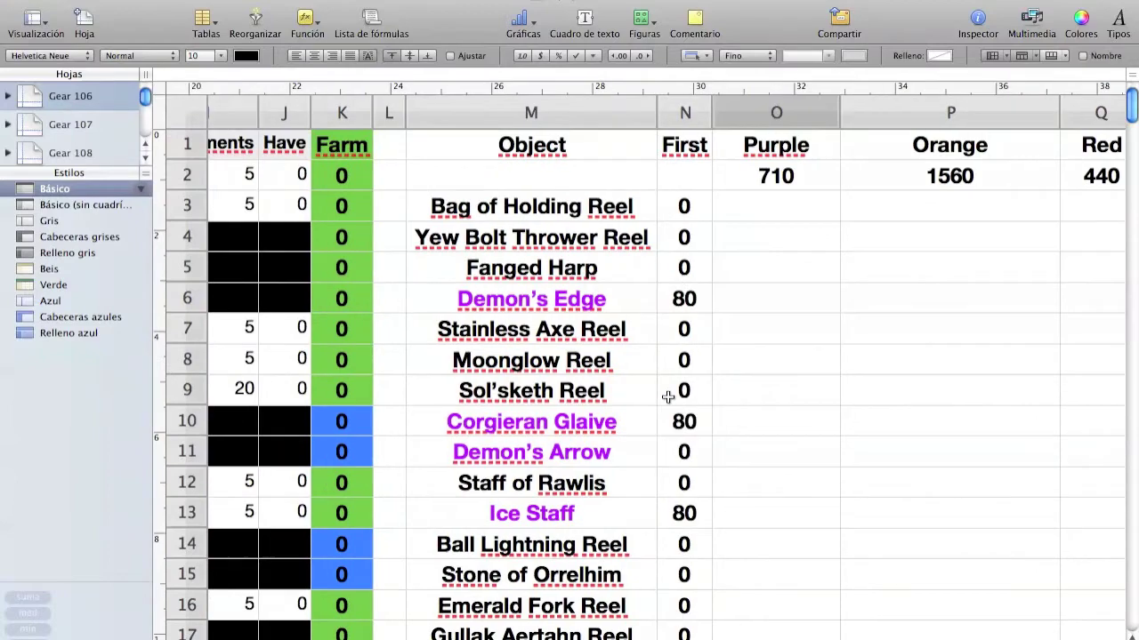
pyautogui.hscroll(-10, 668, 396)
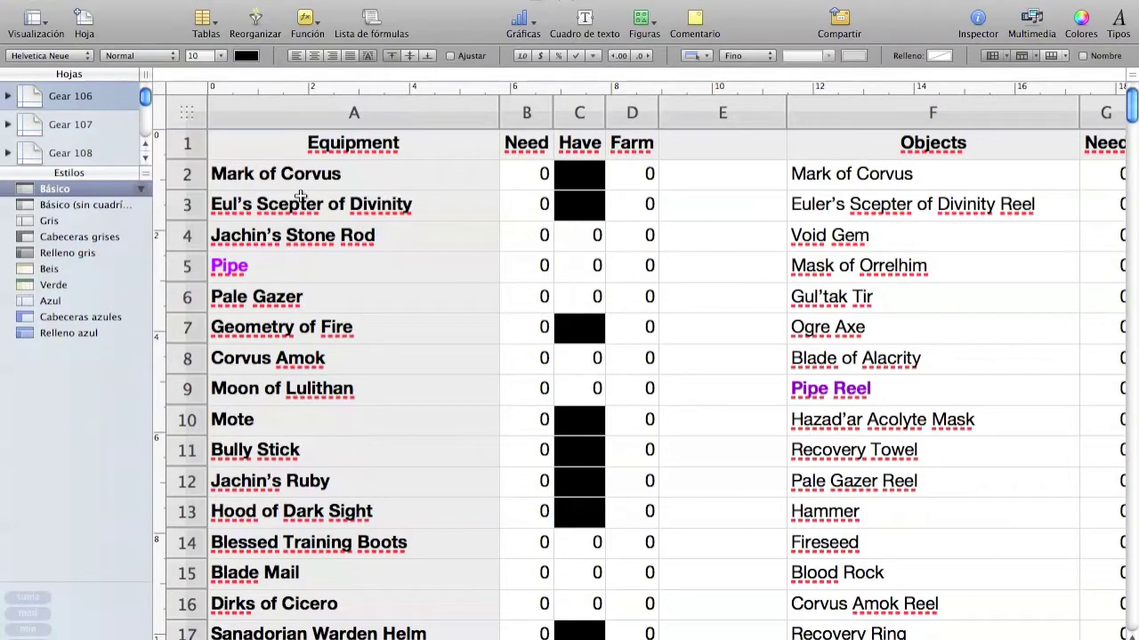
# Switch to the Gear 107 sheet and review the Need, Have and Farm amounts in its Equipment list.
pyautogui.click(97, 128)
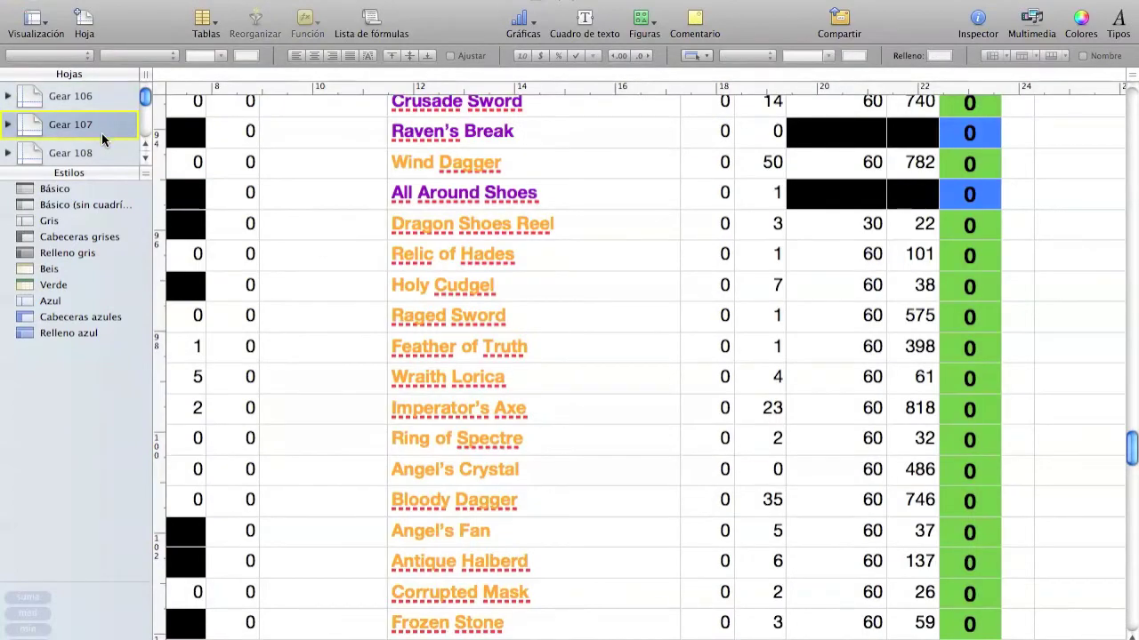
pyautogui.scroll(10, 569, 336)
pyautogui.scroll(10, 569, 335)
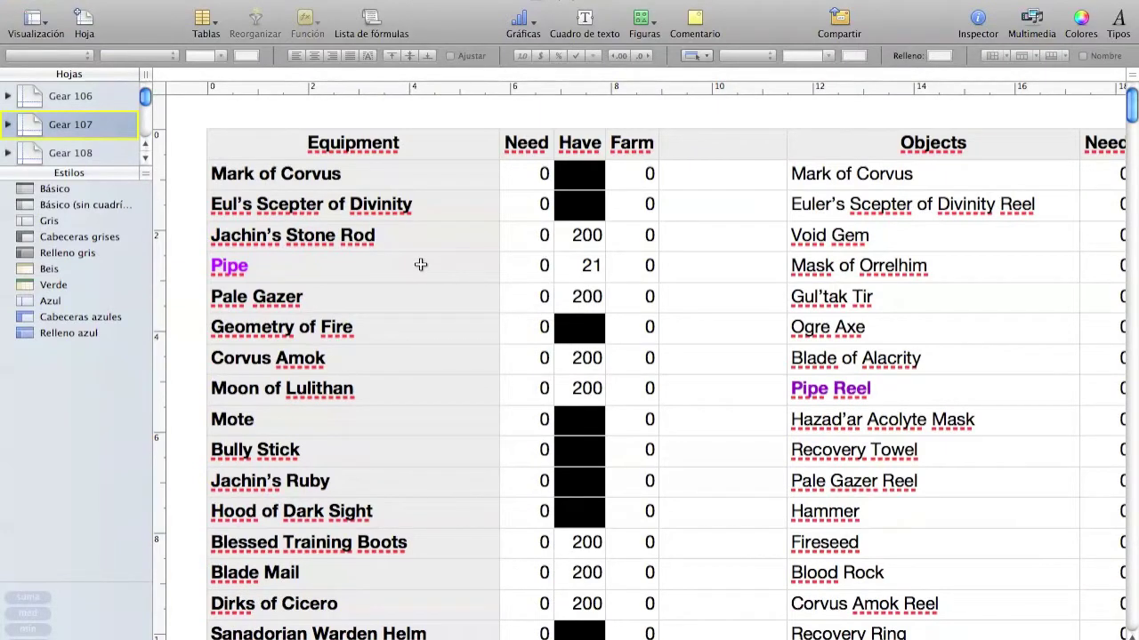
pyautogui.scroll(-10, 533, 285)
pyautogui.scroll(-10, 556, 285)
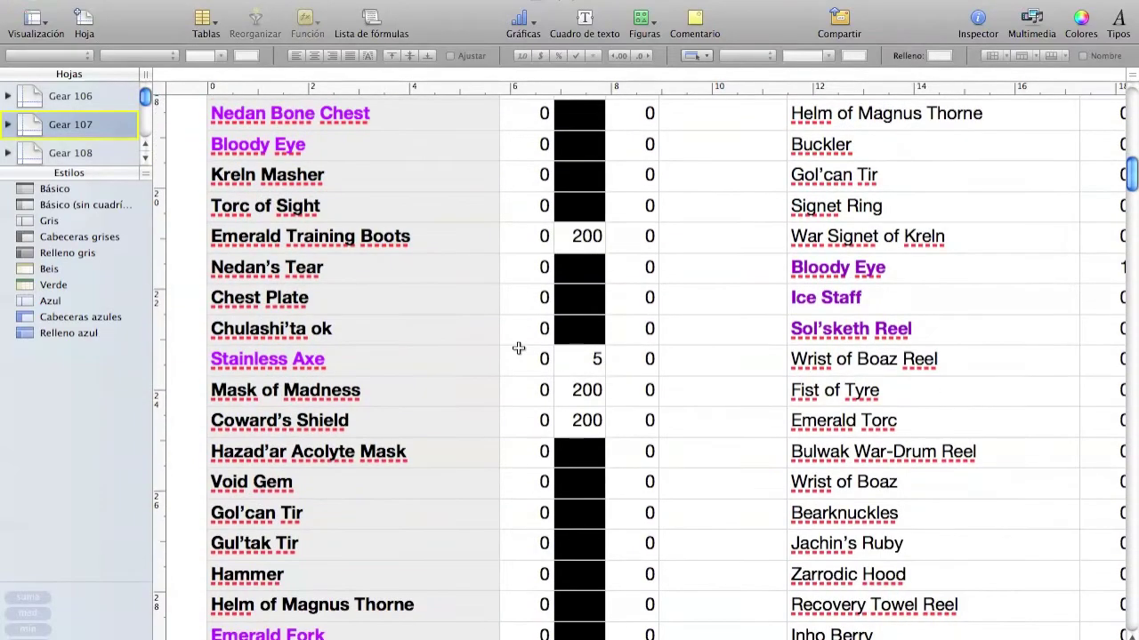
pyautogui.scroll(-1, 511, 465)
pyautogui.scroll(20, 512, 466)
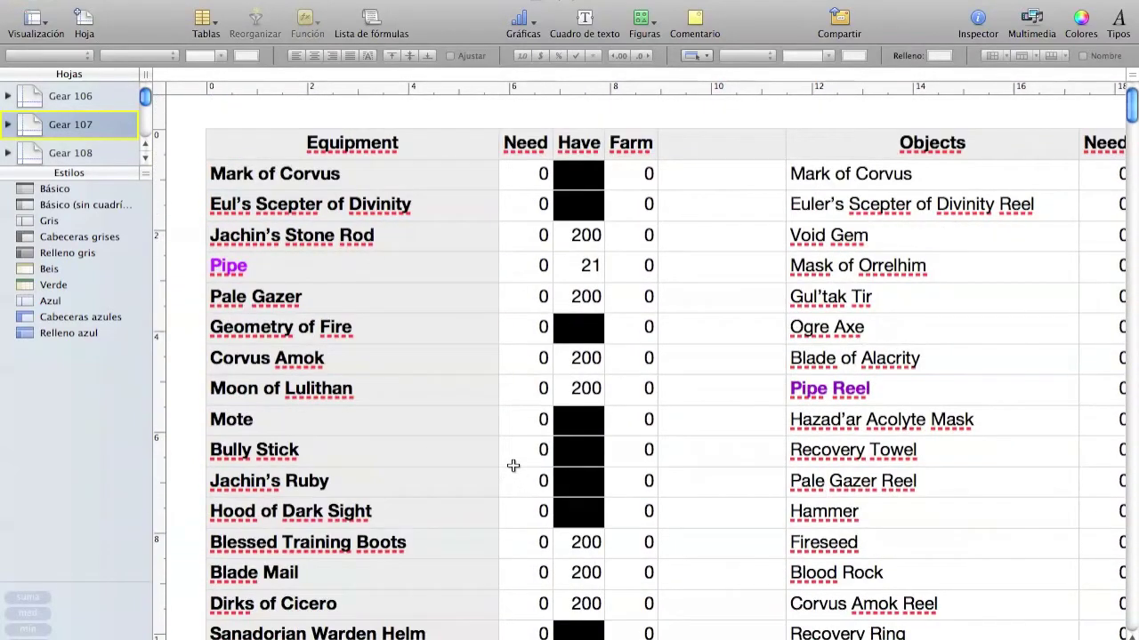
# Examine the Need, Have, Fragments and Farm columns of the Objects list from Mark of Corvus down to Yew Bolt Thrower Reel.
pyautogui.hscroll(10, 512, 465)
pyautogui.click(727, 247)
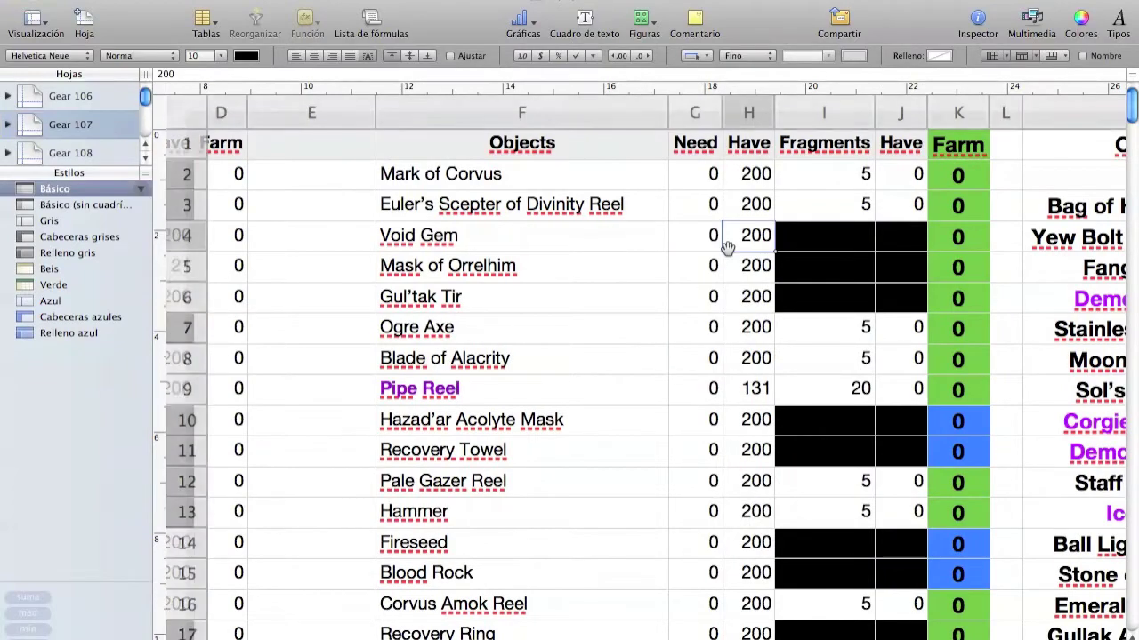
pyautogui.scroll(-8, 683, 351)
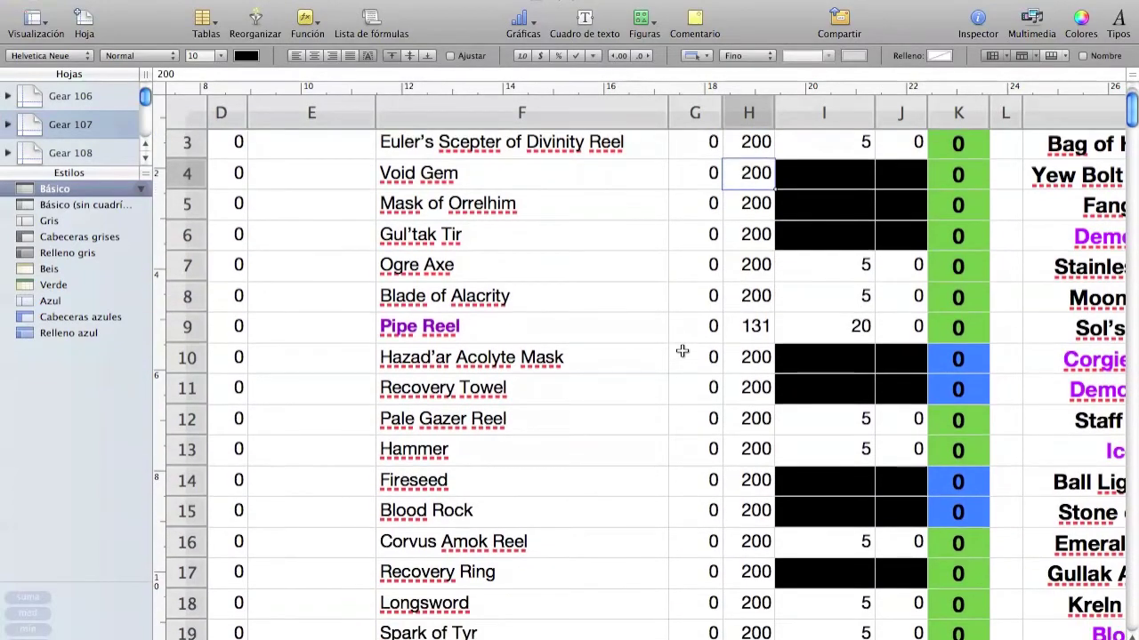
pyautogui.scroll(-15, 683, 351)
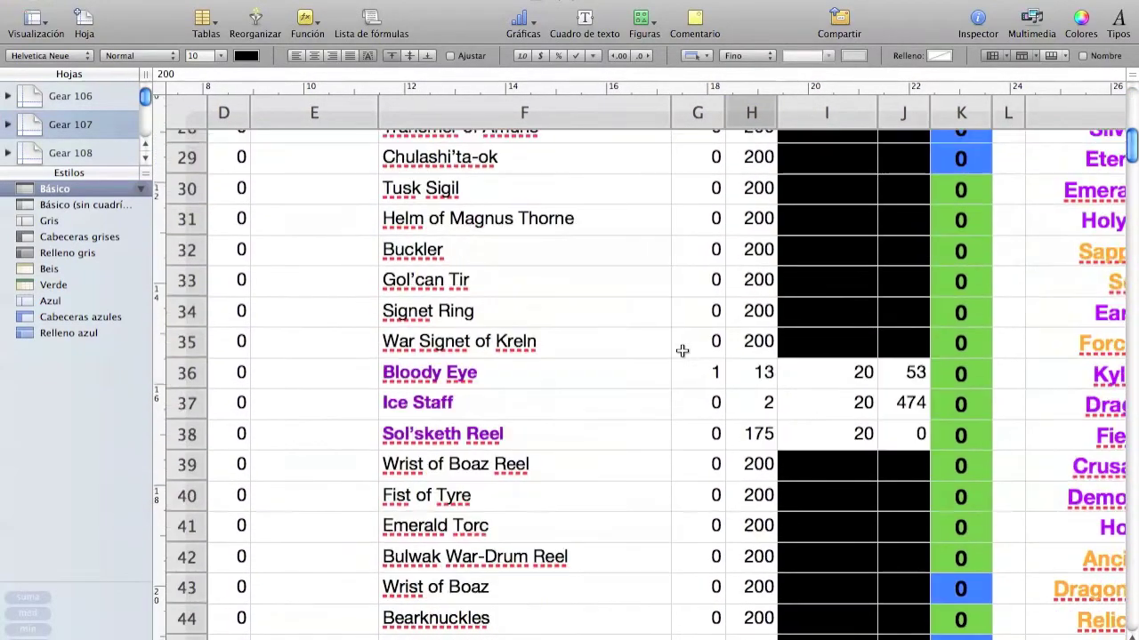
pyautogui.hscroll(-1, 682, 352)
pyautogui.scroll(-16, 682, 351)
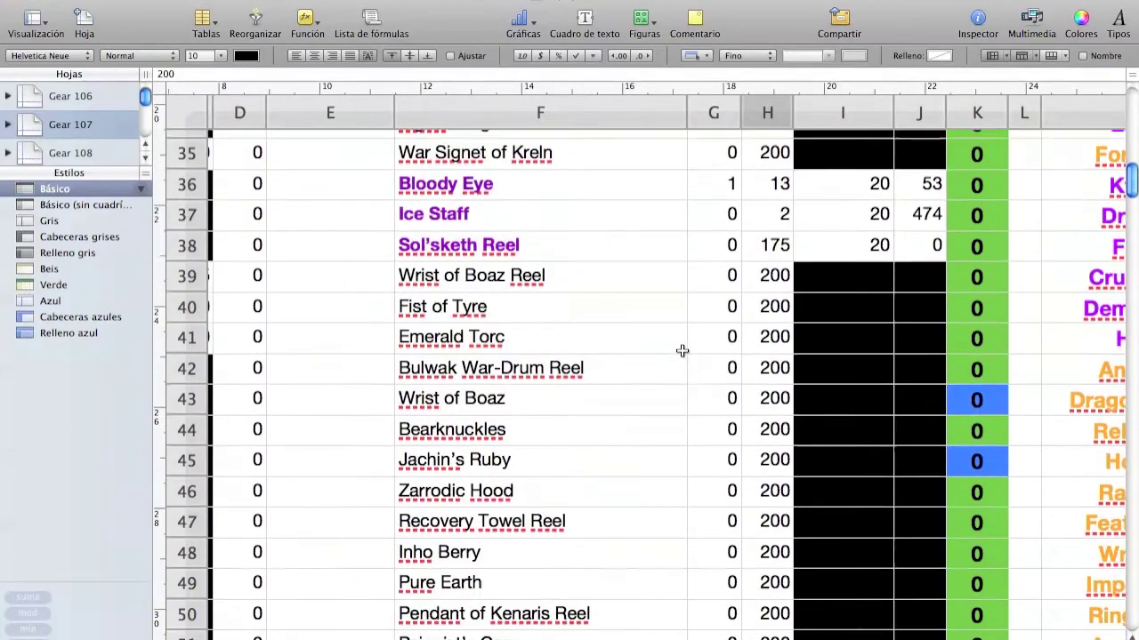
pyautogui.hscroll(-1, 682, 352)
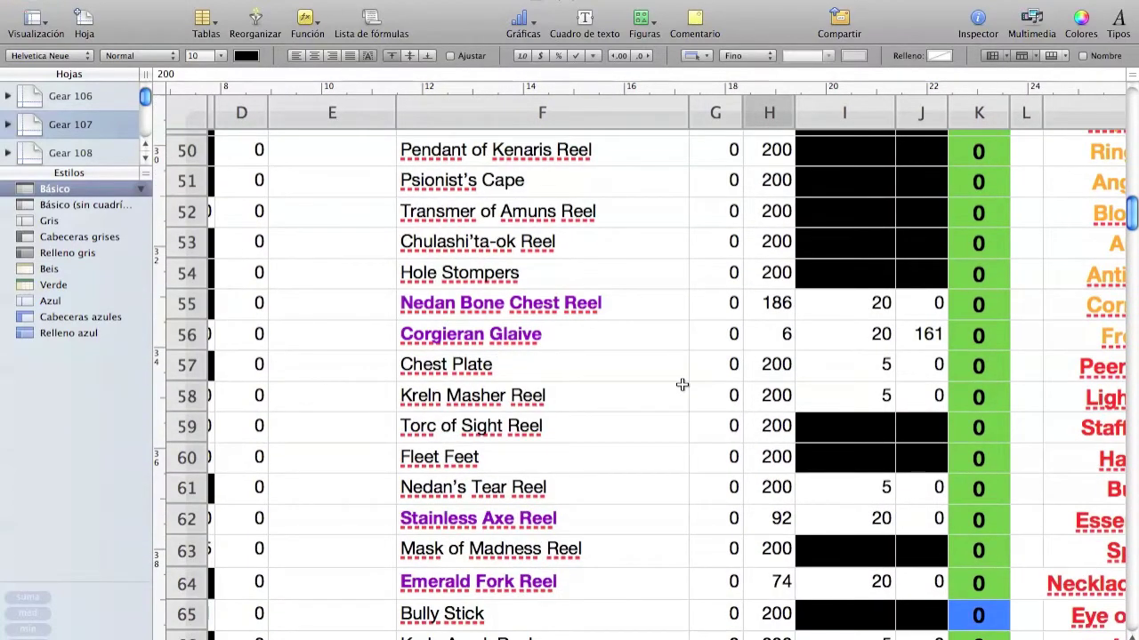
pyautogui.scroll(-4, 682, 384)
pyautogui.scroll(-10, 682, 385)
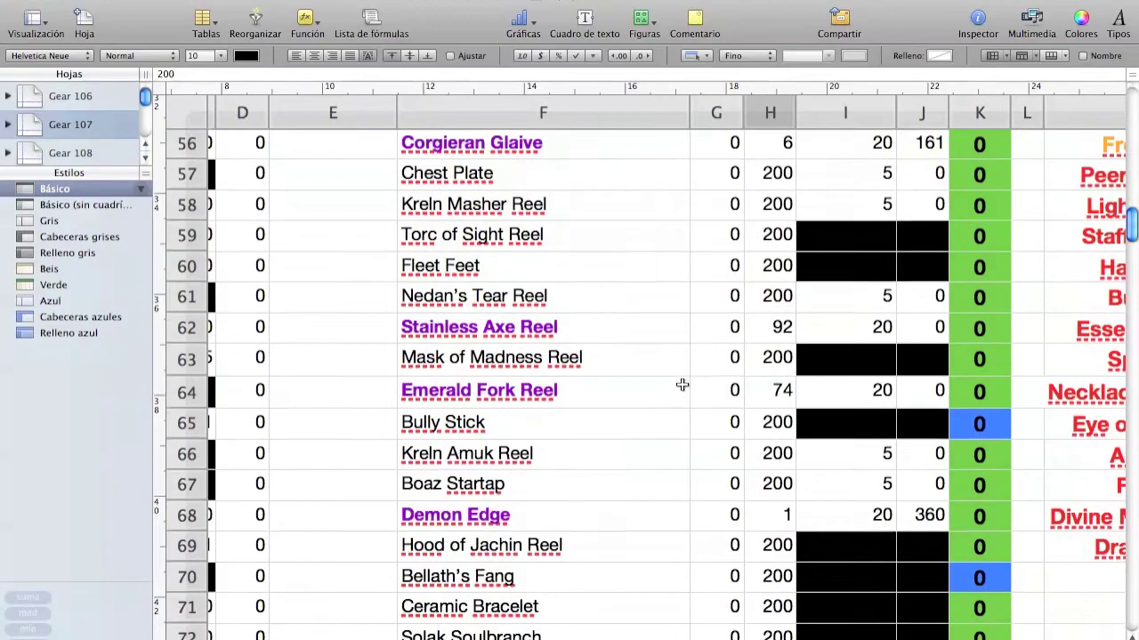
pyautogui.hscroll(-1, 683, 384)
pyautogui.scroll(-20, 682, 384)
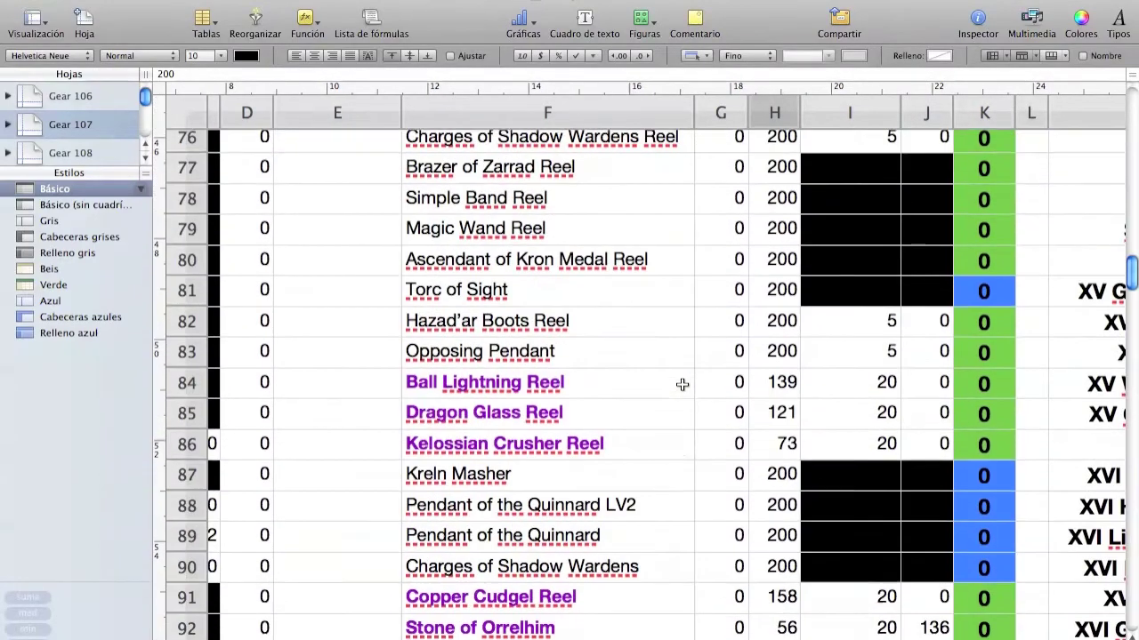
pyautogui.scroll(2, 682, 384)
pyautogui.hscroll(-1, 682, 384)
pyautogui.scroll(-10, 682, 385)
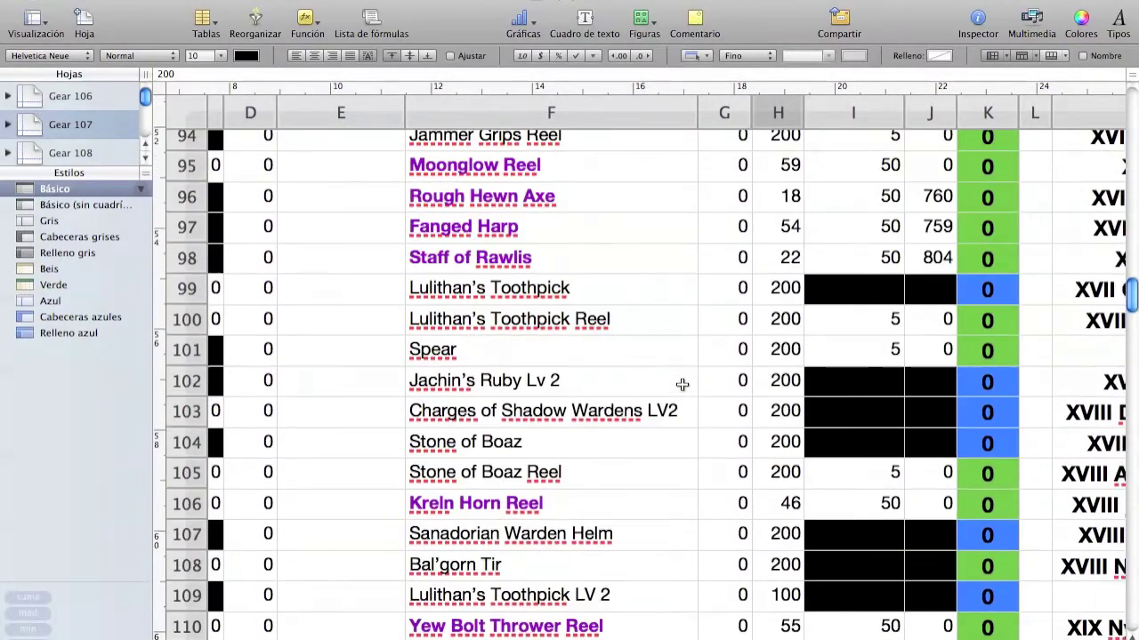
# Inspect the formula of the Need column's total at the end of the Equipment list.
pyautogui.scroll(20, 682, 384)
pyautogui.hscroll(-4, 682, 385)
pyautogui.scroll(-20, 682, 385)
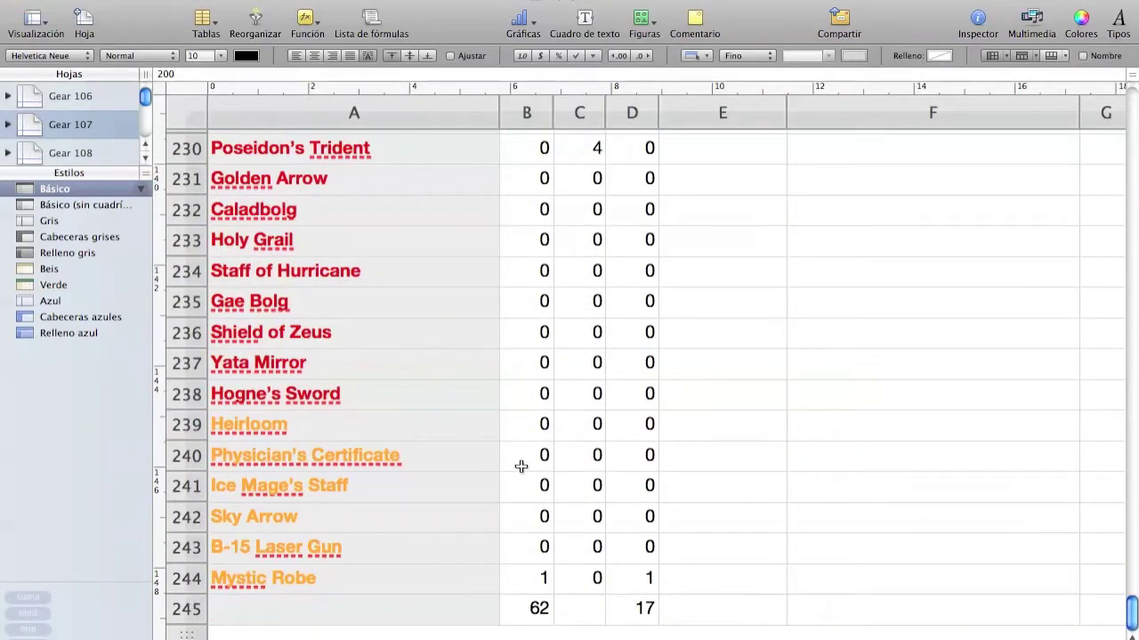
pyautogui.click(537, 610)
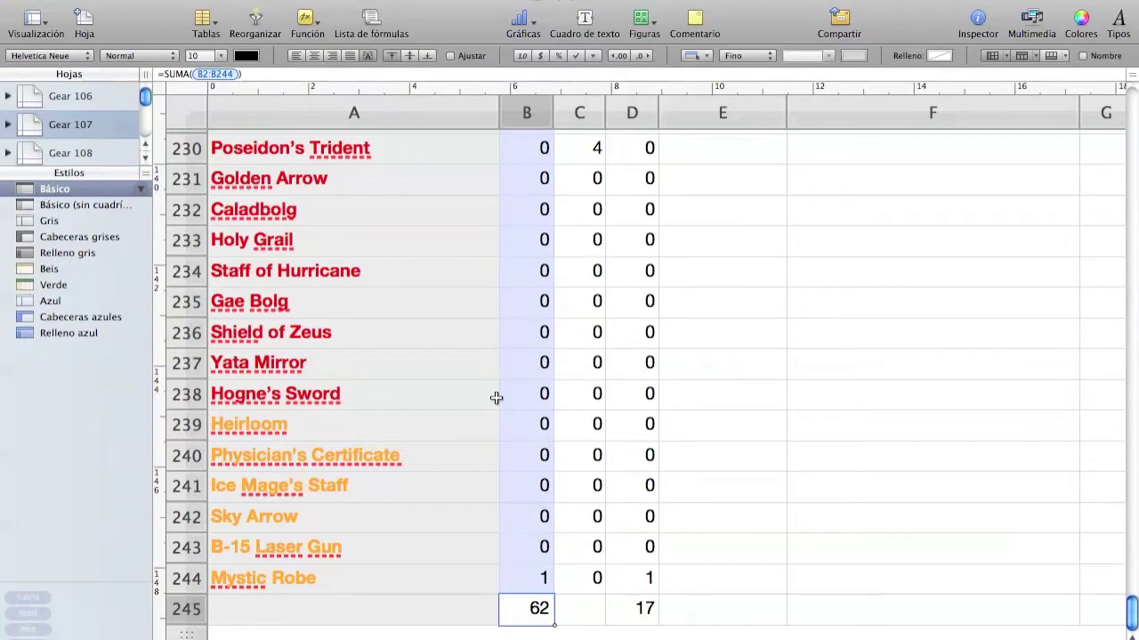
# Switch to the Gearing Order document and locate the heroes planned for level 107.
pyautogui.press('F9')
pyautogui.click(495, 334)
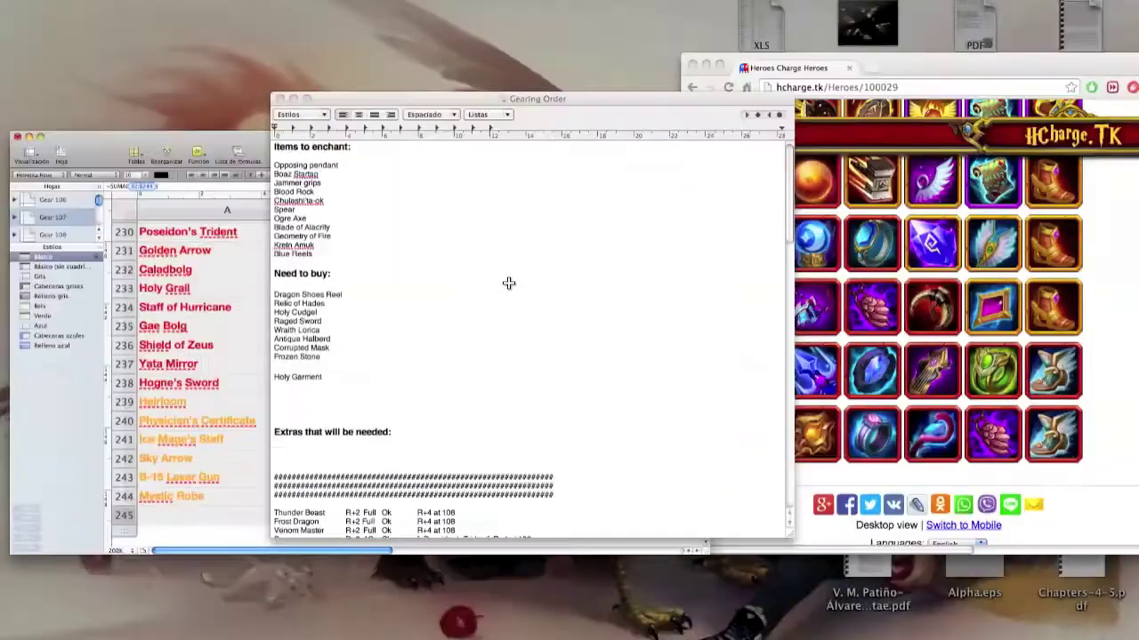
pyautogui.scroll(-10, 341, 386)
pyautogui.scroll(-3, 337, 386)
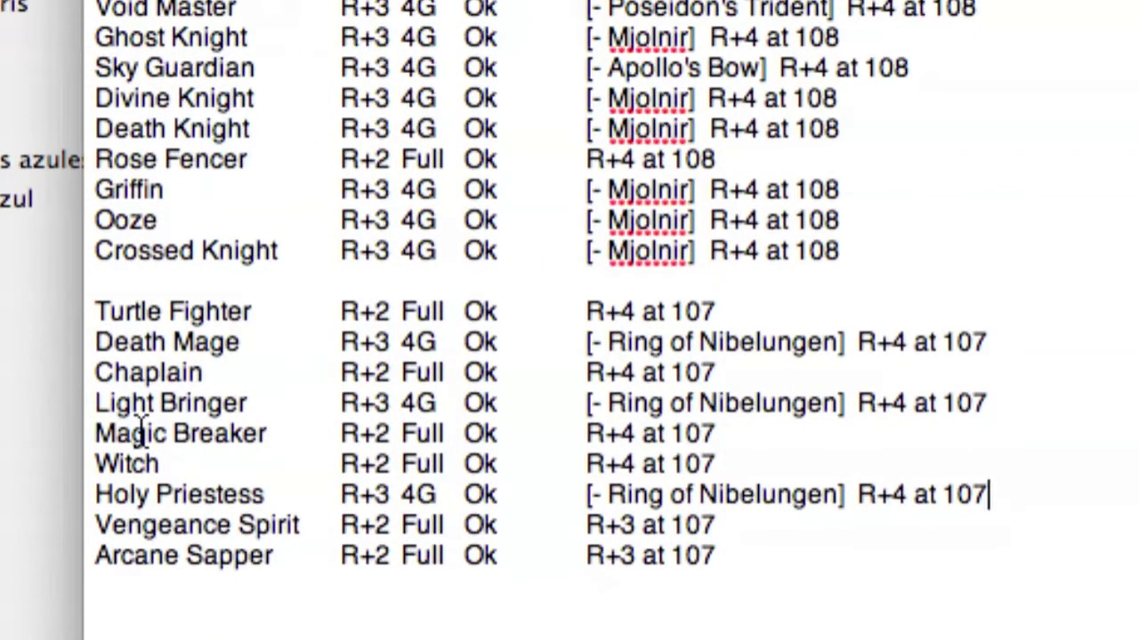
# Go through the gearing plans of the level 107 heroes from Turtle Fighter to Arcane Sapper.
pyautogui.click(765, 305)
pyautogui.press('Down')
pyautogui.press('Down')
pyautogui.press('Down')
pyautogui.press('Down')
pyautogui.press('Down')
pyautogui.press('Down')
pyautogui.press('Down')
pyautogui.press('Down')
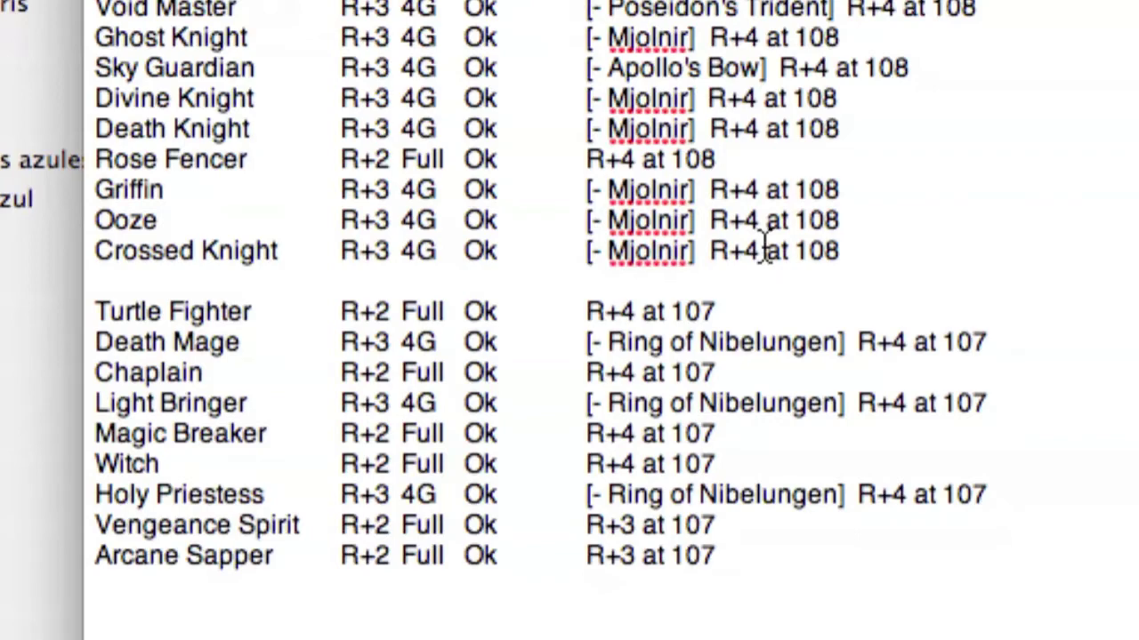
pyautogui.scroll(10, 708, 370)
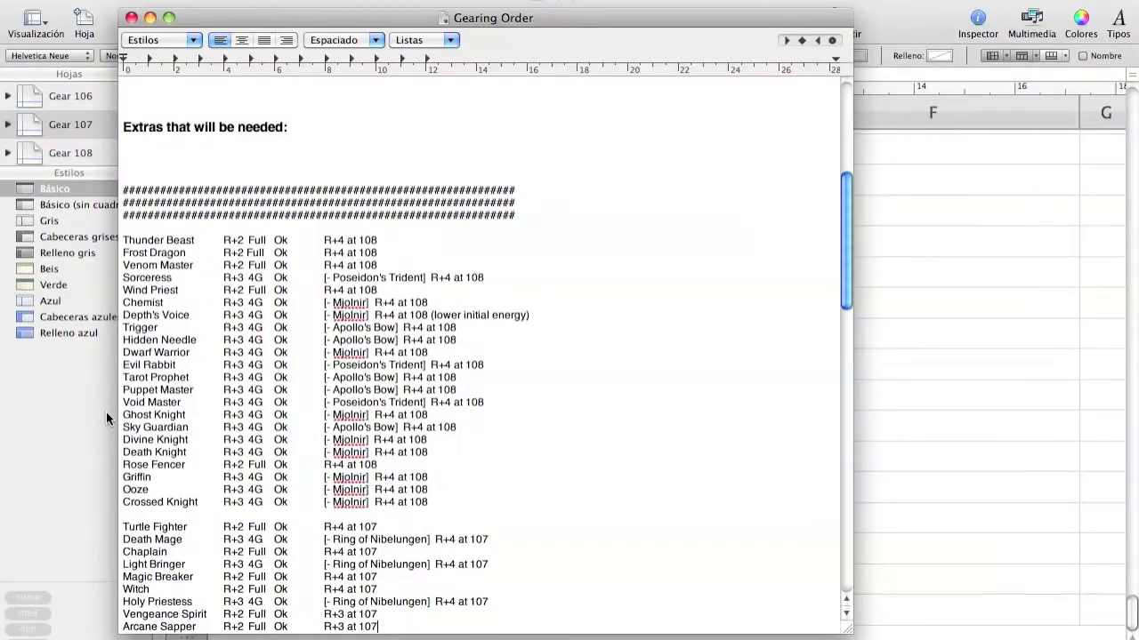
# Switch back to the Gear 107 sheet and check the Have amounts of the red equipment between Mjollnir and Hermes Boots.
pyautogui.click(70, 428)
pyautogui.scroll(2, 362, 420)
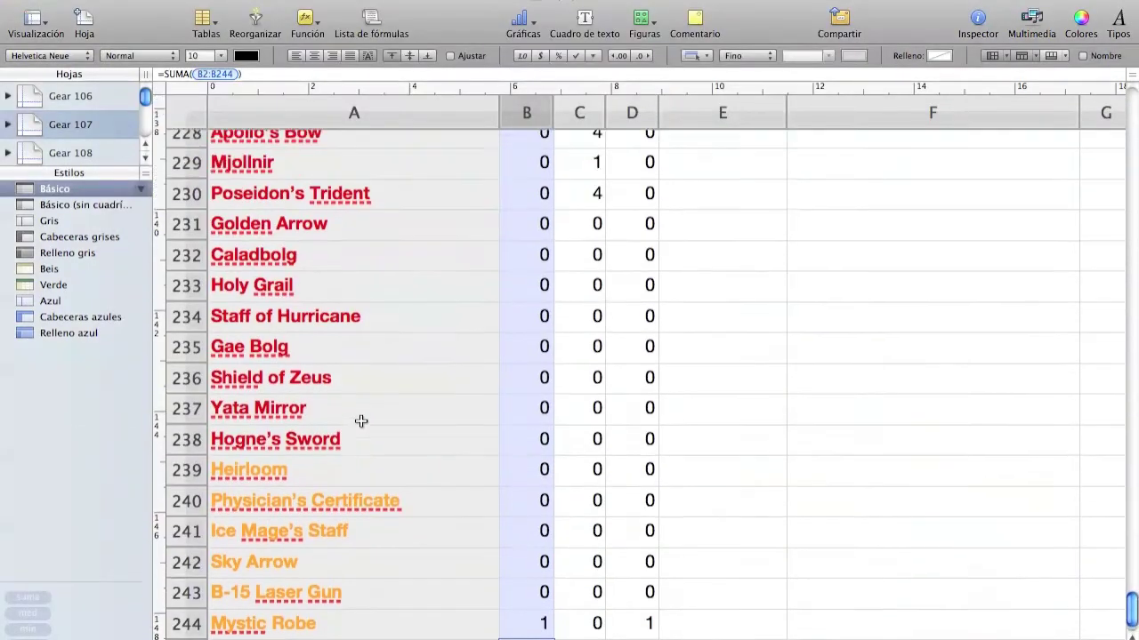
pyautogui.scroll(3, 361, 421)
pyautogui.click(498, 436)
pyautogui.scroll(2, 498, 437)
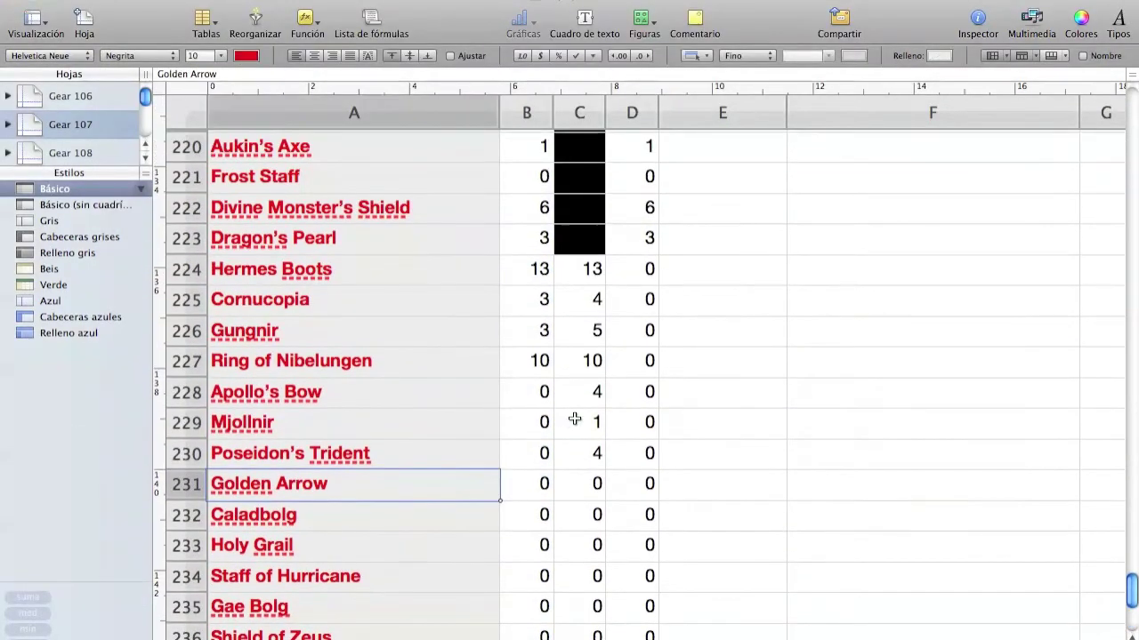
pyautogui.click(574, 419)
pyautogui.press('Up')
pyautogui.press('Up')
pyautogui.press('Up')
pyautogui.press('Up')
pyautogui.press('Up')
pyautogui.press('Down')
pyautogui.press('Down')
pyautogui.press('Down')
pyautogui.press('Up')
pyautogui.press('Up')
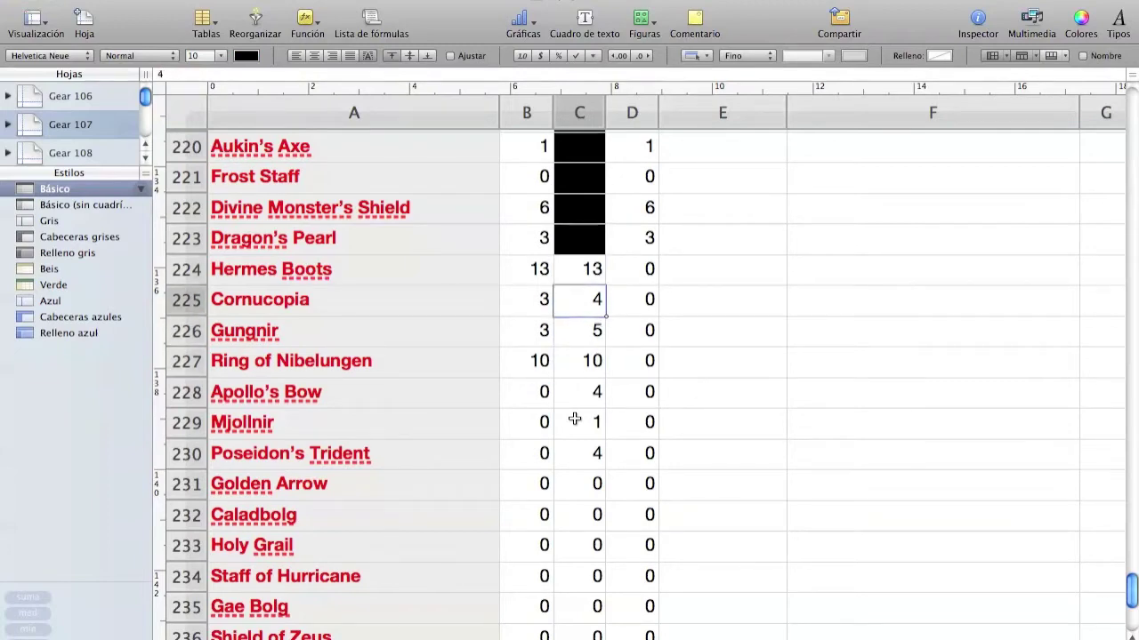
pyautogui.press('Up')
# Review the Need, Have and Farm amounts of the red and orange equipment from Dragon's Pearl back up to Crusade Sword.
pyautogui.scroll(3, 575, 419)
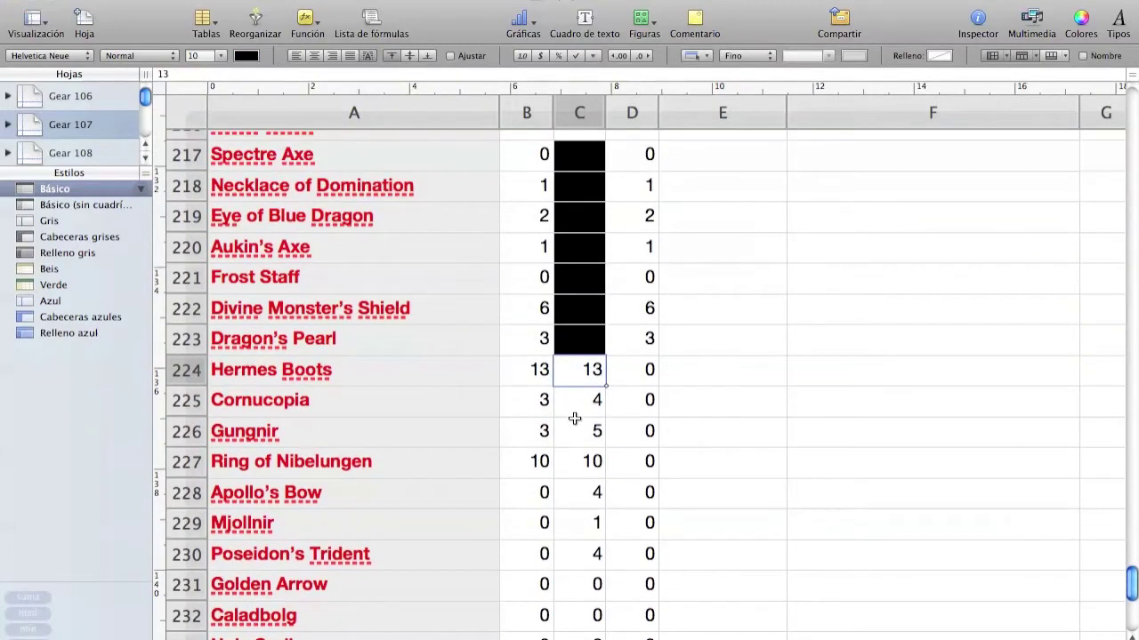
pyautogui.scroll(10, 575, 419)
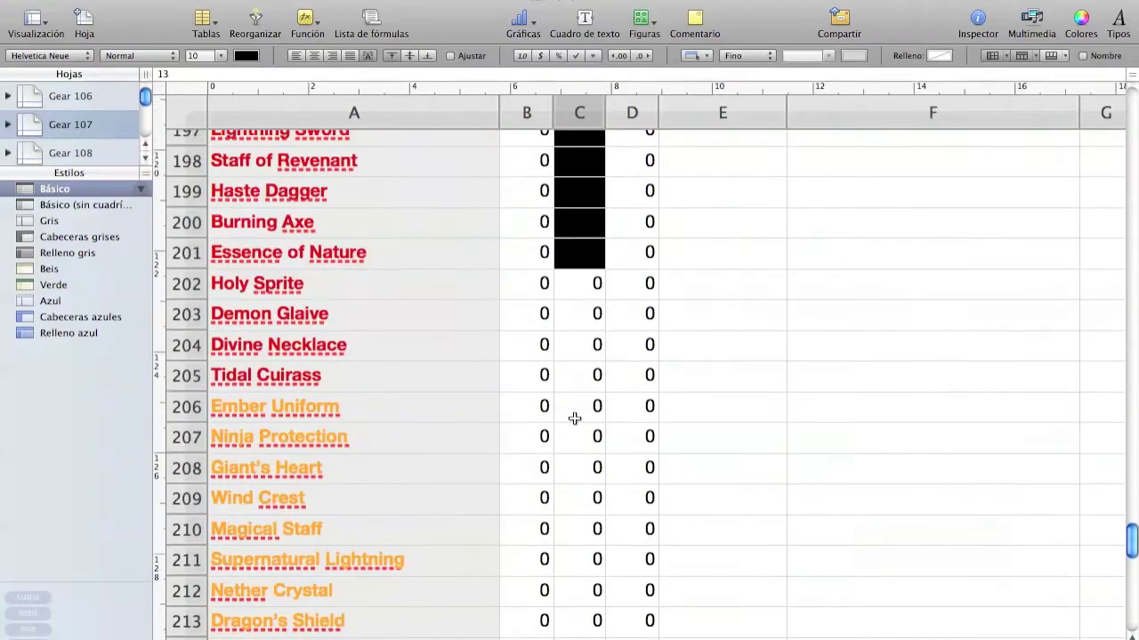
pyautogui.scroll(8, 574, 419)
pyautogui.scroll(2, 574, 419)
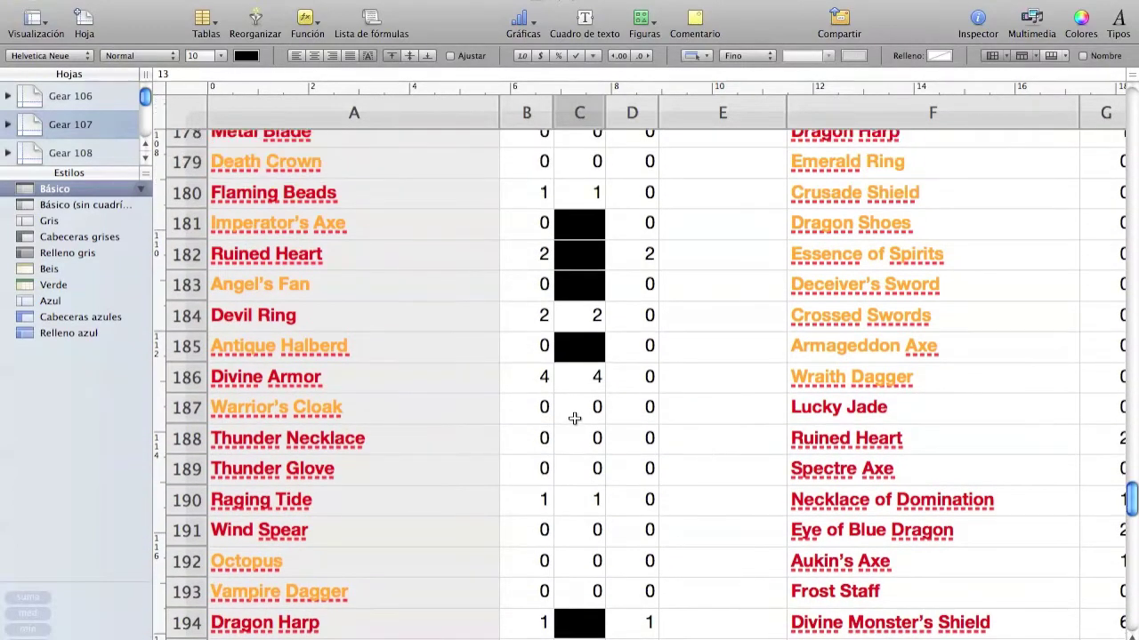
pyautogui.scroll(1, 476, 411)
pyautogui.scroll(2, 499, 355)
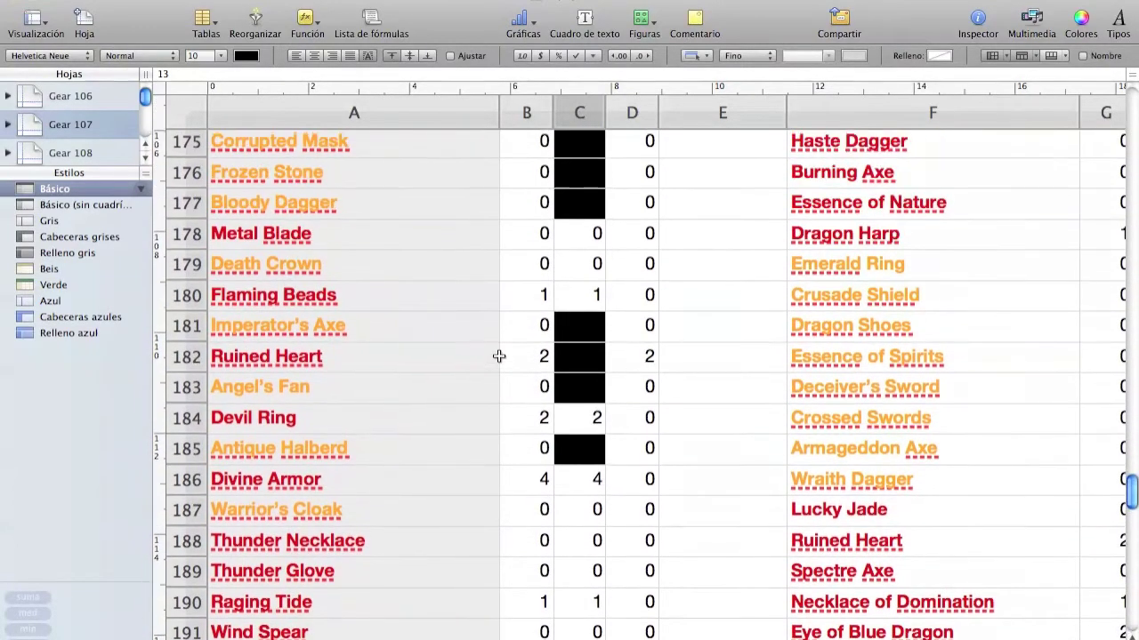
pyautogui.scroll(7, 499, 355)
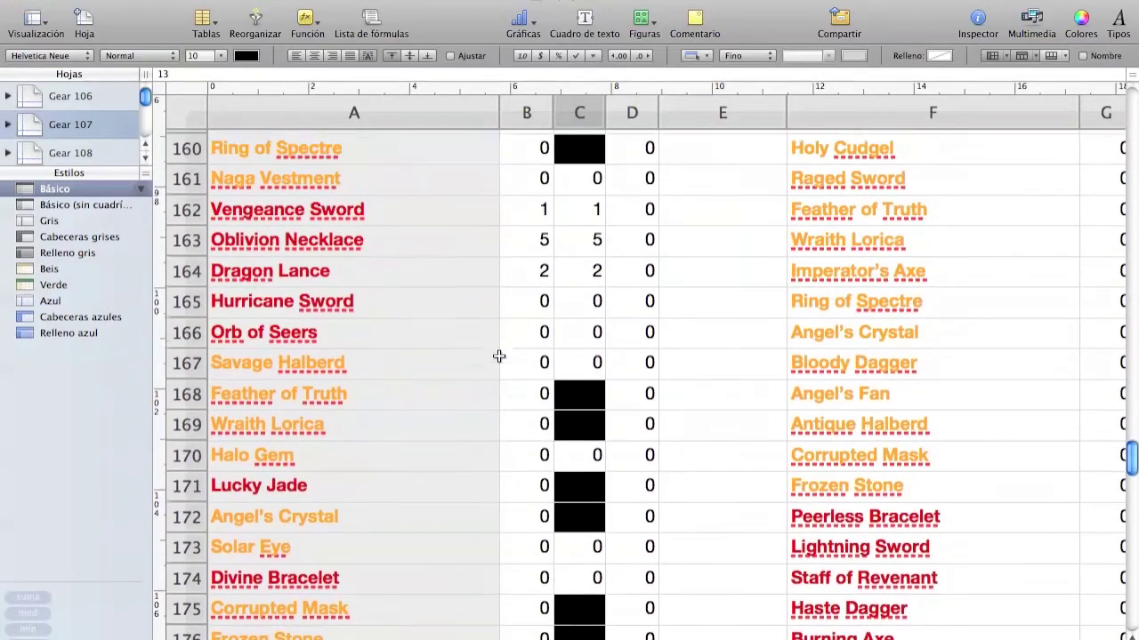
pyautogui.scroll(2, 623, 297)
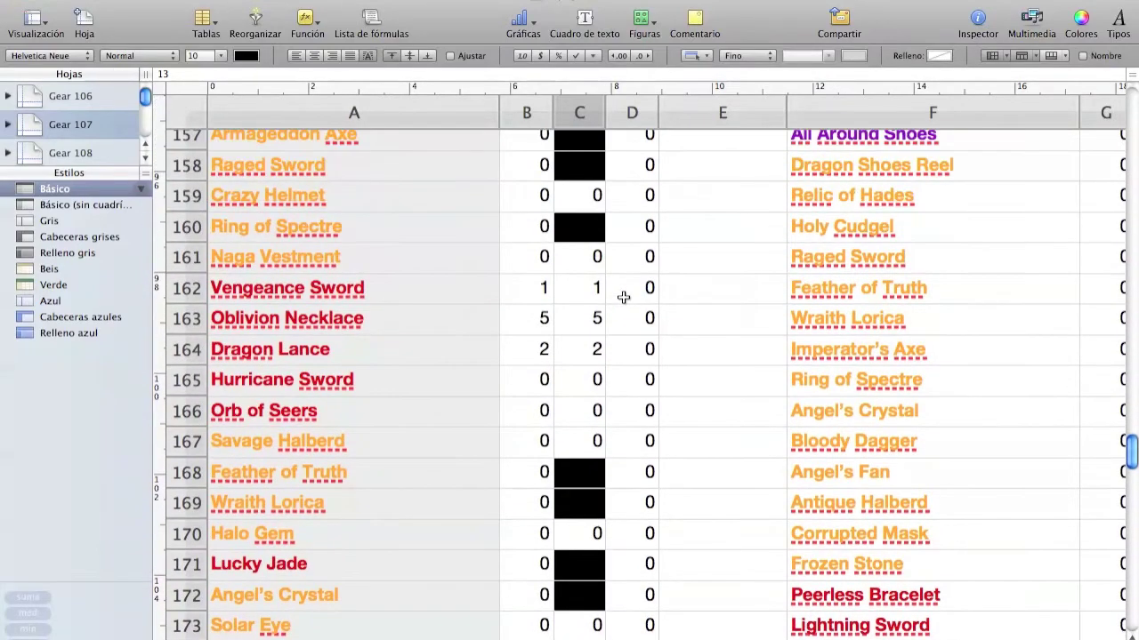
pyautogui.scroll(10, 623, 297)
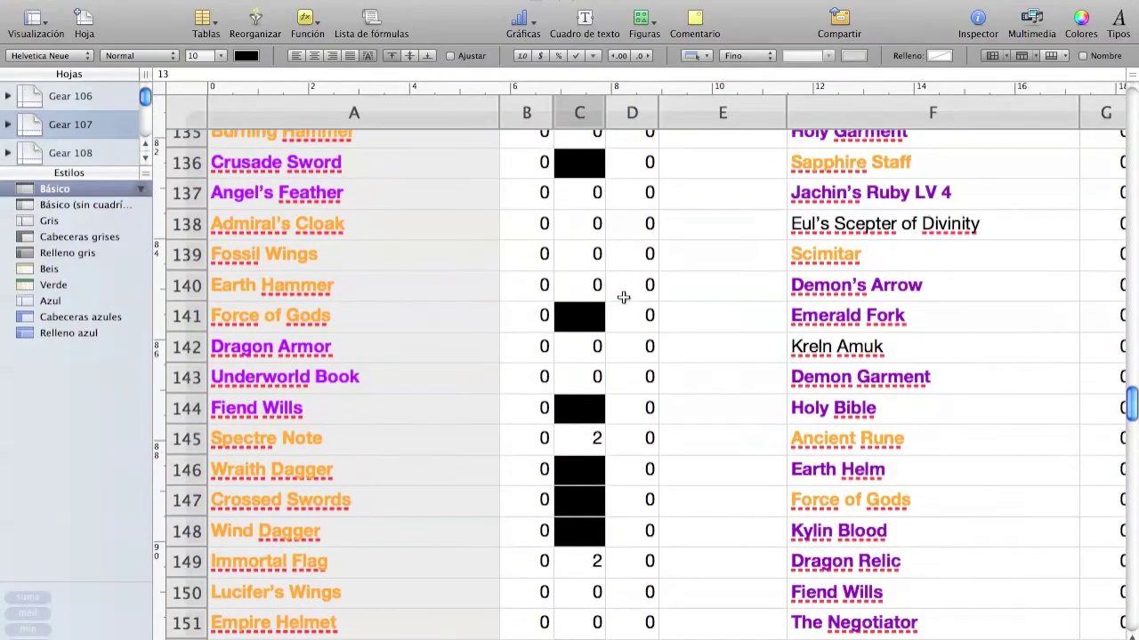
# Check the purple, orange and red totals and the start of the Object list in the Gear 107 sheet.
pyautogui.hscroll(5, 622, 297)
pyautogui.scroll(20, 622, 297)
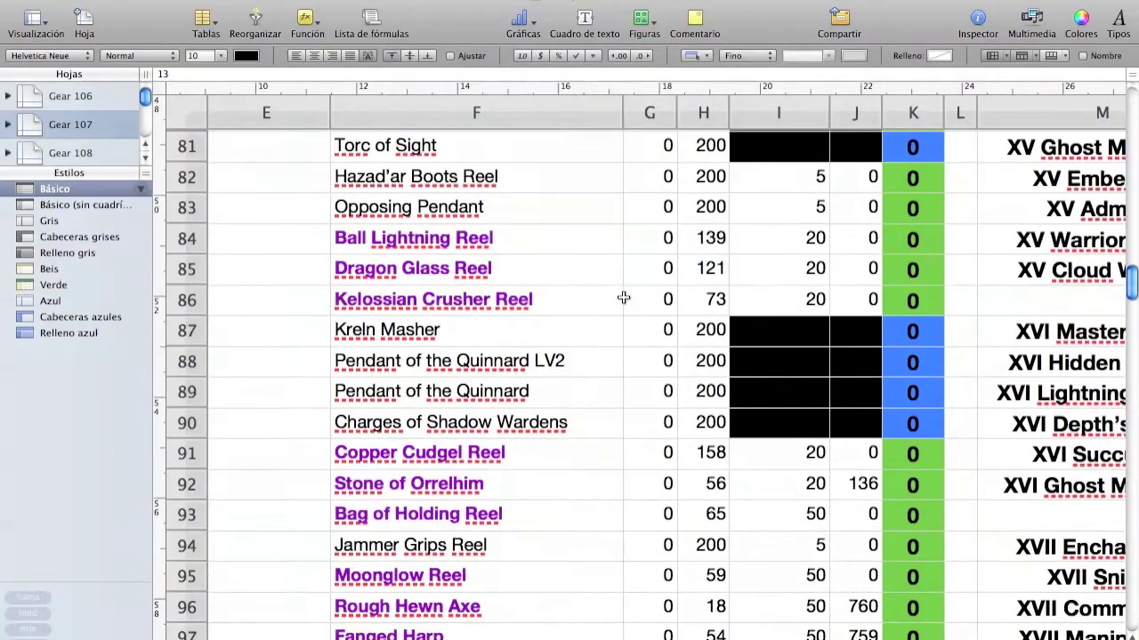
pyautogui.scroll(20, 623, 297)
pyautogui.hscroll(5, 623, 298)
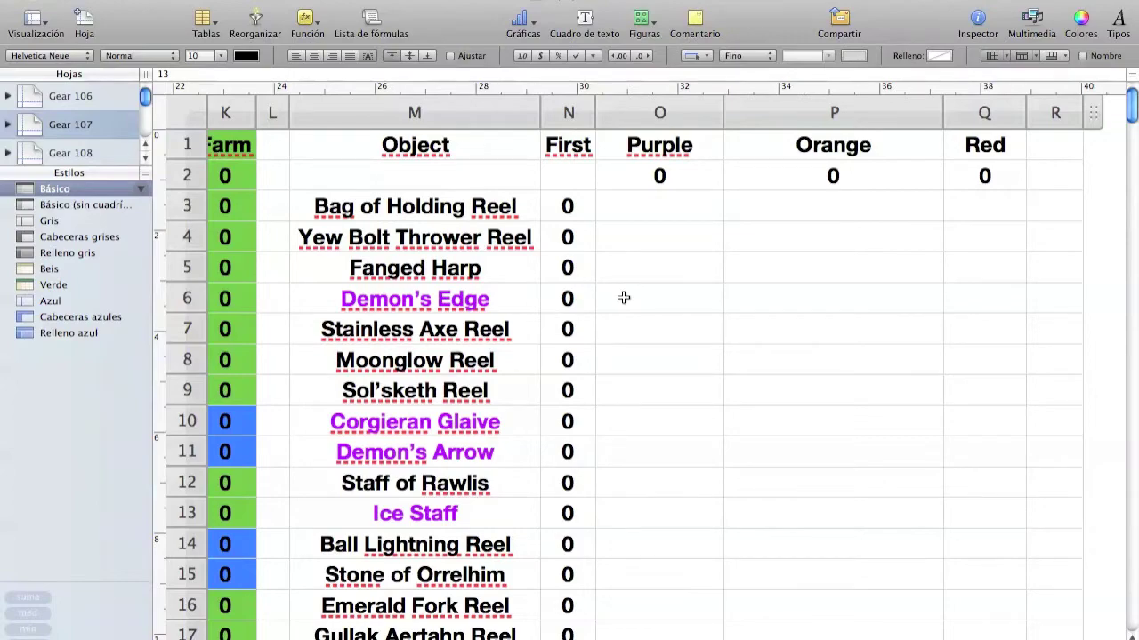
pyautogui.scroll(-10, 654, 363)
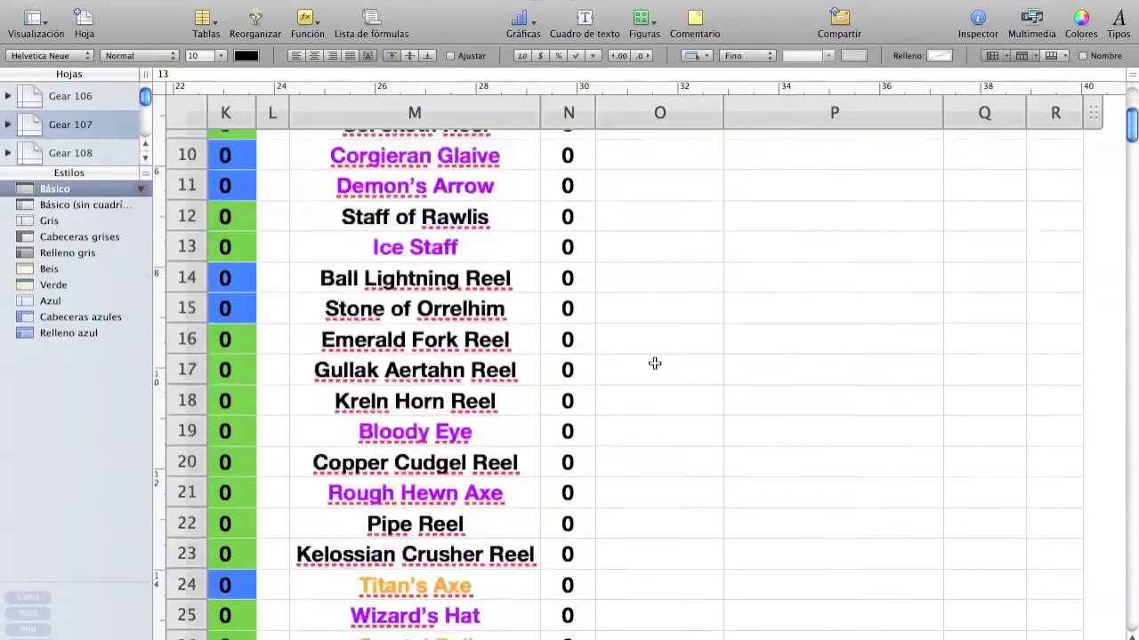
# Review the Extra Gear list in the Gear 107 sheet from Corgerian Glaive to Dragon's Pearl.
pyautogui.scroll(-15, 655, 363)
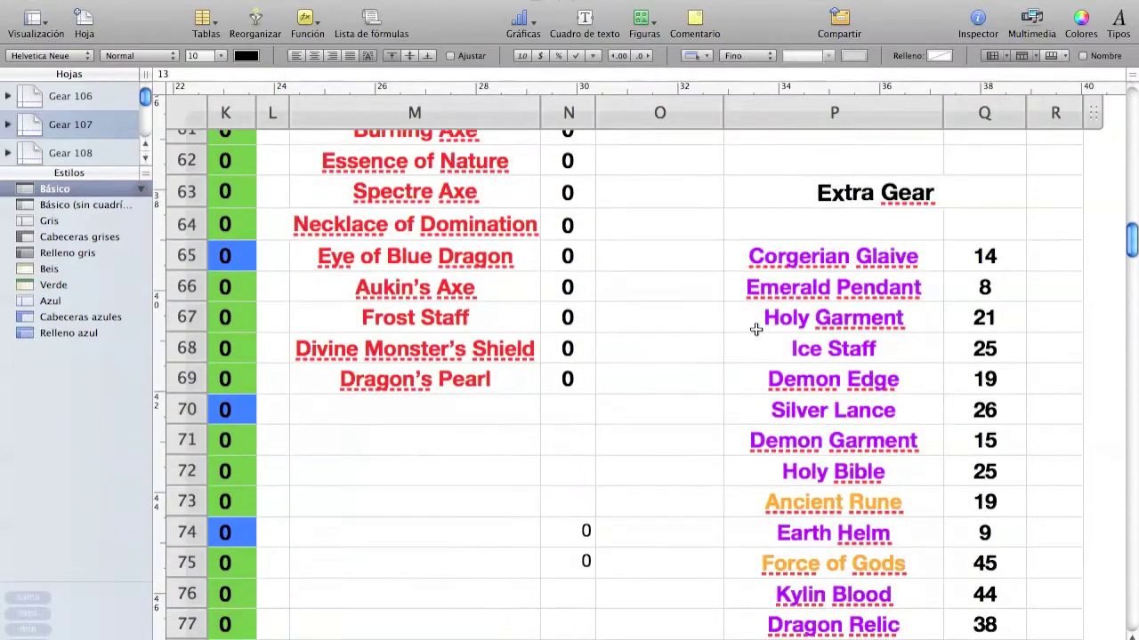
pyautogui.scroll(-1, 1079, 331)
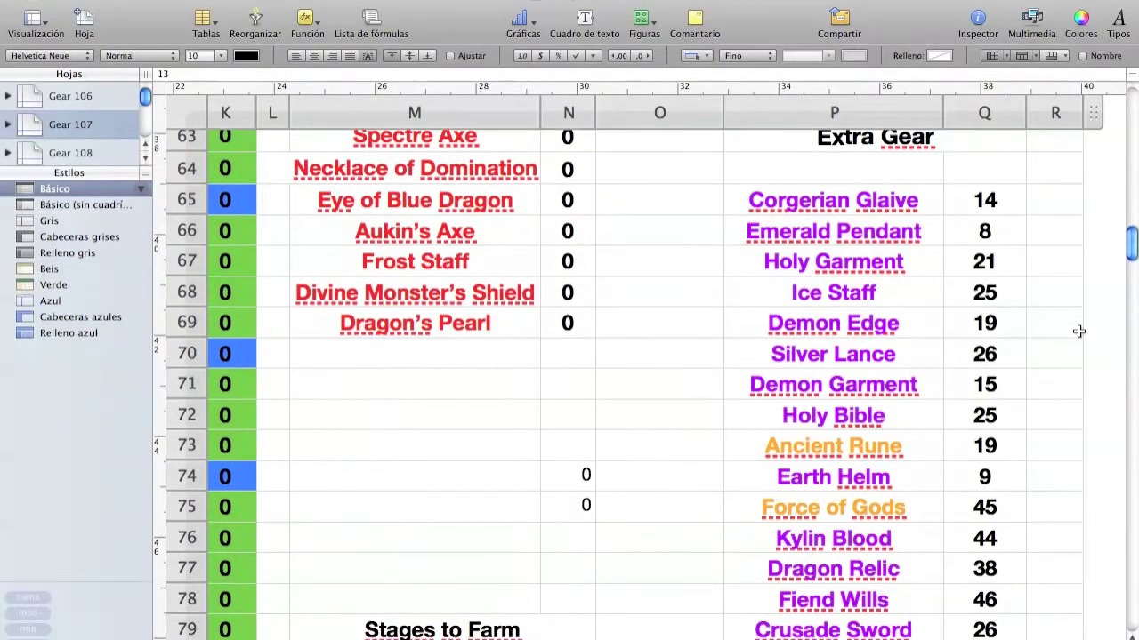
pyautogui.scroll(-3, 1079, 331)
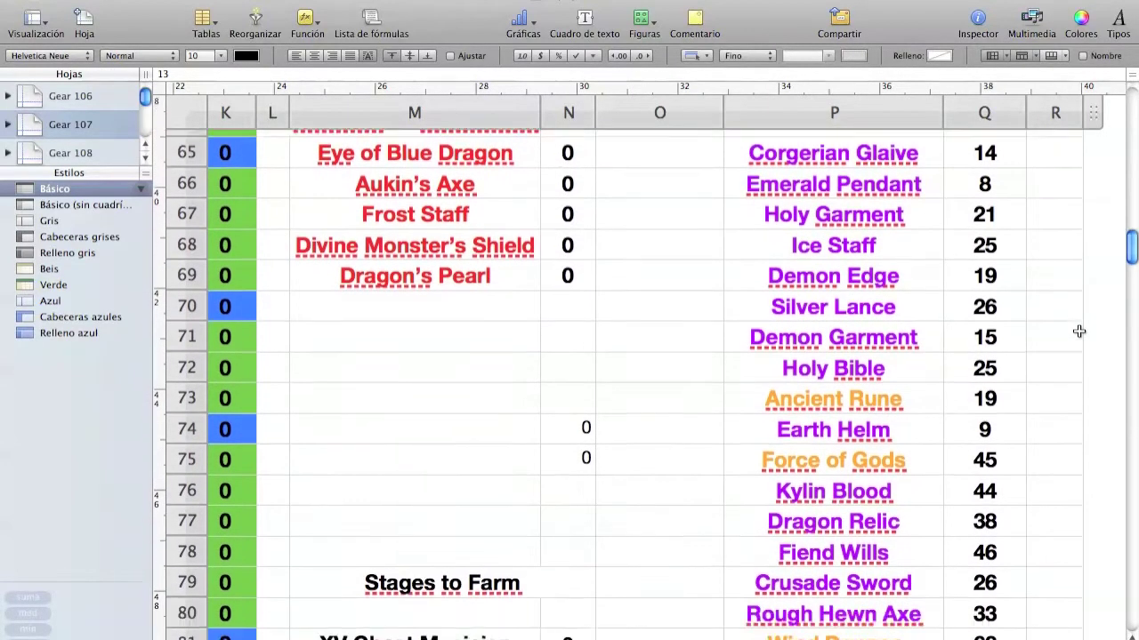
pyautogui.scroll(-3, 1079, 331)
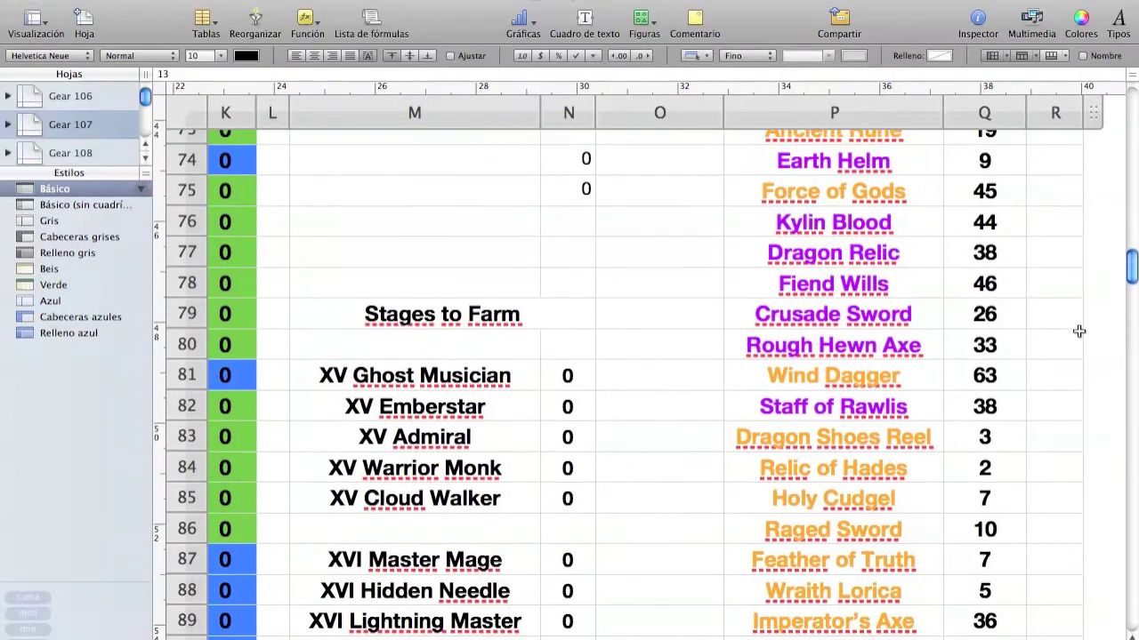
pyautogui.scroll(-3, 1079, 331)
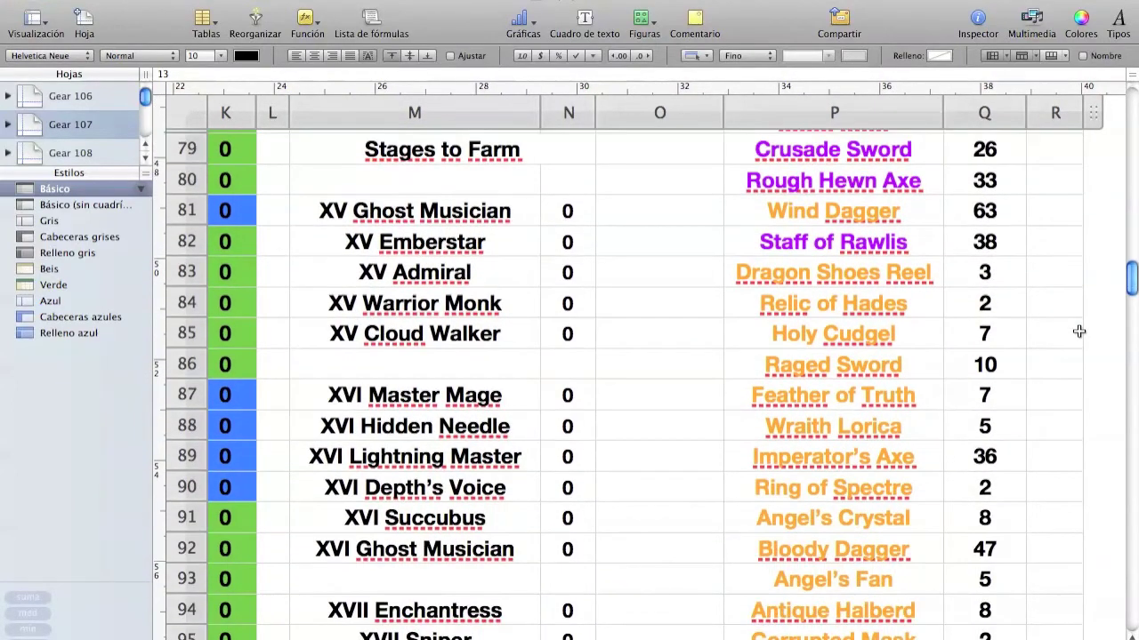
pyautogui.scroll(-3, 1059, 413)
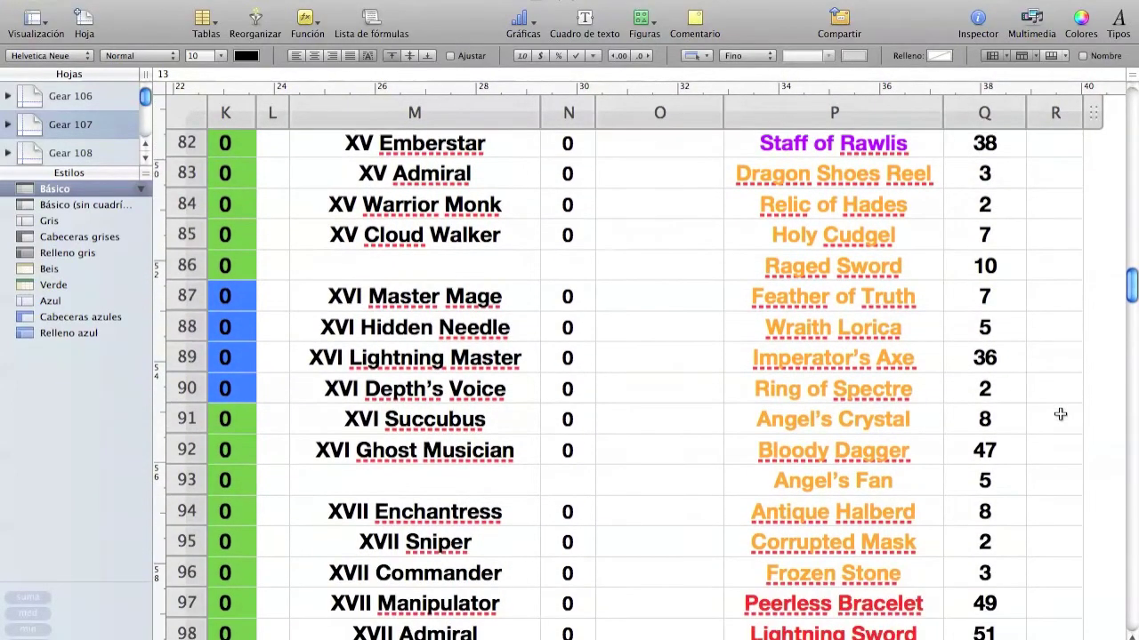
pyautogui.scroll(-1, 1060, 414)
pyautogui.scroll(-4, 1060, 415)
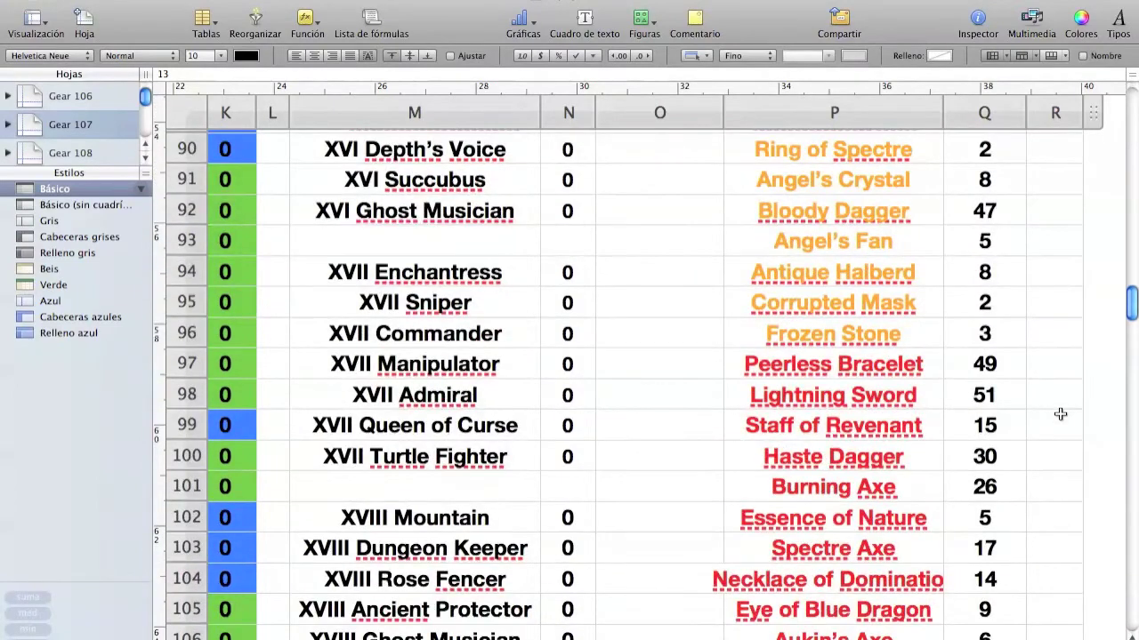
pyautogui.scroll(-3, 1061, 414)
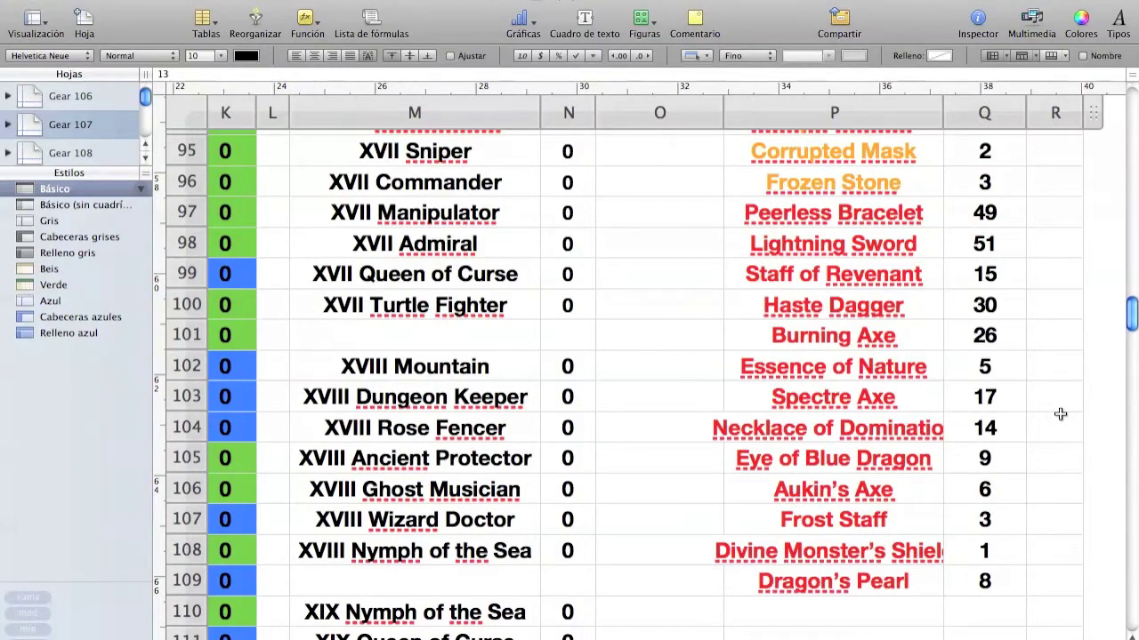
# Return to the red equipment near Hermes Boots and inspect the Farm formula of Gungnir.
pyautogui.hscroll(-2, 1060, 415)
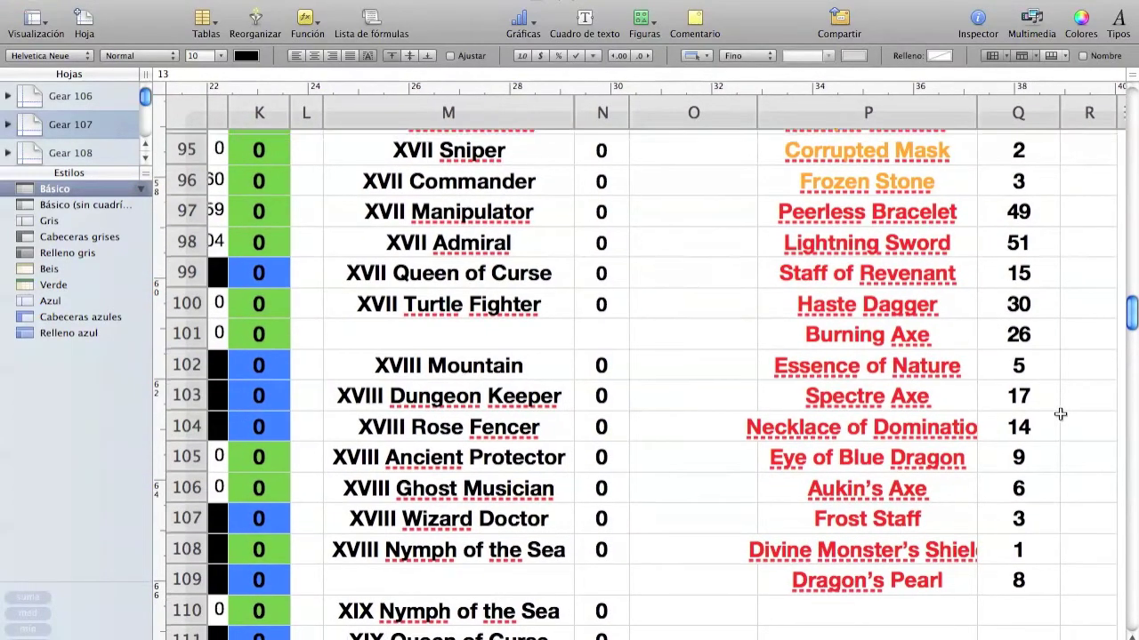
pyautogui.hscroll(-15, 1060, 414)
pyautogui.scroll(-20, 1060, 415)
pyautogui.scroll(-20, 1060, 415)
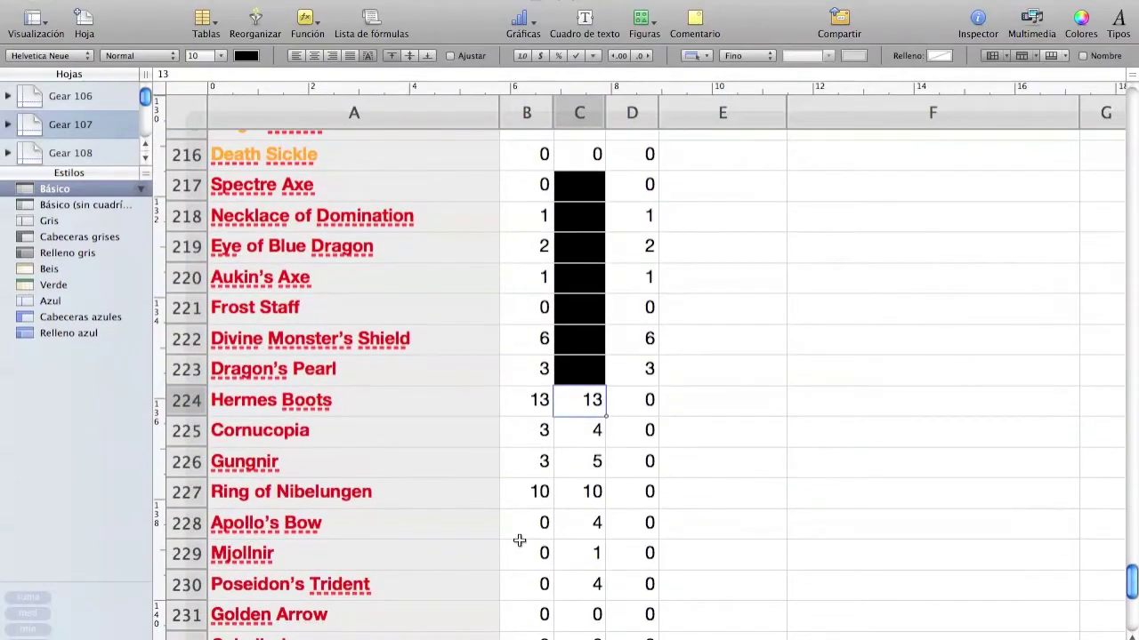
pyautogui.click(602, 485)
pyautogui.click(634, 472)
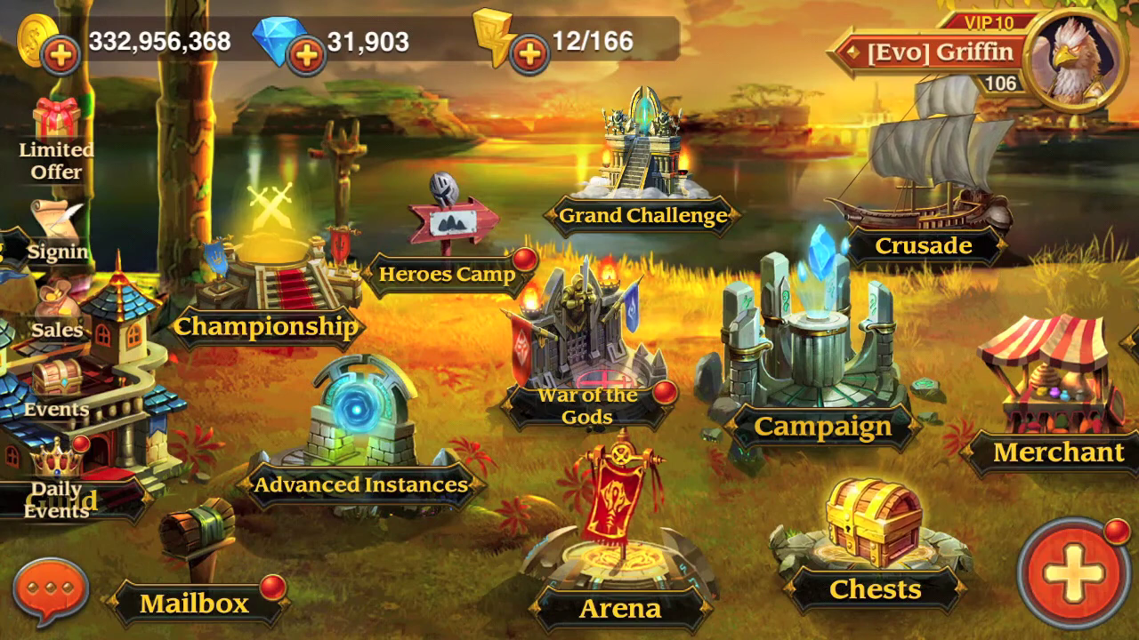
# Open the inventory in the game and look through the stocked gear from the red to the purple items.
pyautogui.click(1074, 574)
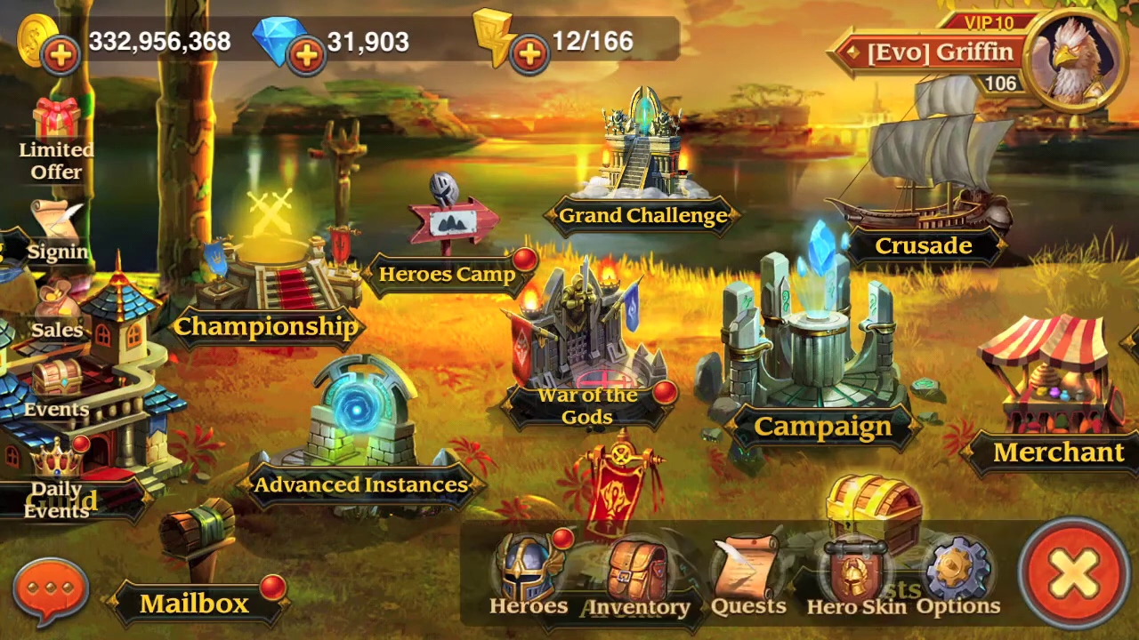
pyautogui.click(637, 578)
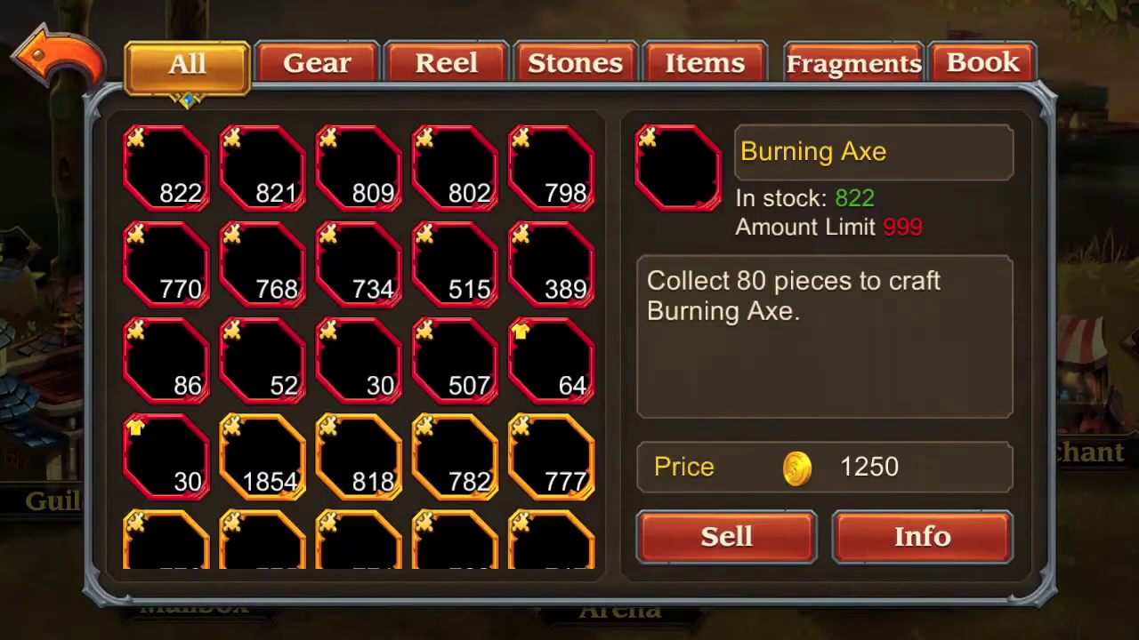
pyautogui.click(317, 63)
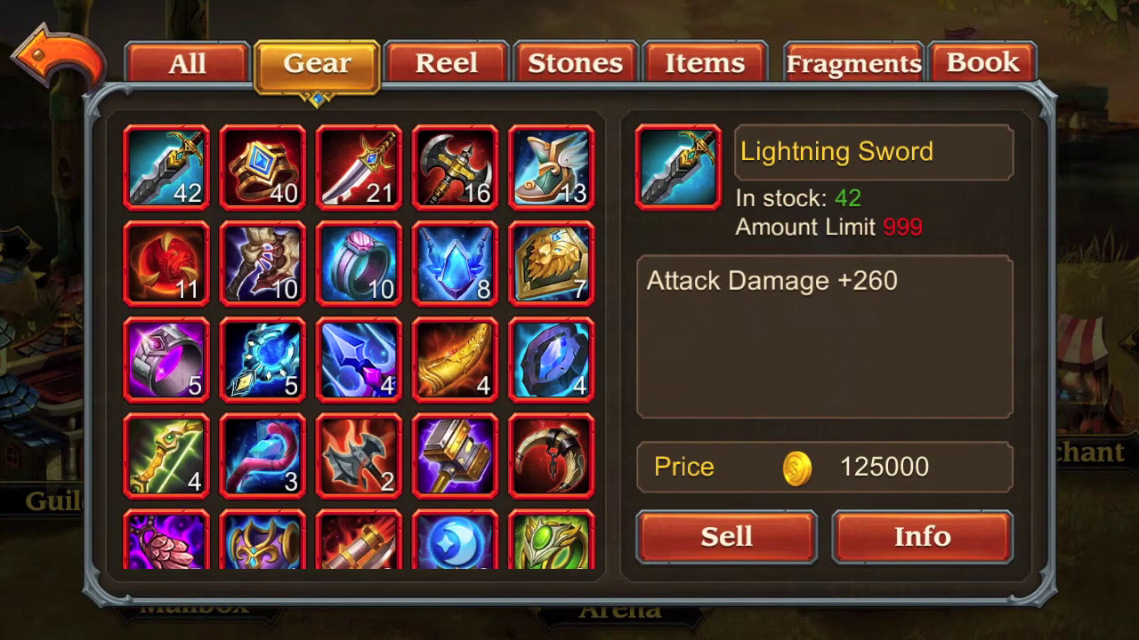
pyautogui.scroll(-4, 358, 348)
pyautogui.scroll(-4, 358, 348)
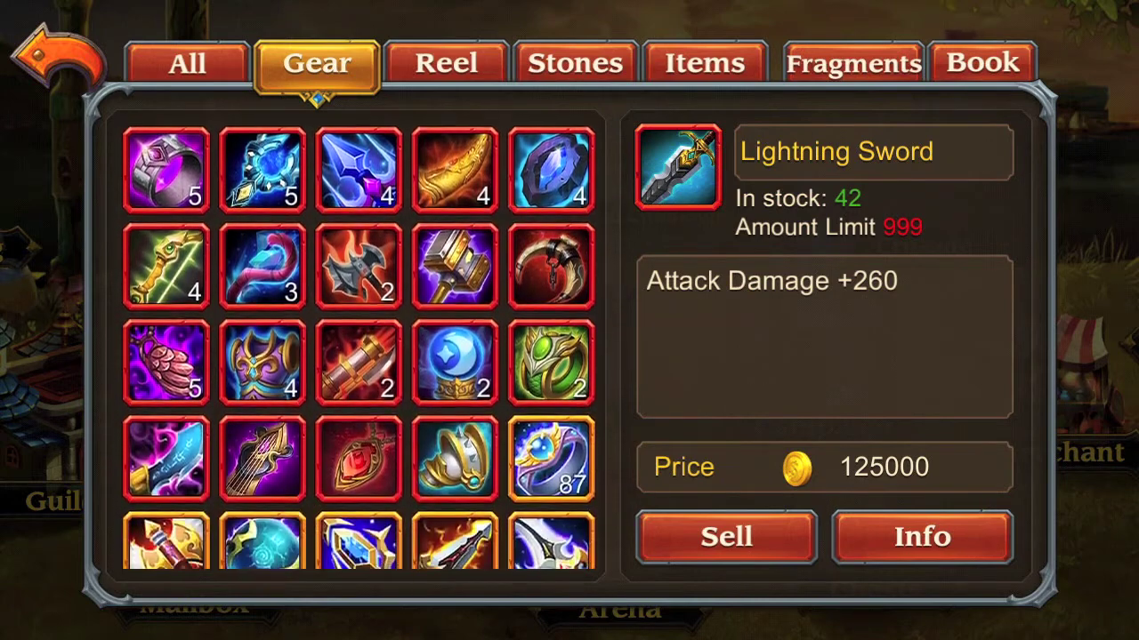
pyautogui.scroll(-8, 359, 348)
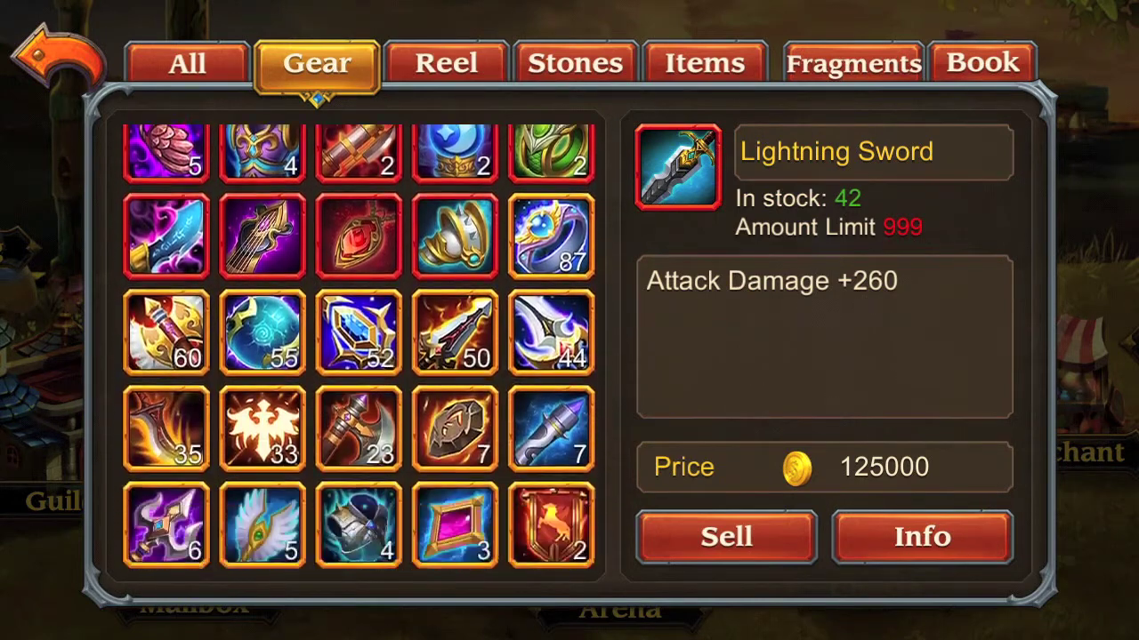
pyautogui.scroll(-1, 358, 347)
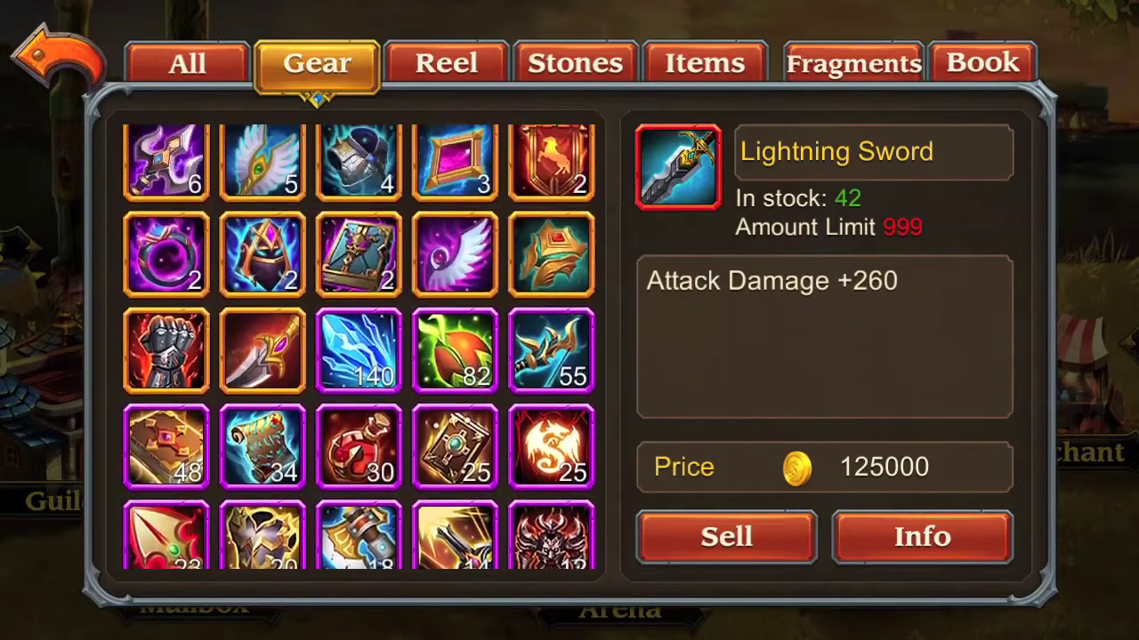
# View the stocked reels and craftable fragments, then leave the inventory for the town screen.
pyautogui.click(445, 63)
pyautogui.click(853, 63)
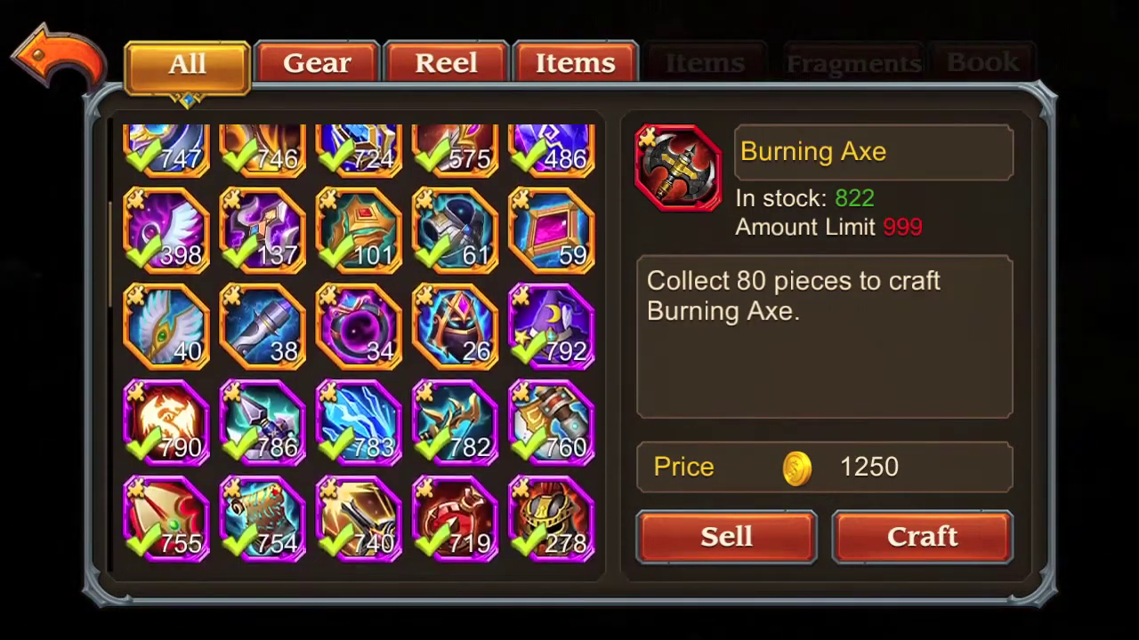
pyautogui.click(57, 55)
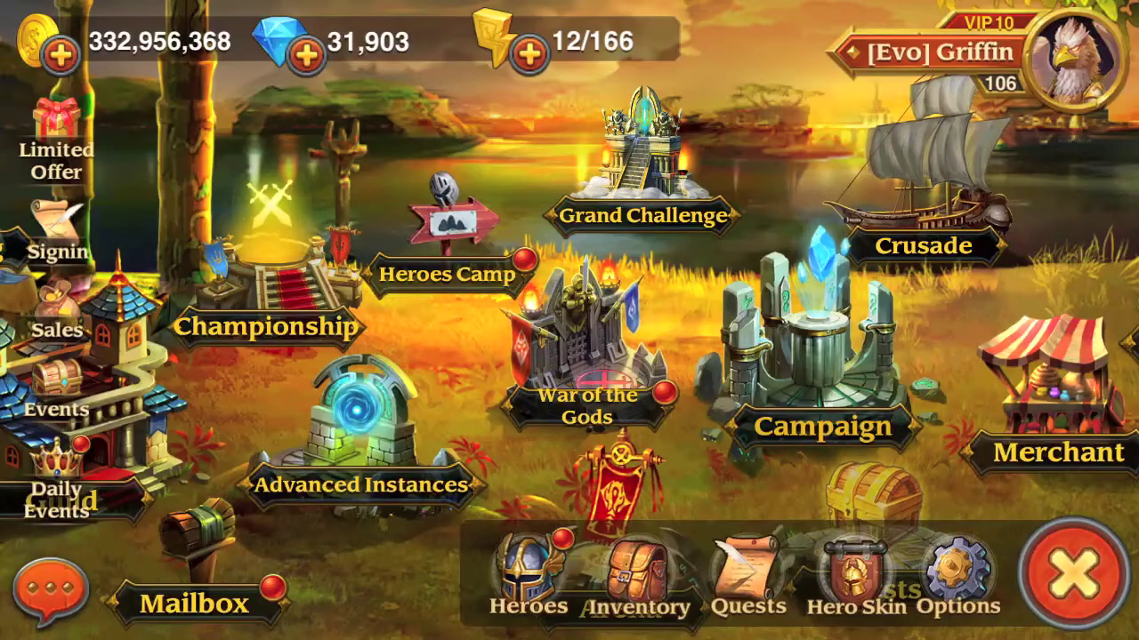
pyautogui.click(1074, 574)
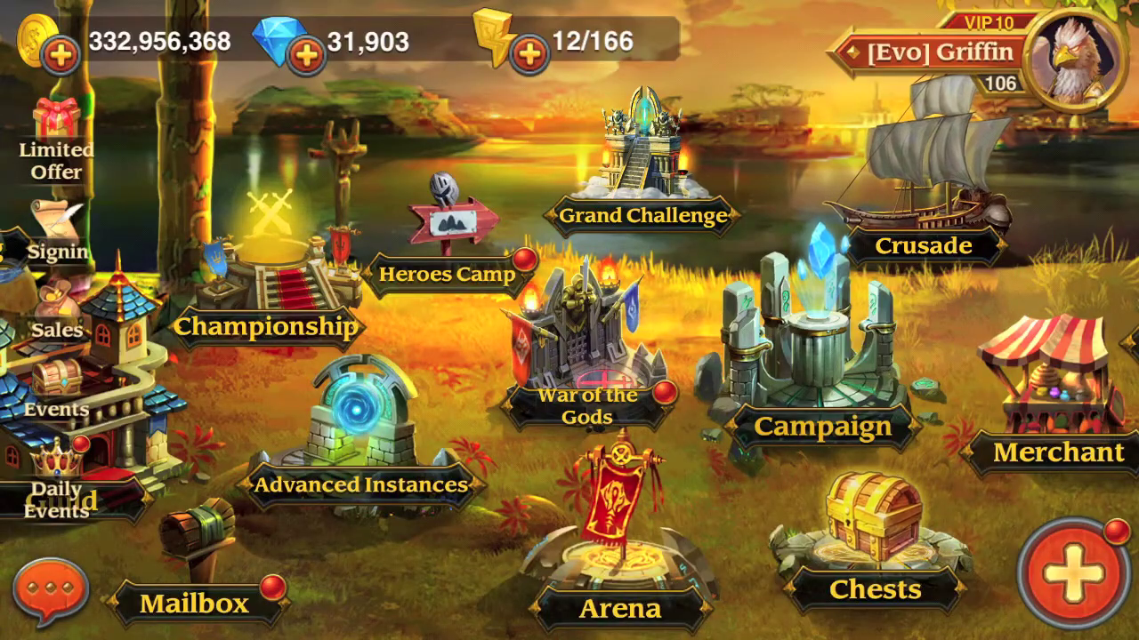
# Open the Grand Arena to view the rank and the three defender teams, then leave it.
pyautogui.click(620, 534)
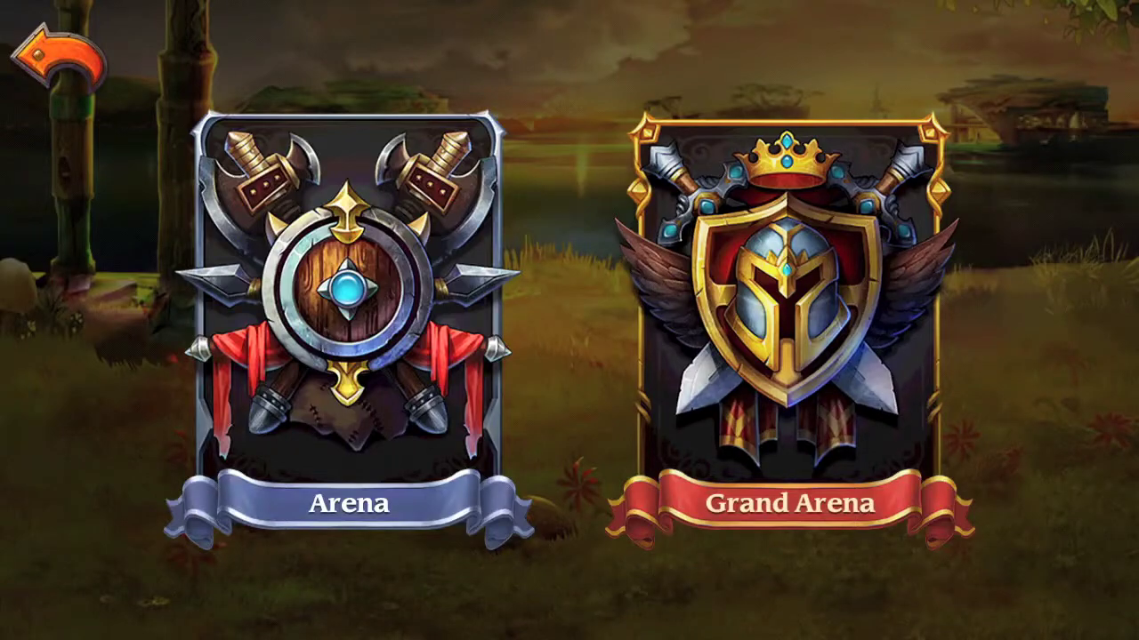
pyautogui.click(790, 338)
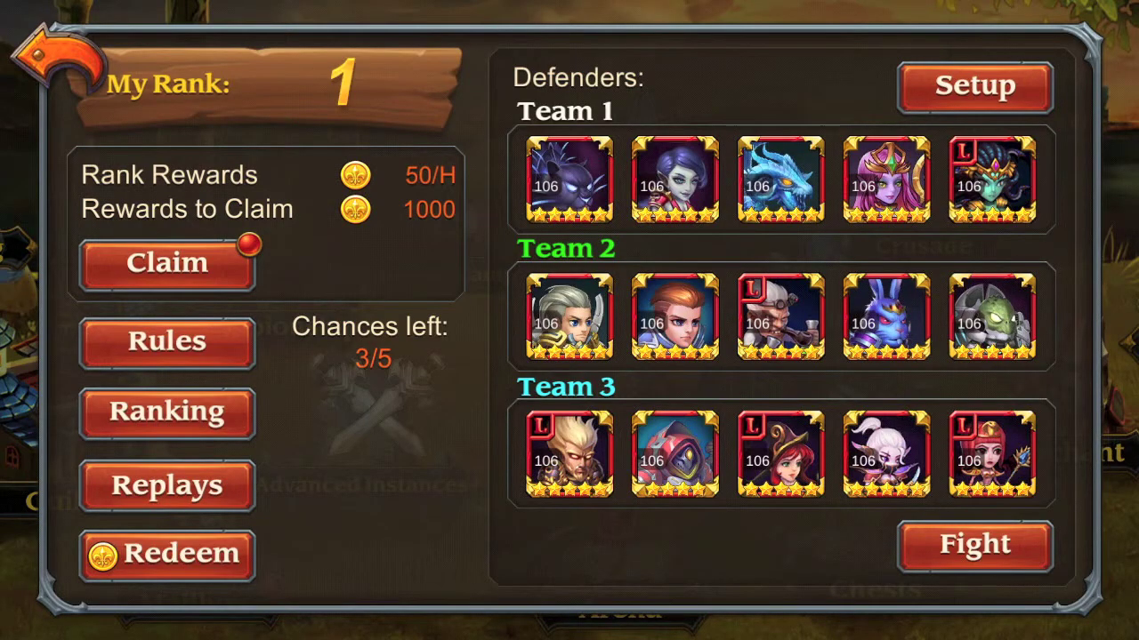
pyautogui.click(55, 55)
# Claim the Arena Ranking Rewards mail in the mailbox and close the mailbox.
pyautogui.click(191, 570)
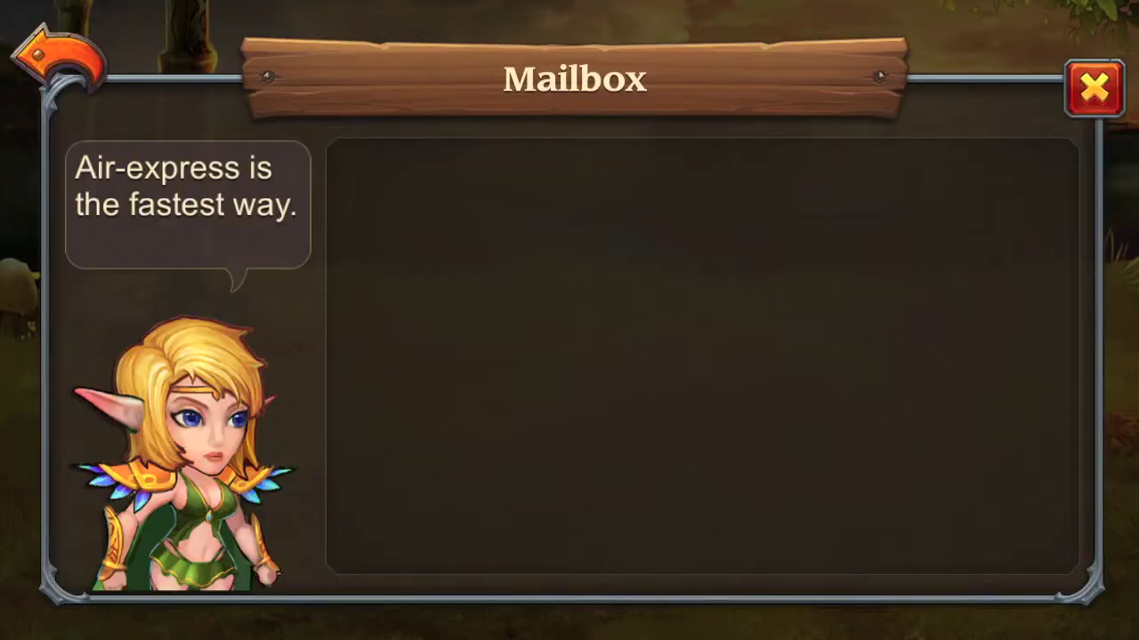
pyautogui.click(614, 211)
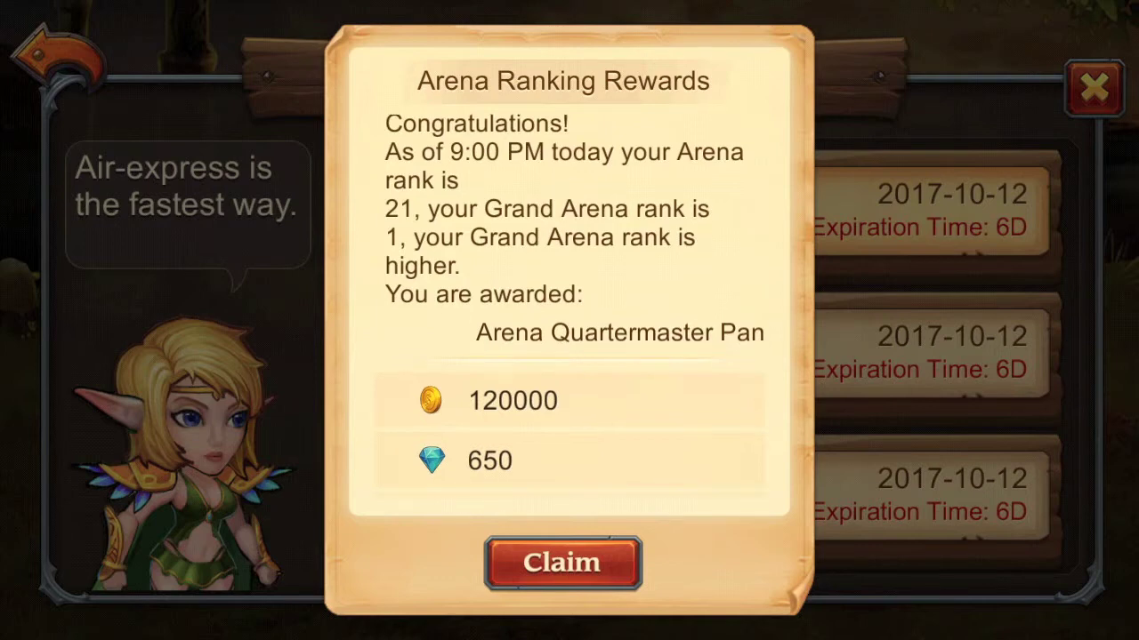
pyautogui.click(562, 563)
pyautogui.click(1093, 88)
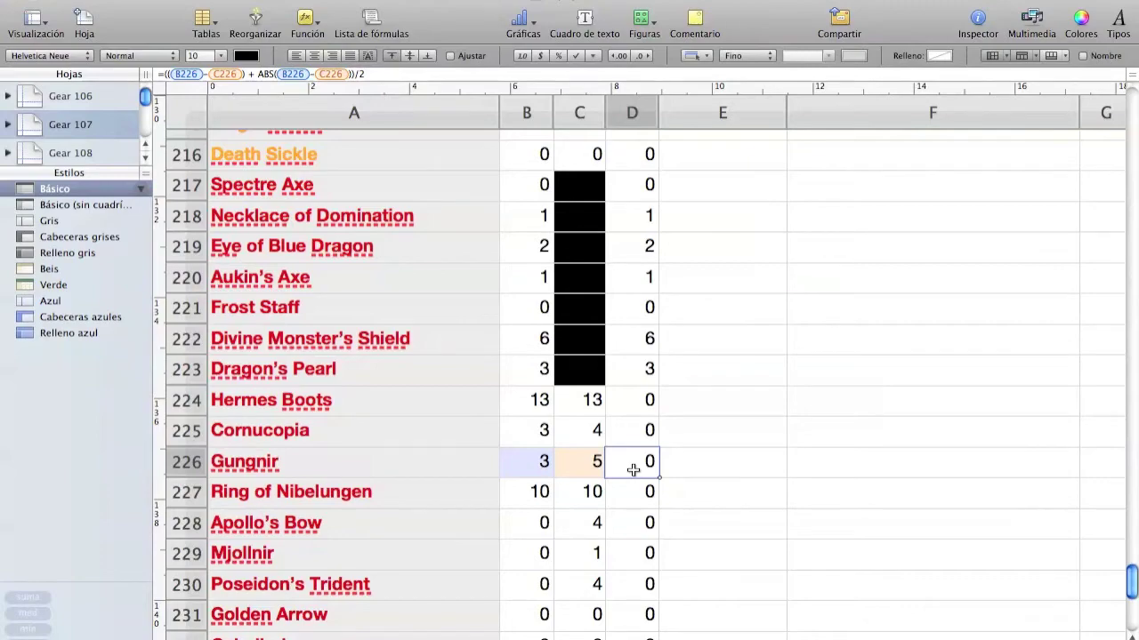
# Go back through the Gear 107 equipment list in the spreadsheet from Gungnir up to Mark of Corvus.
pyautogui.scroll(10, 639, 437)
pyautogui.hscroll(2, 640, 438)
pyautogui.scroll(20, 640, 438)
pyautogui.hscroll(-2, 640, 438)
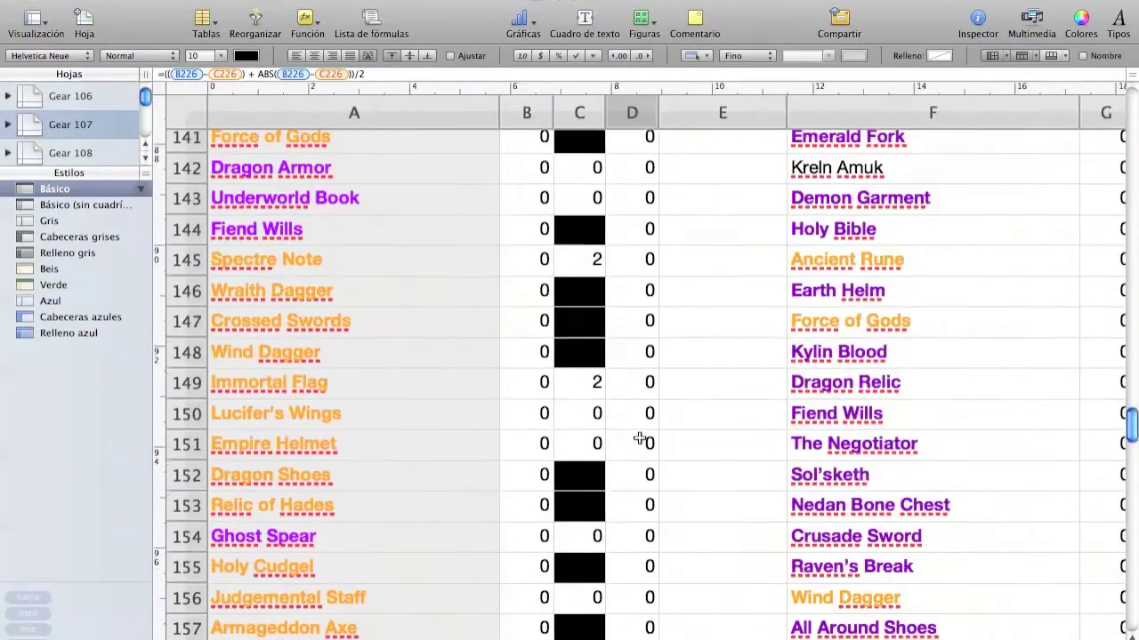
pyautogui.scroll(5, 640, 437)
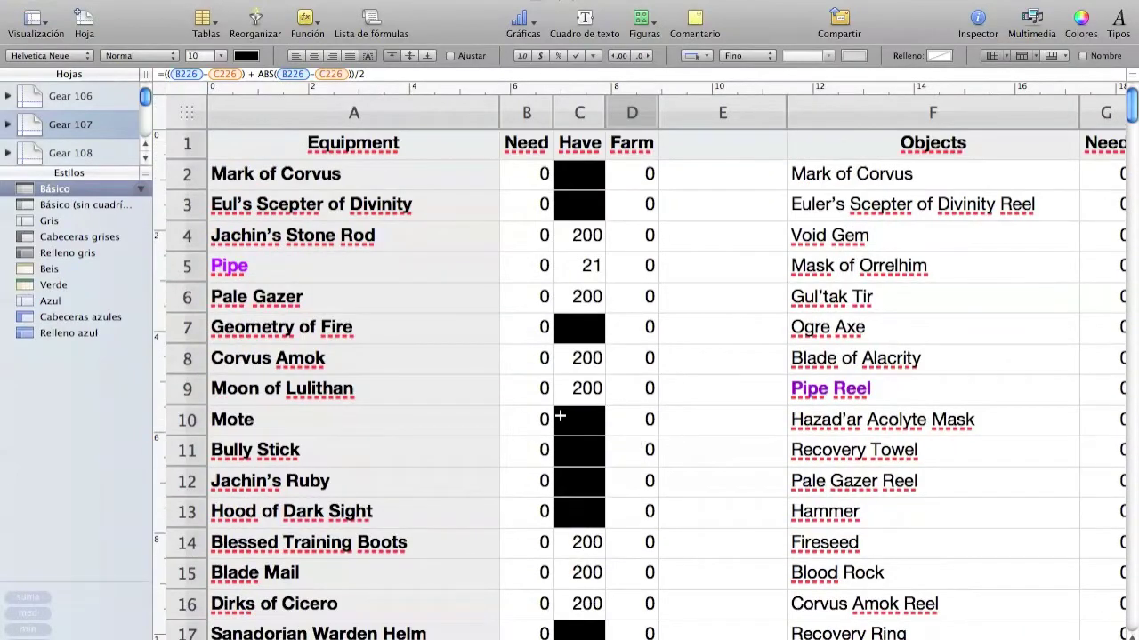
# Open the Gear 108 sheet and inspect the equipment Need total and the Have amount of Poseidon's Trident.
pyautogui.click(79, 155)
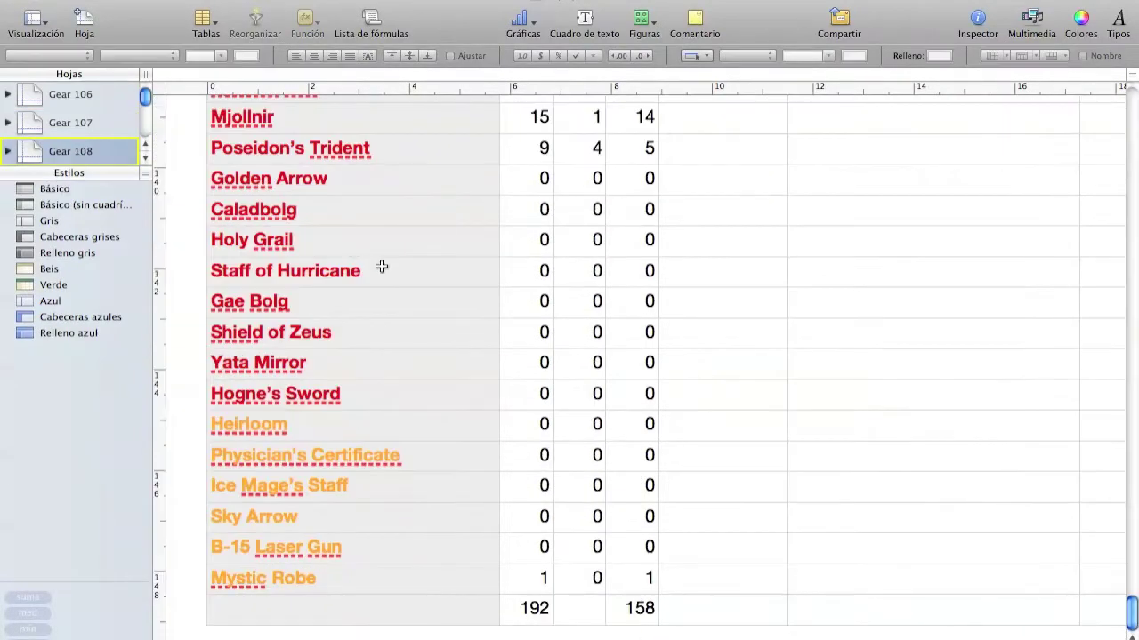
pyautogui.click(524, 612)
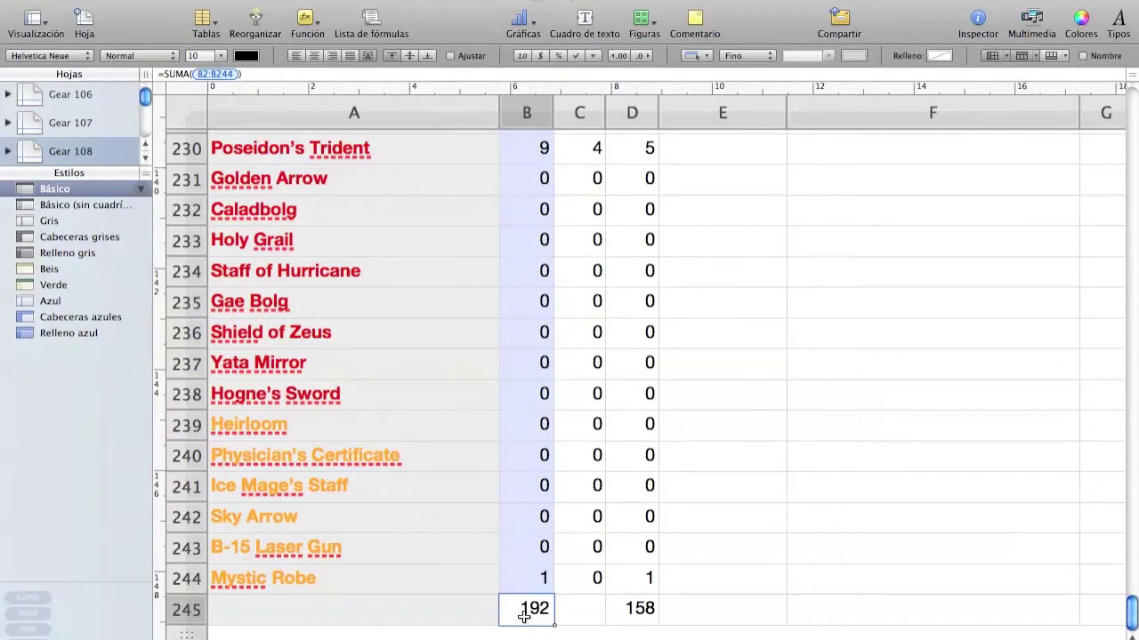
pyautogui.scroll(4, 524, 615)
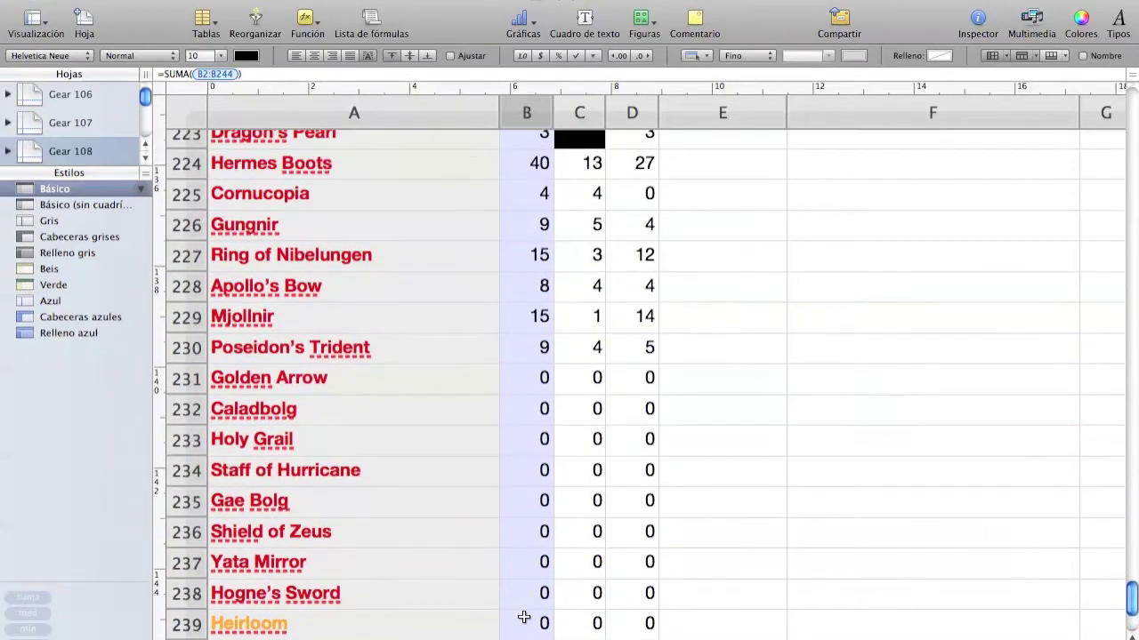
pyautogui.click(596, 353)
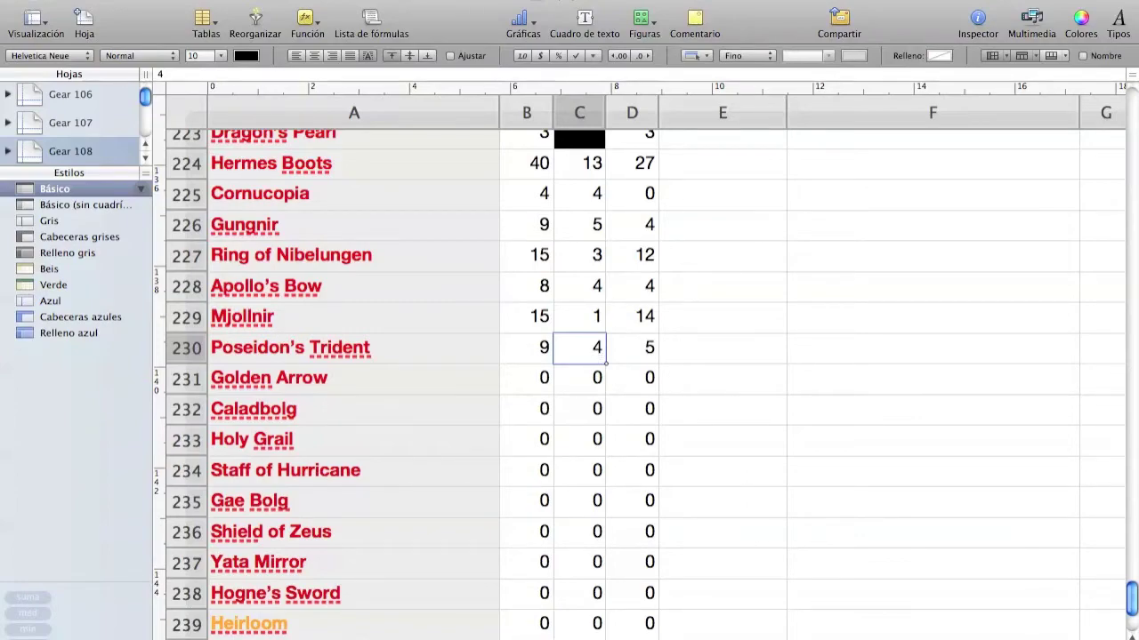
# View the Purple, Orange and Red totals in Gear 108, and go down the Object list to the red gear.
pyautogui.scroll(10, 463, 442)
pyautogui.scroll(20, 462, 442)
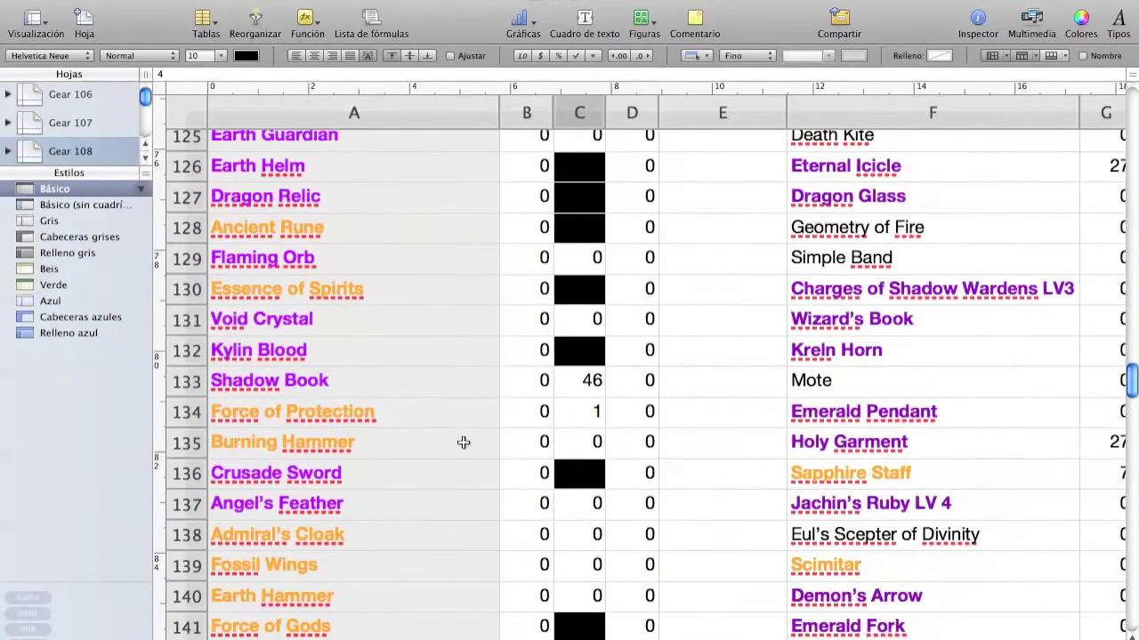
pyautogui.hscroll(5, 463, 442)
pyautogui.hscroll(10, 463, 444)
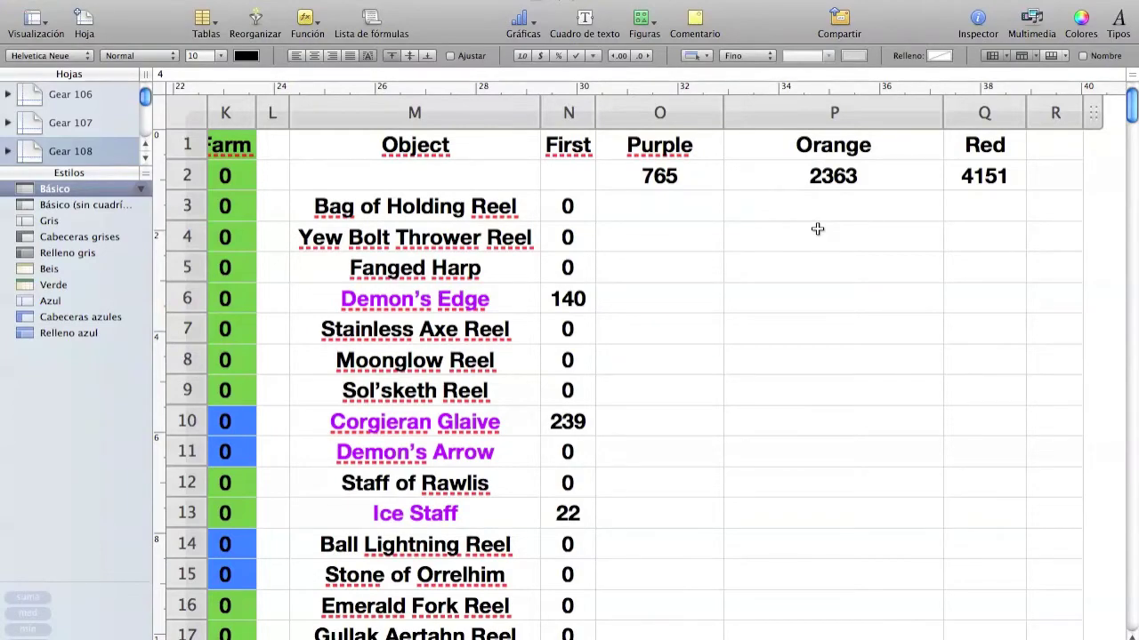
pyautogui.scroll(-6, 818, 230)
pyautogui.hscroll(-1, 817, 230)
pyautogui.scroll(-8, 817, 229)
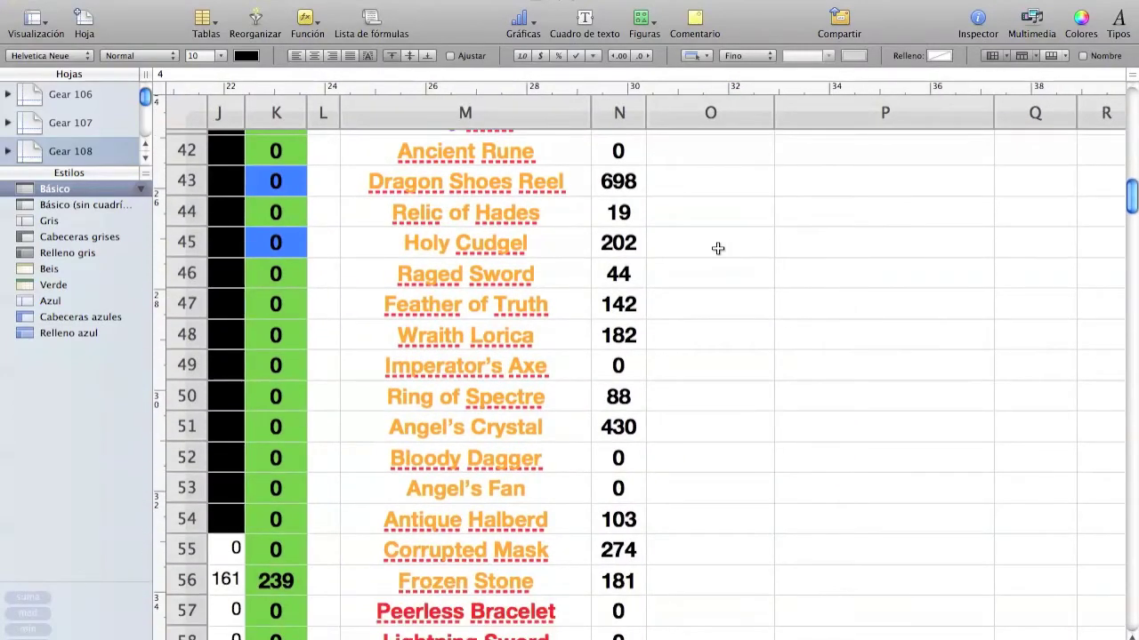
pyautogui.scroll(-1, 718, 248)
pyautogui.scroll(-6, 718, 248)
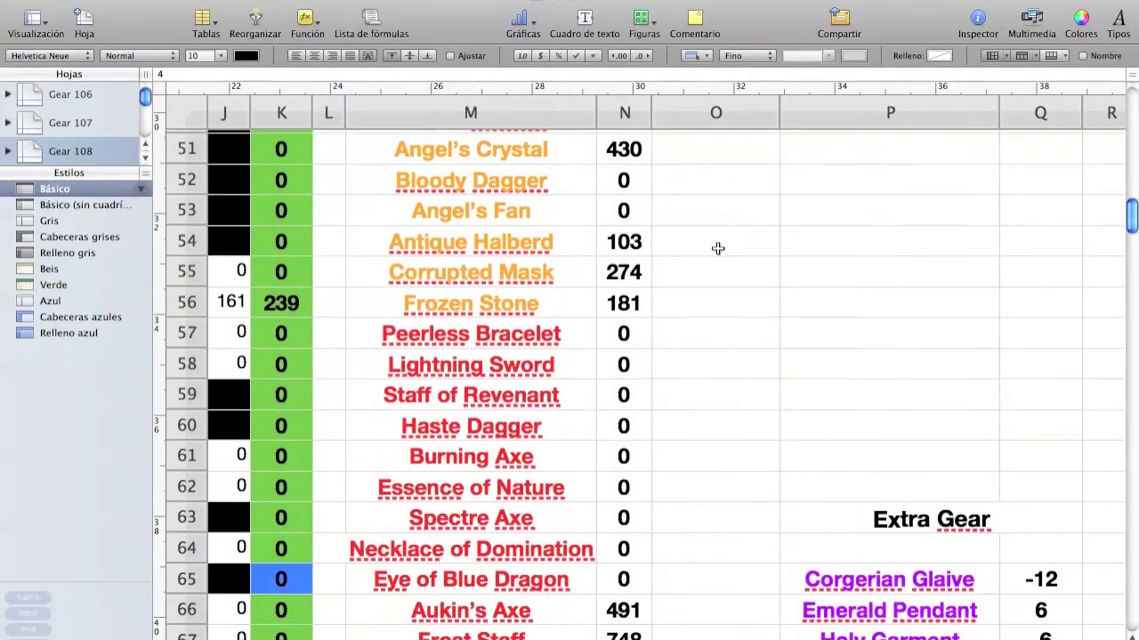
# Inspect the red gear amounts down to Dragon's Pearl in the Object list, and return to the color totals.
pyautogui.click(641, 347)
pyautogui.press('Down')
pyautogui.press('Down')
pyautogui.press('Down')
pyautogui.scroll(7, 642, 344)
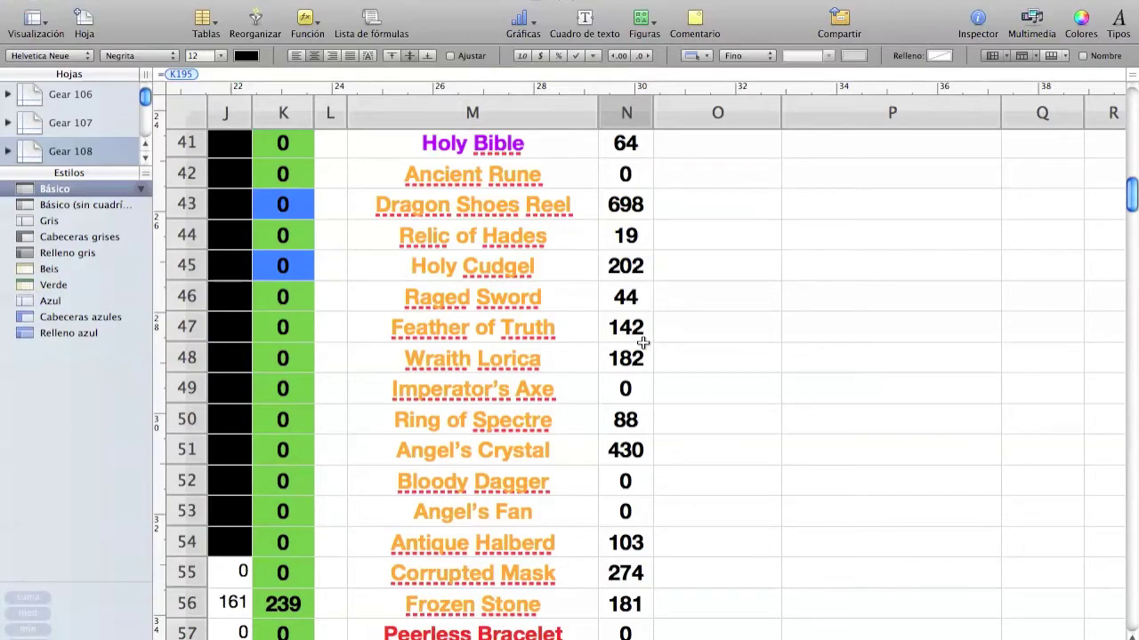
pyautogui.scroll(-8, 642, 343)
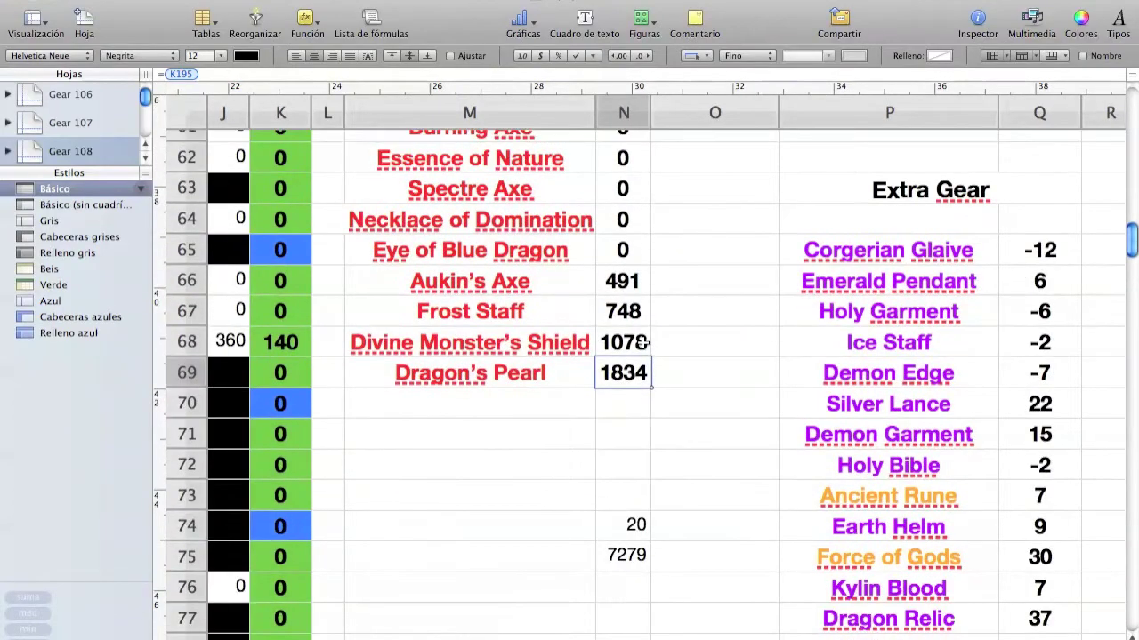
pyautogui.scroll(1, 642, 343)
pyautogui.scroll(20, 643, 343)
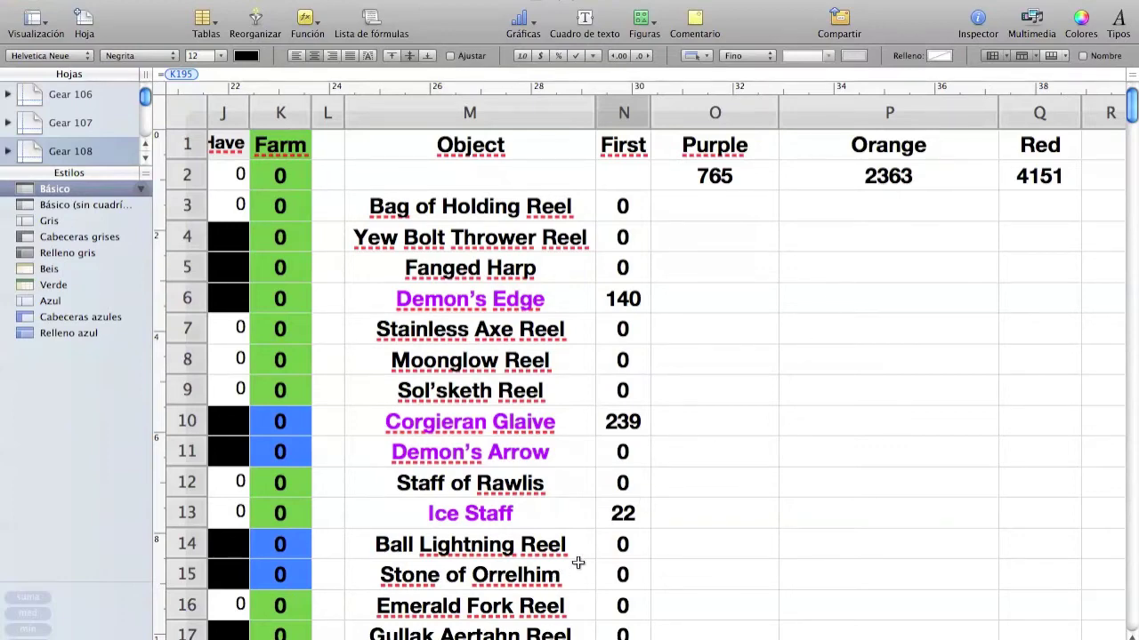
# Review the Extra Gear and Stages to Farm lists in Gear 108, and select the XX Queen of Curse amount.
pyautogui.scroll(-5, 581, 560)
pyautogui.scroll(-10, 581, 560)
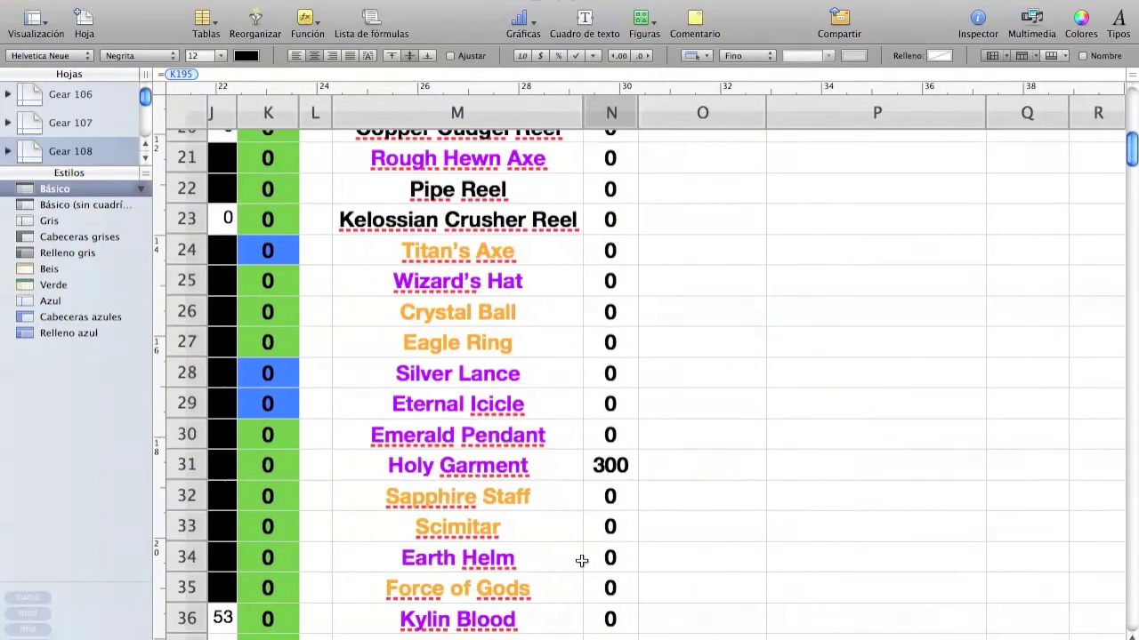
pyautogui.scroll(-5, 580, 560)
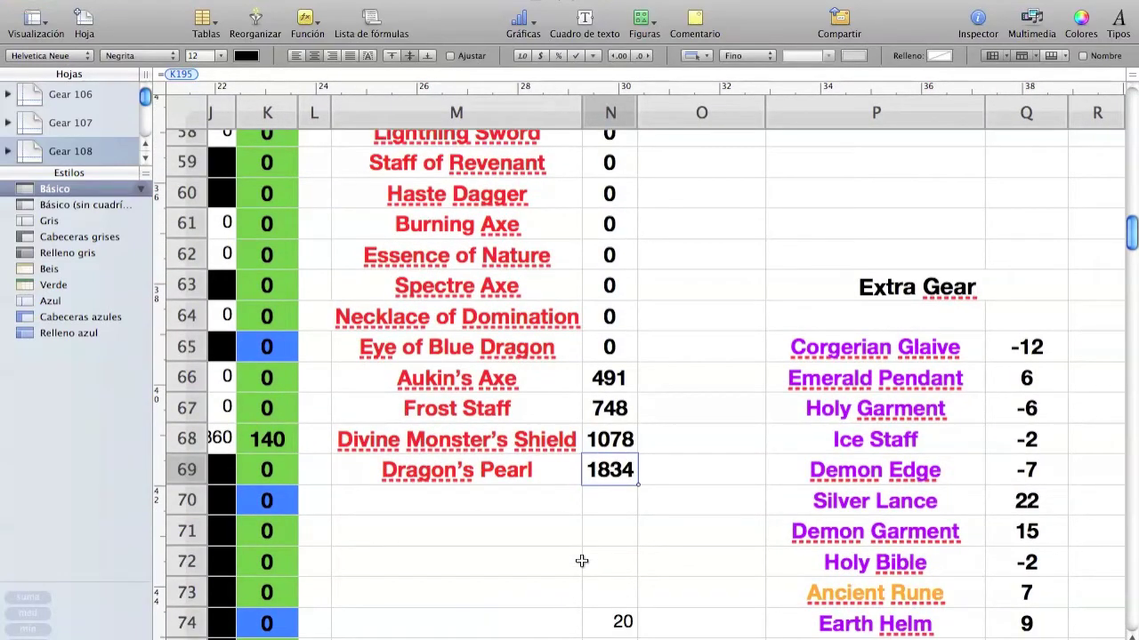
pyautogui.scroll(-10, 581, 561)
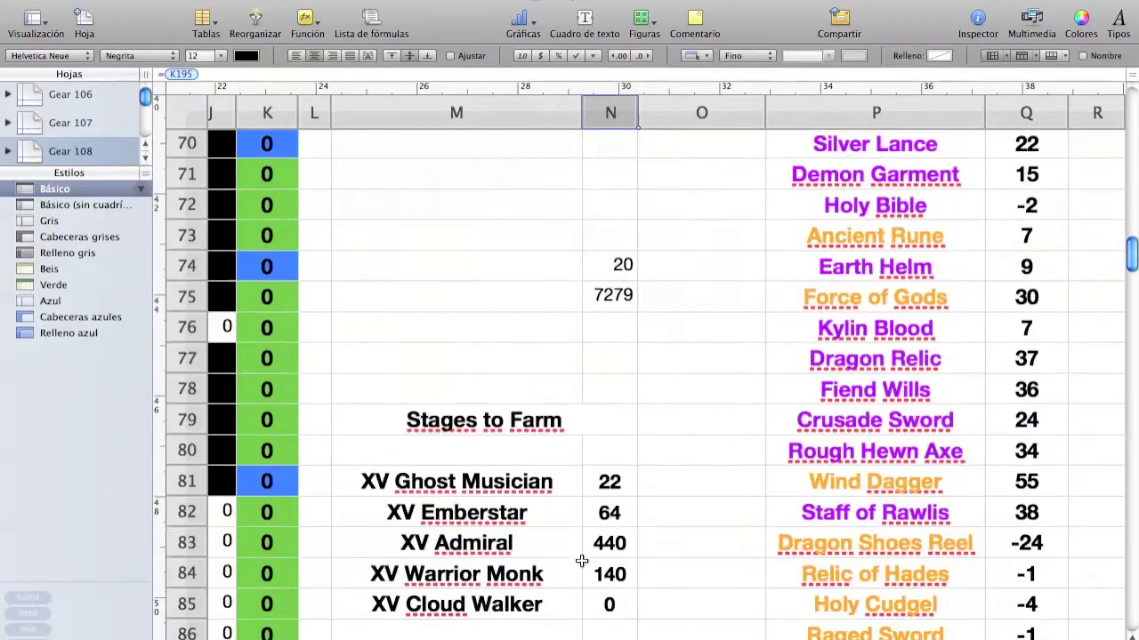
pyautogui.scroll(-8, 581, 560)
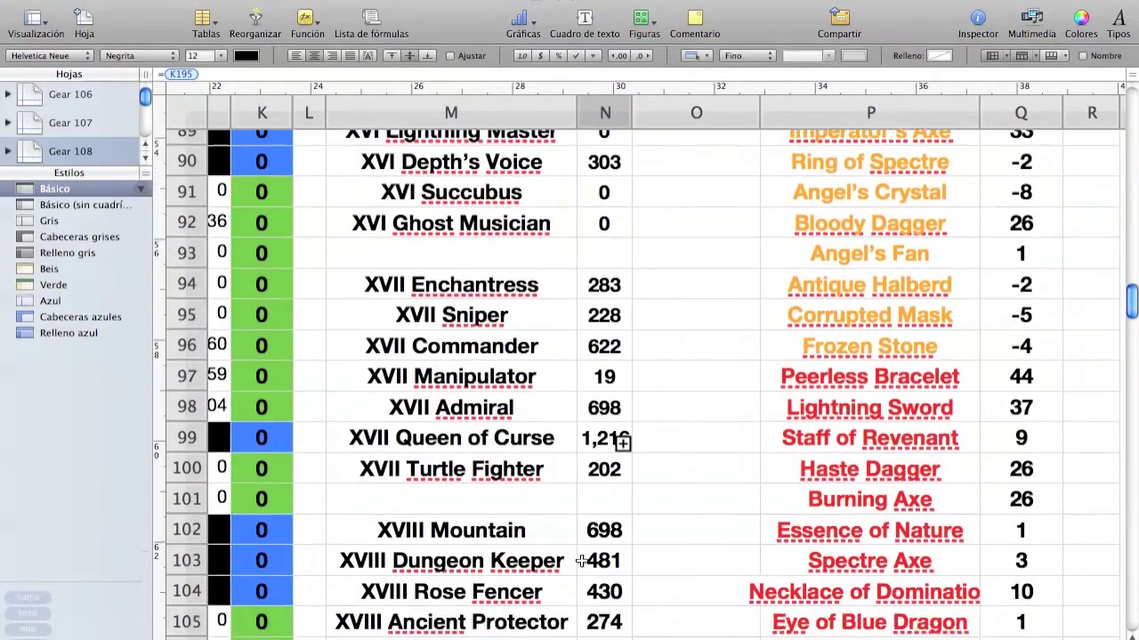
pyautogui.scroll(-2, 581, 561)
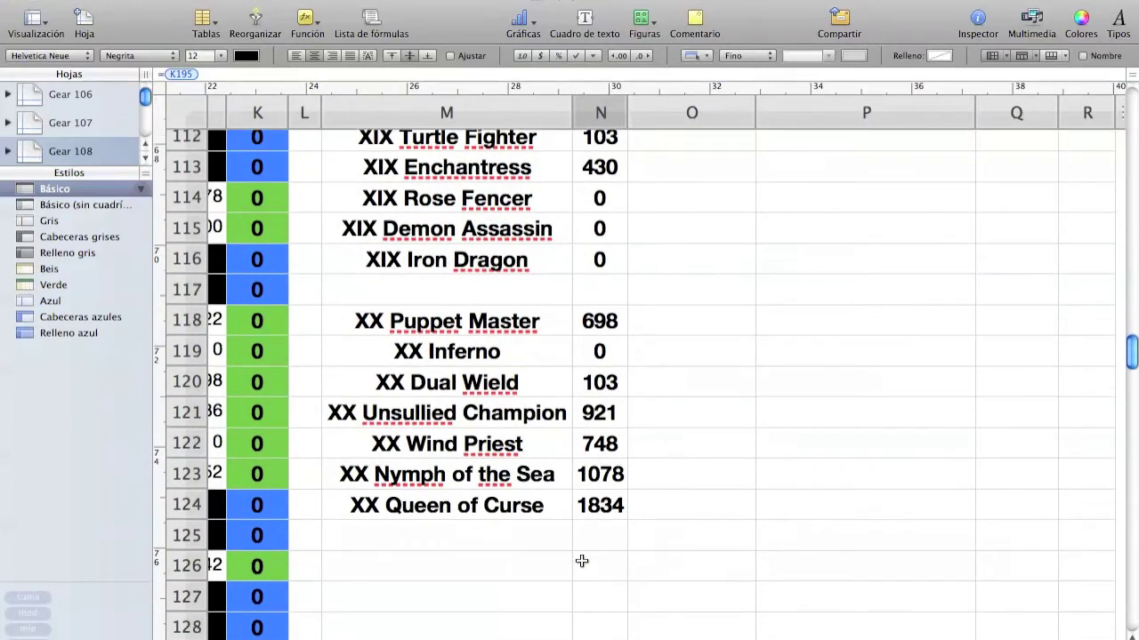
pyautogui.click(598, 515)
pyautogui.click(597, 511)
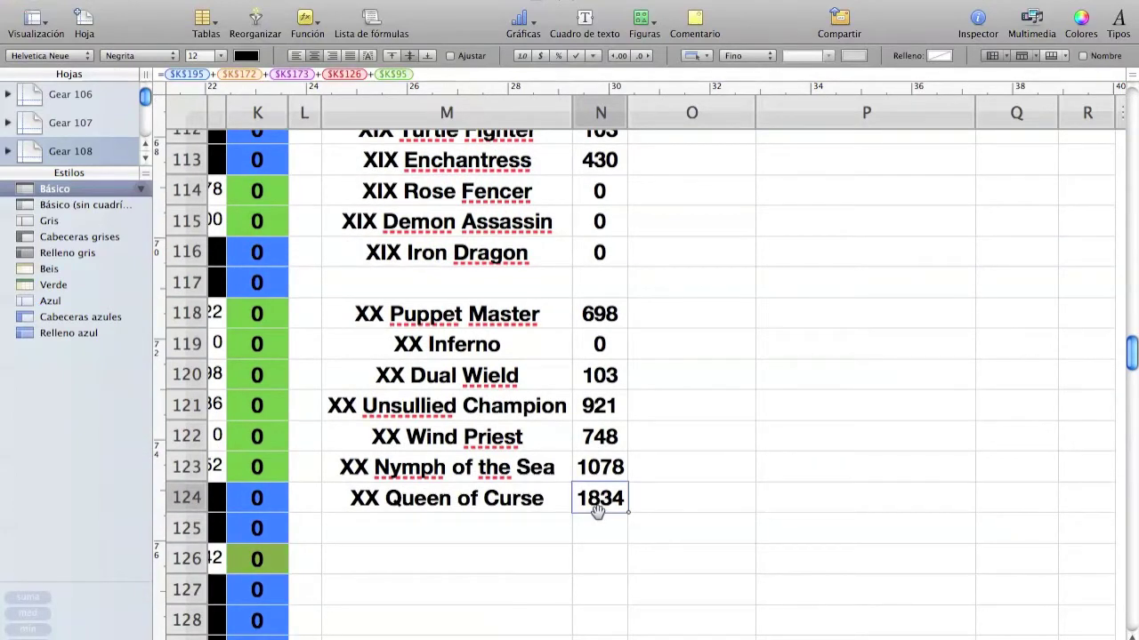
# Go back from the Stages to Farm list to the Equipment and Objects columns at the start of Gear 108.
pyautogui.scroll(10, 625, 305)
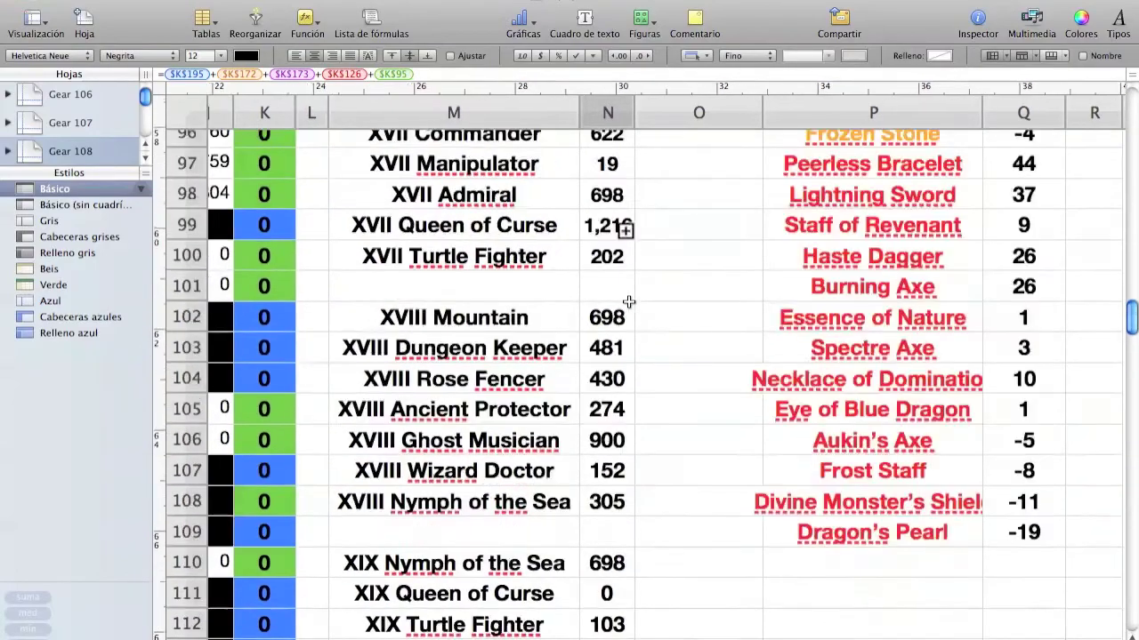
pyautogui.scroll(20, 629, 303)
pyautogui.hscroll(-6, 629, 302)
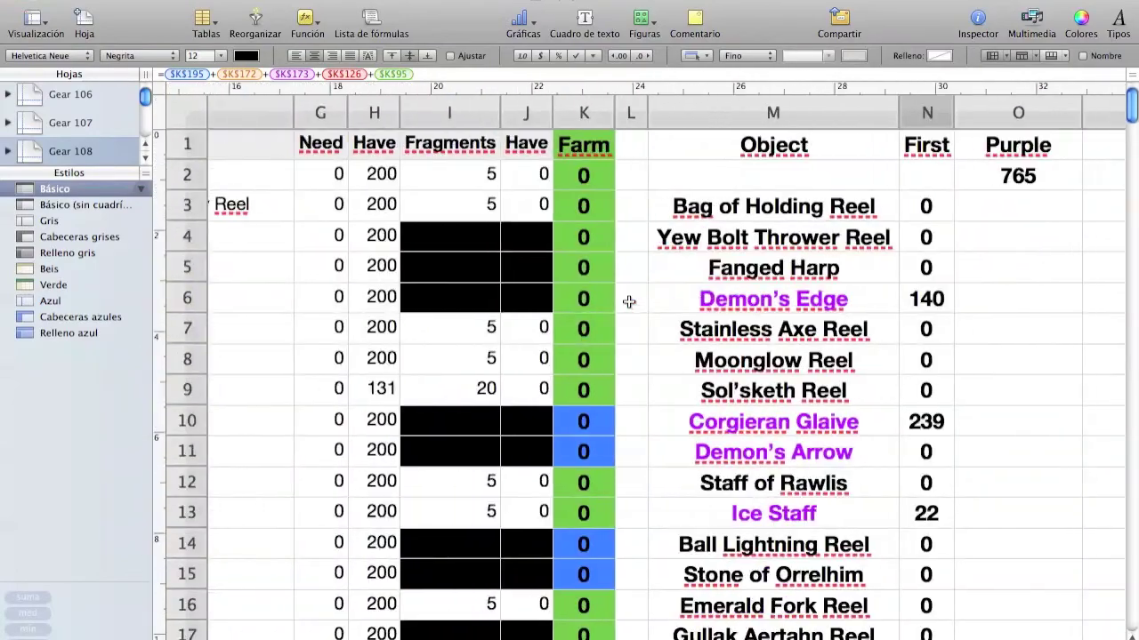
pyautogui.hscroll(-2, 628, 302)
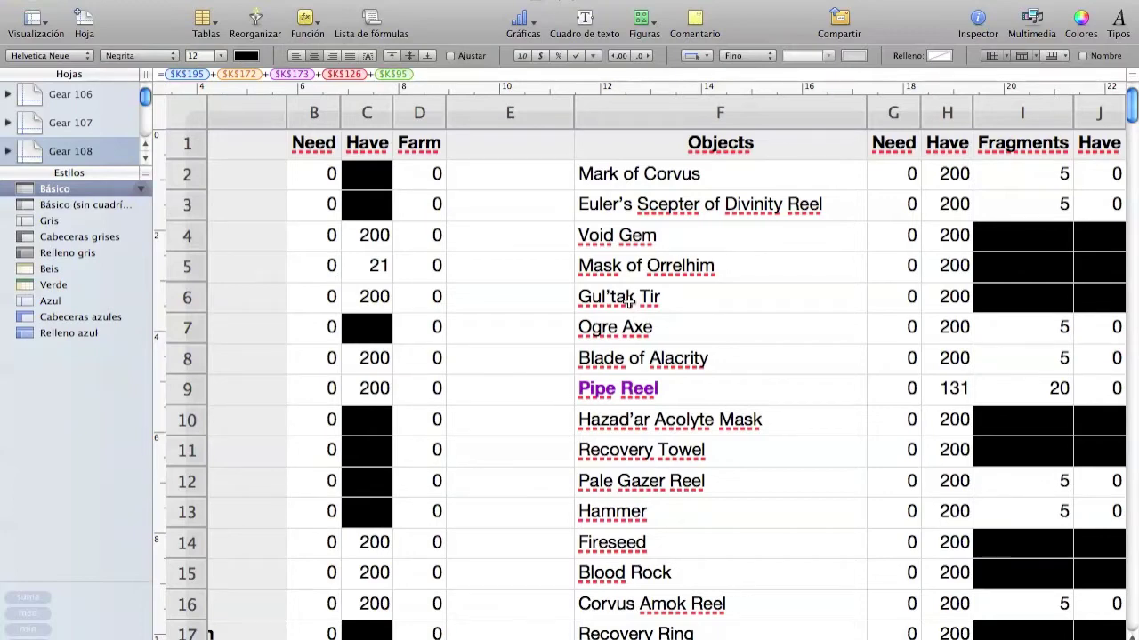
pyautogui.hscroll(-5, 841, 387)
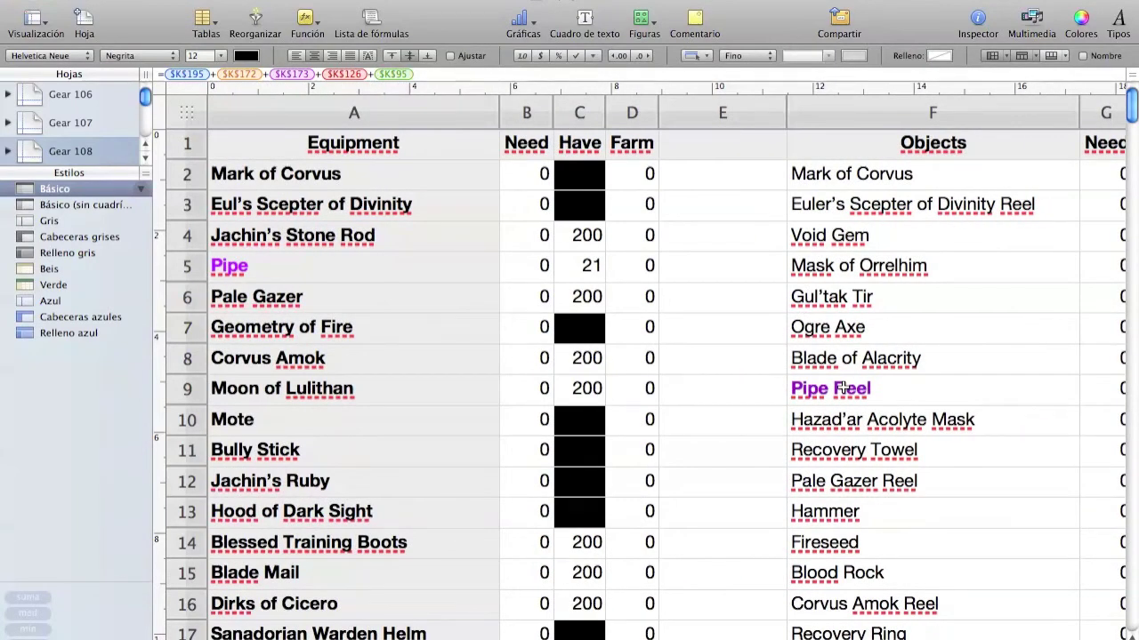
# Open the Gear 106 sheet, look across its columns and return to the Equipment list.
pyautogui.click(95, 102)
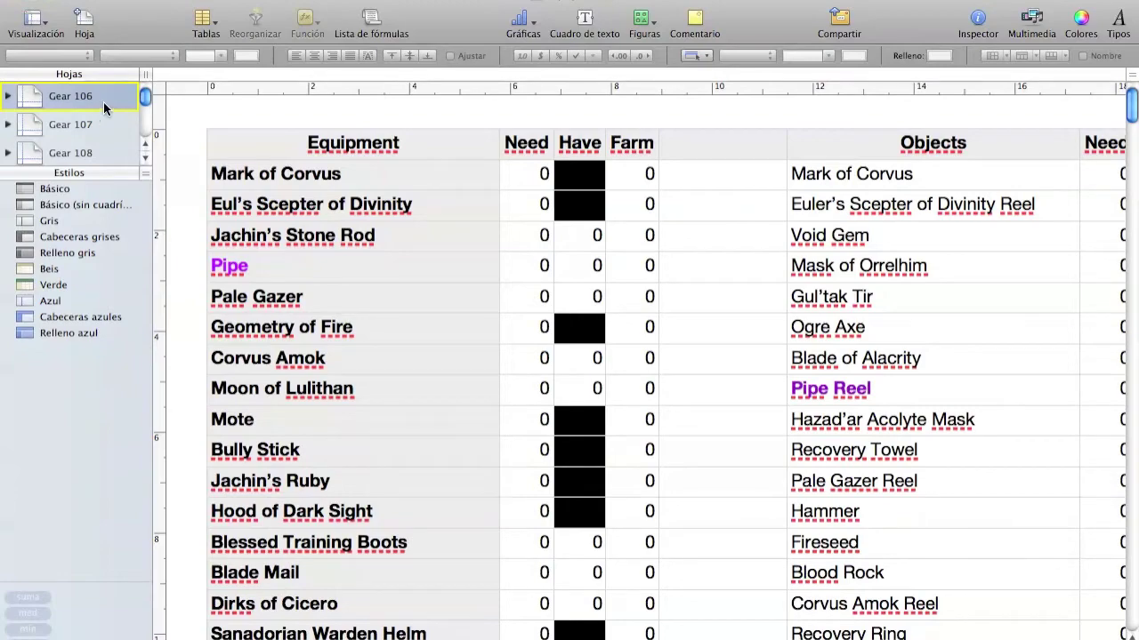
pyautogui.hscroll(10, 378, 229)
pyautogui.hscroll(10, 378, 229)
pyautogui.hscroll(-20, 378, 229)
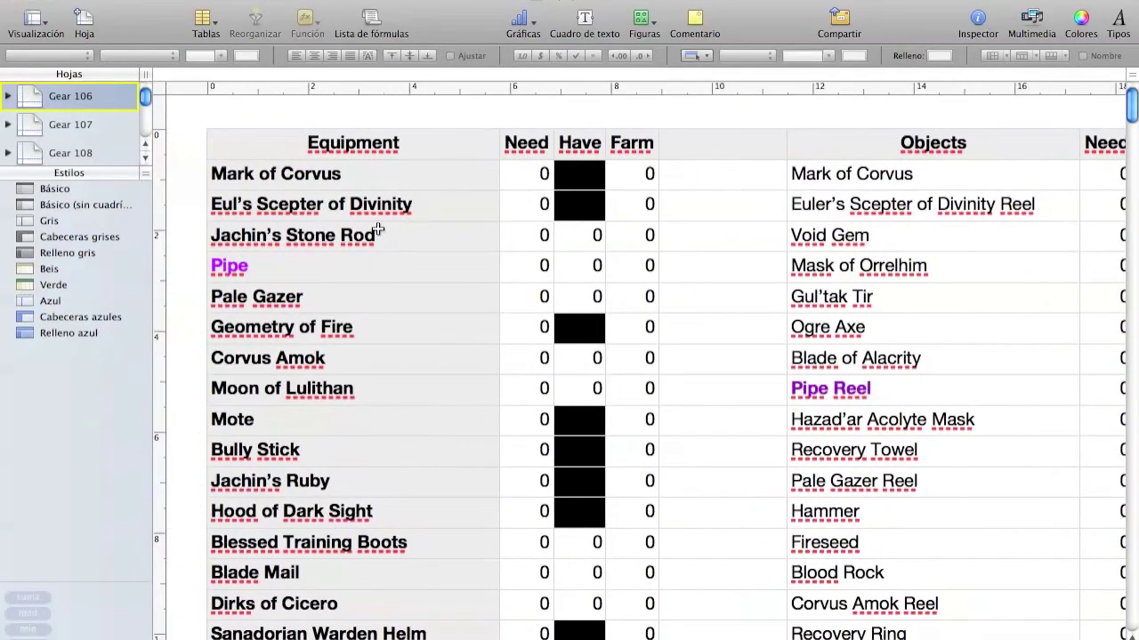